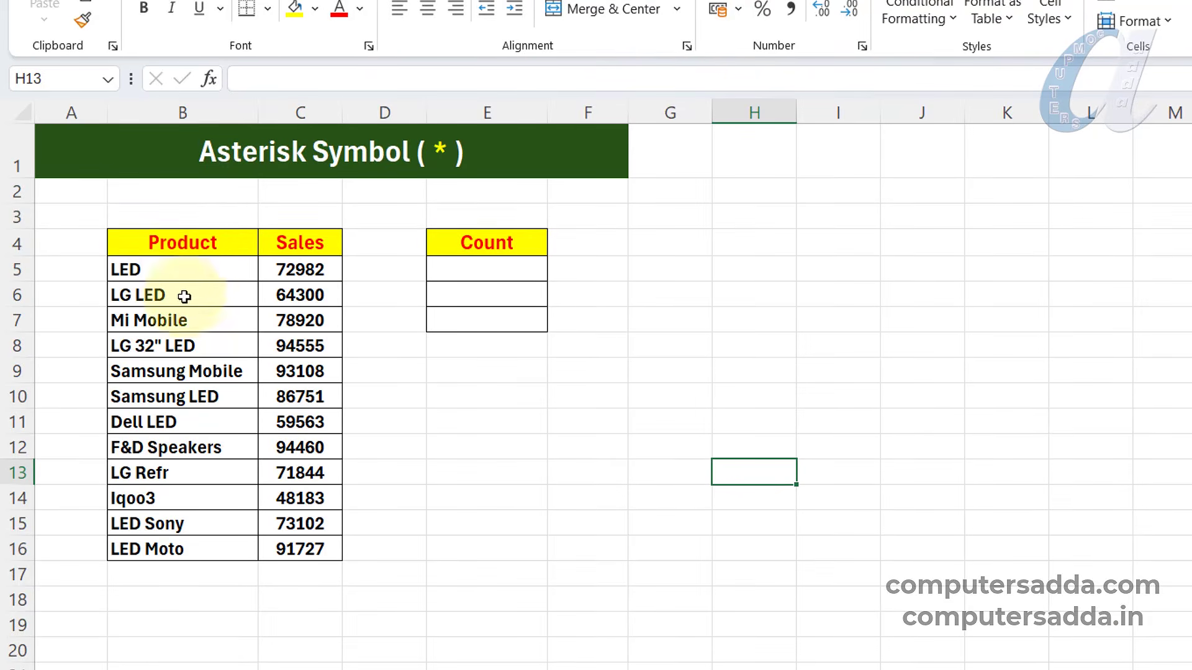
# Count all the products in B5:B16 with a COUNTA formula in cell E5
pyautogui.moveTo(159, 263); pyautogui.dragTo(180, 473)
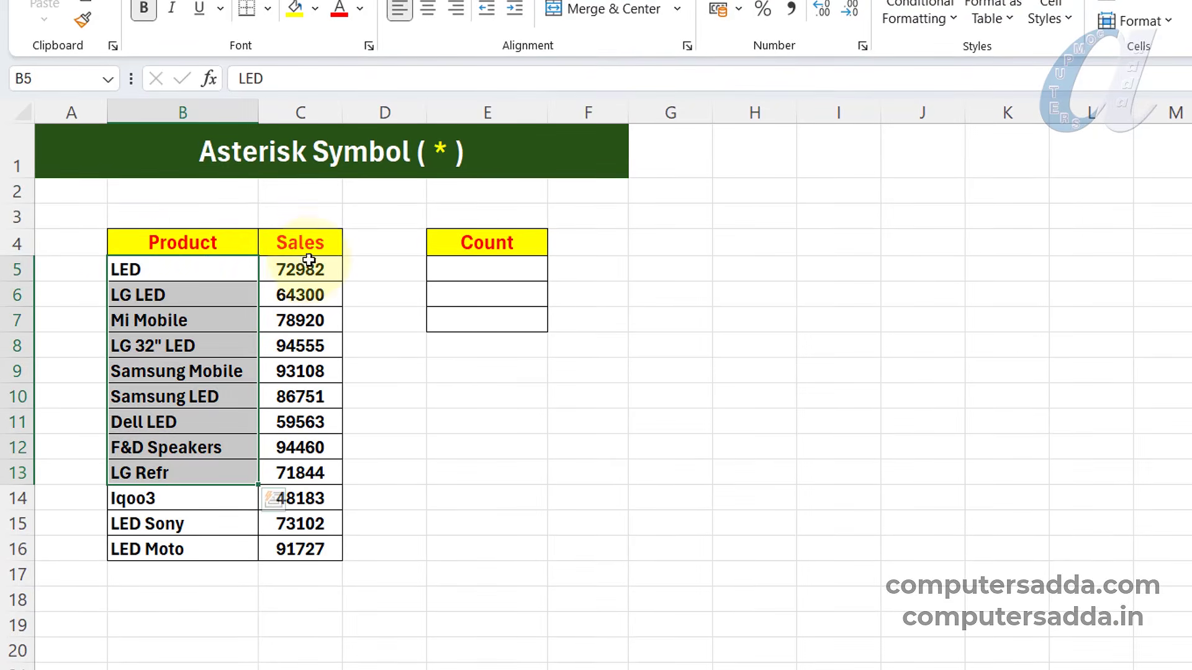
pyautogui.click(675, 443)
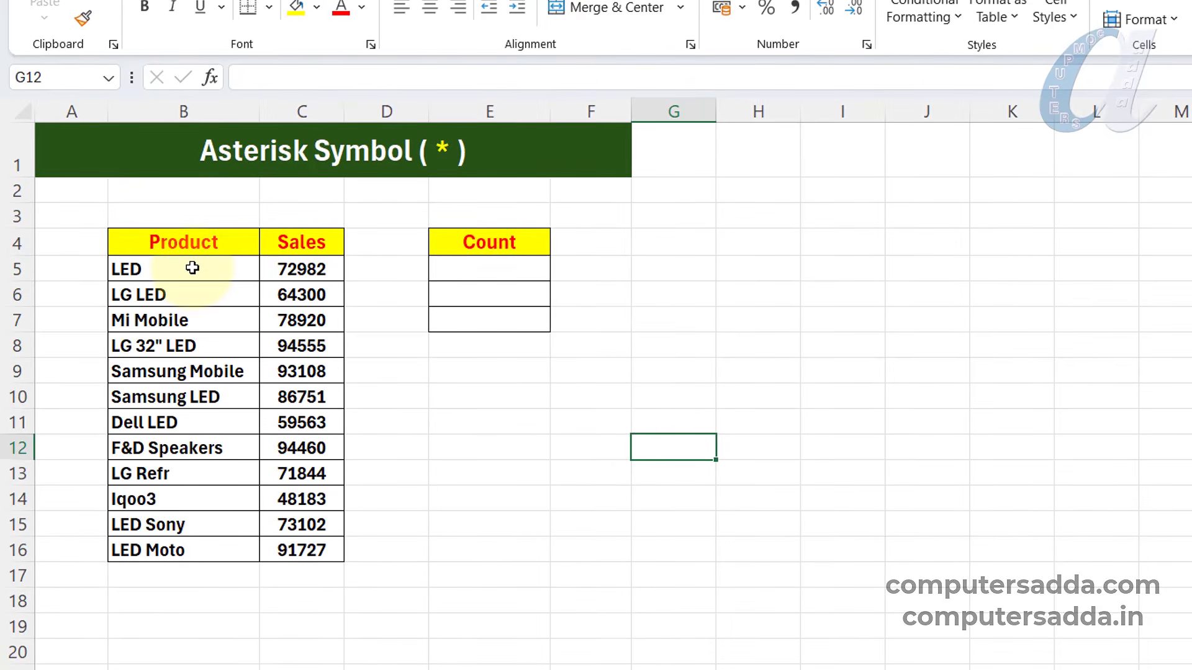
pyautogui.click(500, 265)
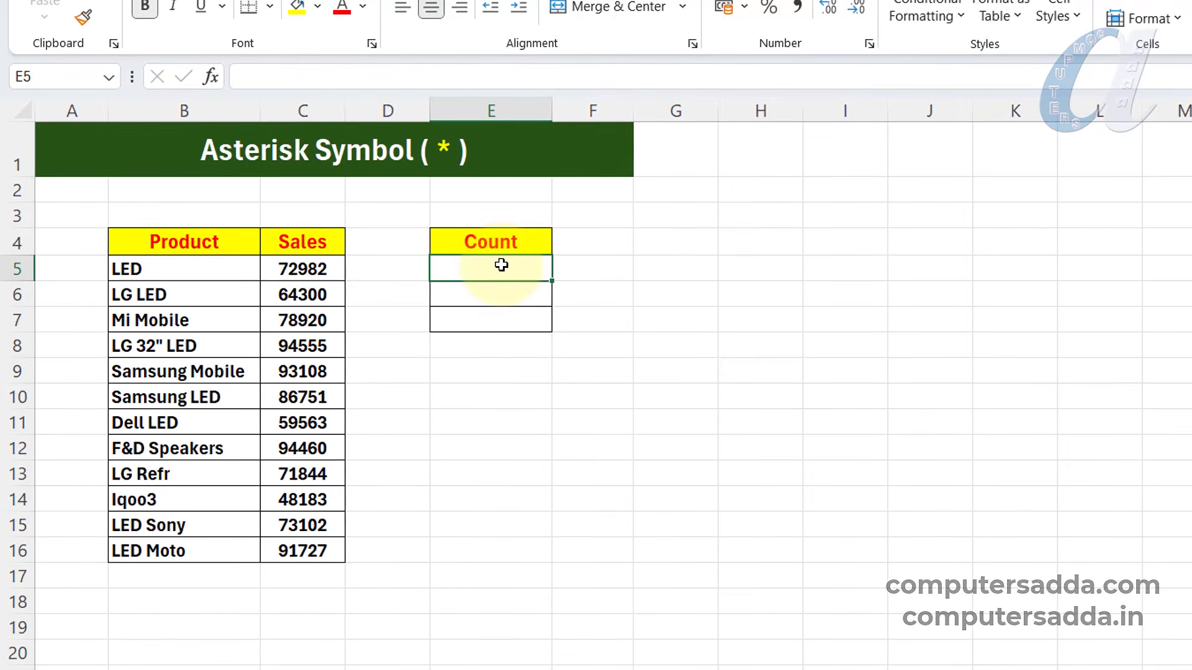
pyautogui.write('=COUN')
pyautogui.press('Down')
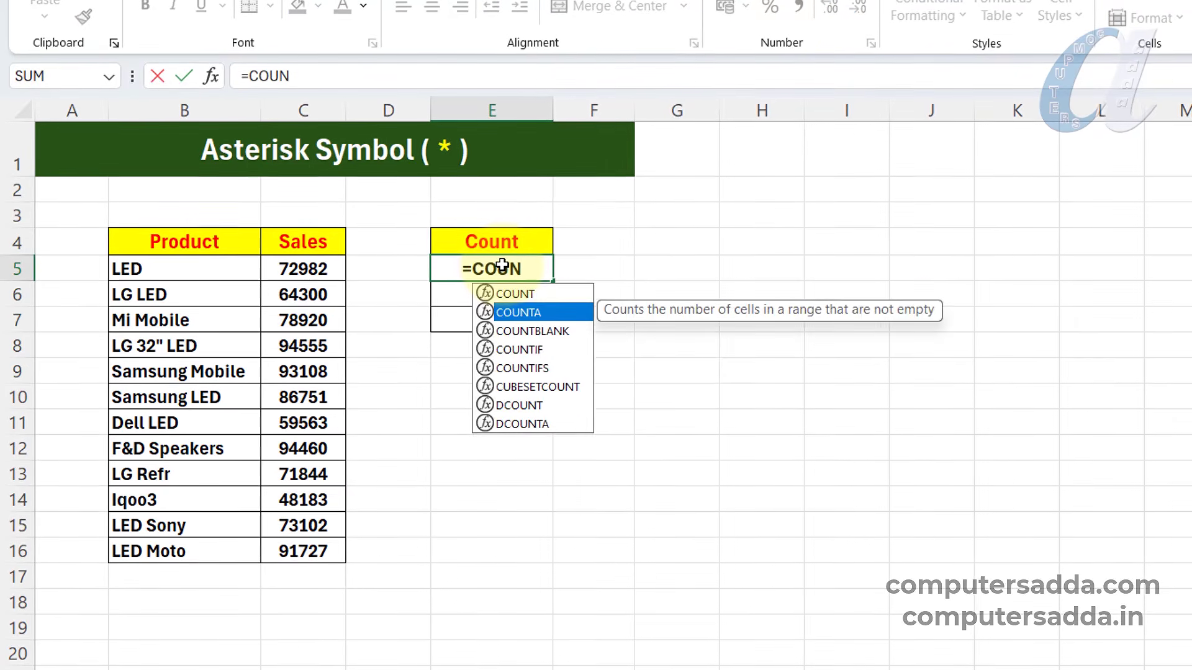
pyautogui.press('Tab')
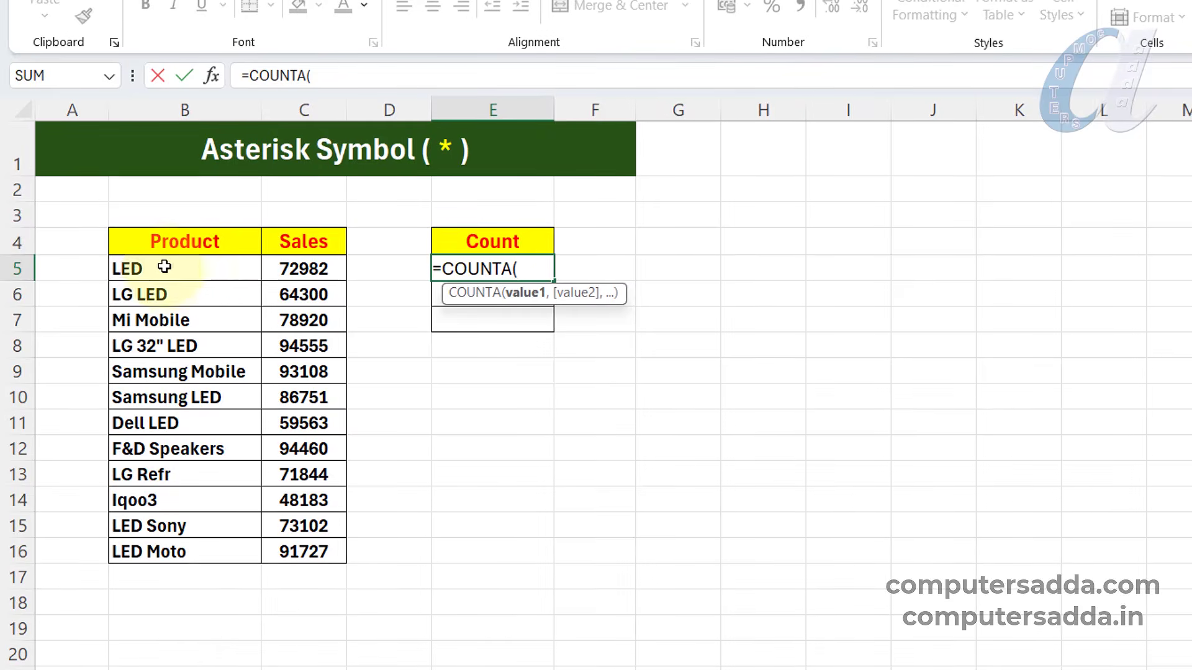
pyautogui.moveTo(187, 266); pyautogui.dragTo(192, 559)
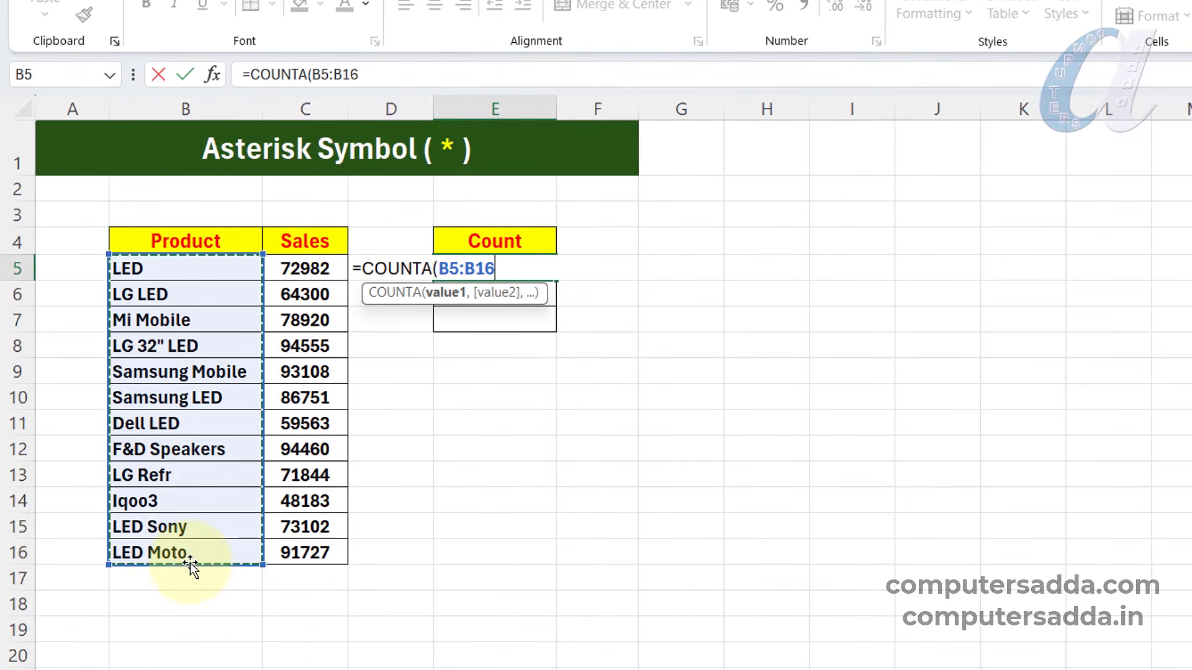
pyautogui.write(')')
pyautogui.press('Return')
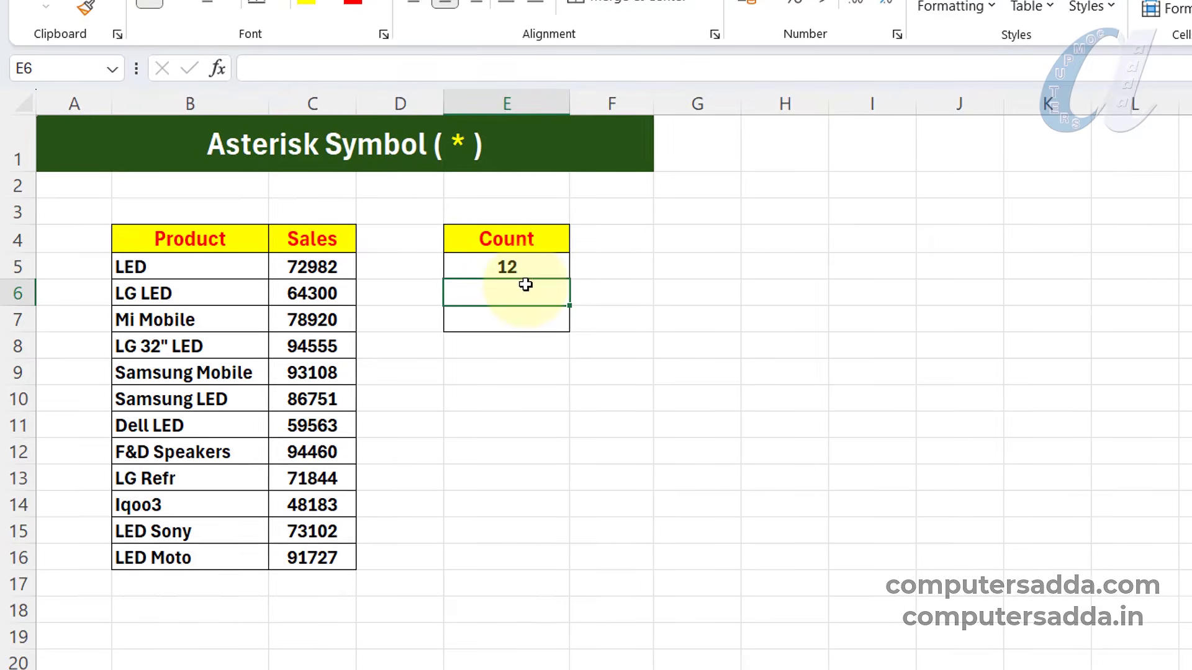
# Enter a COUNTIF formula in cell E6 that counts the products in B5:B16 matching exactly "LED"
pyautogui.write('COUN')
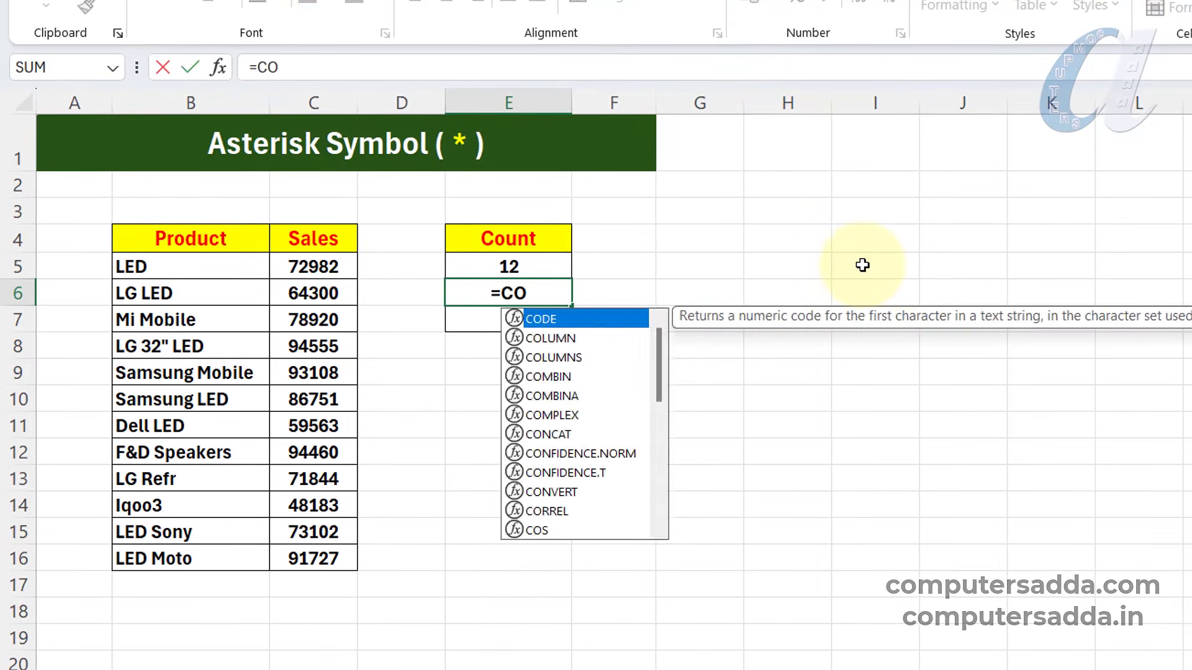
pyautogui.press('Down')
pyautogui.press('Down')
pyautogui.press('Down')
pyautogui.press('Tab')
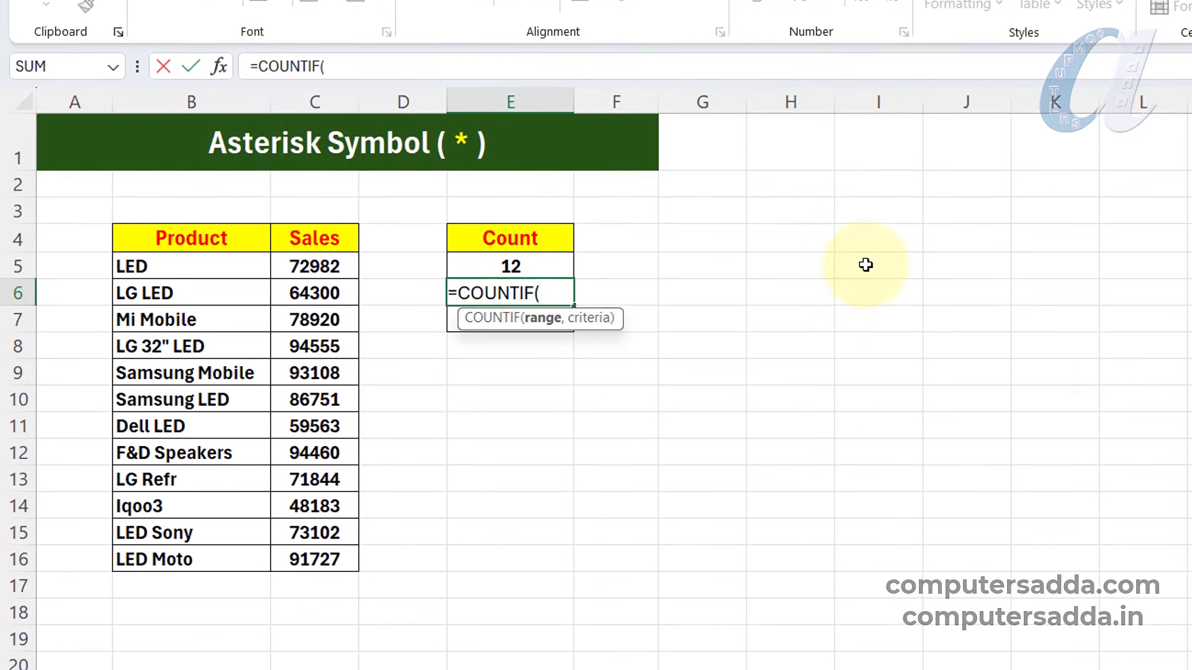
pyautogui.moveTo(194, 266); pyautogui.dragTo(180, 510)
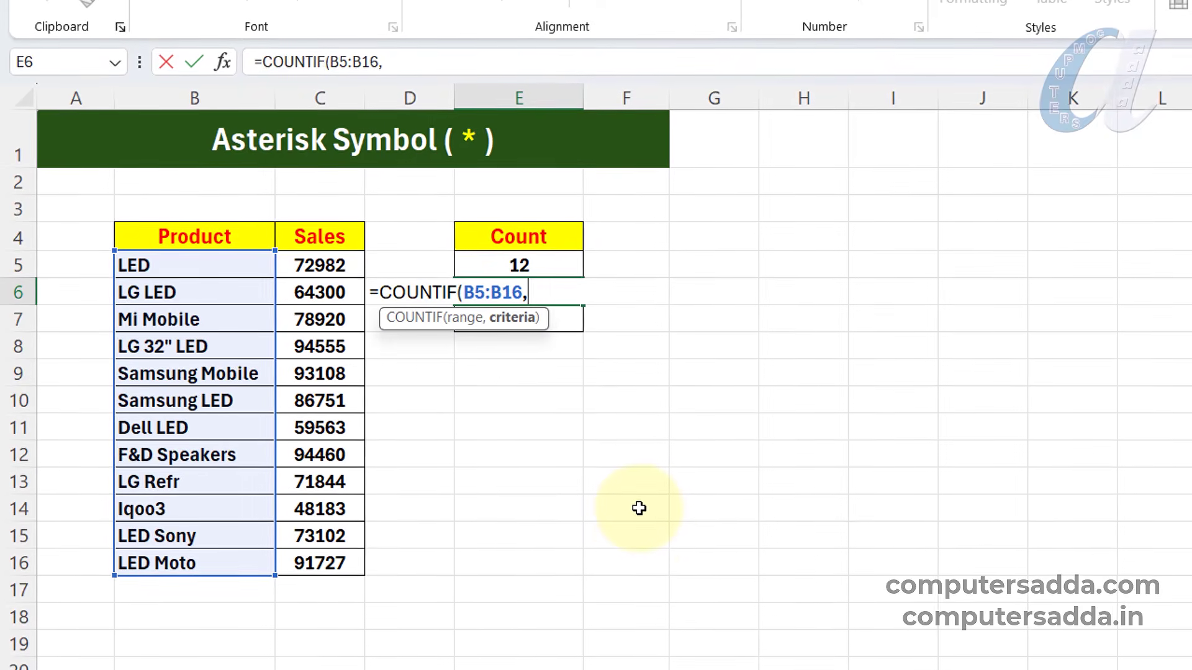
pyautogui.write('"LED')
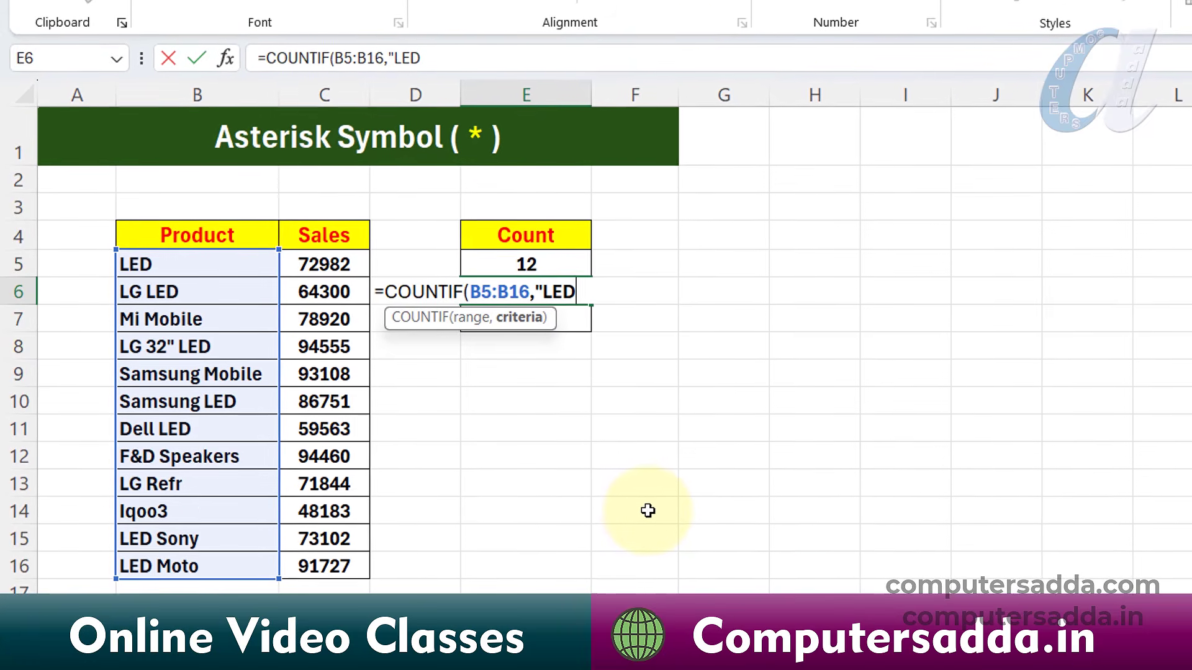
pyautogui.write('"')
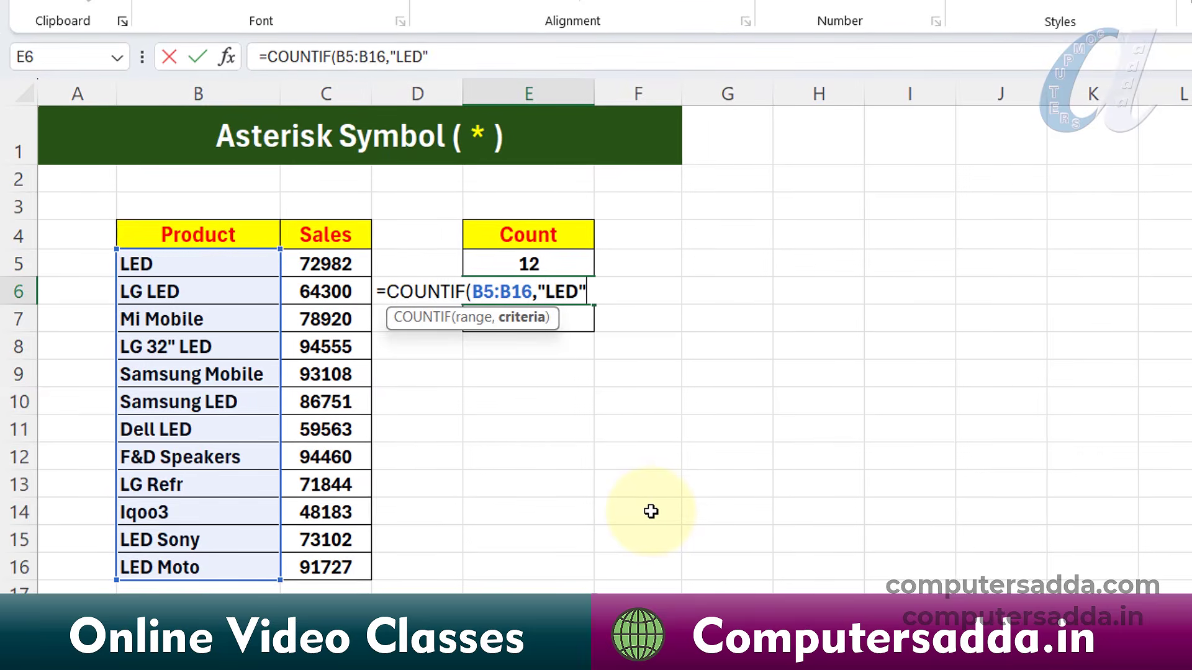
pyautogui.write(')')
pyautogui.press('Return')
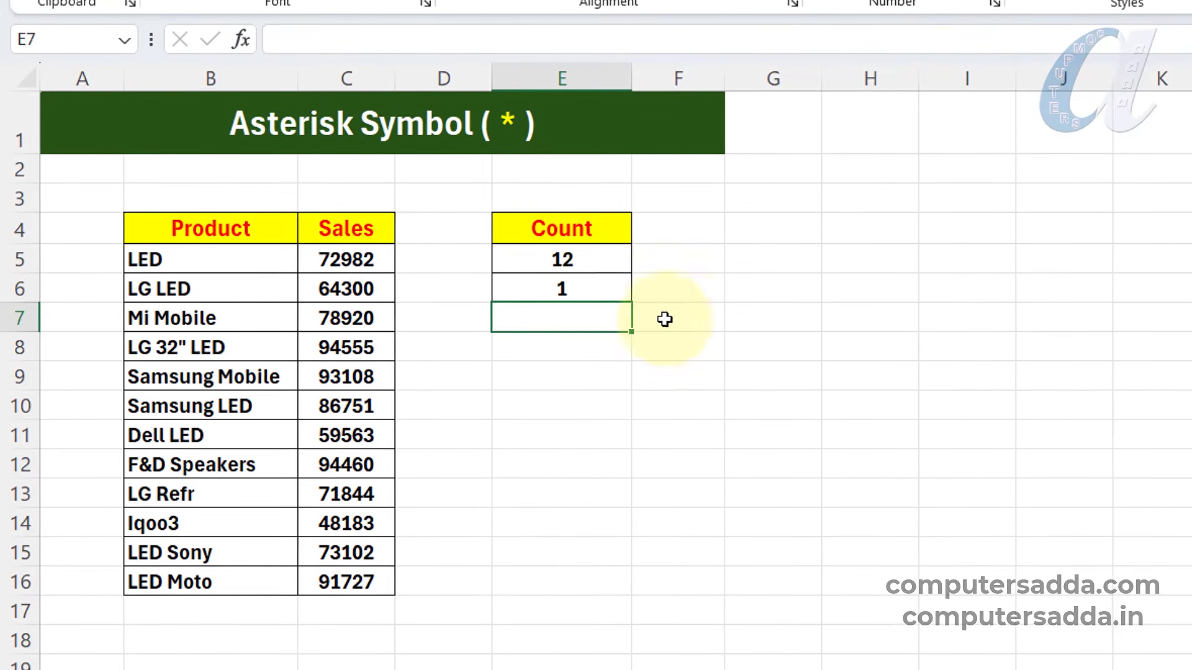
# Enter a COUNTIF formula in cell E7 over B5:B16 with the wildcard criteria "*LED" to count products ending in LED
pyautogui.write('=C')
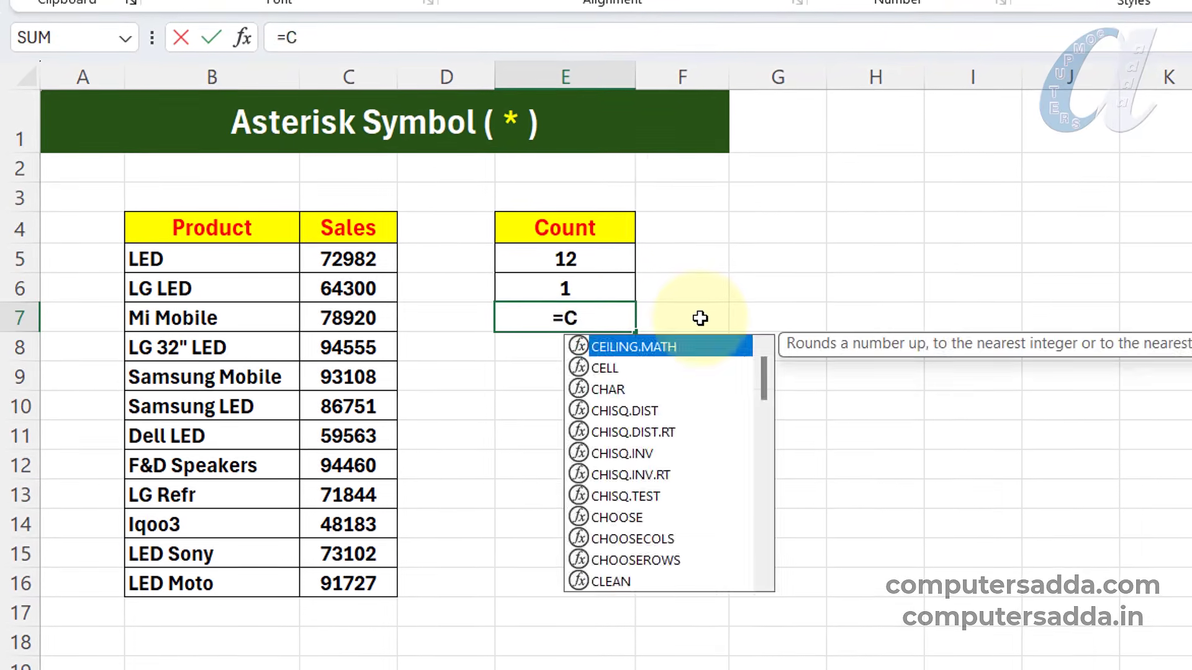
pyautogui.write('OUN')
pyautogui.press('Down')
pyautogui.press('Down')
pyautogui.press('Down')
pyautogui.press('Tab')
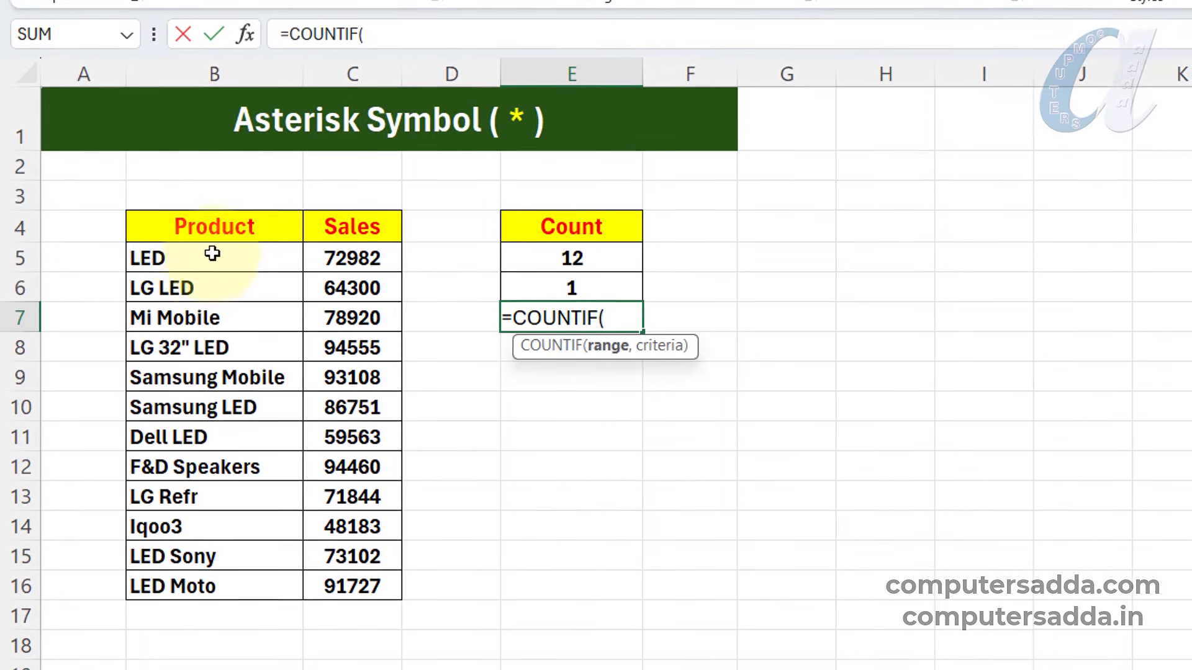
pyautogui.moveTo(212, 253); pyautogui.dragTo(211, 589)
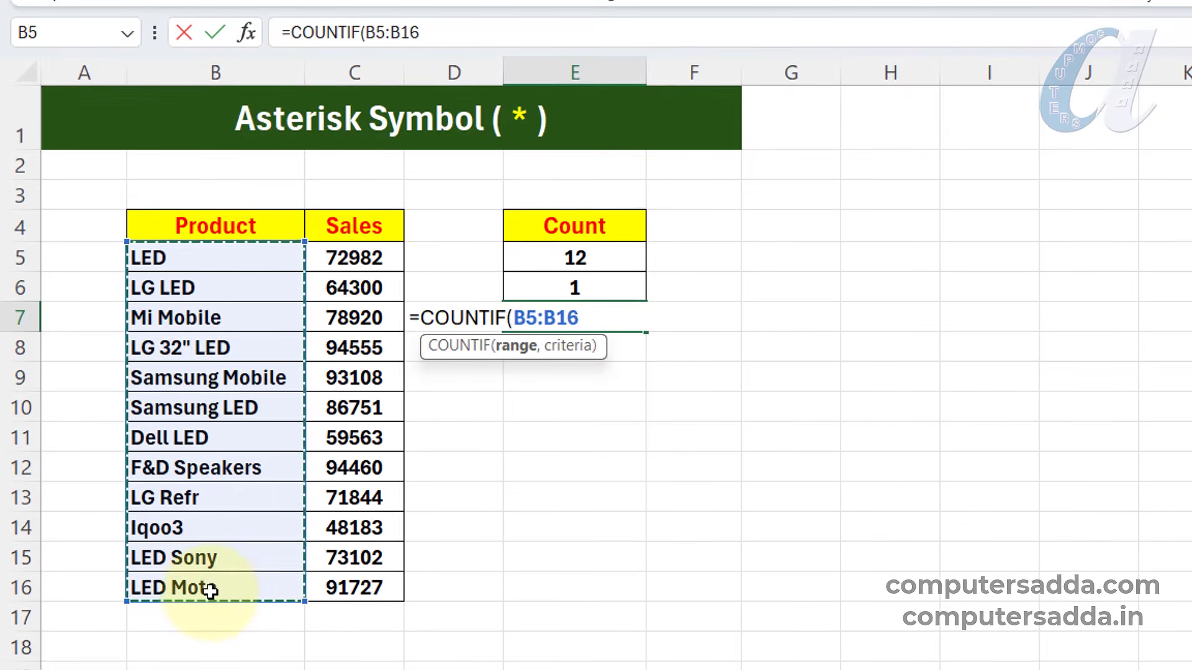
pyautogui.write(',')
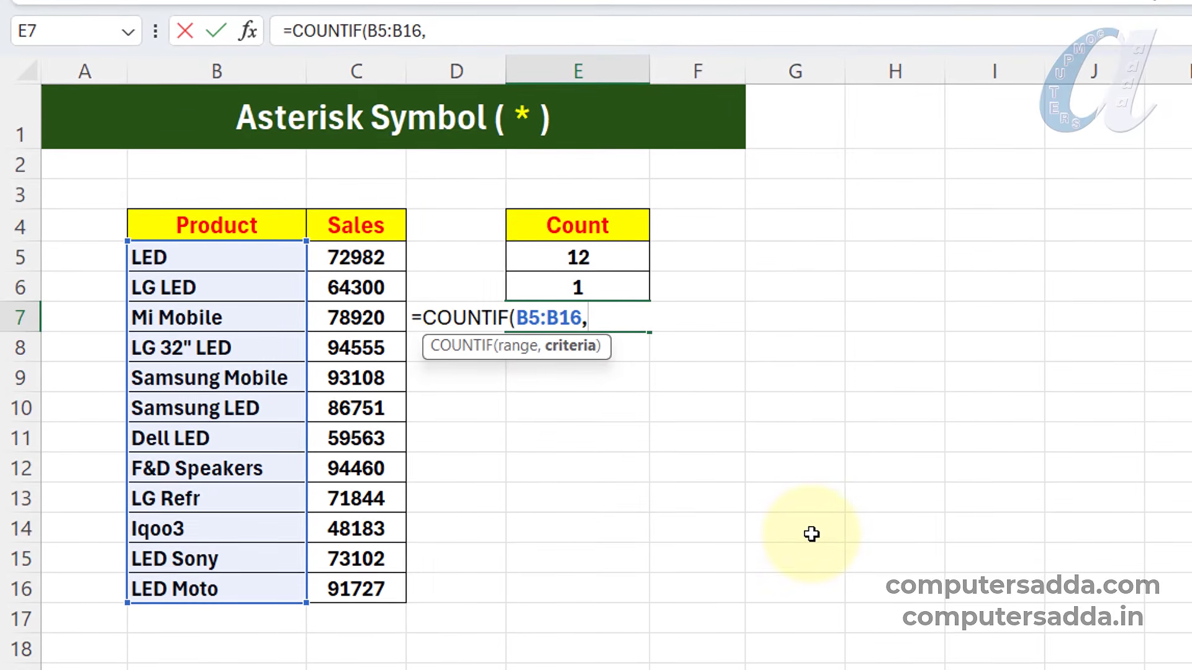
pyautogui.write('"LED')
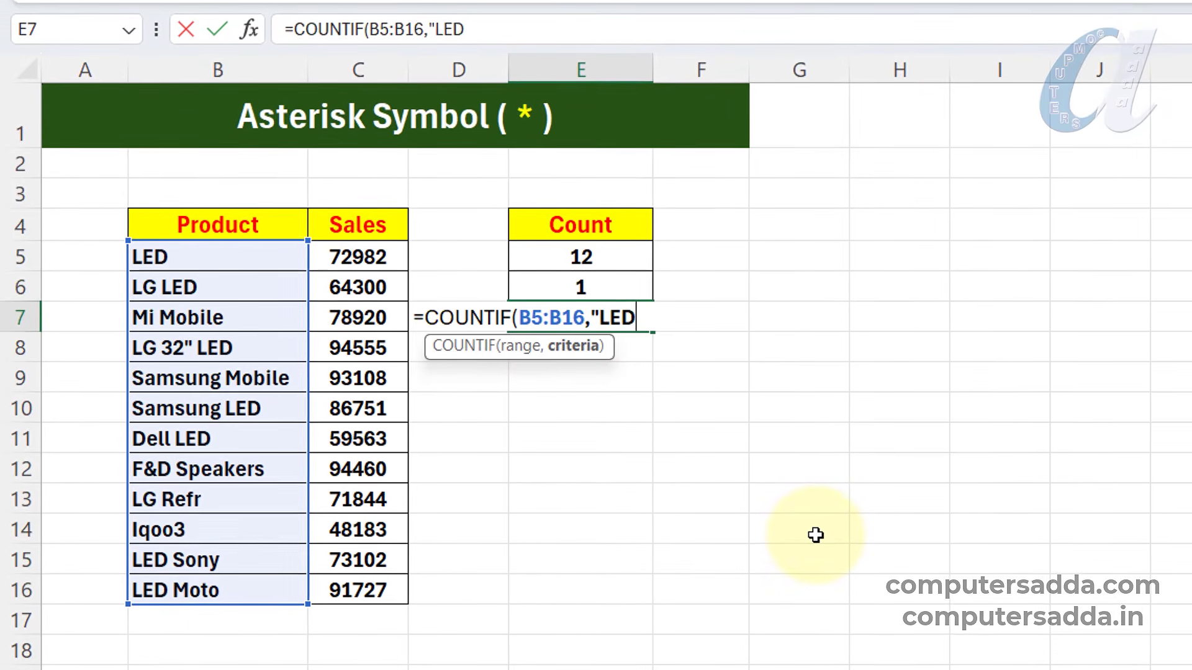
pyautogui.write('"')
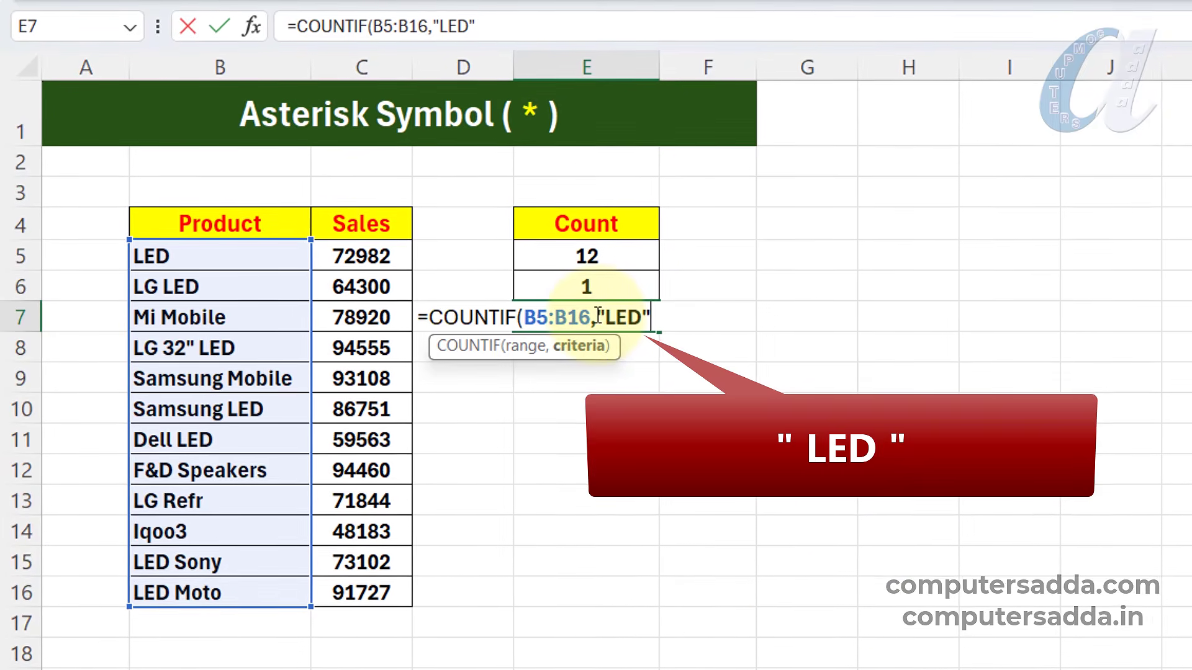
pyautogui.click(605, 318)
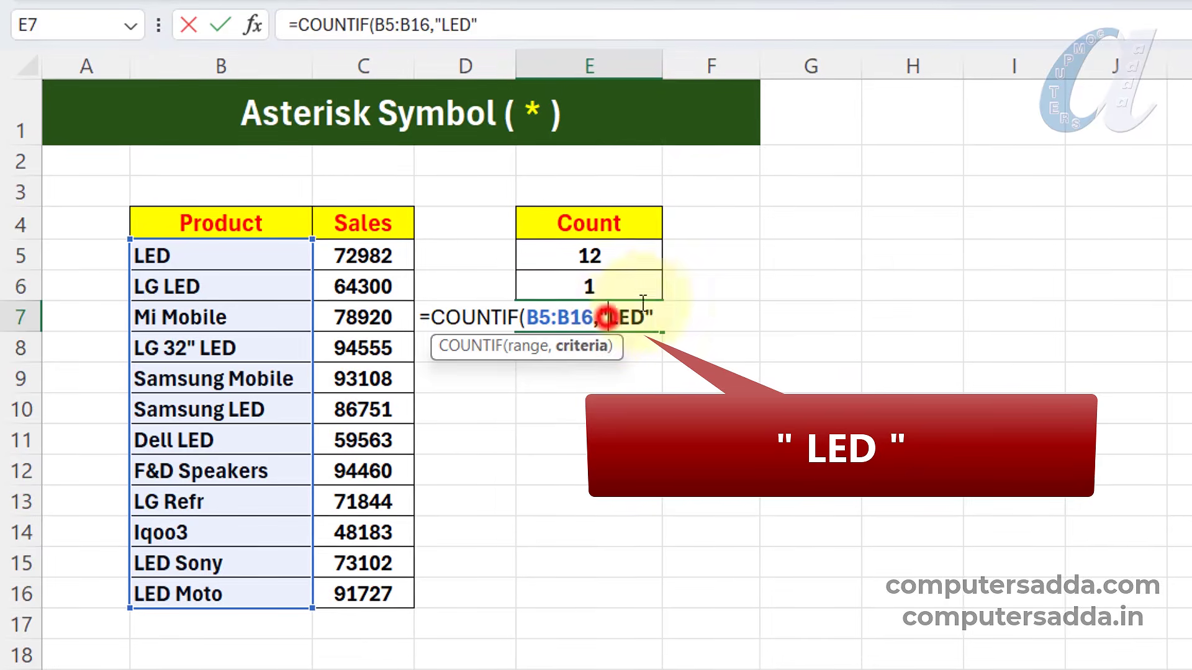
pyautogui.write('*')
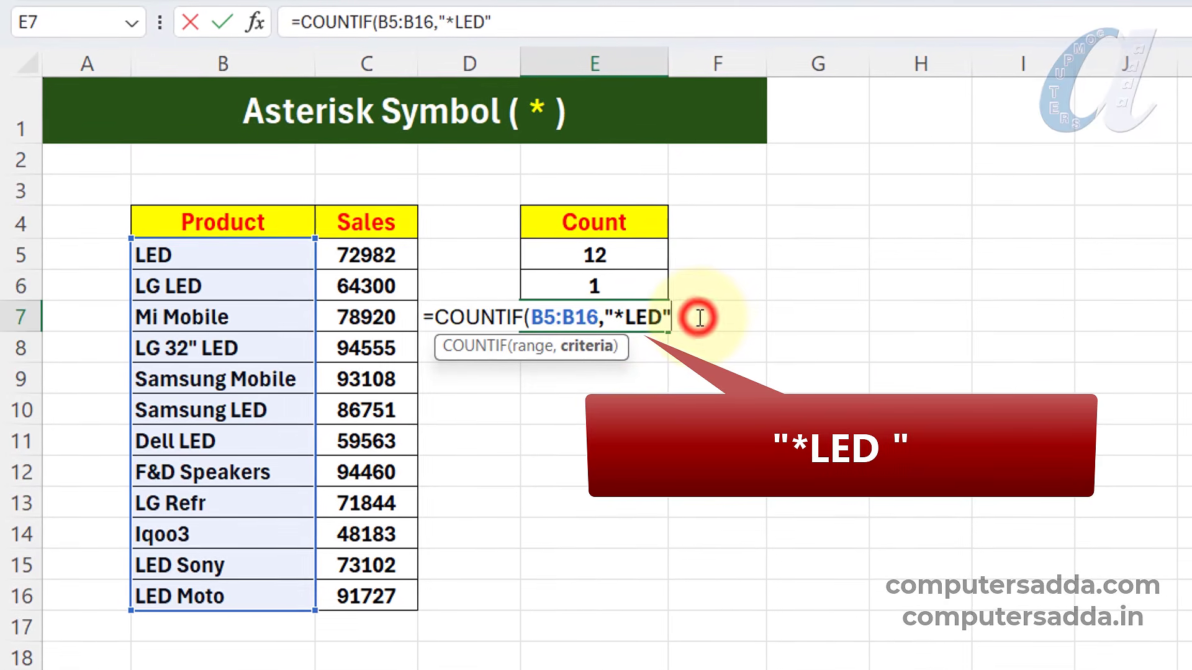
pyautogui.press('Return')
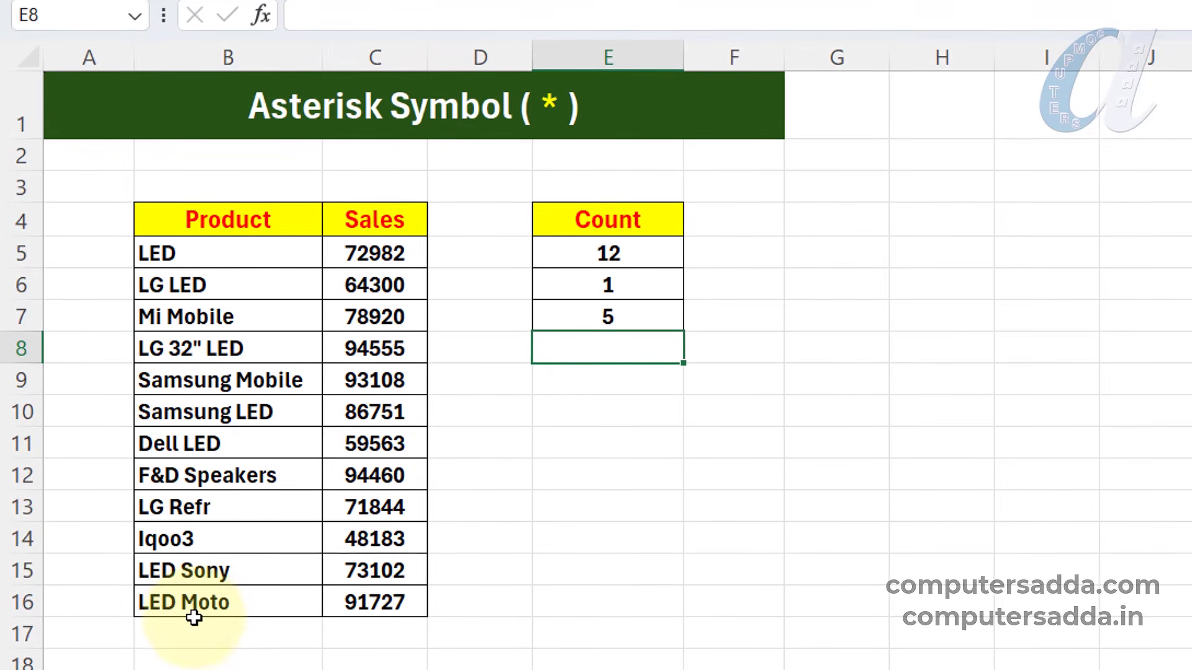
# Examine the criteria of the COUNTIF formula in E7 against the product names, especially LED Sony and LED Moto
pyautogui.doubleClick(638, 319)
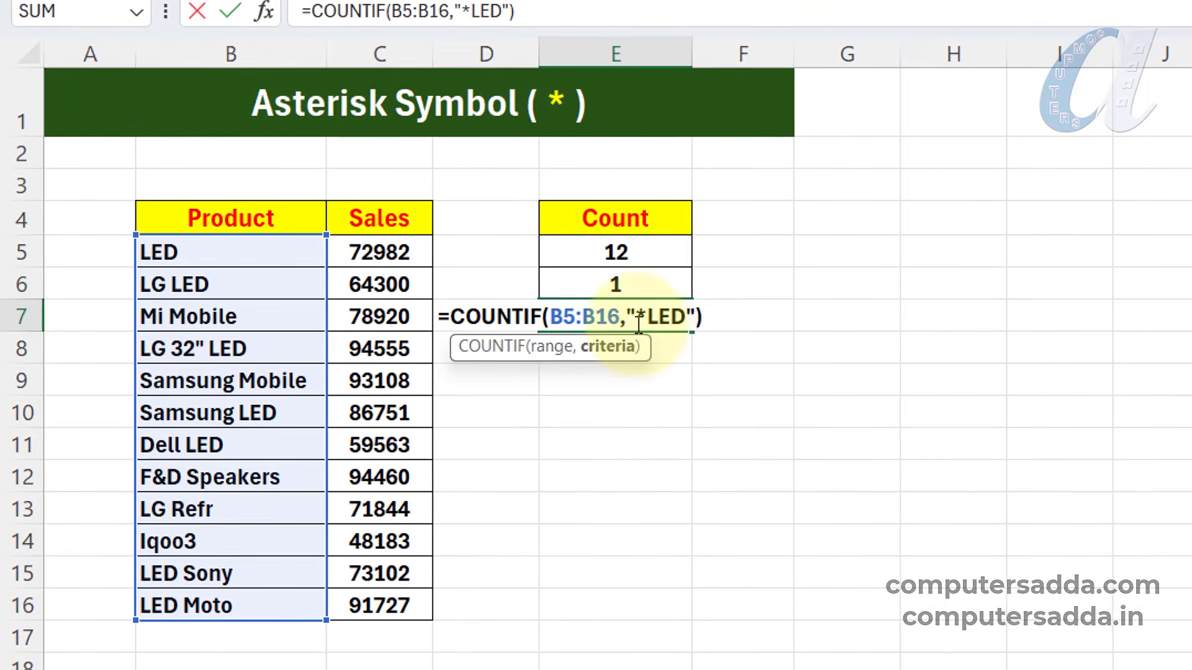
pyautogui.press('Return')
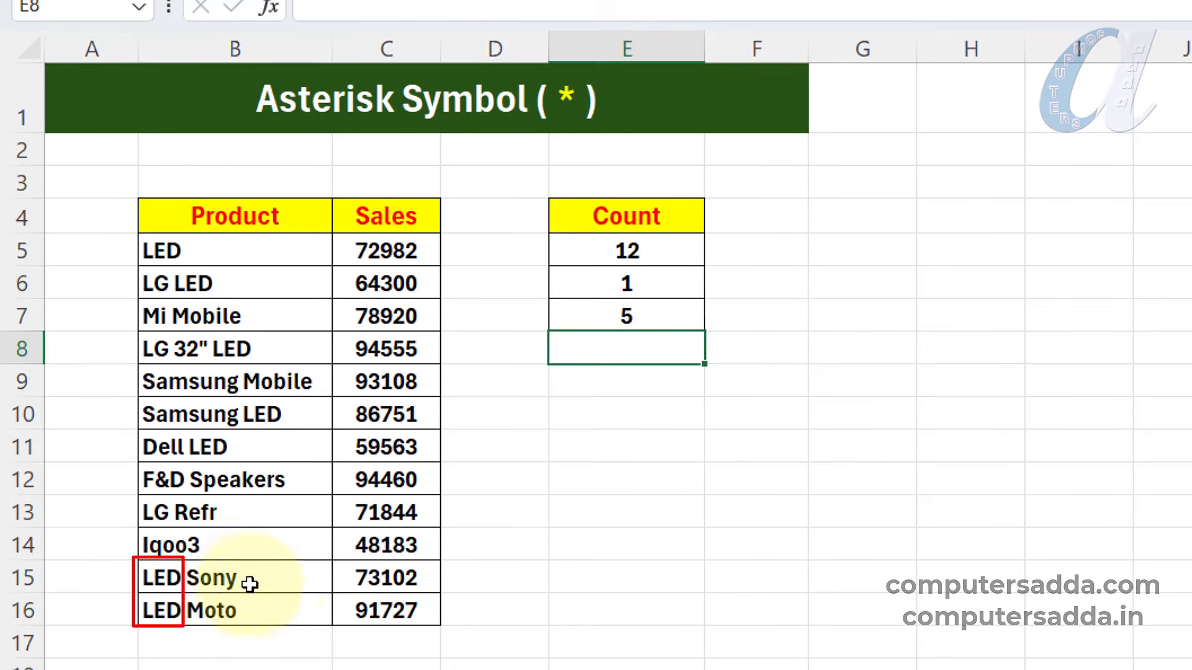
pyautogui.moveTo(249, 583); pyautogui.dragTo(264, 619)
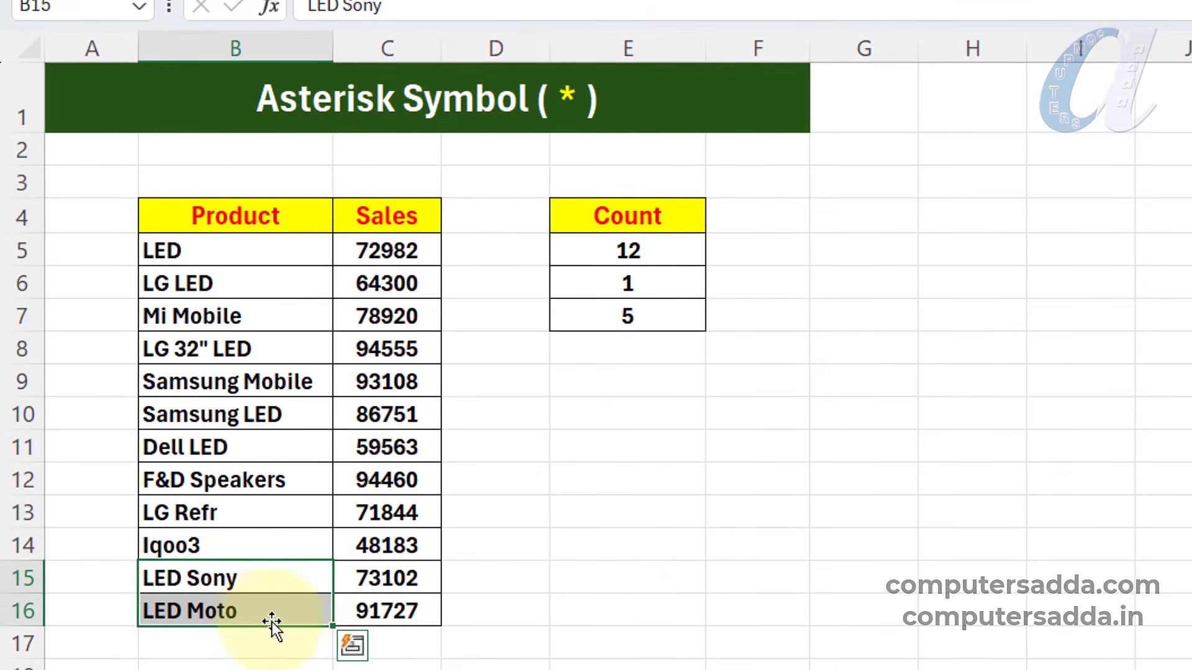
pyautogui.click(709, 549)
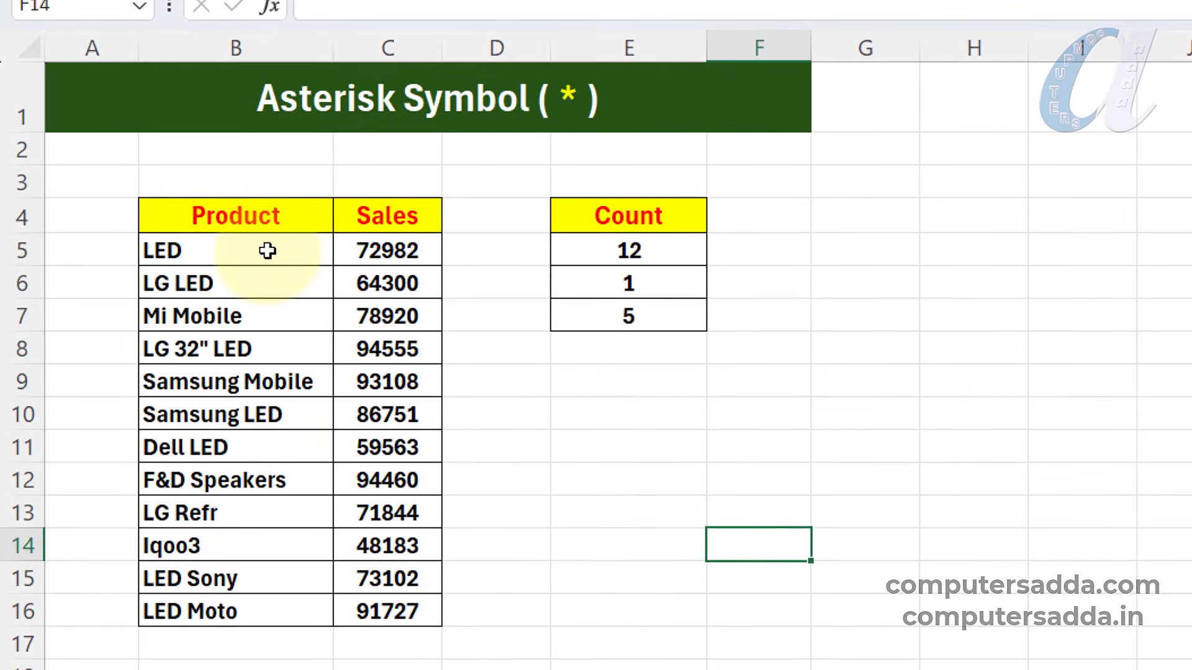
pyautogui.moveTo(267, 250); pyautogui.dragTo(263, 604)
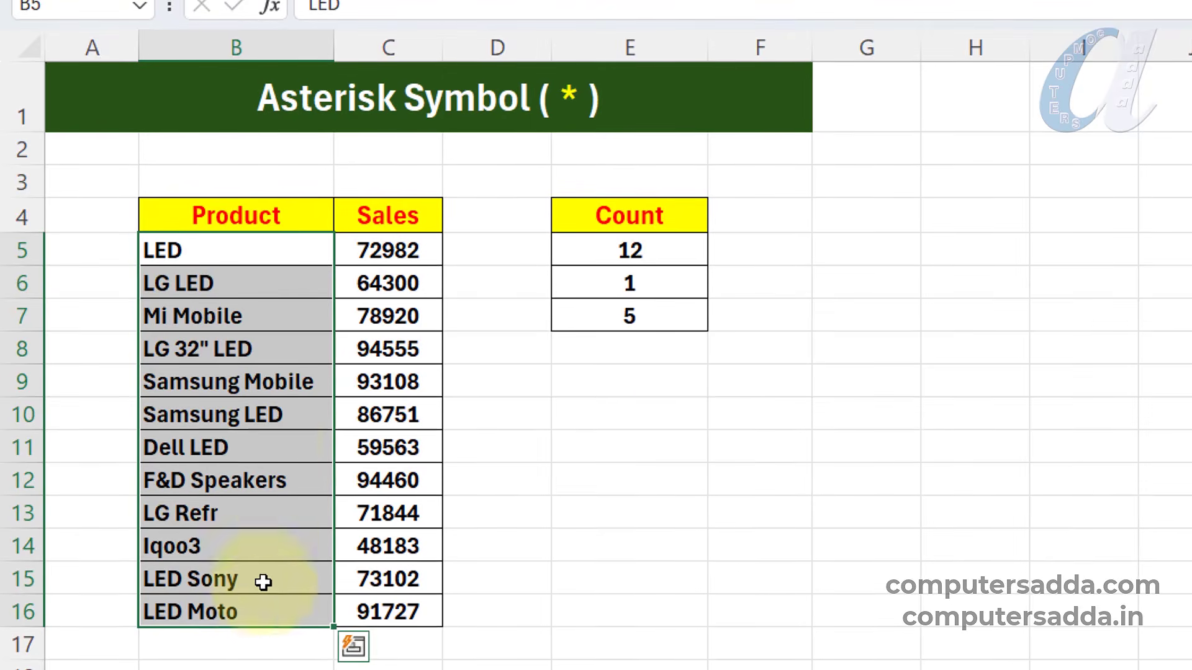
pyautogui.click(704, 437)
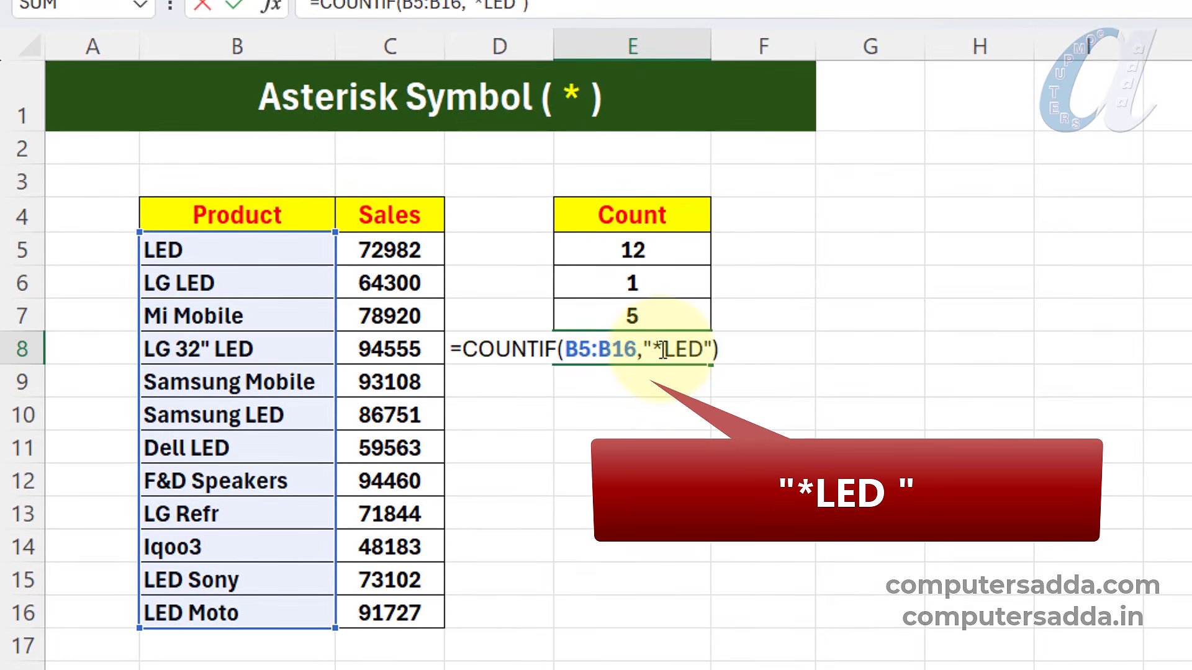
# Set the criteria of the COUNTIF formula in cell E8 to "*LED*" to count products containing LED anywhere
pyautogui.click(703, 349)
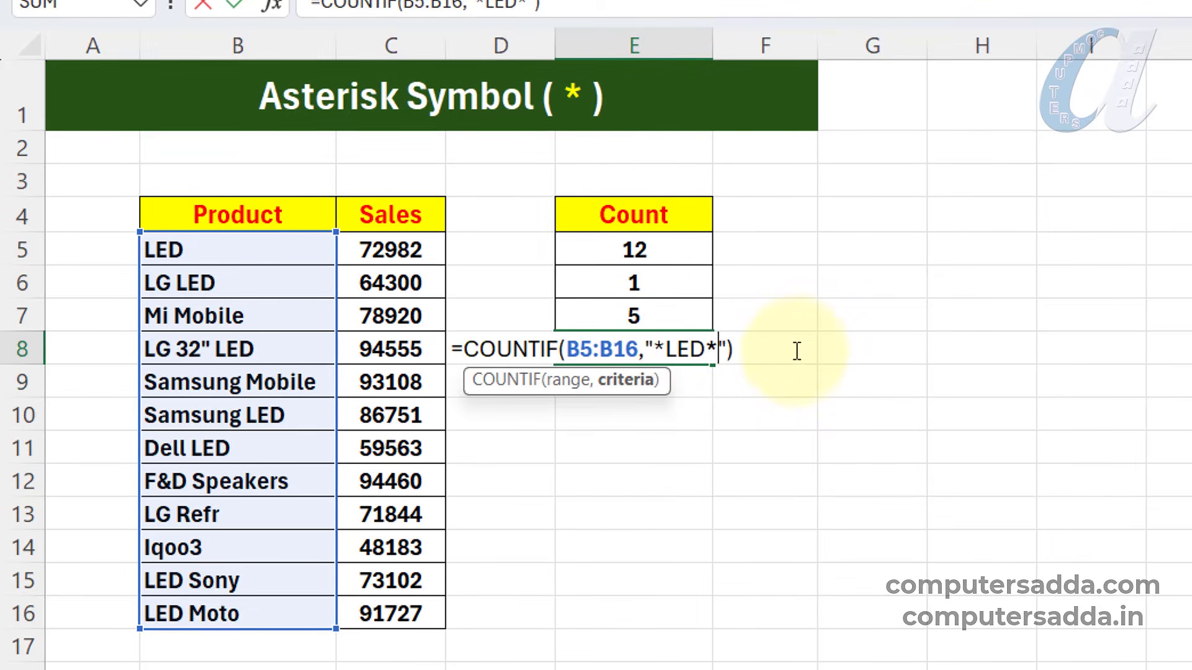
pyautogui.press('Return')
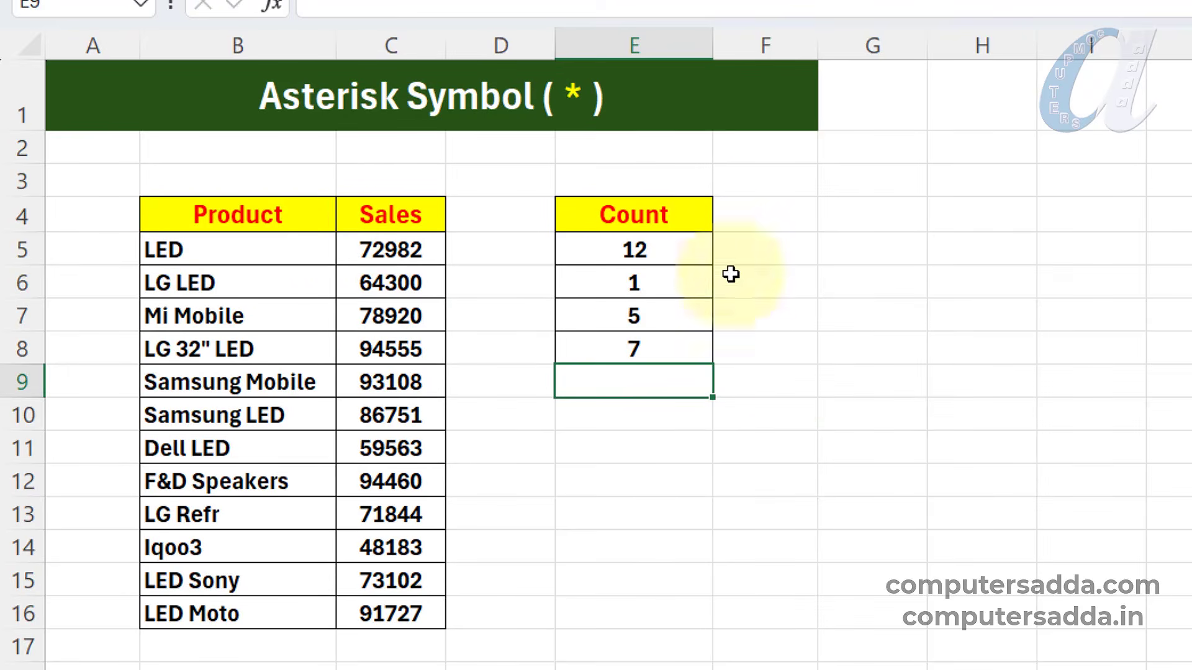
pyautogui.click(645, 343)
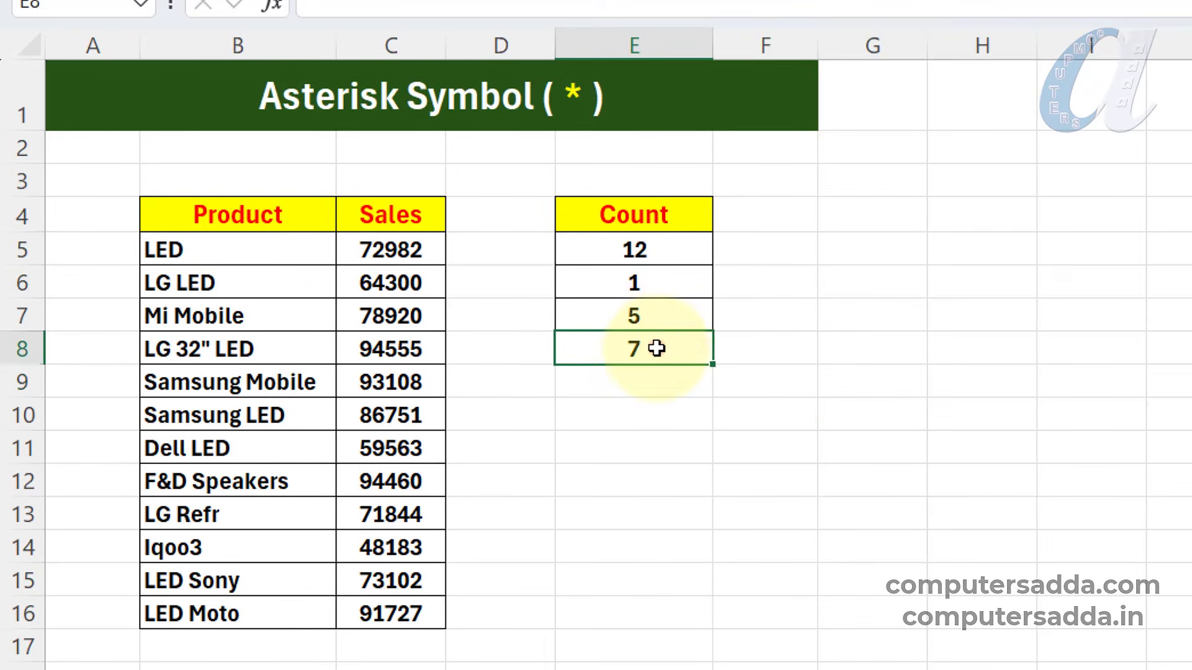
pyautogui.doubleClick(673, 345)
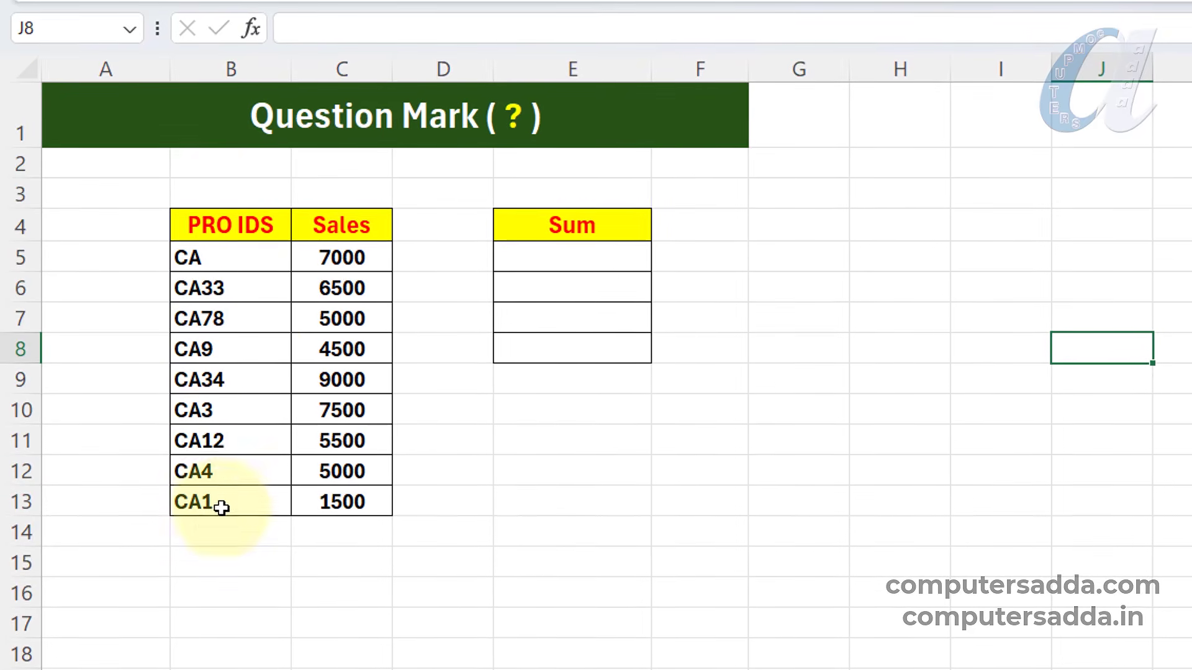
# Enter a SUM formula in cell E5 that totals the sales in C5:C13
pyautogui.moveTo(242, 251); pyautogui.dragTo(243, 481)
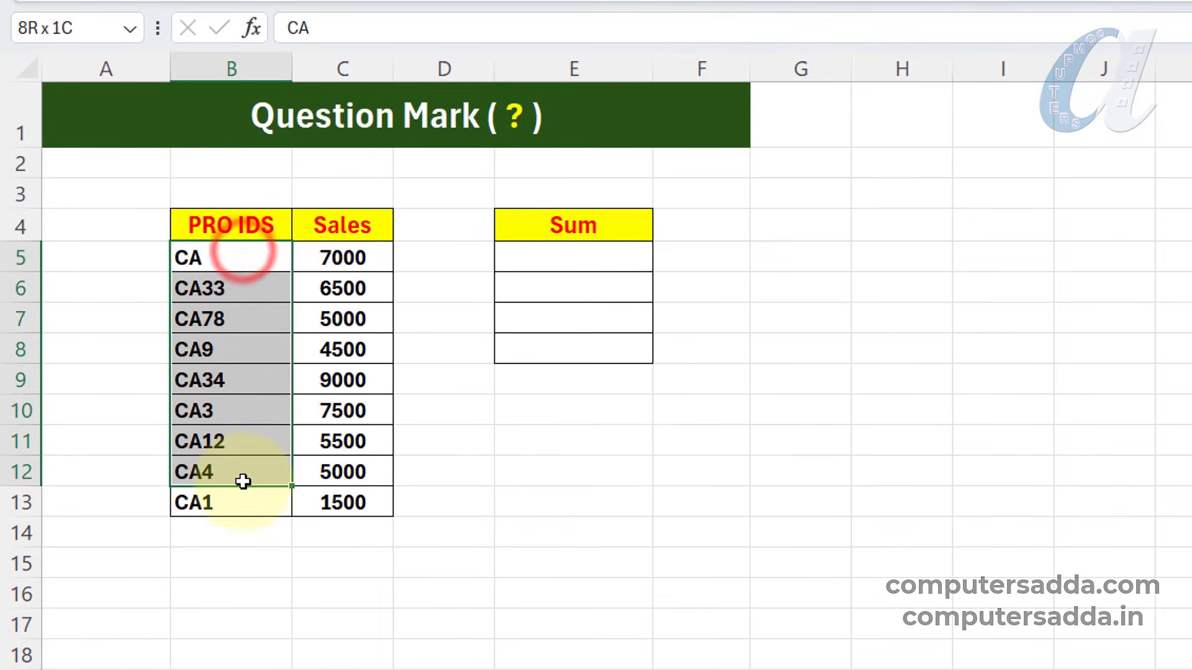
pyautogui.click(731, 392)
pyautogui.click(552, 252)
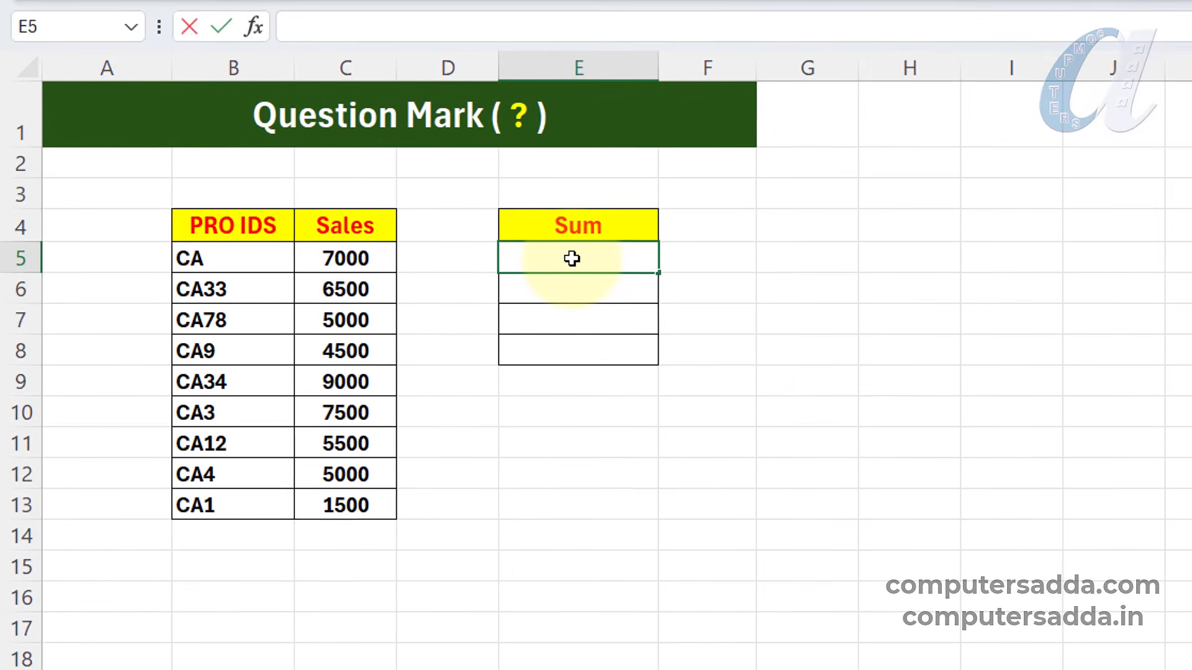
pyautogui.write('=SUM(')
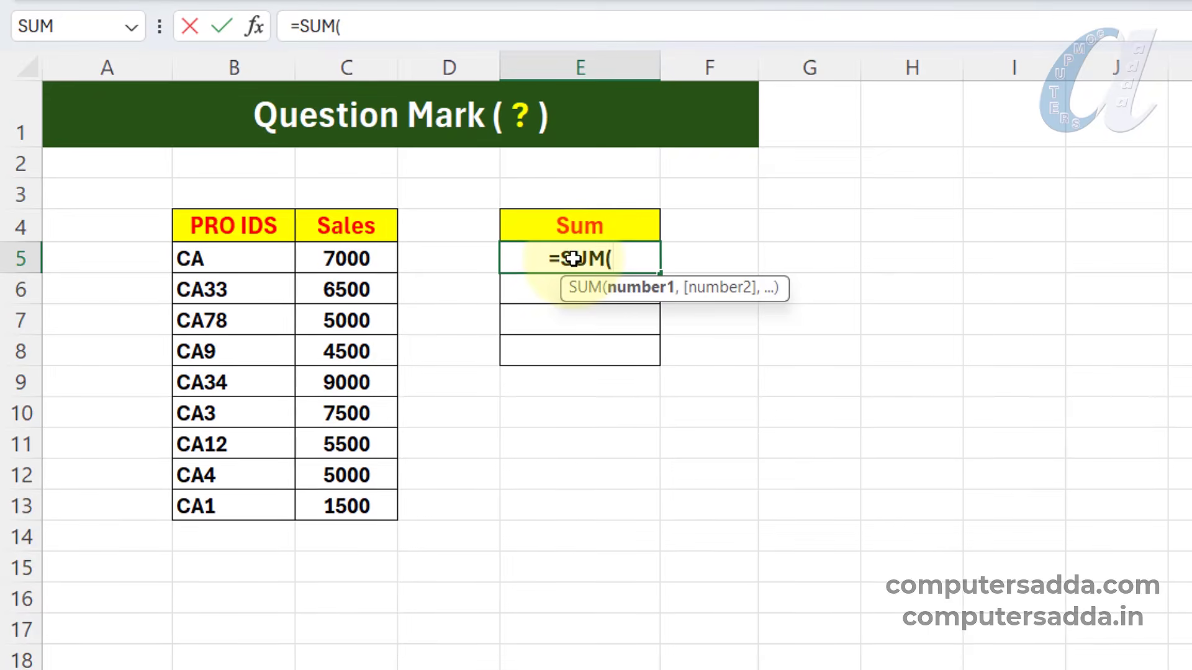
pyautogui.moveTo(345, 260); pyautogui.dragTo(342, 510)
pyautogui.write(')')
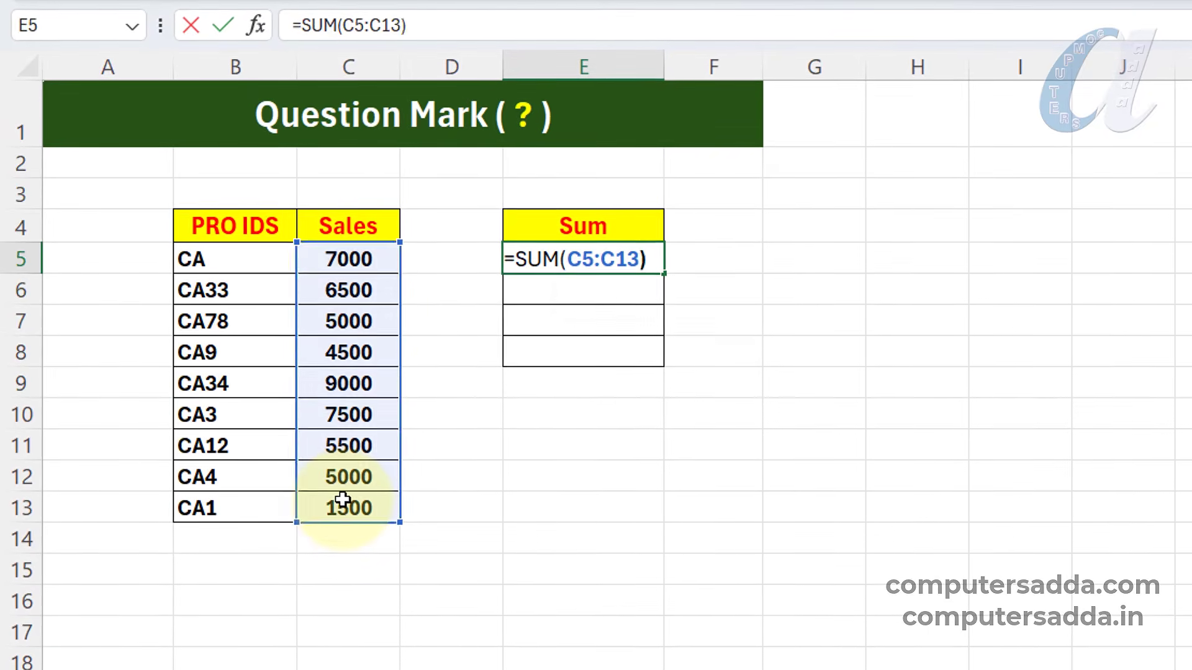
pyautogui.press('Return')
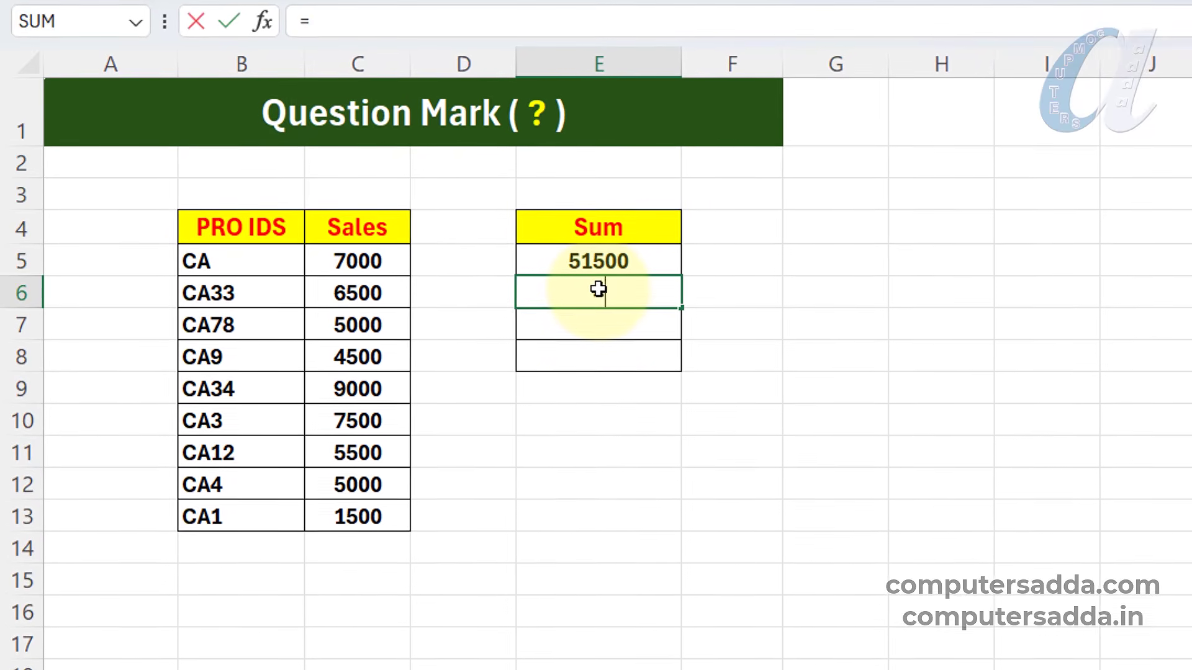
# Enter a SUMIF formula in cell E6 that sums the sales in C5:C13 where the product ID in B5:B13 is exactly "CA"
pyautogui.write('SUMIF')
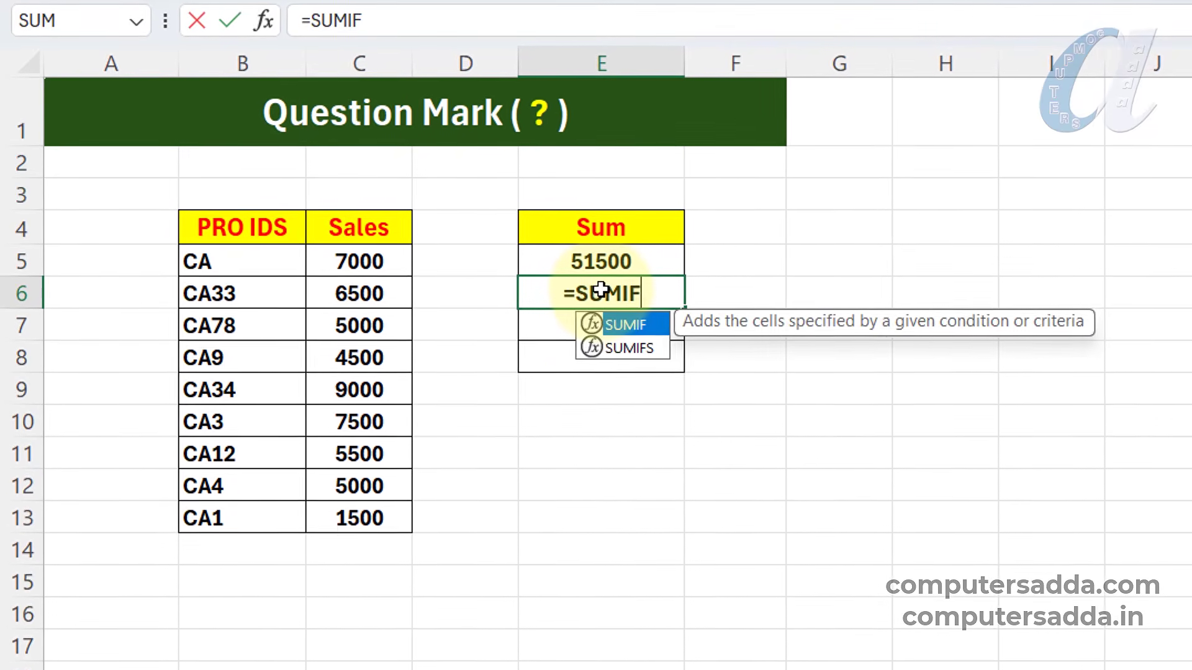
pyautogui.write('(')
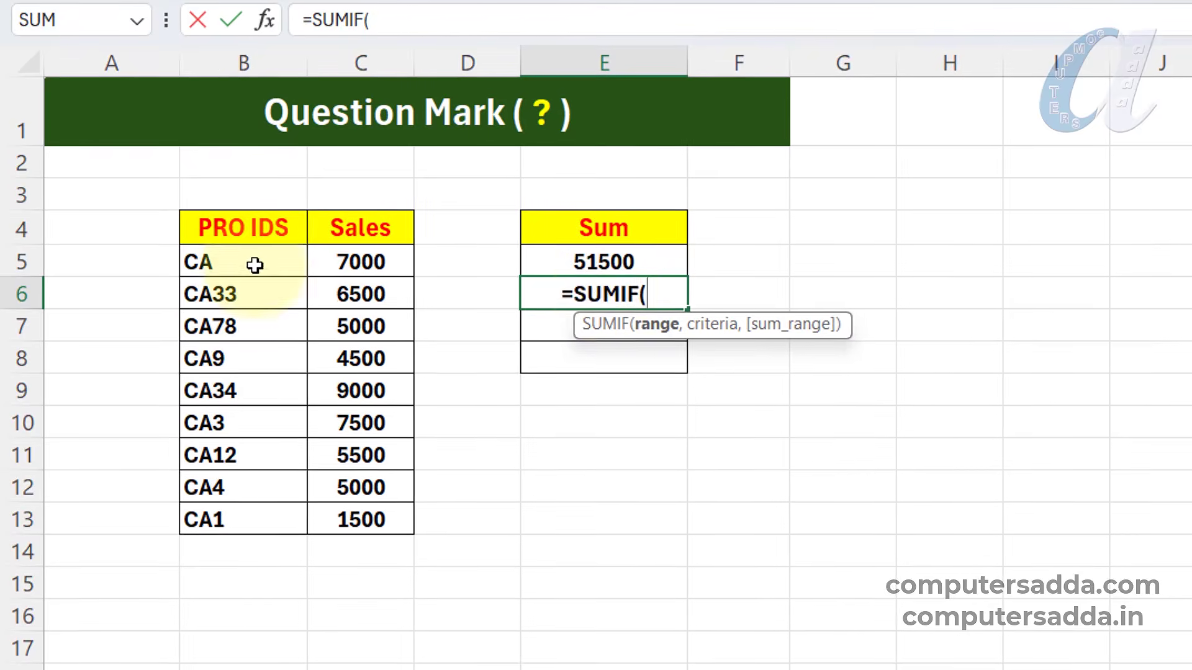
pyautogui.moveTo(254, 265); pyautogui.dragTo(255, 524)
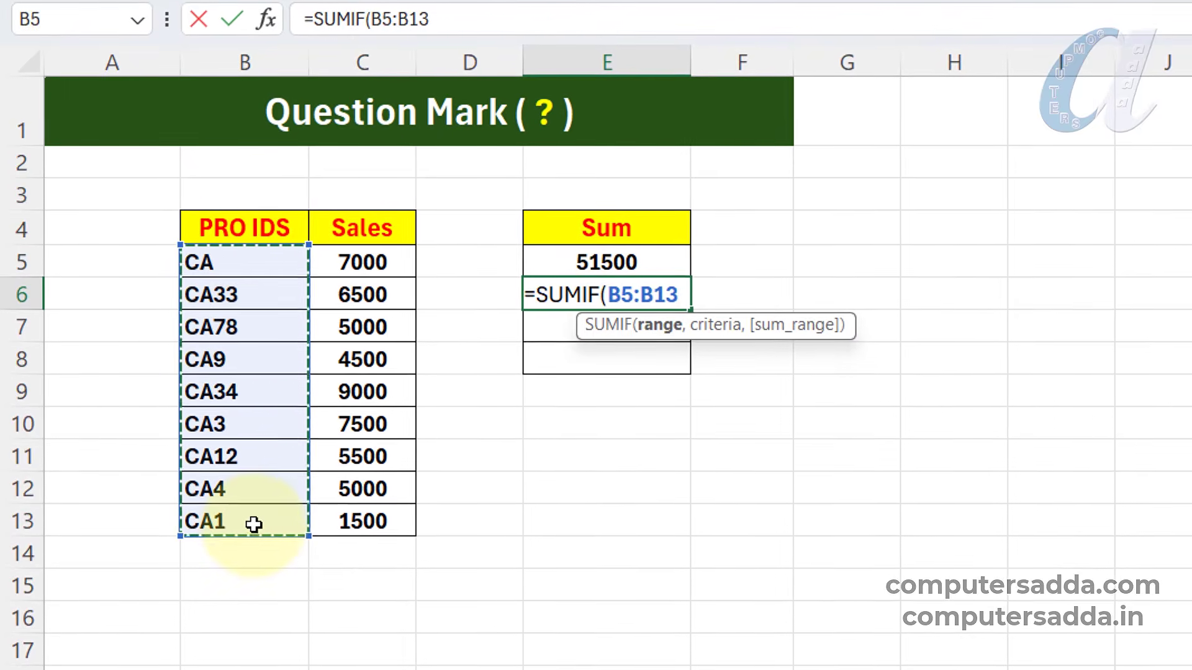
pyautogui.write(',')
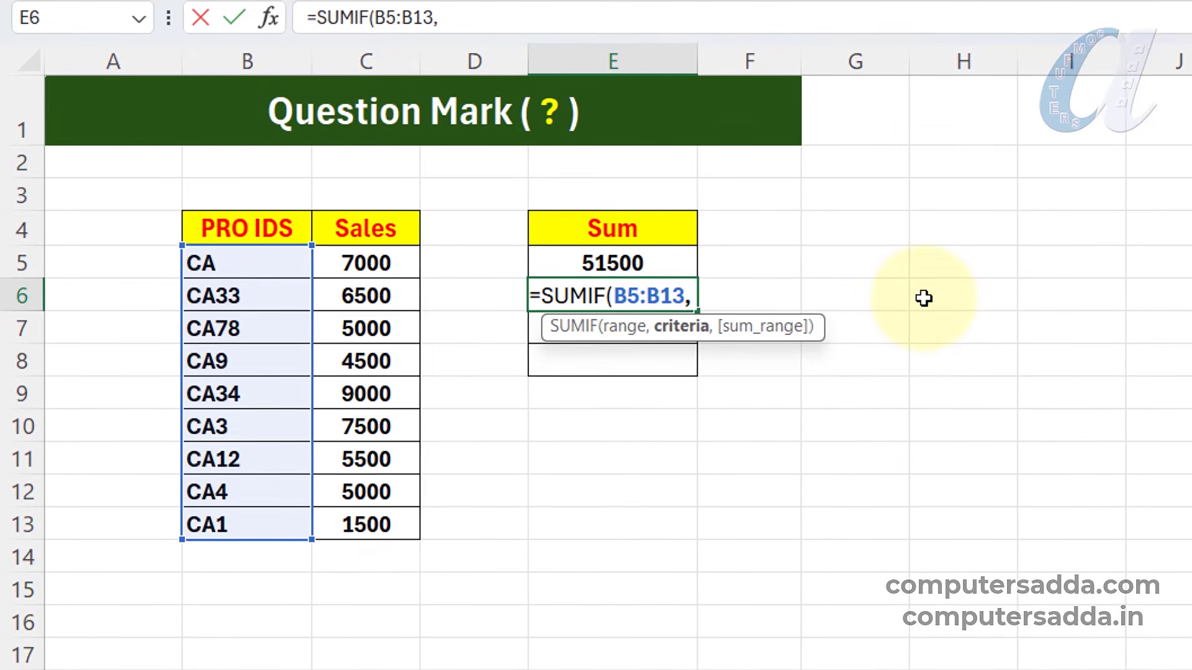
pyautogui.write('"')
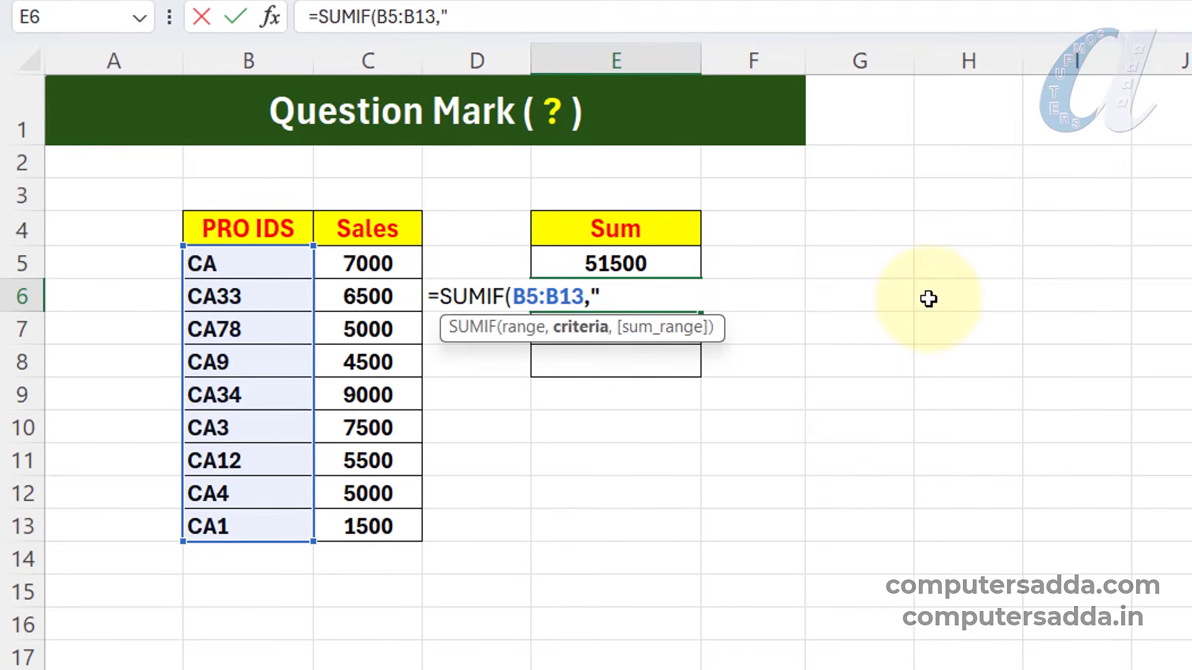
pyautogui.write('CA"')
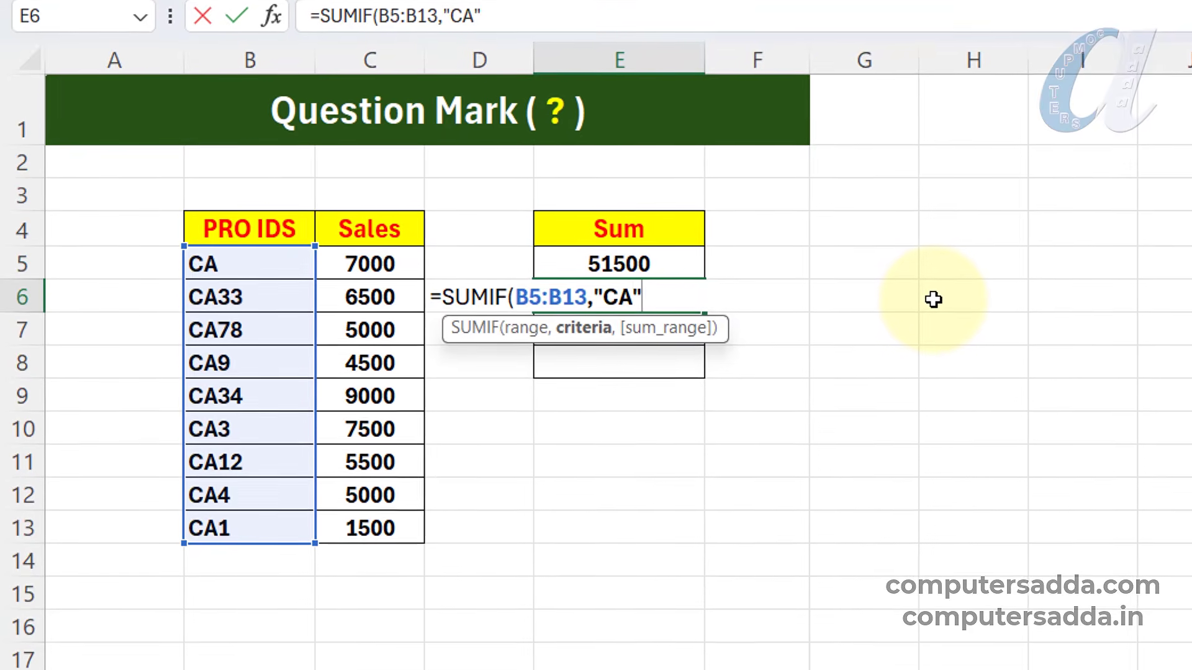
pyautogui.write(',')
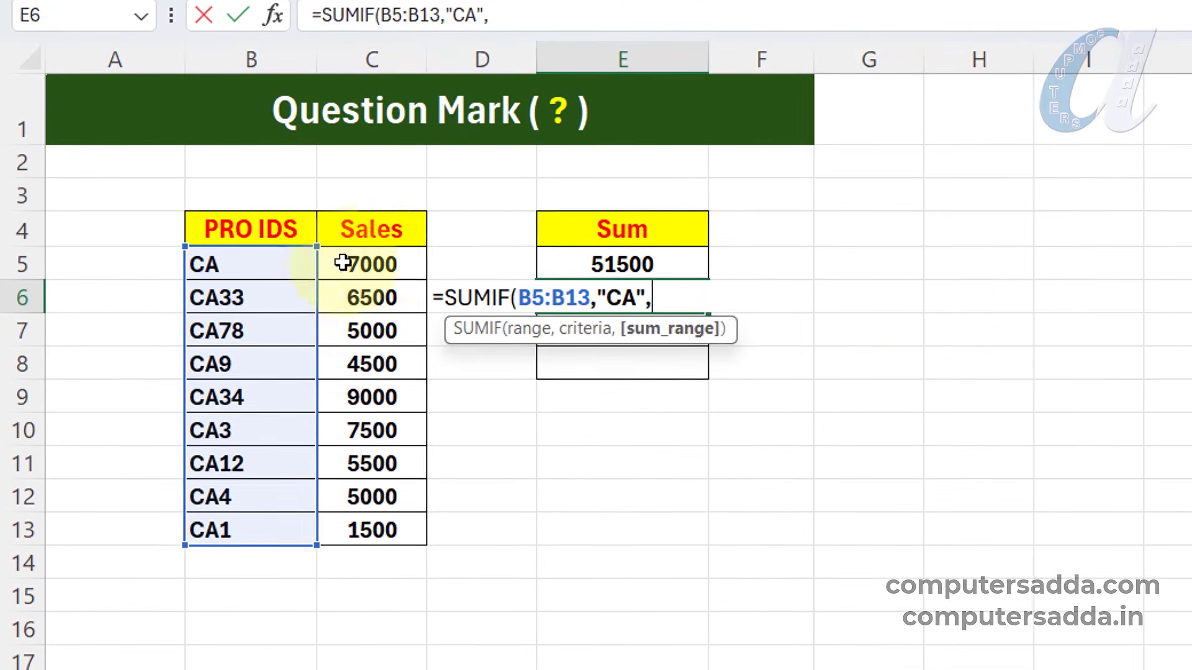
pyautogui.moveTo(345, 263); pyautogui.dragTo(356, 533)
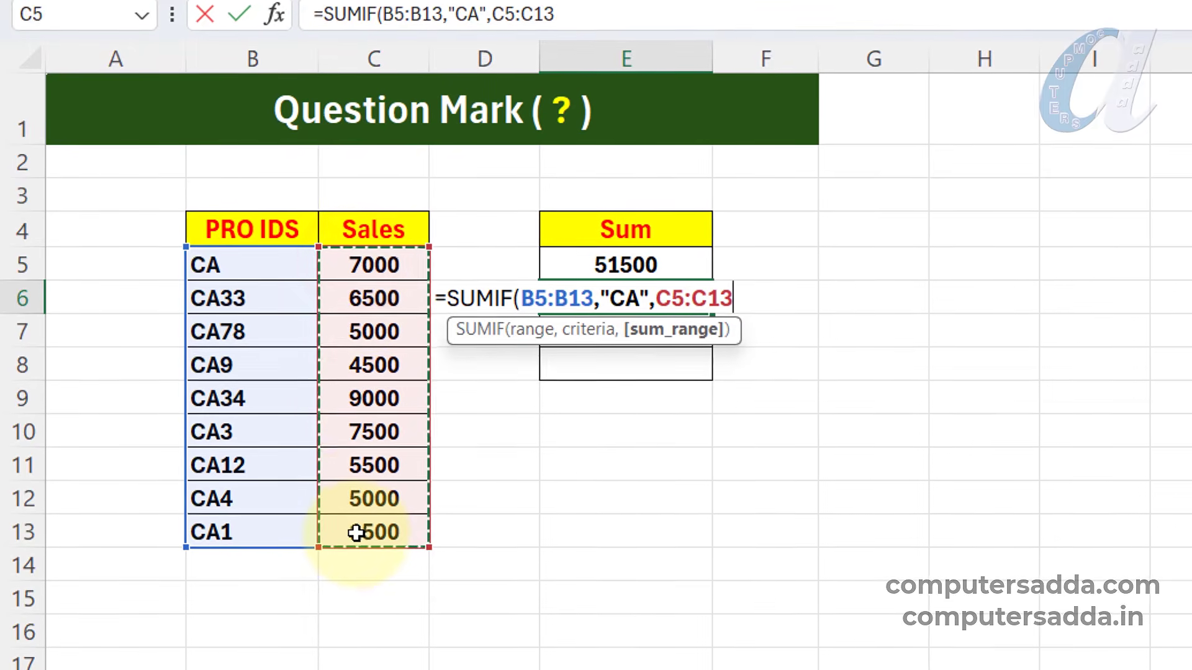
pyautogui.write(')')
pyautogui.press('Return')
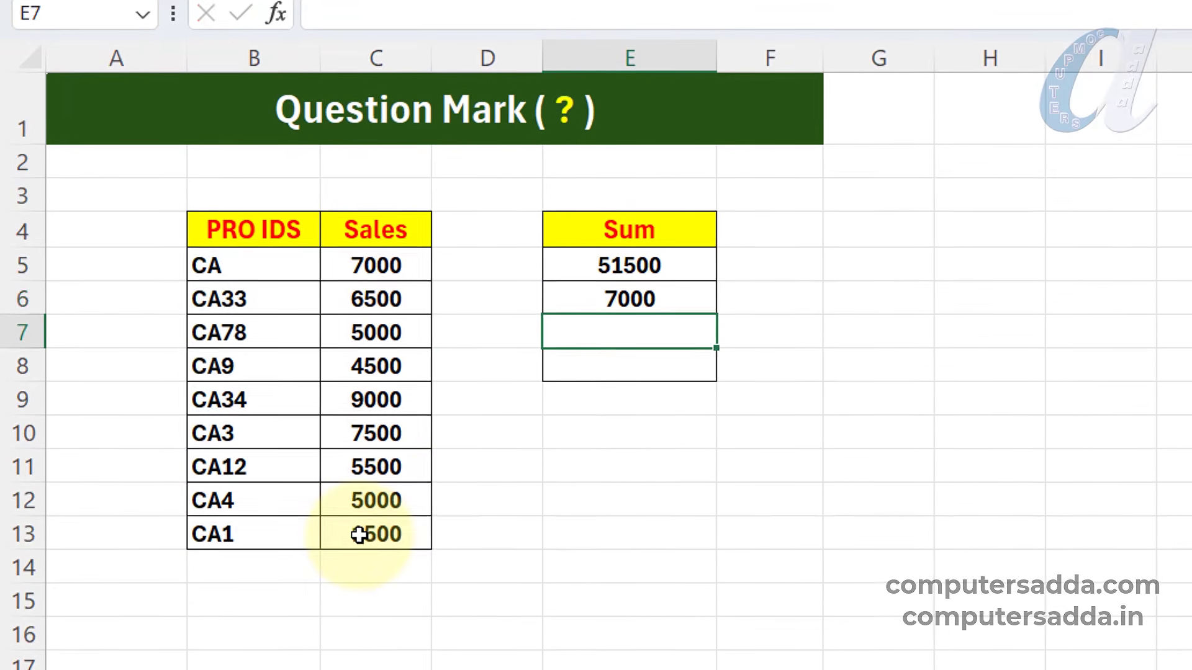
pyautogui.click(664, 290)
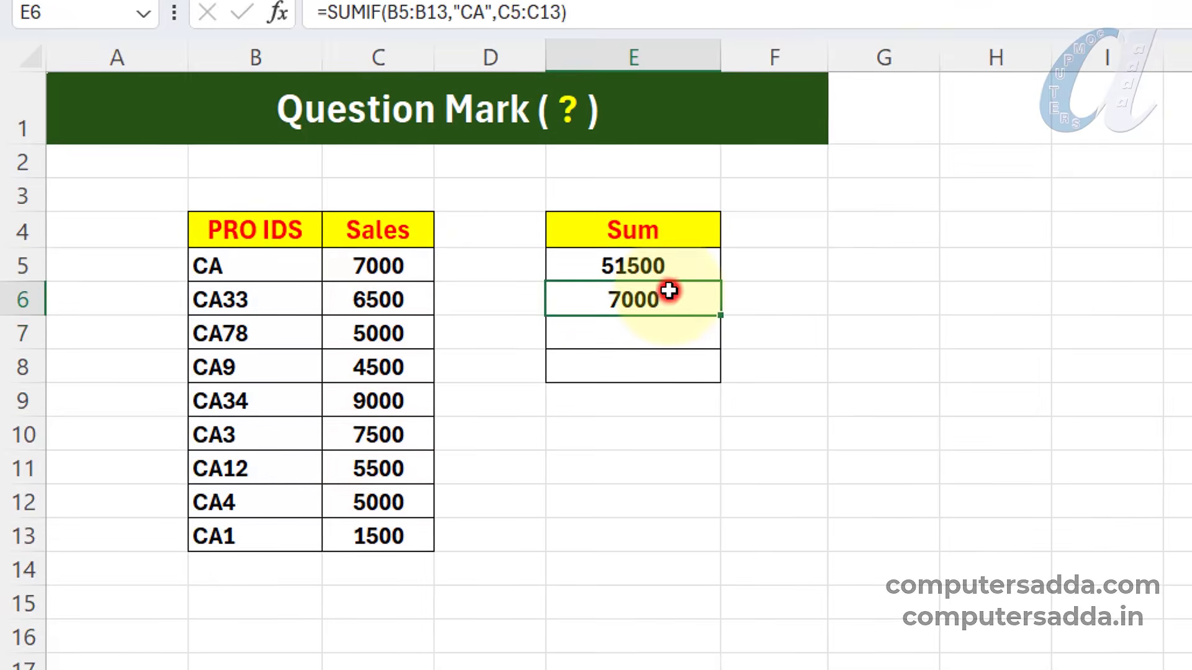
pyautogui.doubleClick(669, 290)
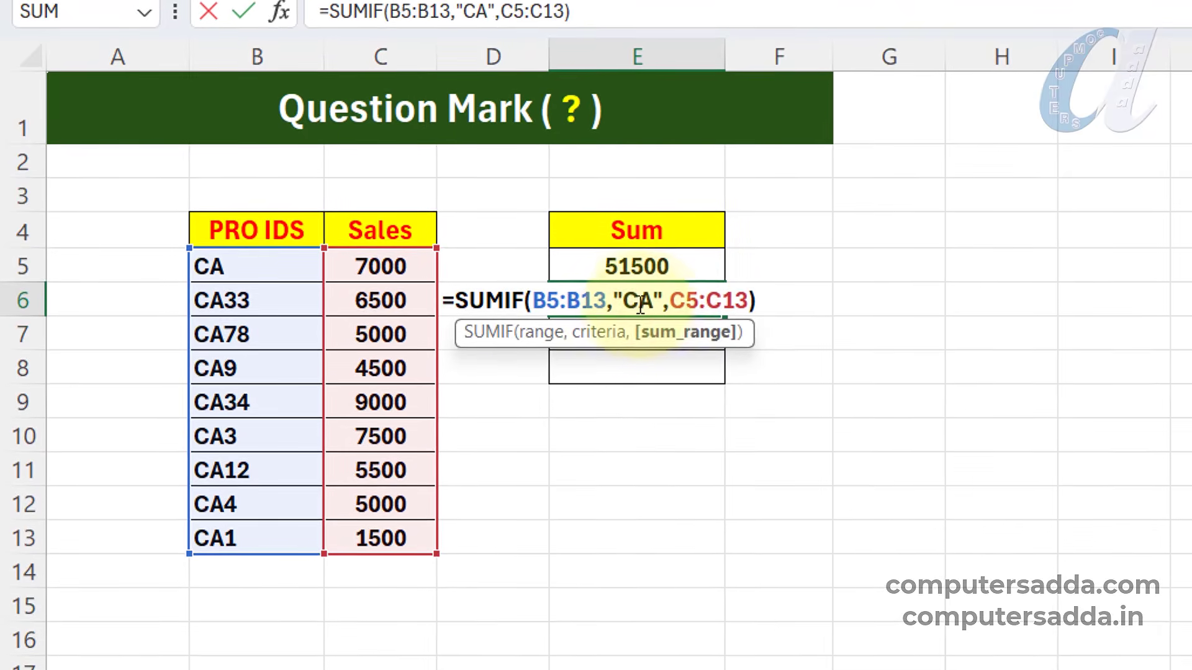
pyautogui.press('Return')
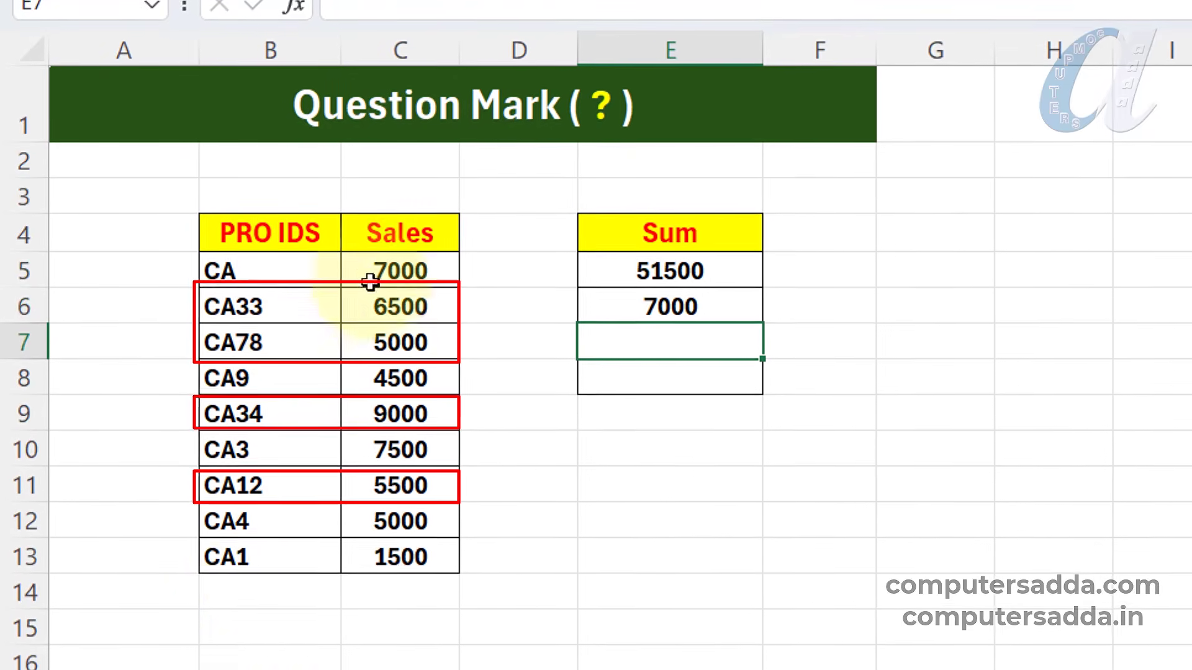
# Set the criteria of the SUMIF formula in cell E6 to "CA9"
pyautogui.doubleClick(710, 308)
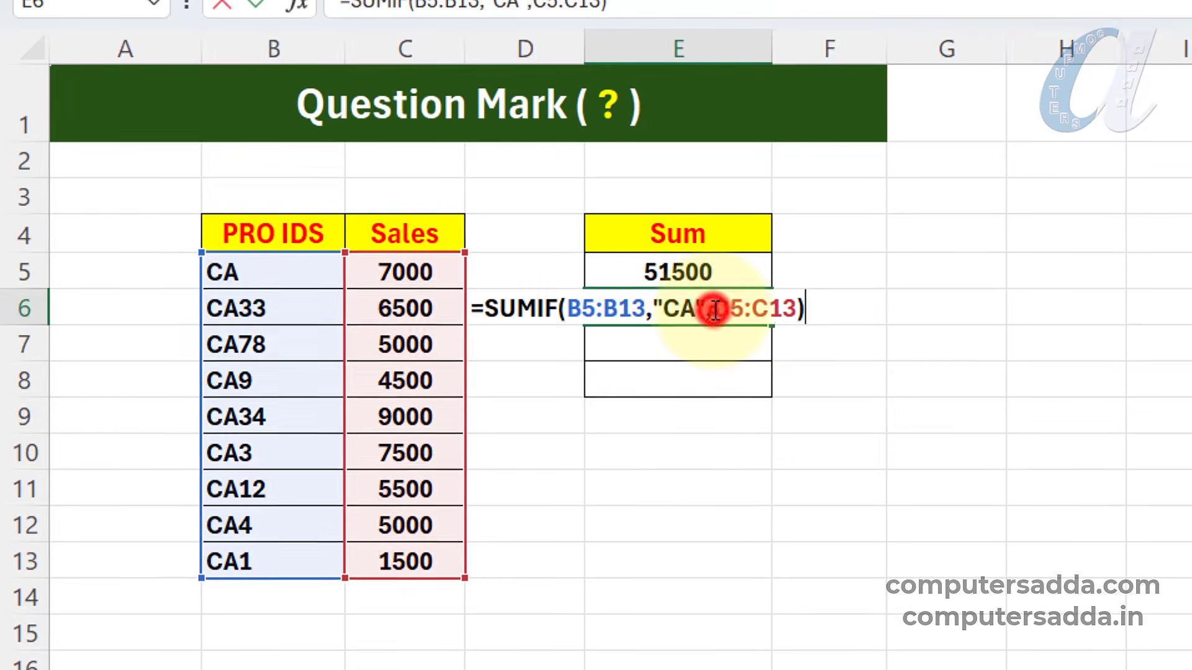
pyautogui.click(715, 310)
pyautogui.write('9')
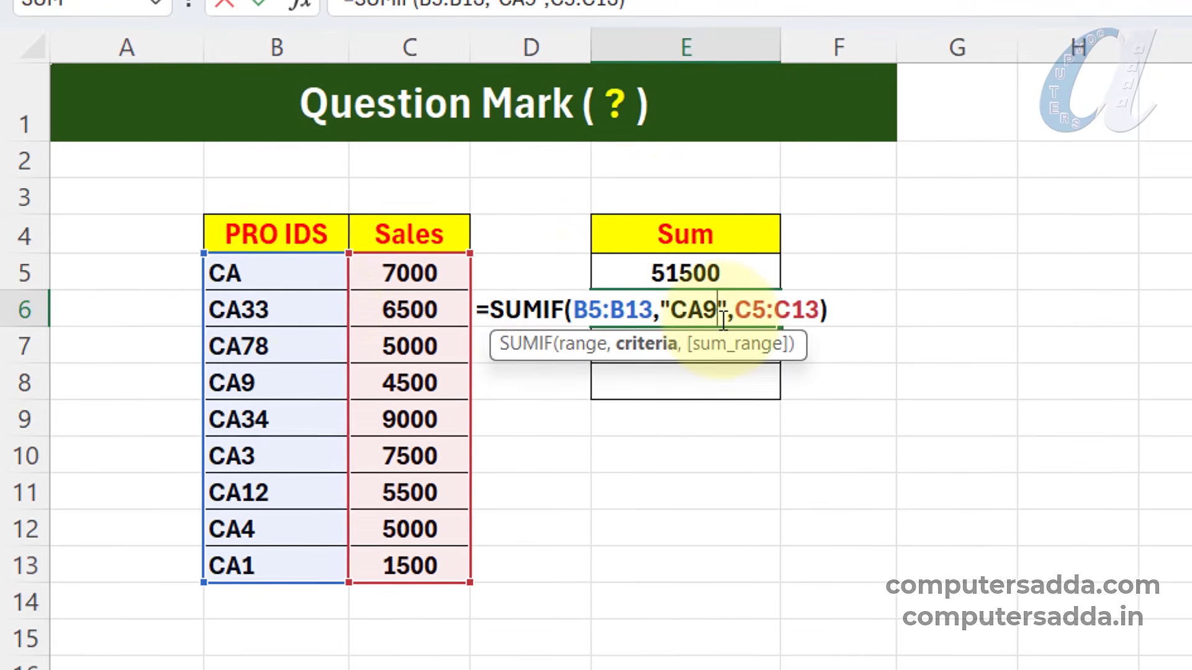
pyautogui.press('Return')
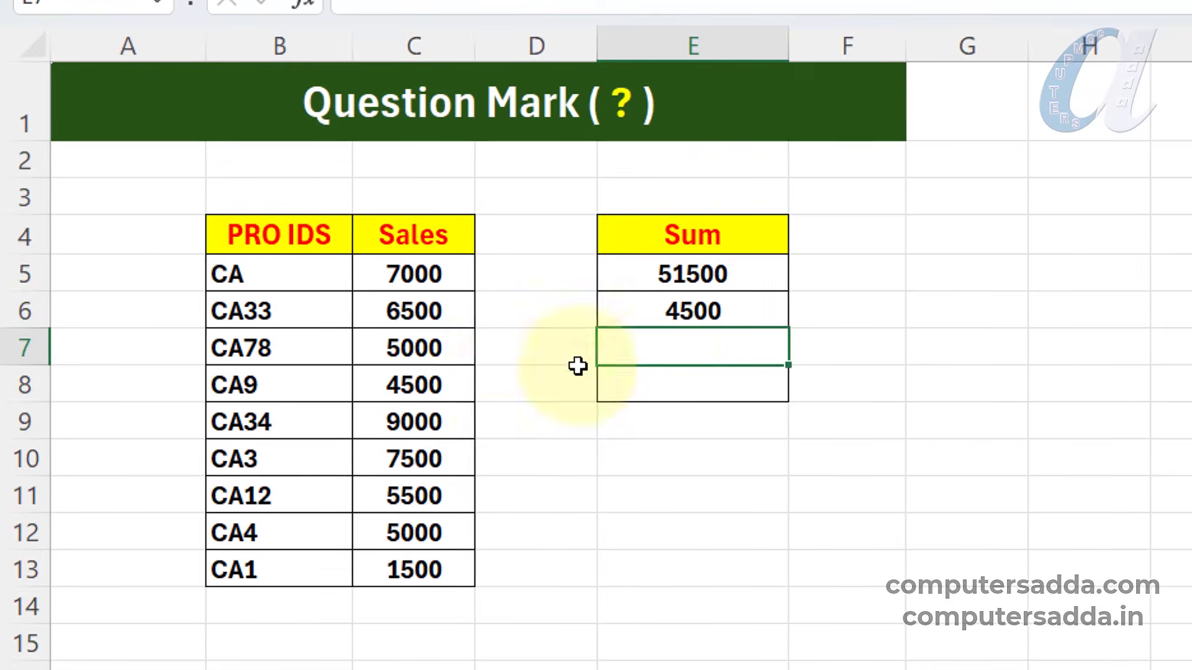
# Set the criteria of the SUMIF formula in cell E6 to "CA?" to match IDs with one character after CA
pyautogui.doubleClick(722, 304)
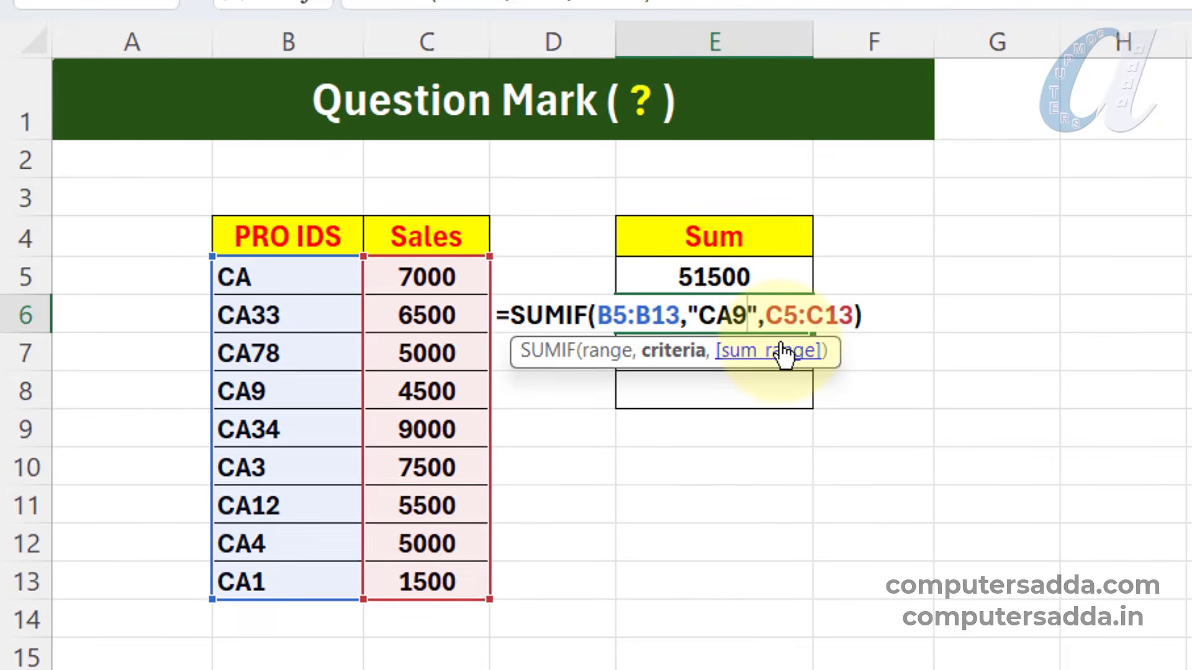
pyautogui.press('BackSpace')
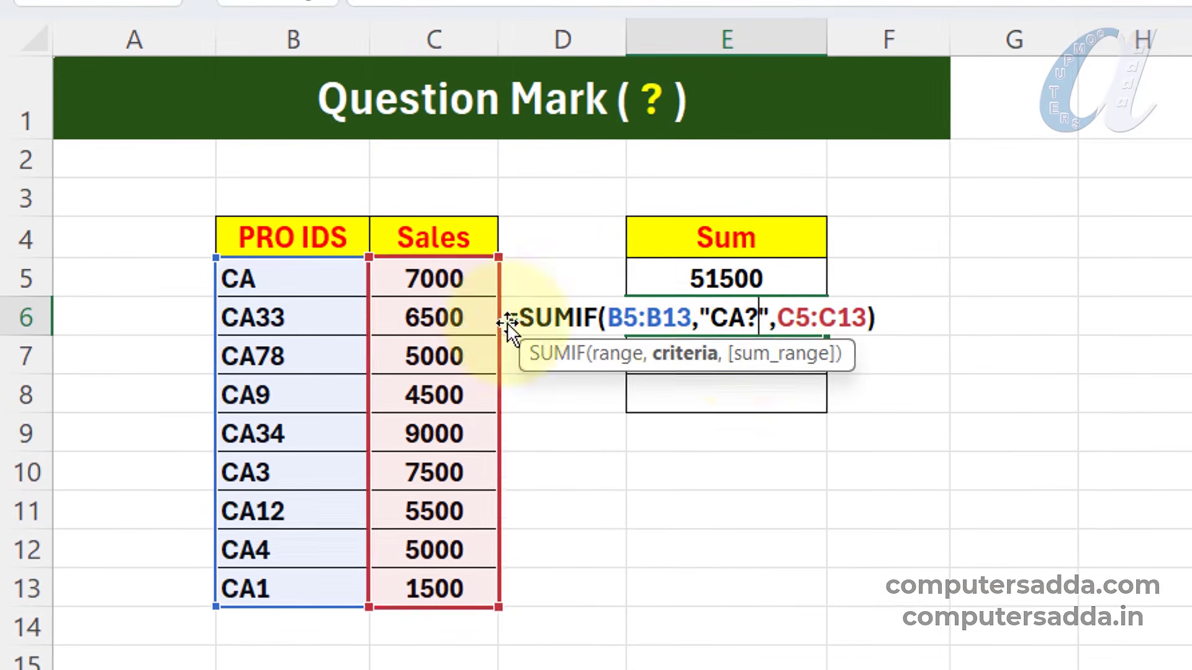
pyautogui.press('Return')
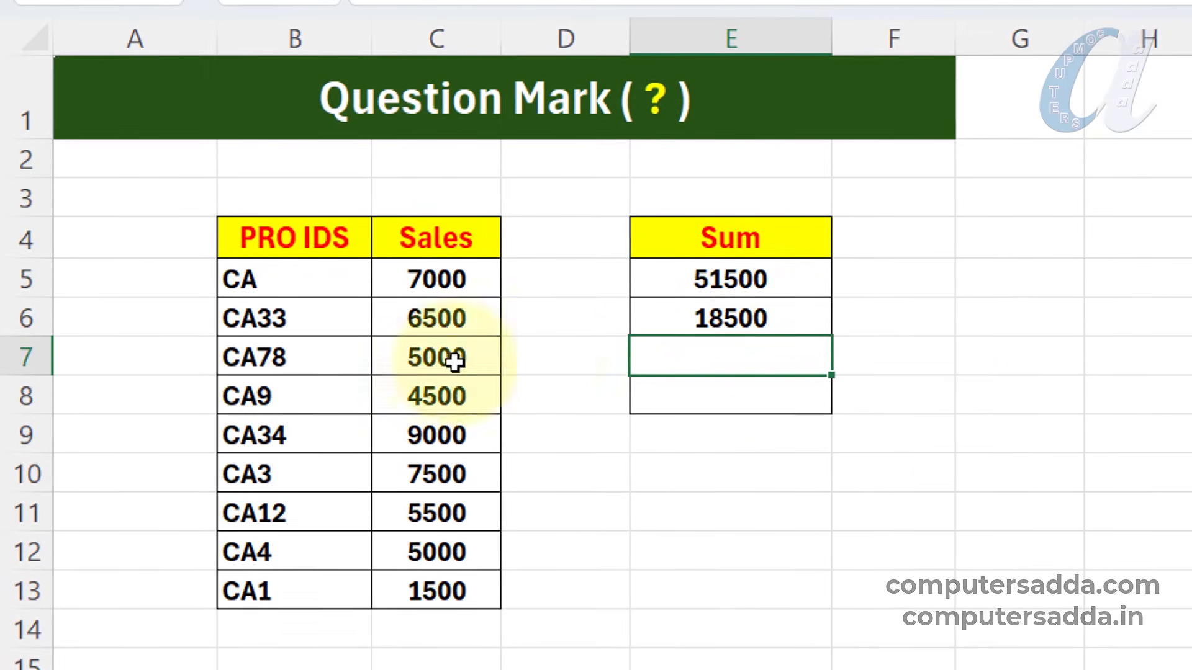
# Check the sum in E6 by adding C8, C10, C12 and C13 in cell E8, and clear the check formula
pyautogui.click(723, 504)
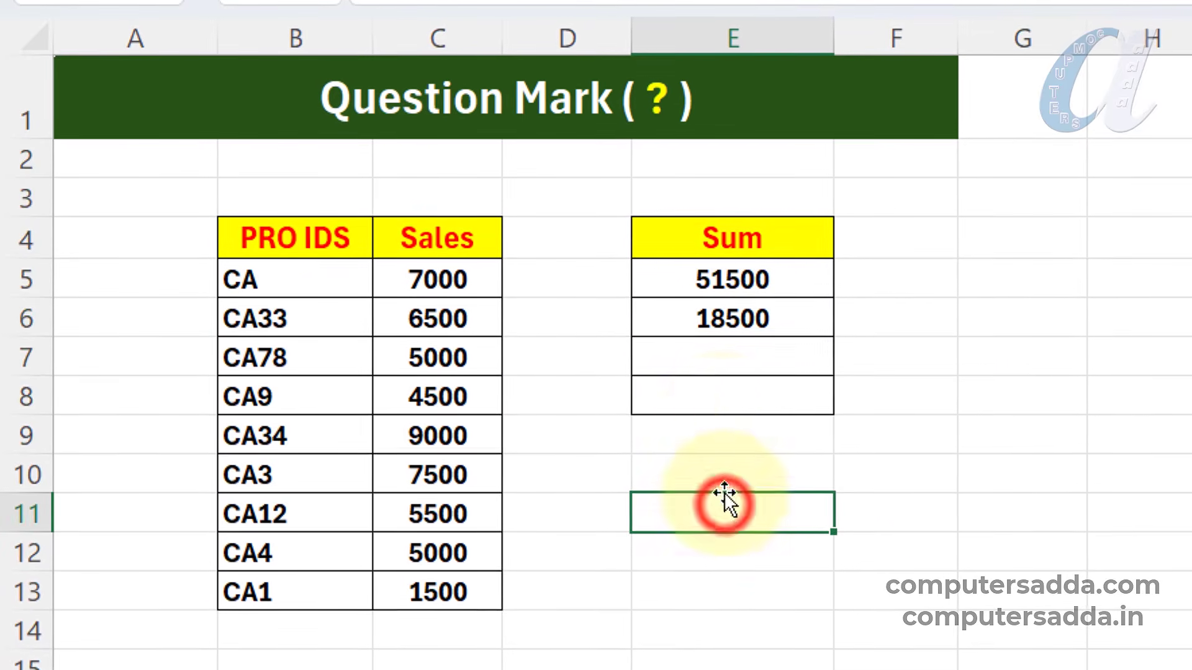
pyautogui.click(726, 404)
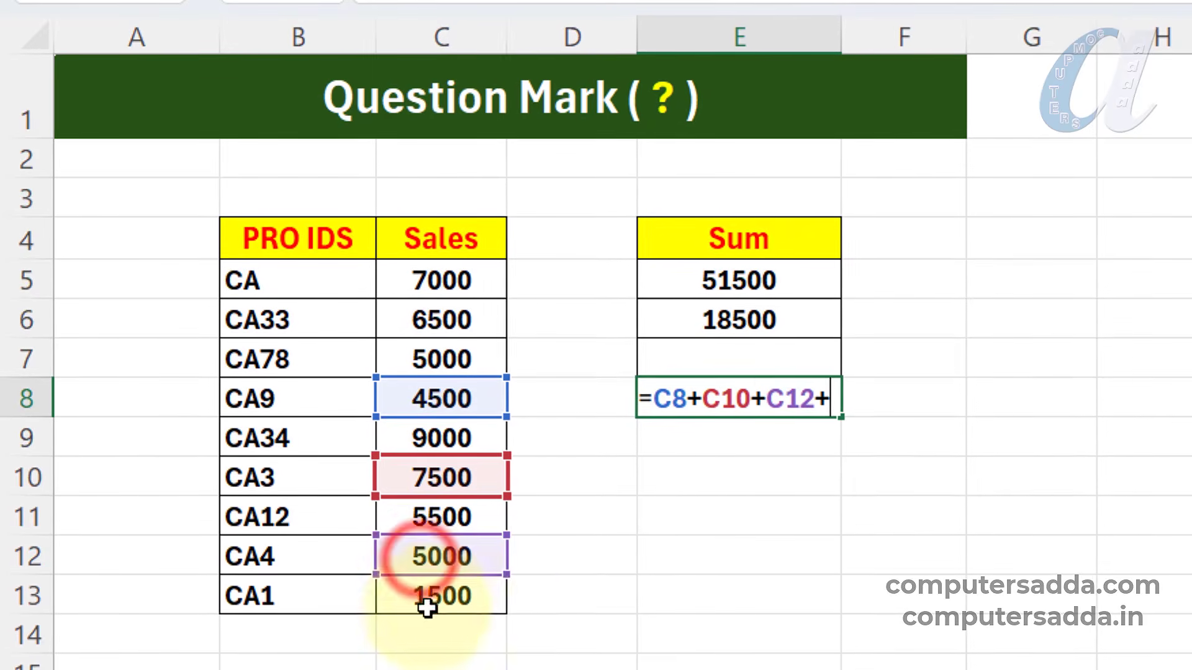
pyautogui.press('Return')
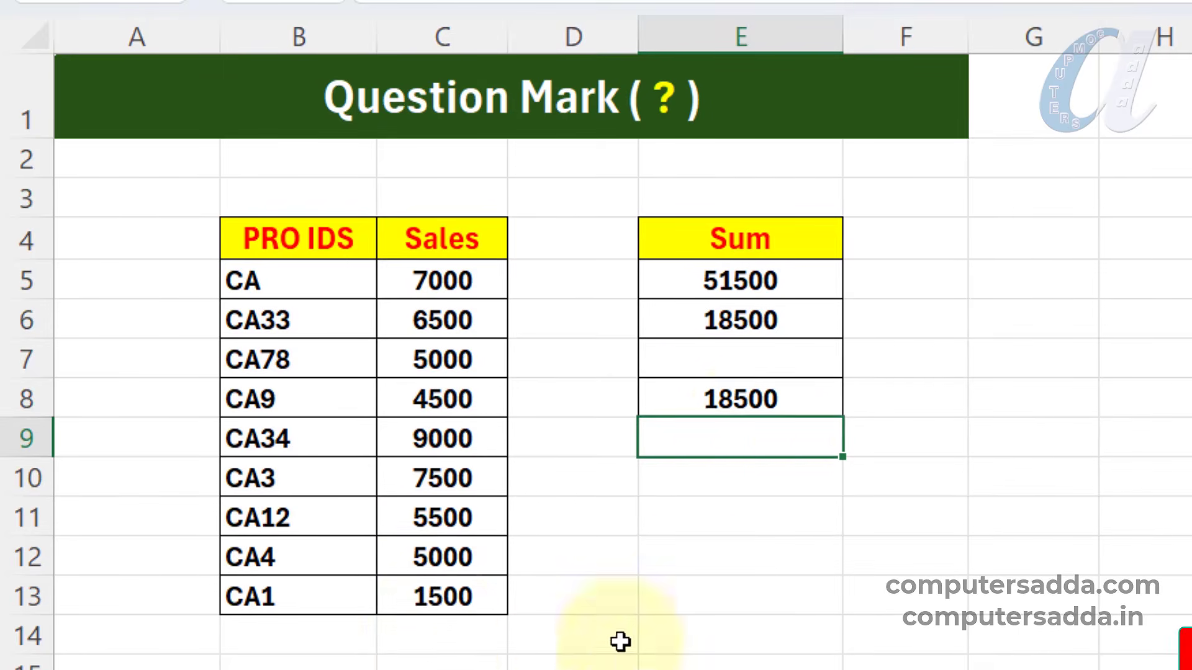
pyautogui.click(721, 397)
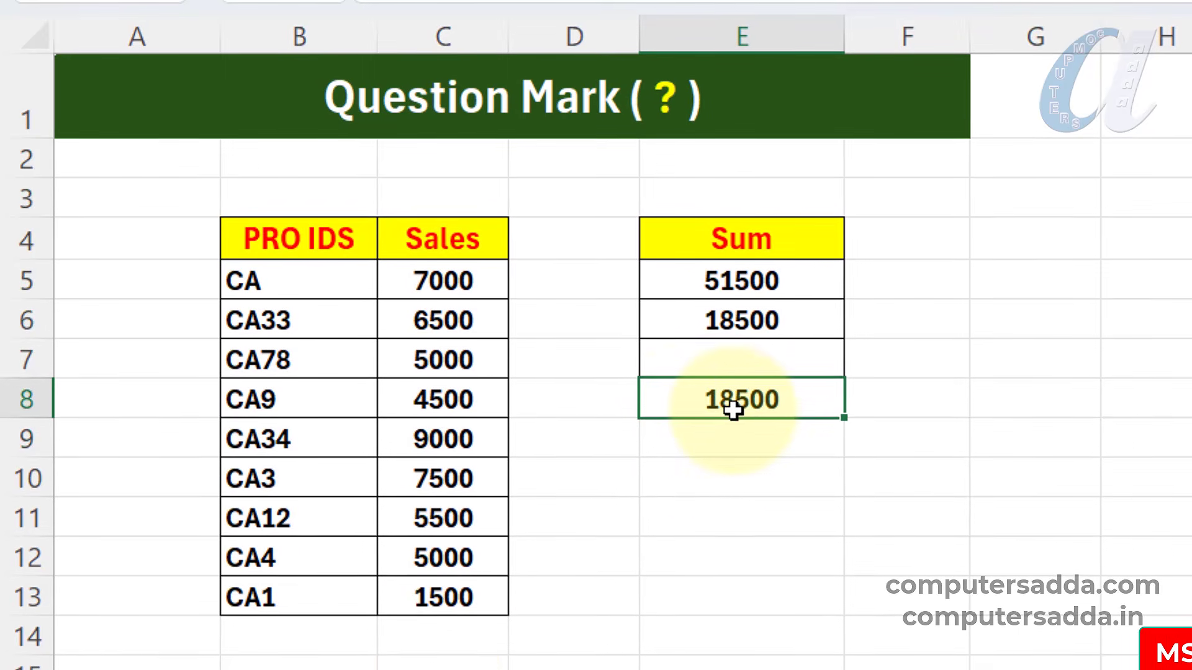
pyautogui.press('Delete')
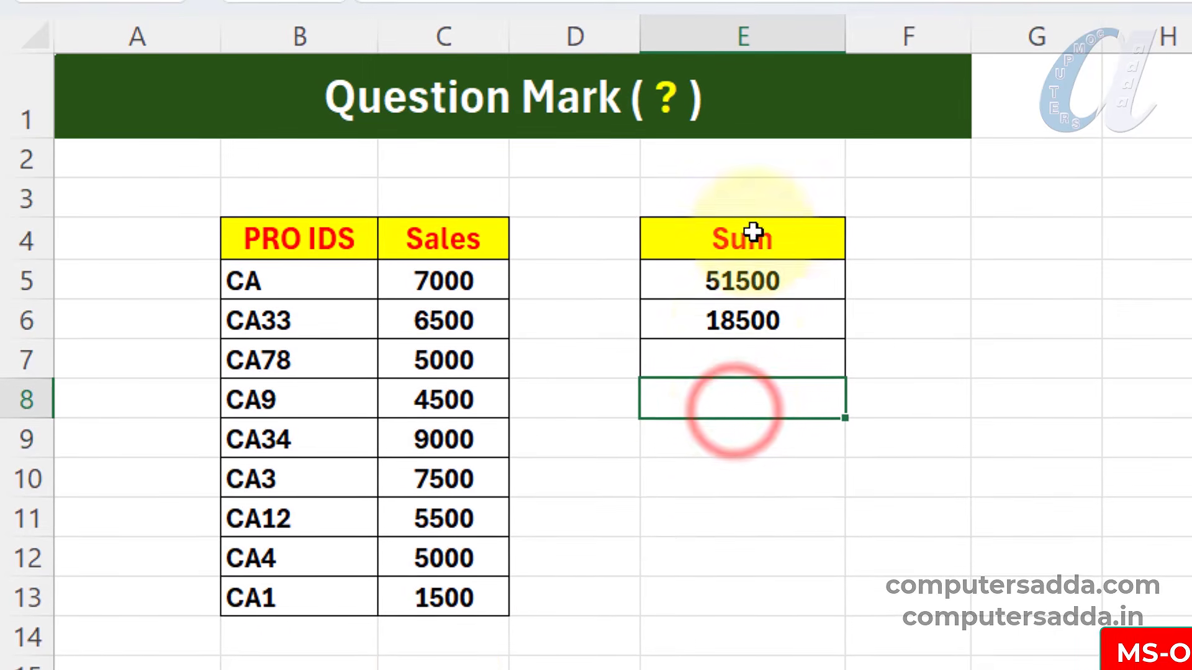
# Set the criteria of the SUMIF formula in cell E6 to "CA??" to match IDs with two characters after CA
pyautogui.click(738, 321)
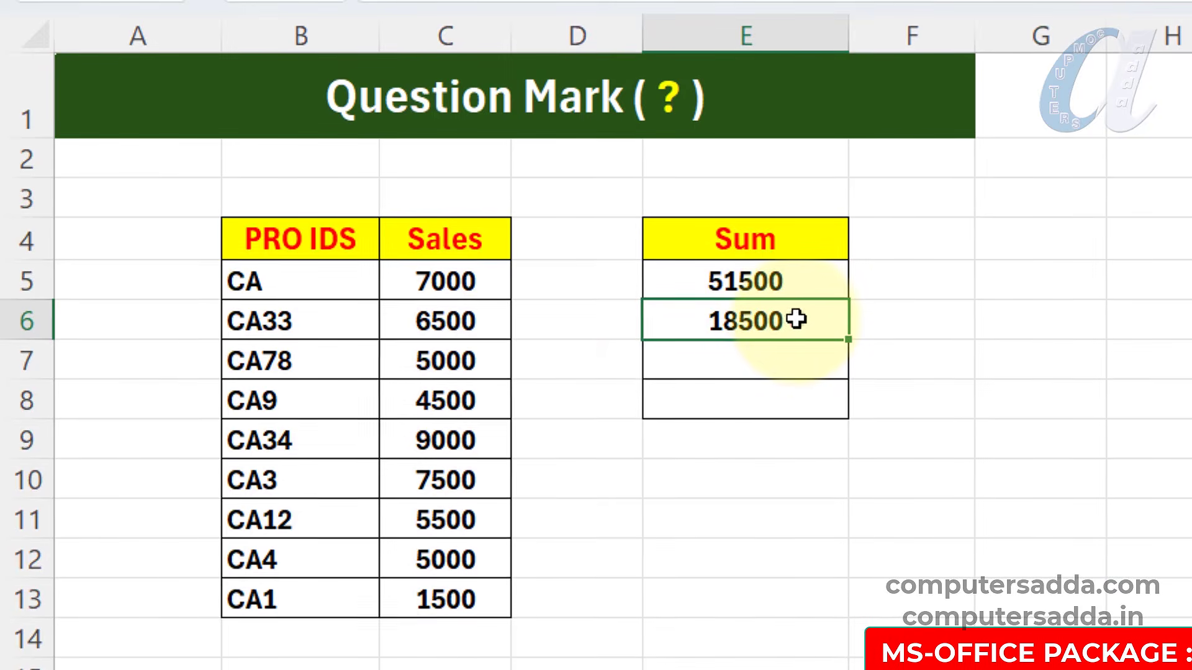
pyautogui.doubleClick(779, 318)
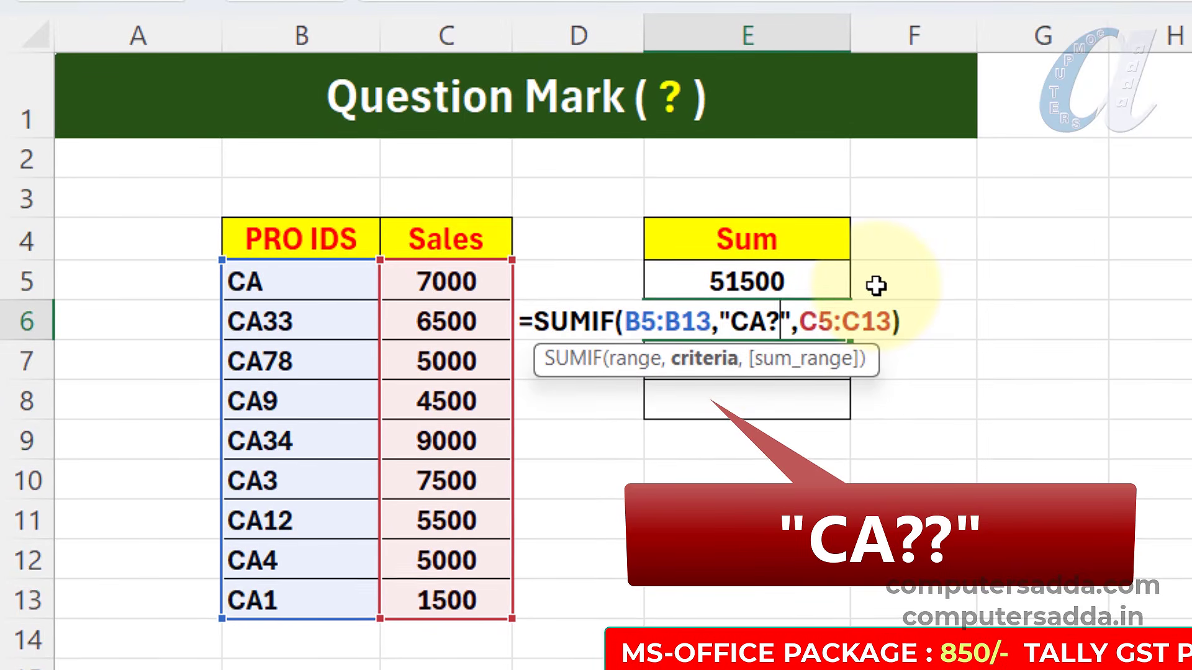
pyautogui.write('?')
pyautogui.press('Return')
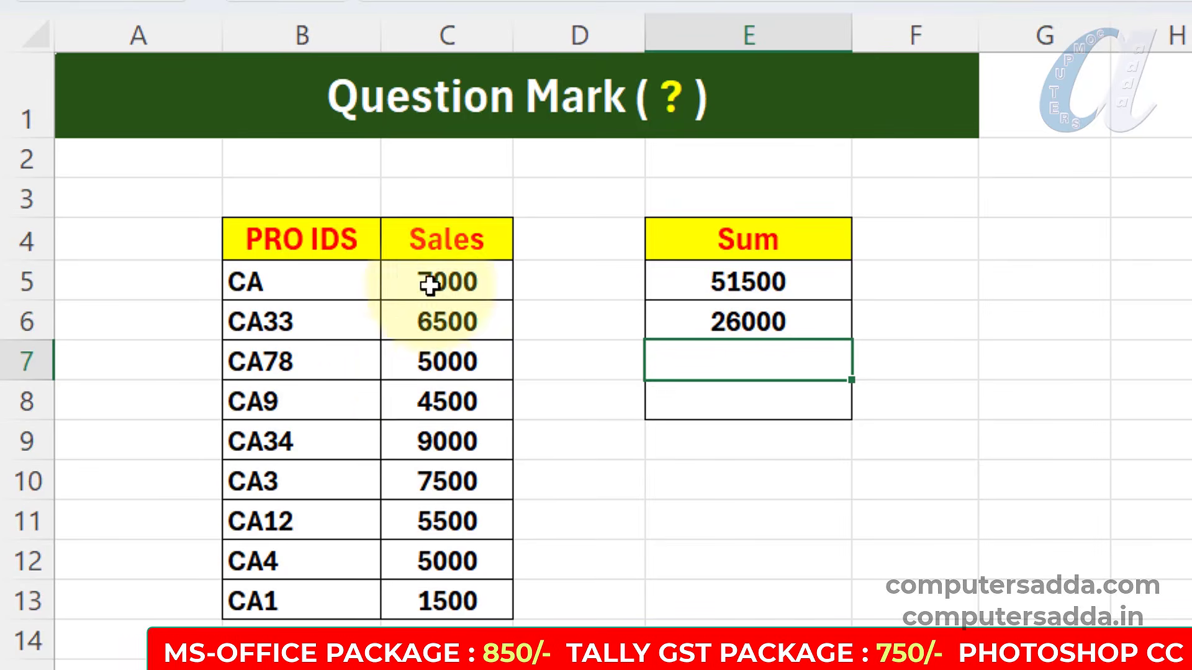
pyautogui.doubleClick(754, 320)
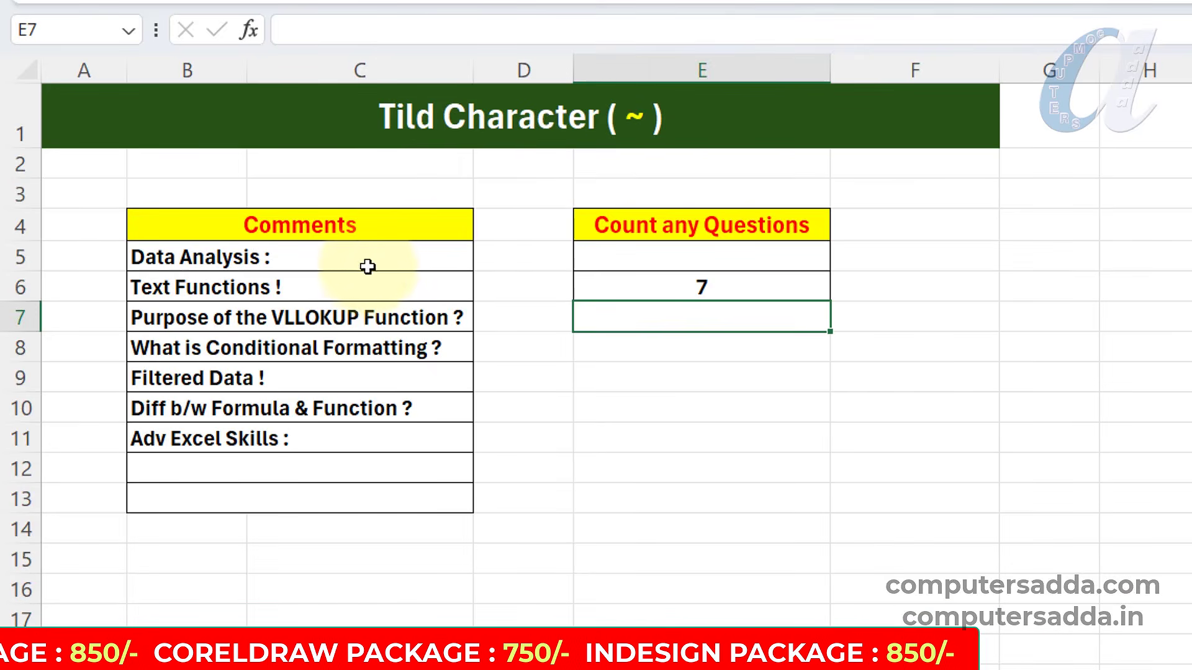
# Enter a COUNTA formula in cell E5 that counts all comments in B5:C11
pyautogui.moveTo(368, 266); pyautogui.dragTo(370, 487)
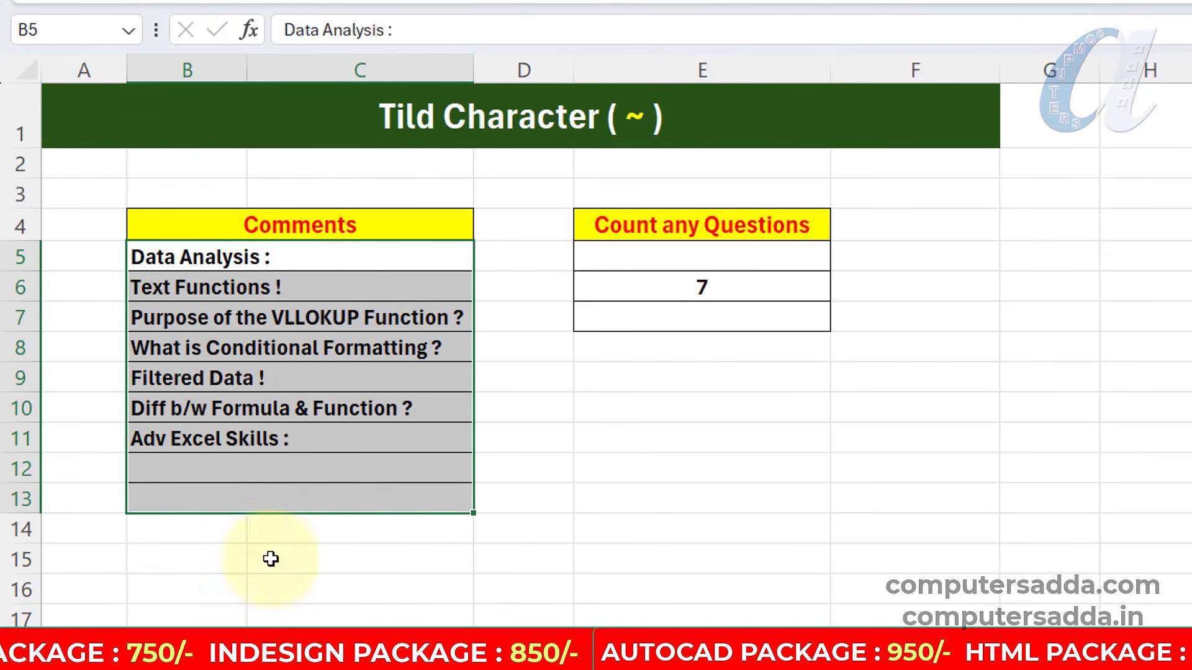
pyautogui.click(748, 499)
pyautogui.click(714, 254)
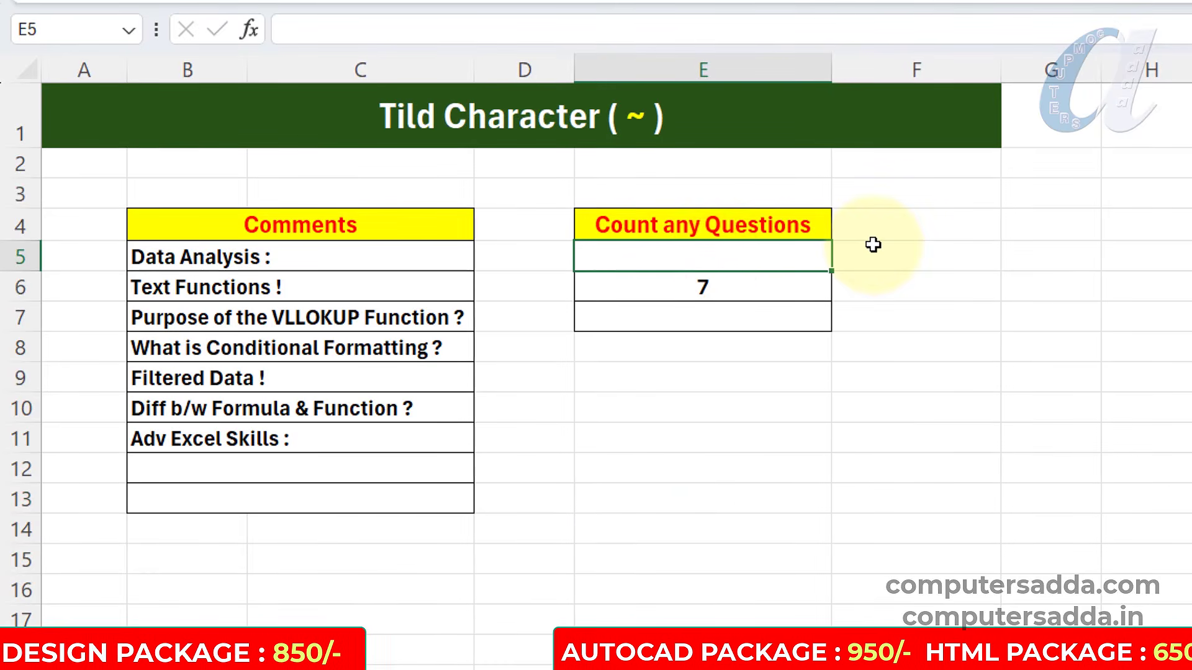
pyautogui.write('=COUN')
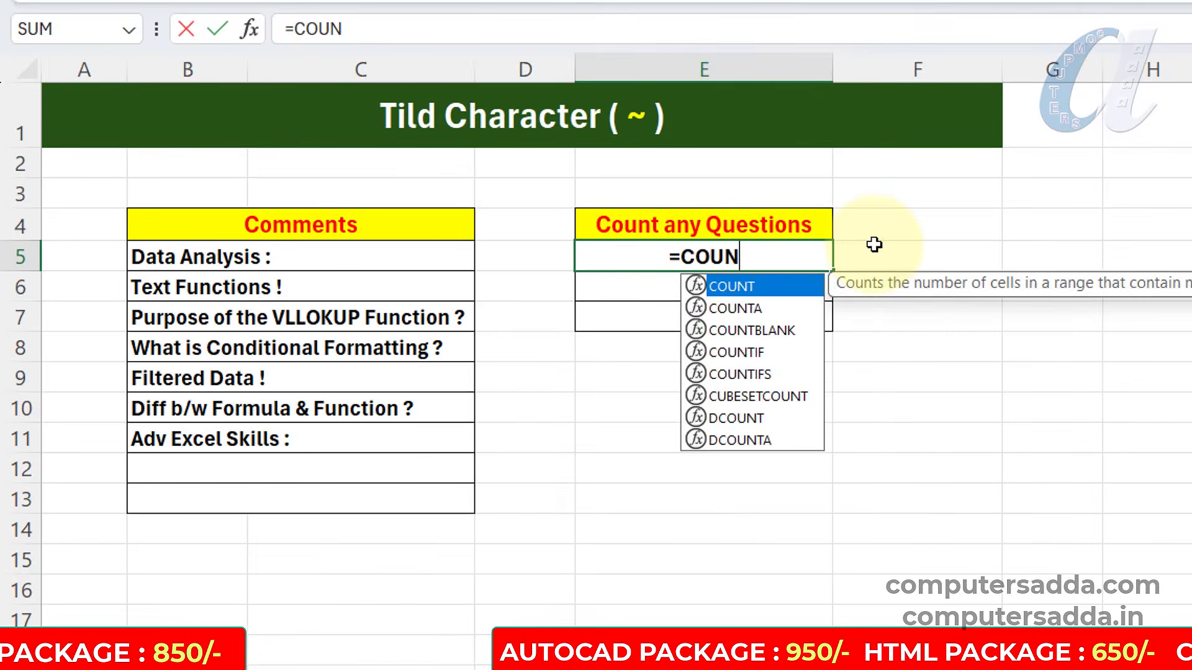
pyautogui.press('Down')
pyautogui.press('Tab')
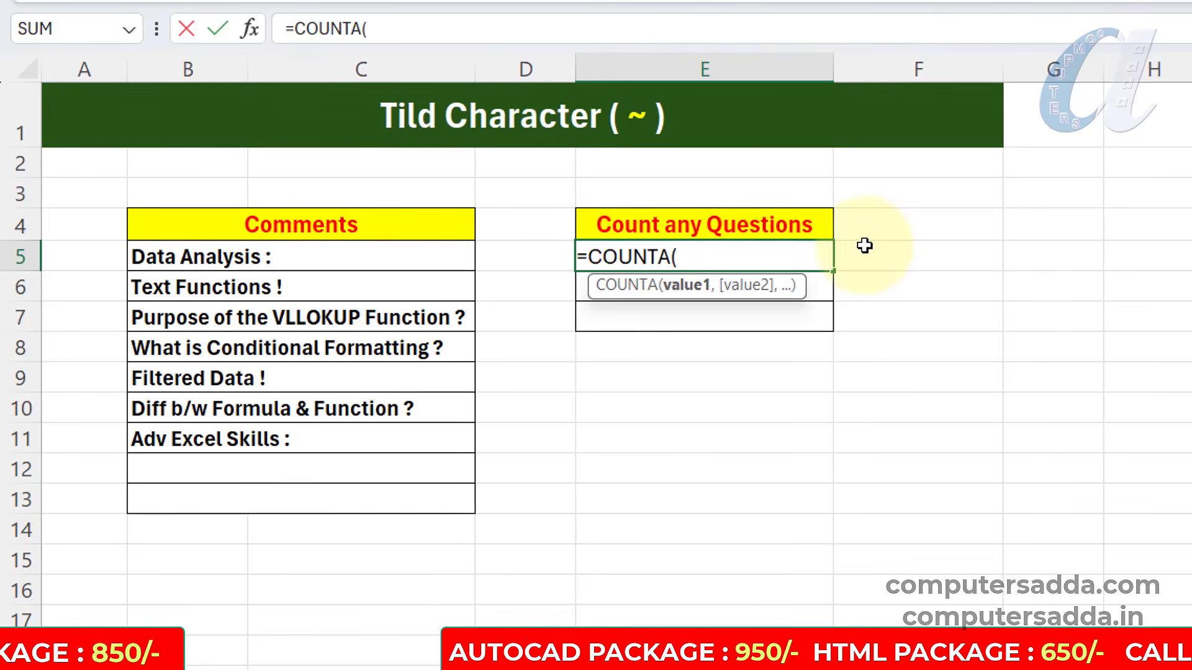
pyautogui.moveTo(383, 259); pyautogui.dragTo(373, 435)
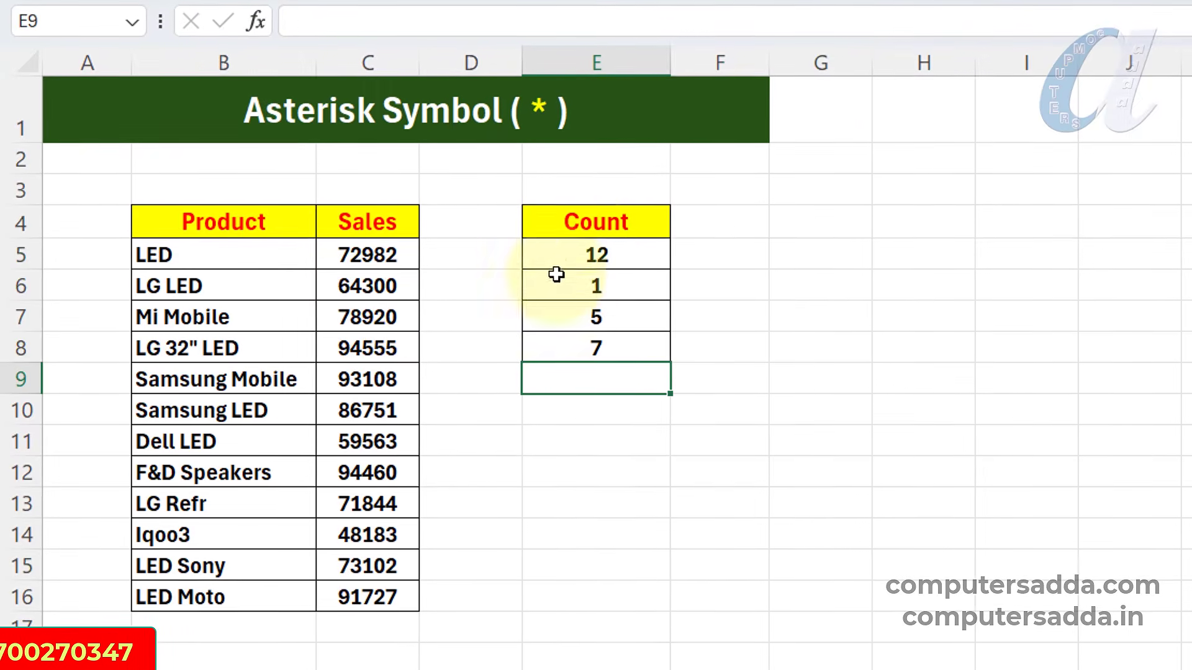
# Review the wildcard COUNTIF formula in cell E8 of the Asterisk Symbol sheet
pyautogui.click(600, 347)
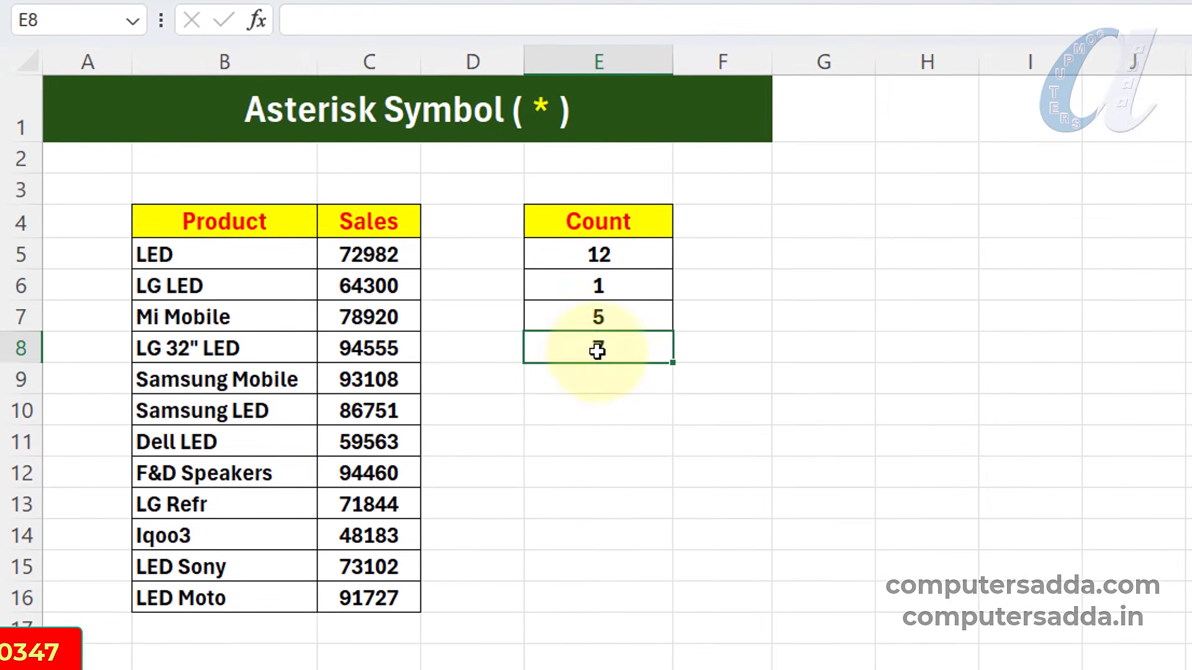
pyautogui.doubleClick(599, 348)
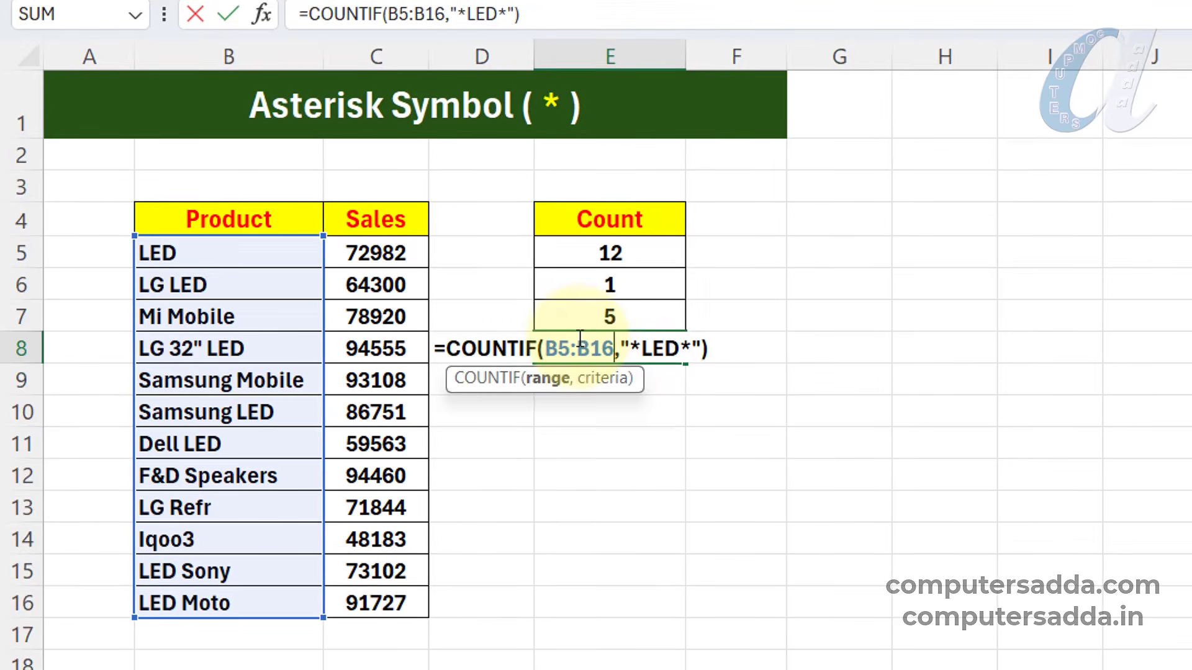
pyautogui.press('Return')
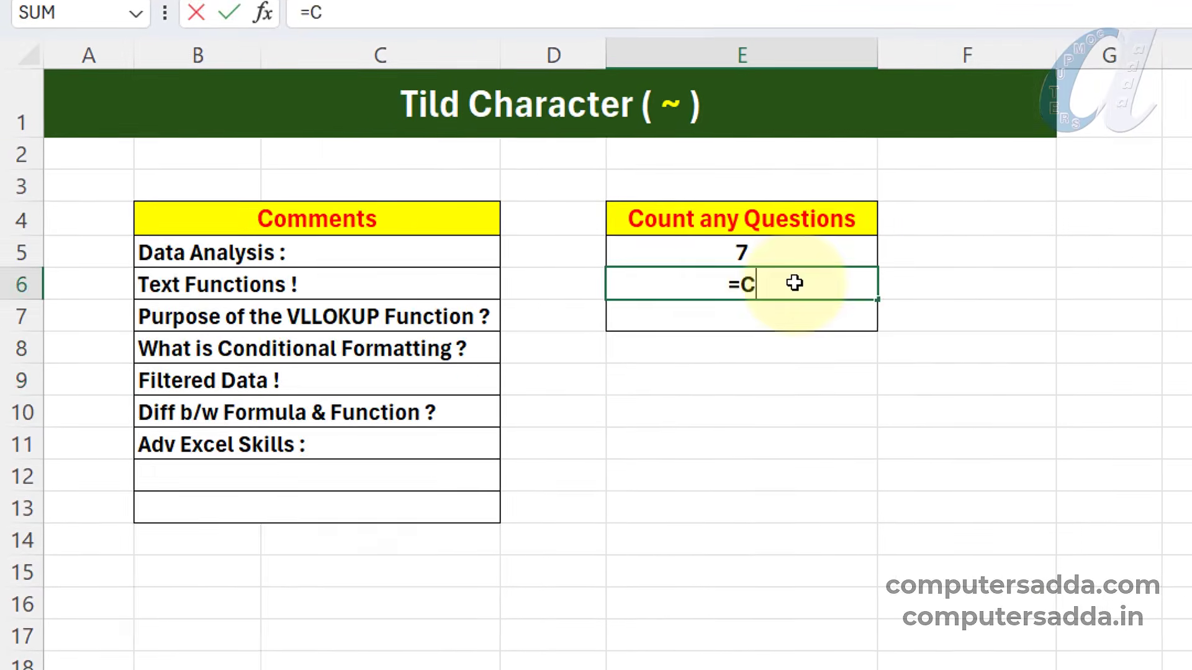
# Enter the formula =COUNTIF(B5:C11,"*?*") in cell E6 of the Tild Character sheet
pyautogui.write('OUN')
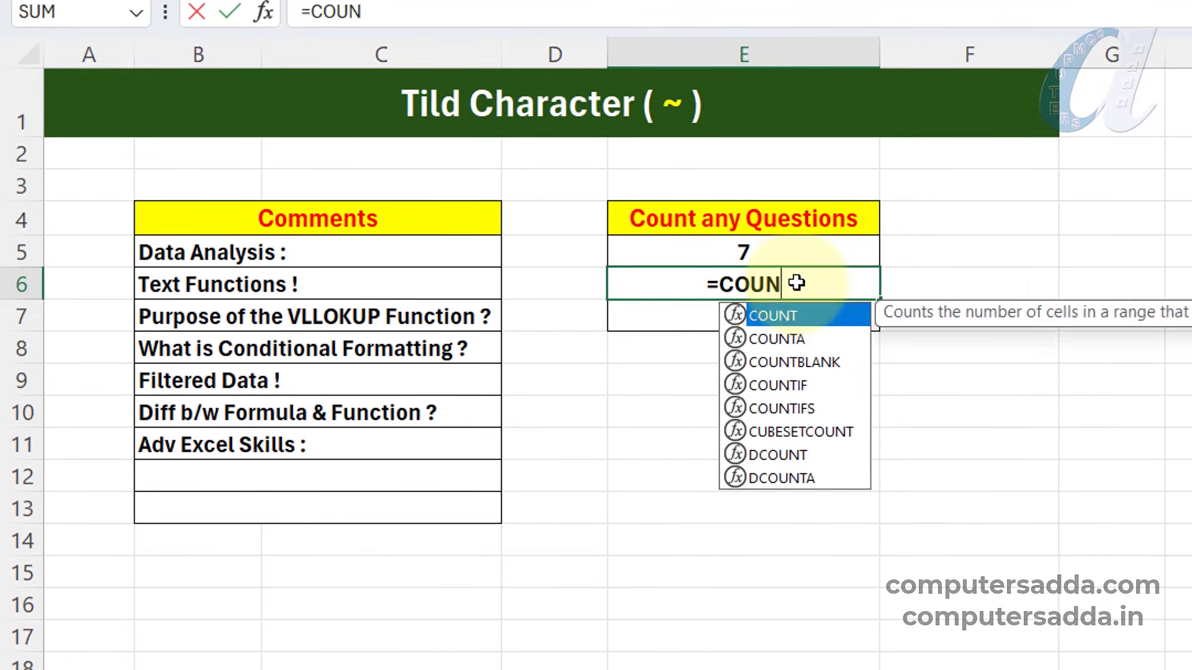
pyautogui.press('Down')
pyautogui.press('Down')
pyautogui.press('Down')
pyautogui.press('Tab')
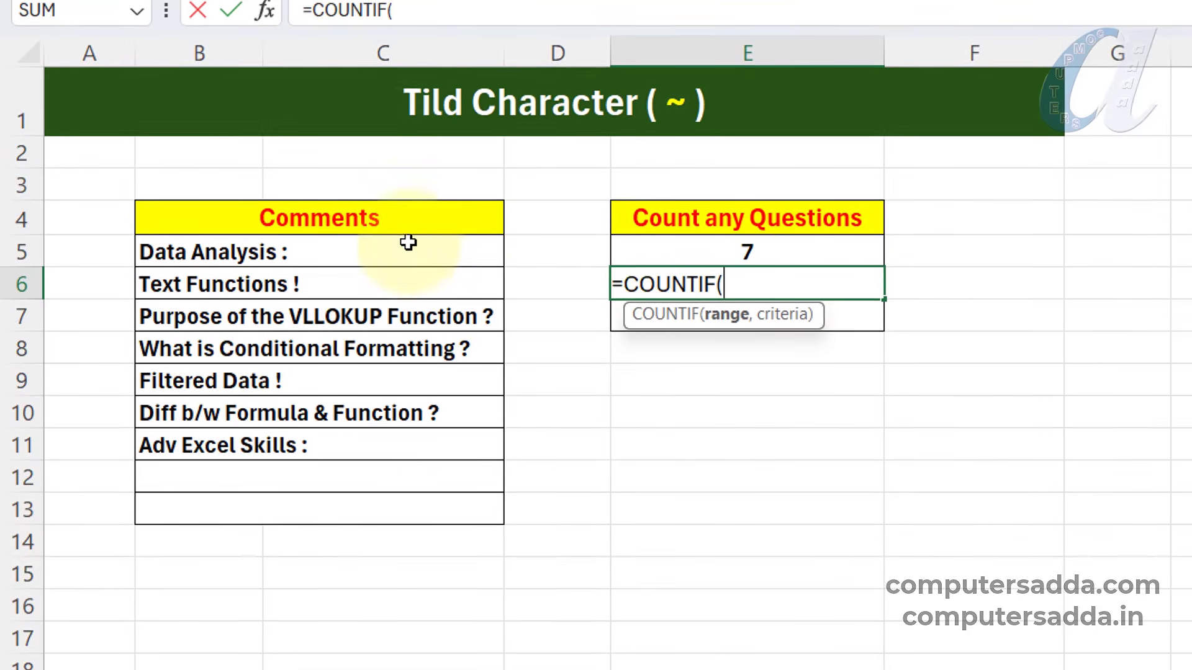
pyautogui.moveTo(412, 248); pyautogui.dragTo(413, 441)
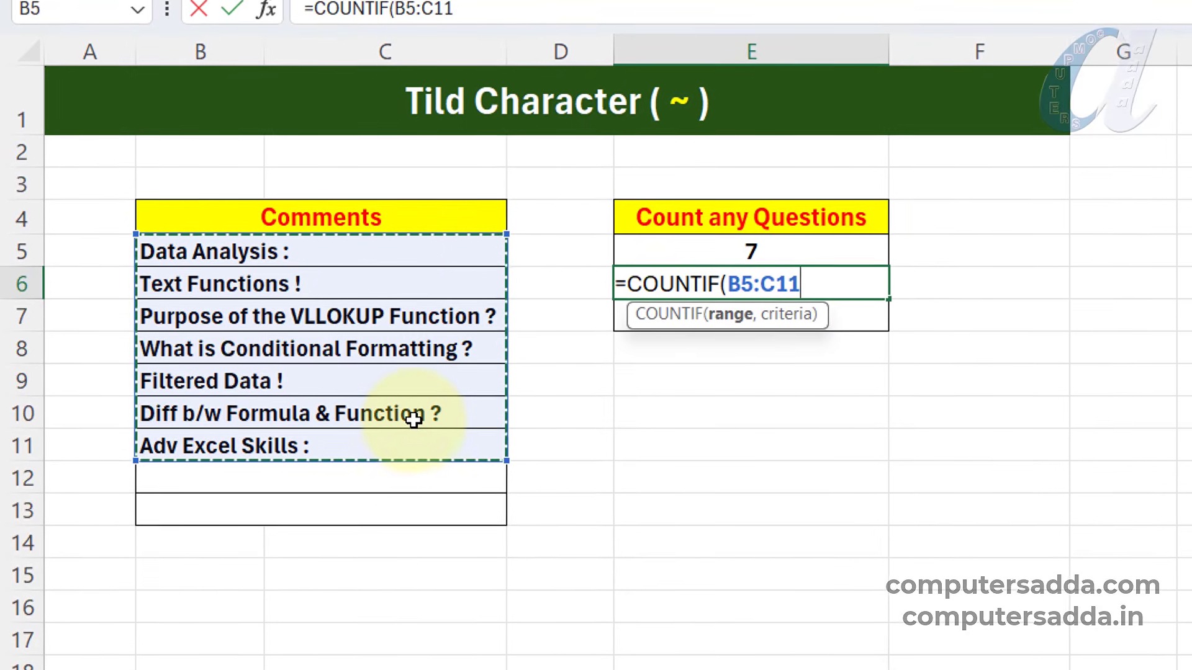
pyautogui.write(',"*')
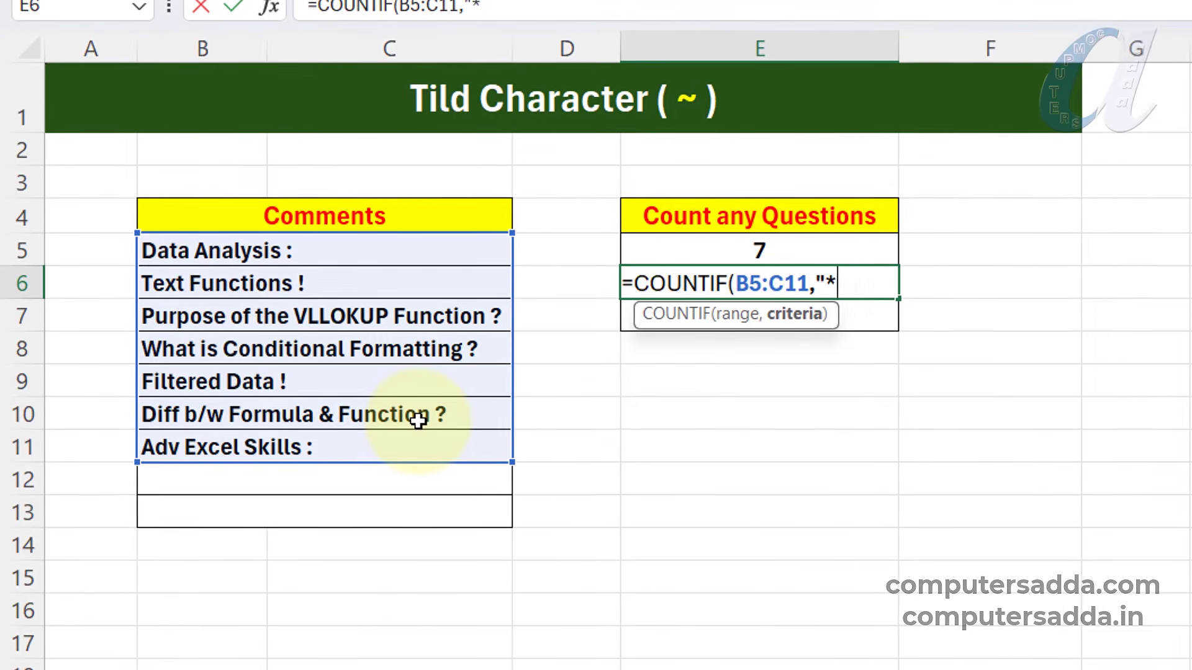
pyautogui.write('?')
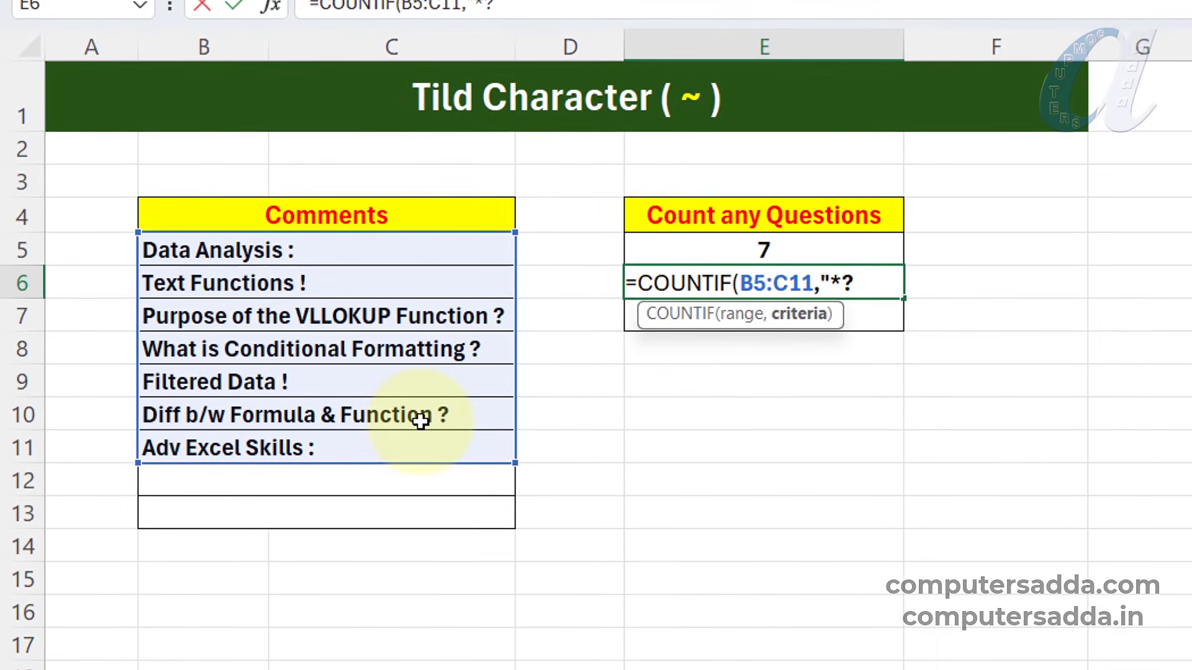
pyautogui.write('*')
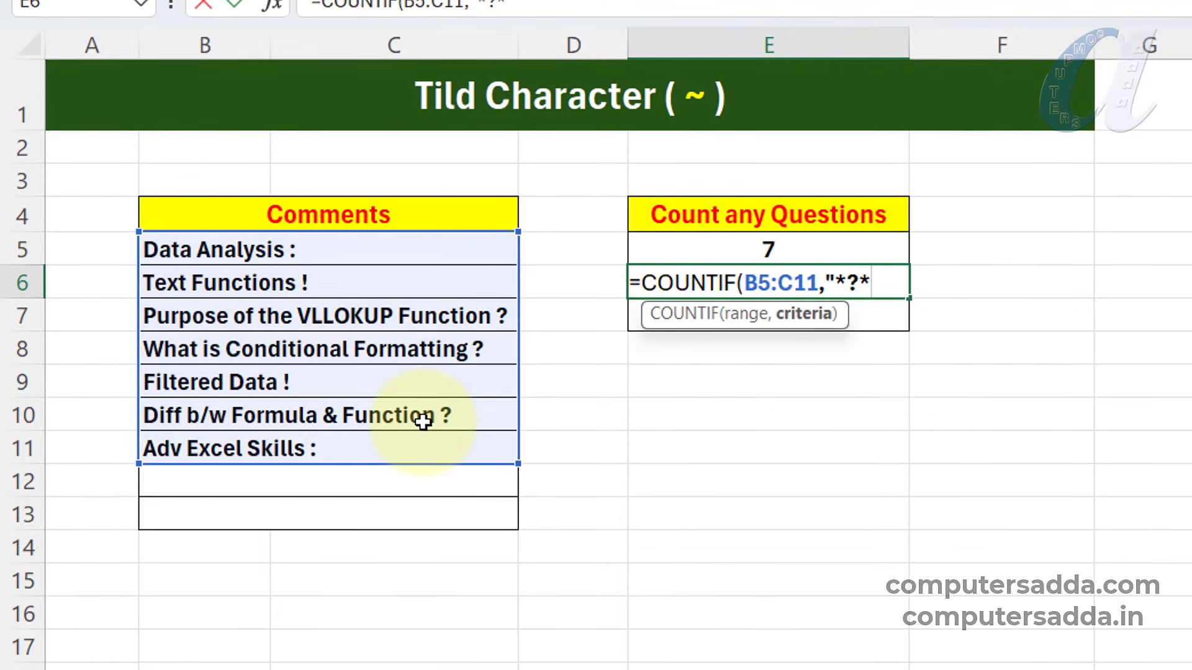
pyautogui.write('")')
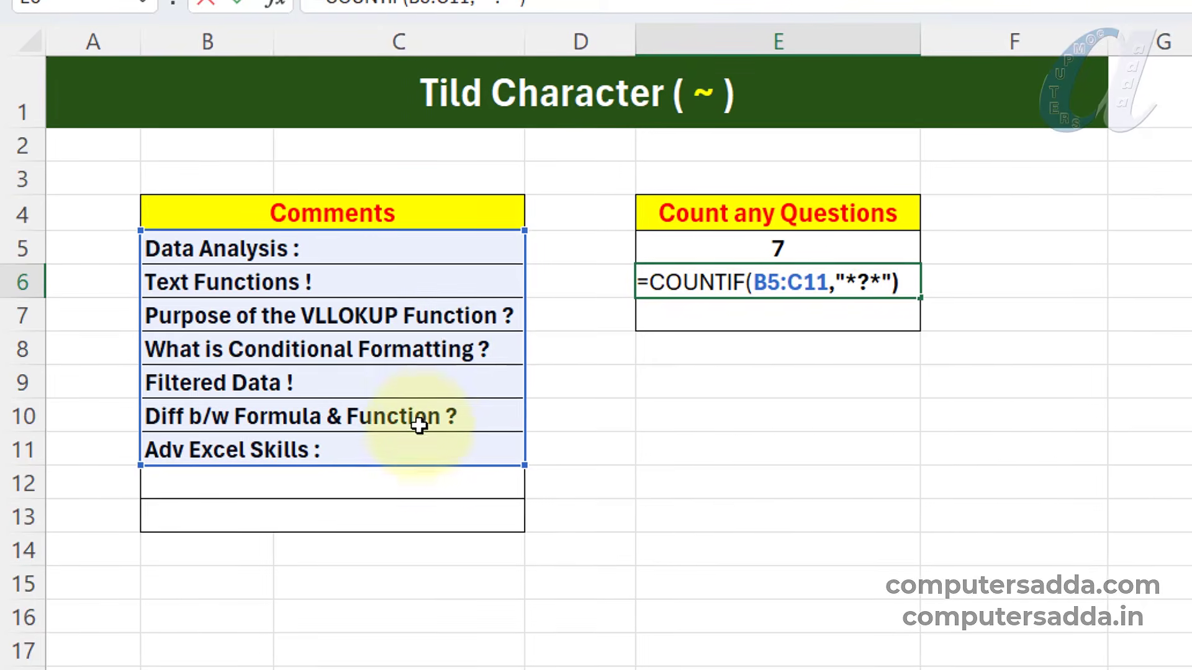
pyautogui.press('Return')
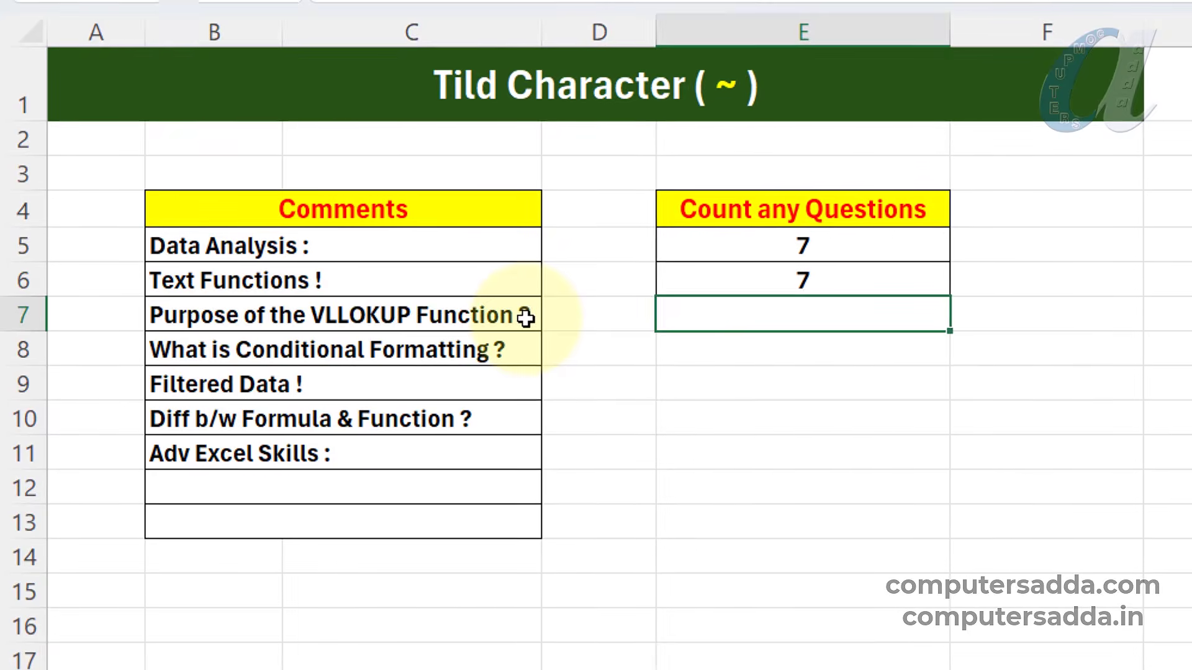
# Set the criteria of the COUNTIF formula in cell E6 to "*~?*" to match literal question marks
pyautogui.doubleClick(525, 315)
pyautogui.press('Return')
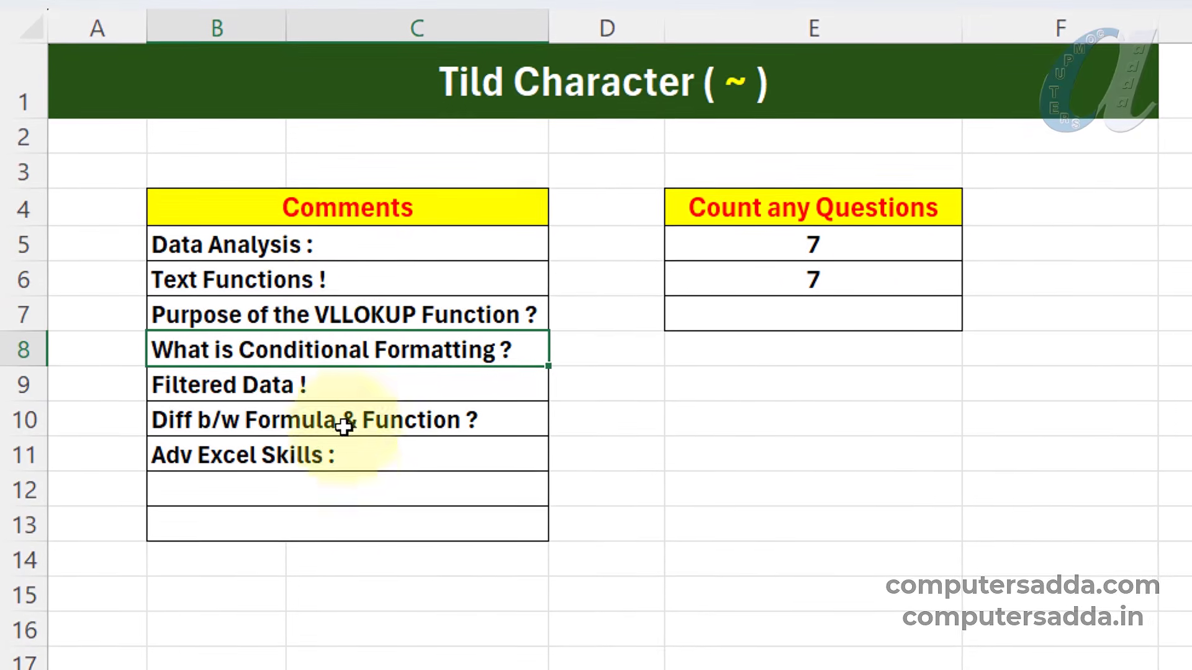
pyautogui.click(819, 277)
pyautogui.doubleClick(827, 277)
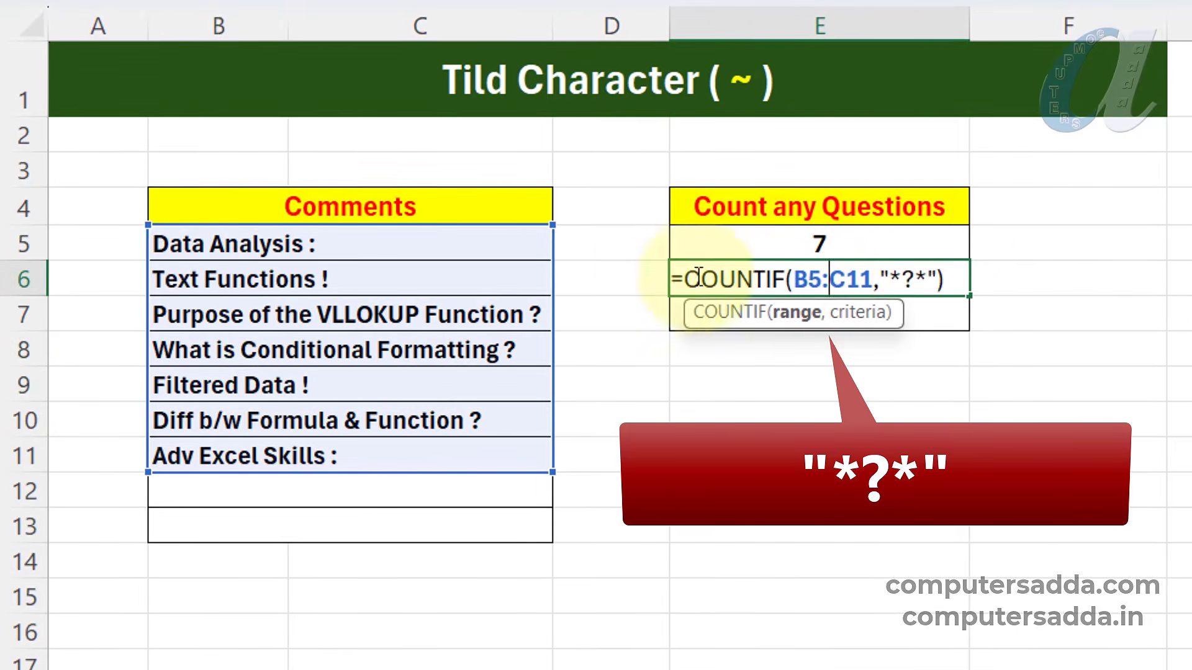
pyautogui.click(907, 279)
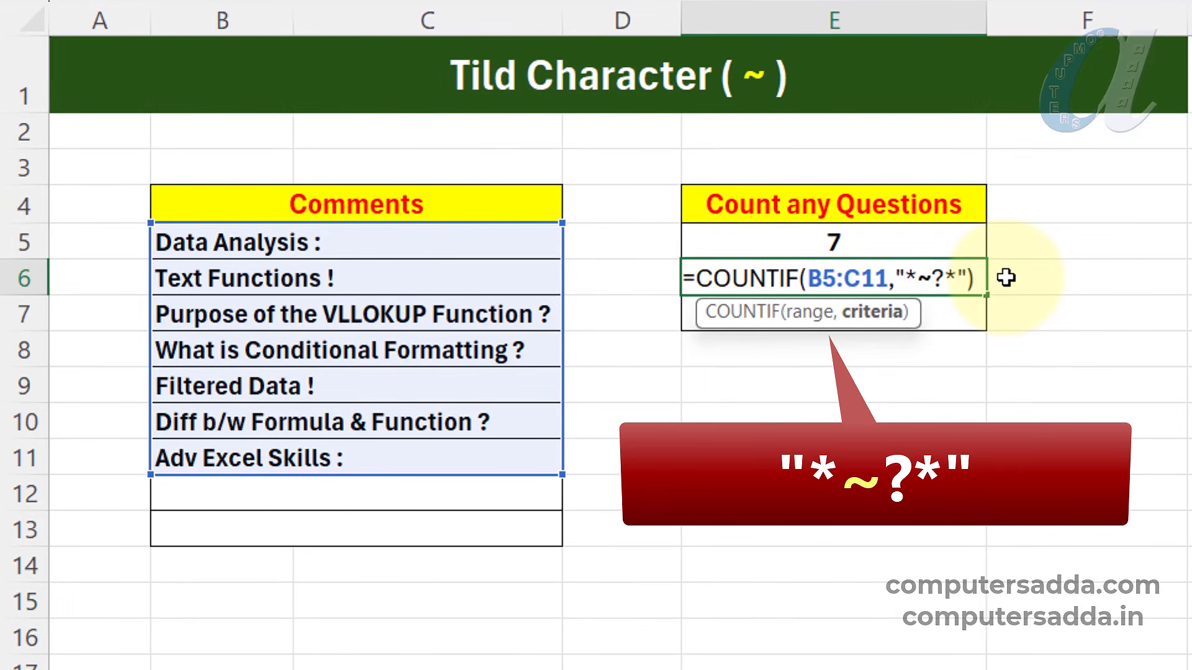
pyautogui.press('Return')
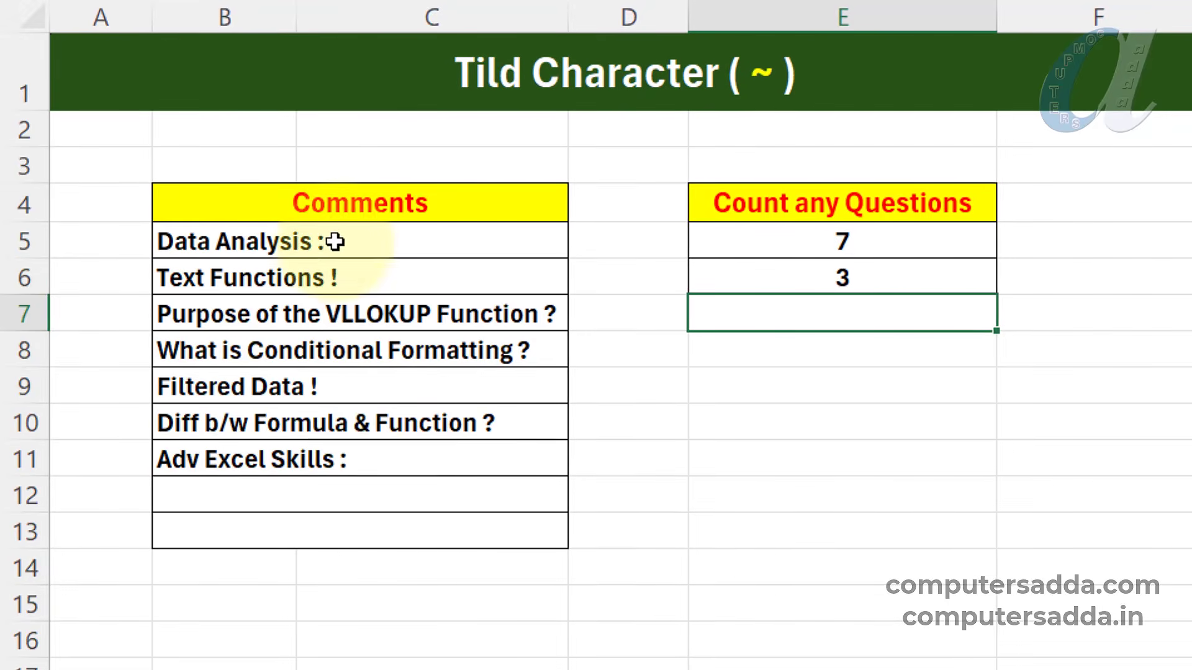
# Set the criteria of the COUNTIF formula in cell E6 to "*~:*" to count the comments containing a colon
pyautogui.click(880, 273)
pyautogui.doubleClick(881, 273)
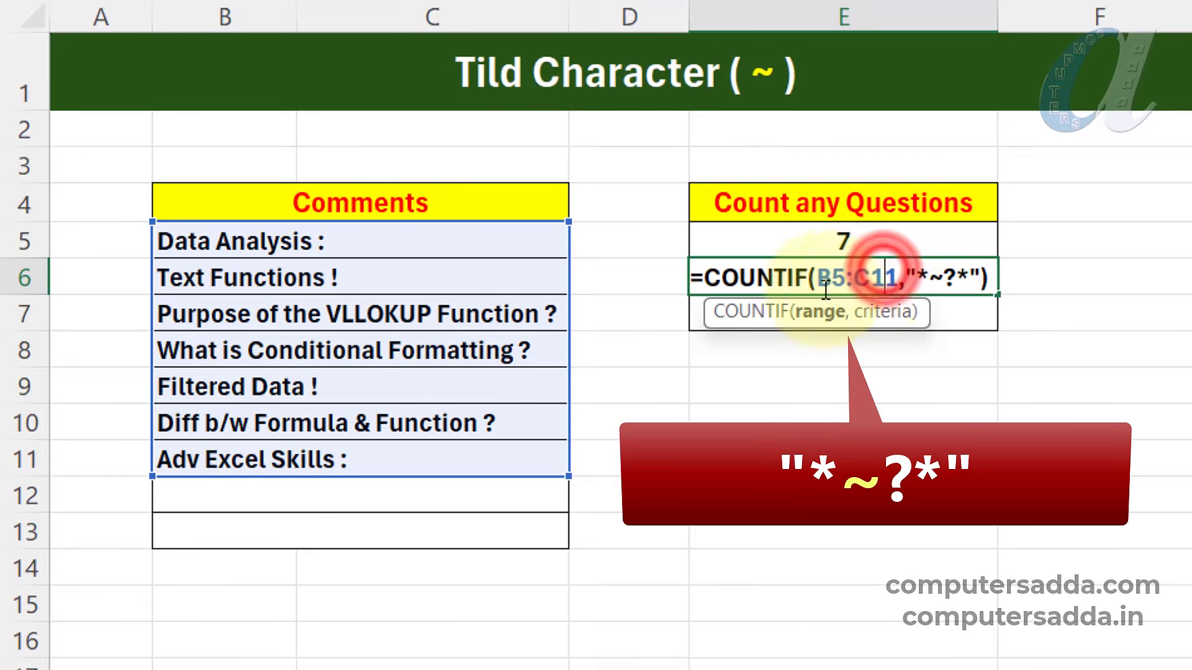
pyautogui.doubleClick(951, 280)
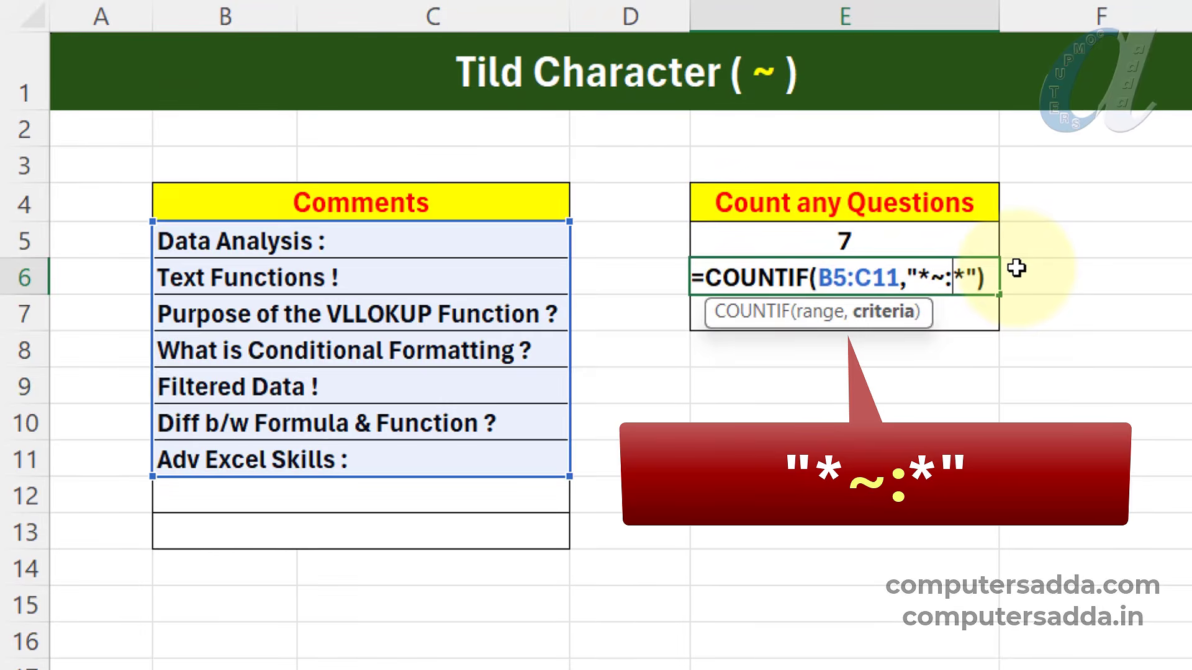
pyautogui.write(':')
pyautogui.press('Return')
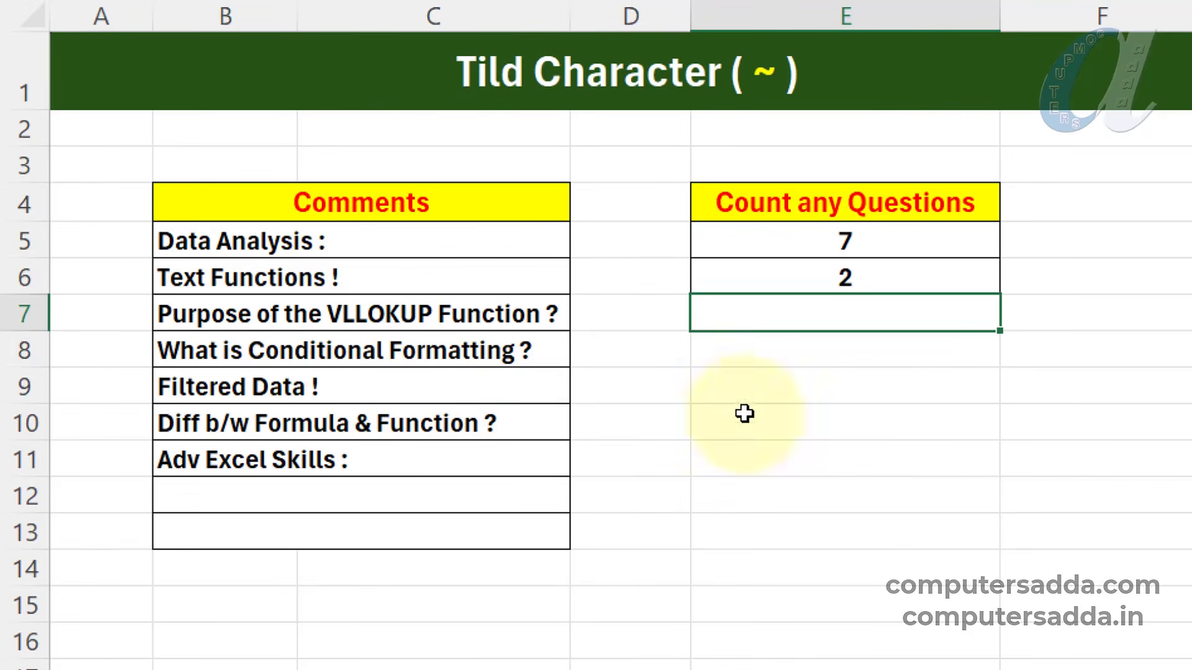
pyautogui.doubleClick(889, 271)
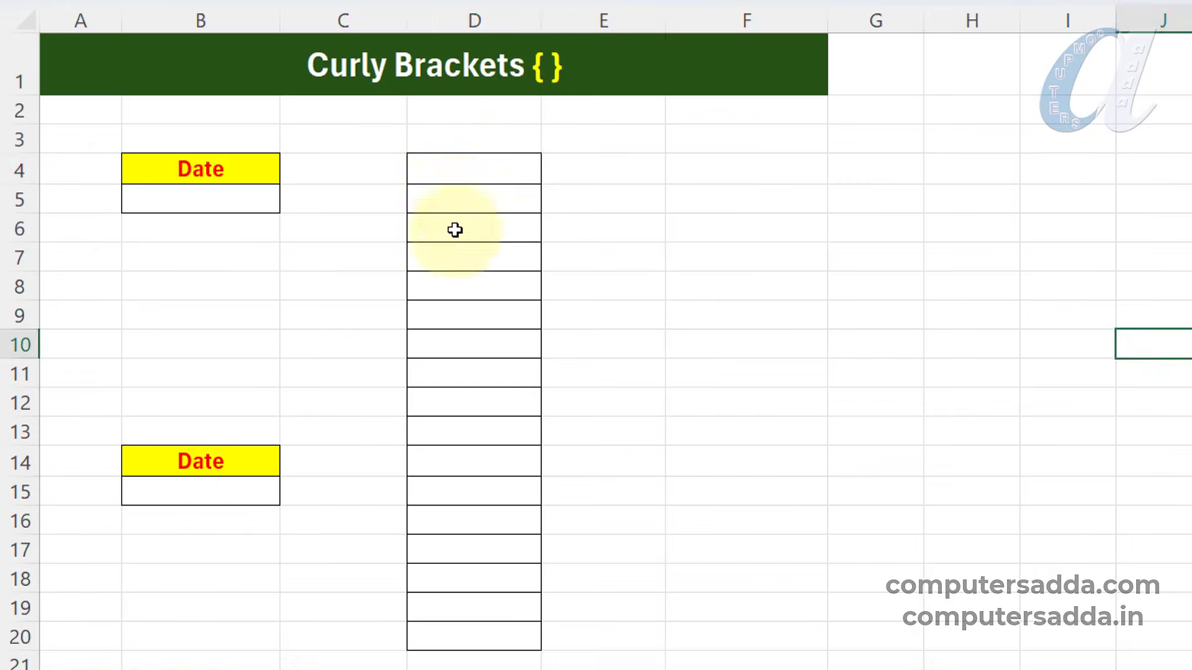
# Enter the date 1/3/2025 in cell D4 of the Curly Brackets sheet and fill it down to D20 by months
pyautogui.click(453, 176)
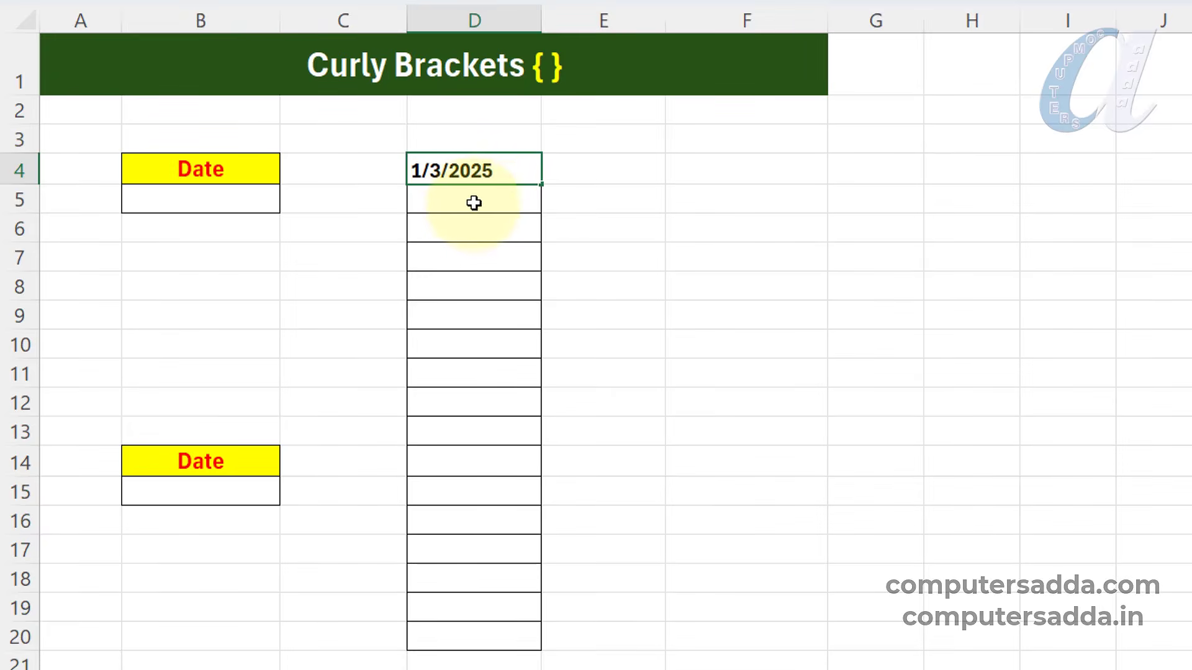
pyautogui.click(494, 199)
pyautogui.click(499, 175)
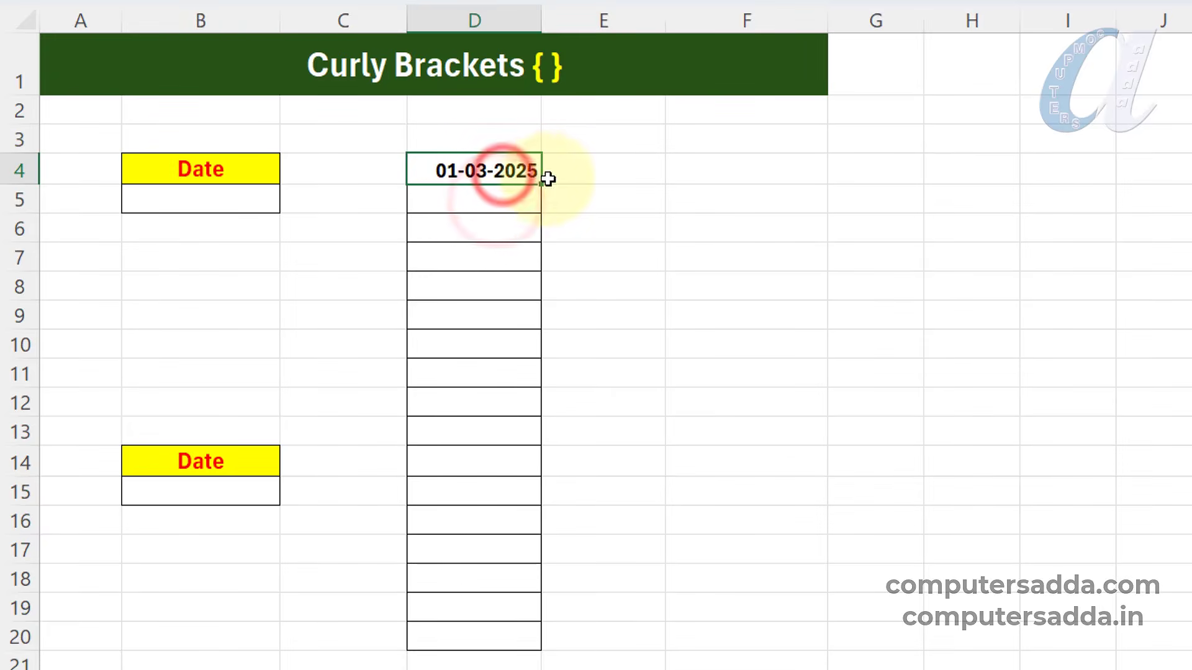
pyautogui.moveTo(540, 180); pyautogui.dragTo(505, 638)
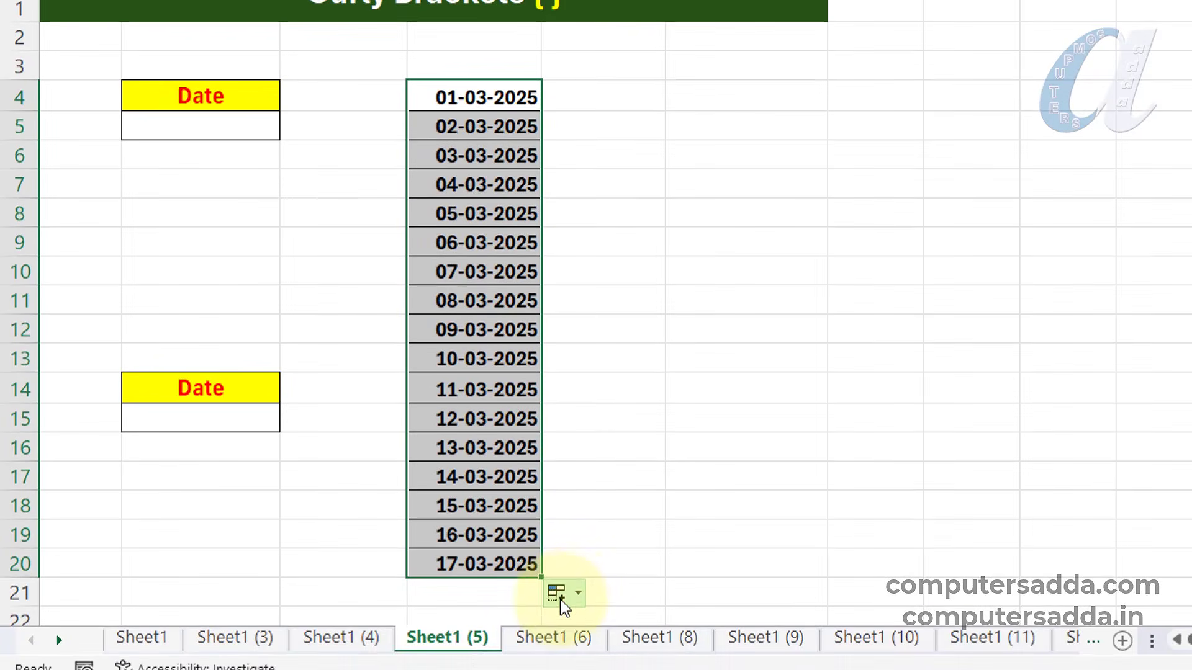
pyautogui.click(573, 667)
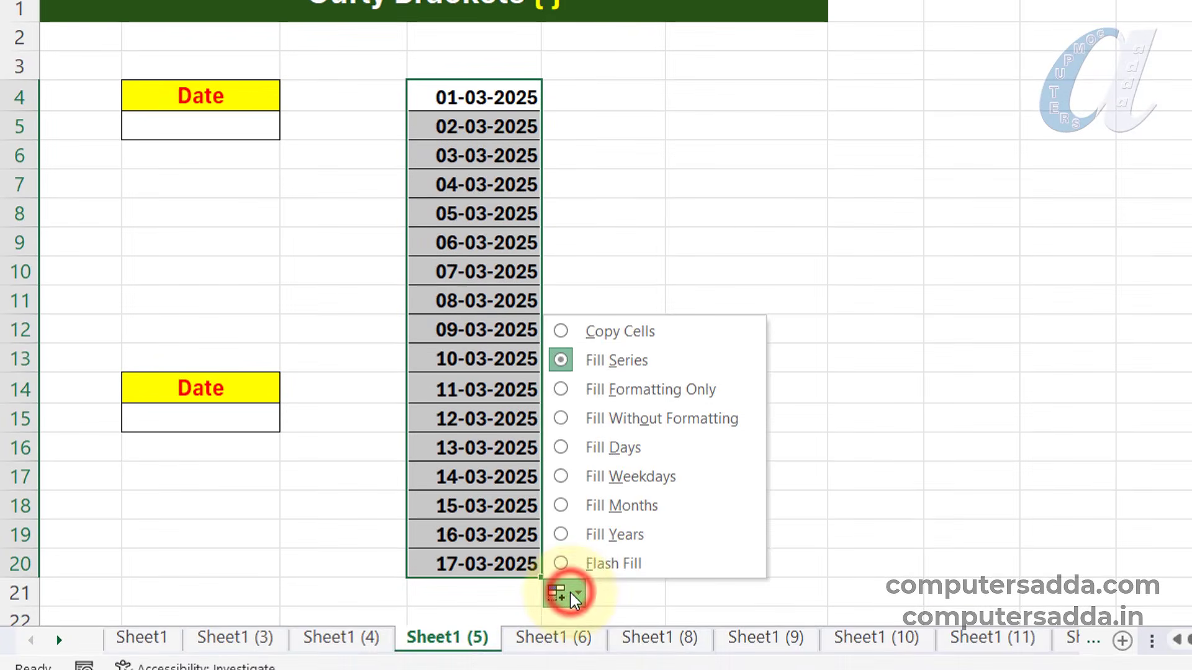
pyautogui.click(581, 509)
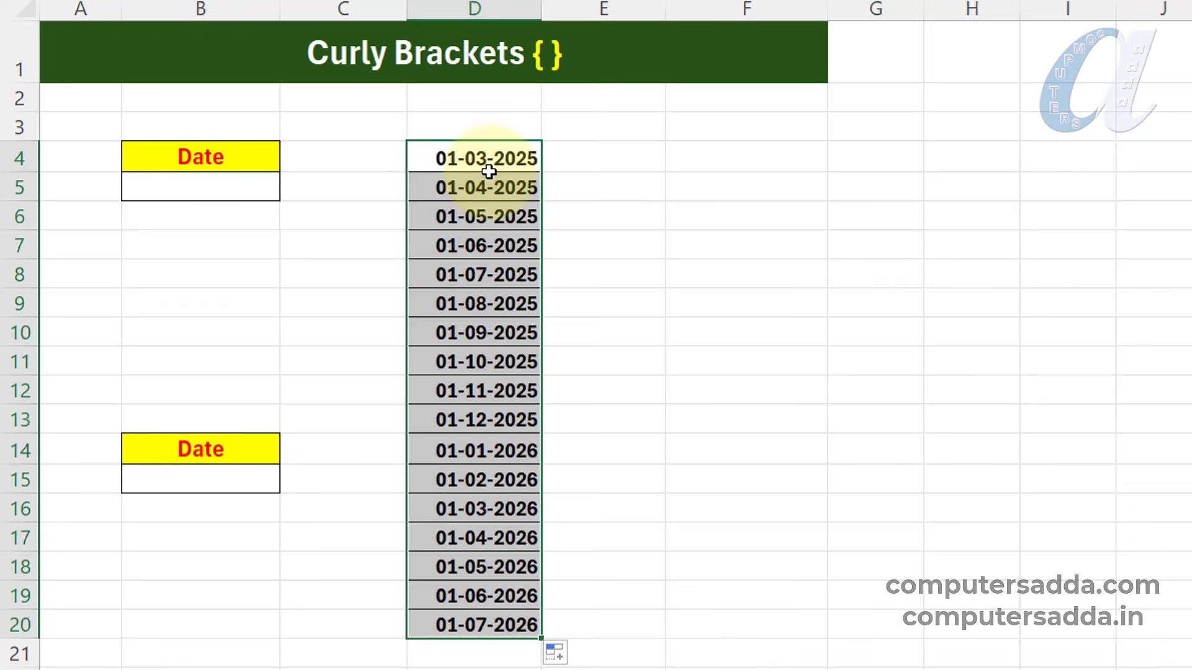
pyautogui.click(670, 243)
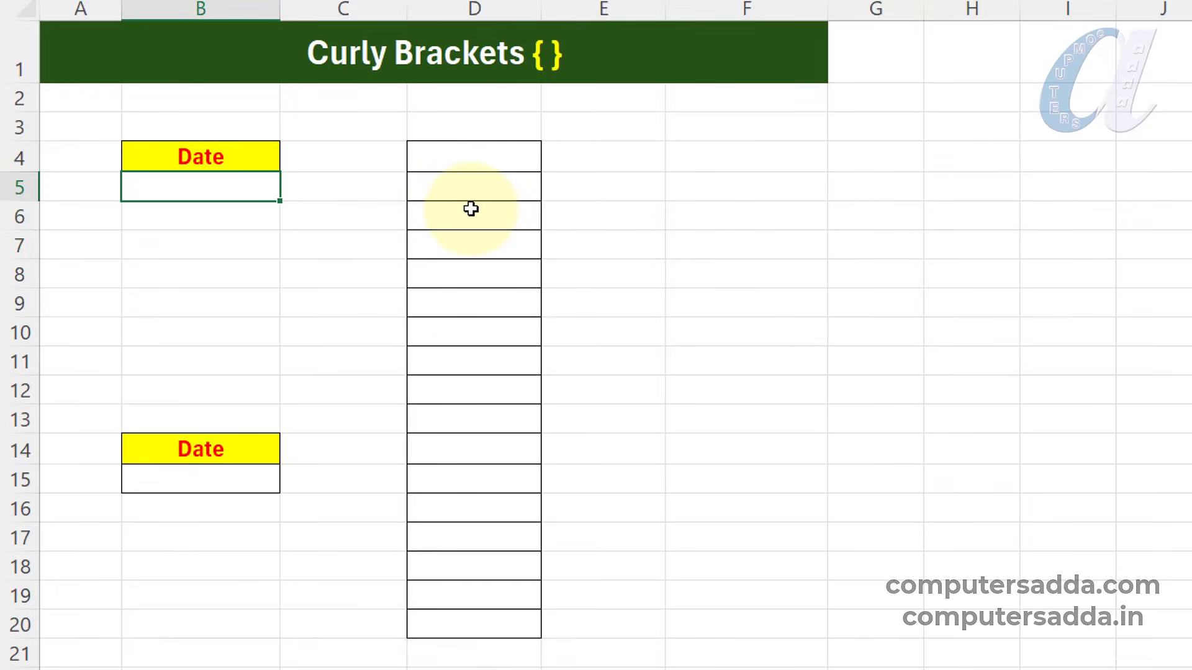
# Enter the array formula =DATE(2025,{1;4;7;10},1) in cell B5 to list the quarter start dates, and reopen it for review
pyautogui.write('=DATE(2025,{1;4;7;10')
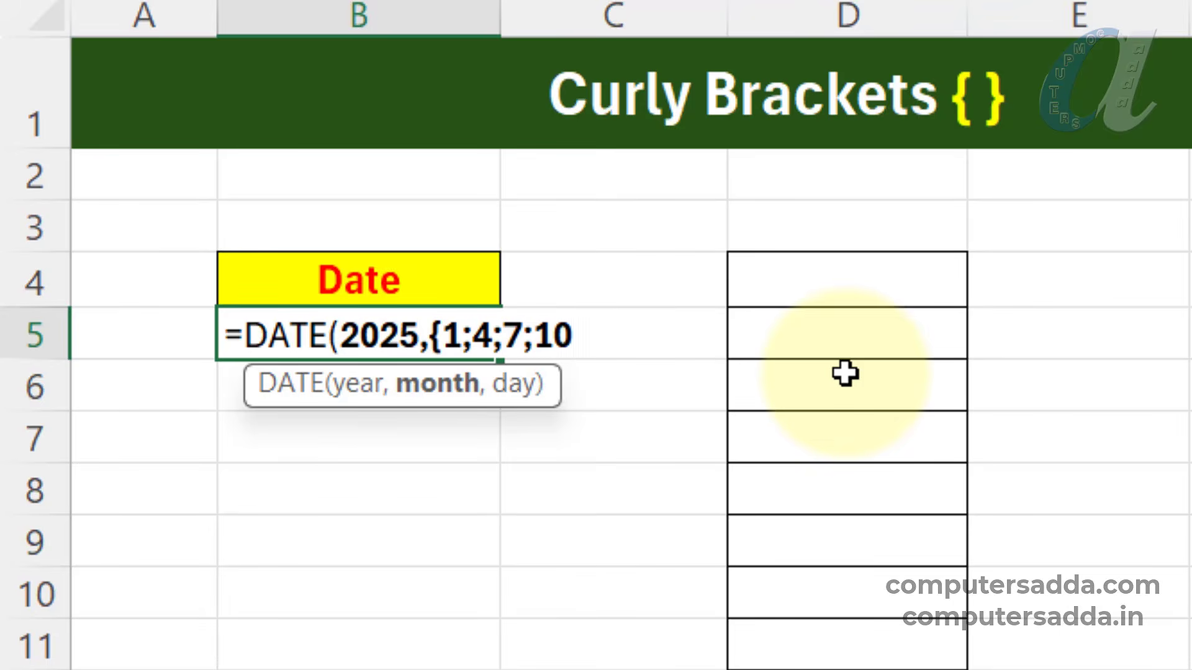
pyautogui.write('},')
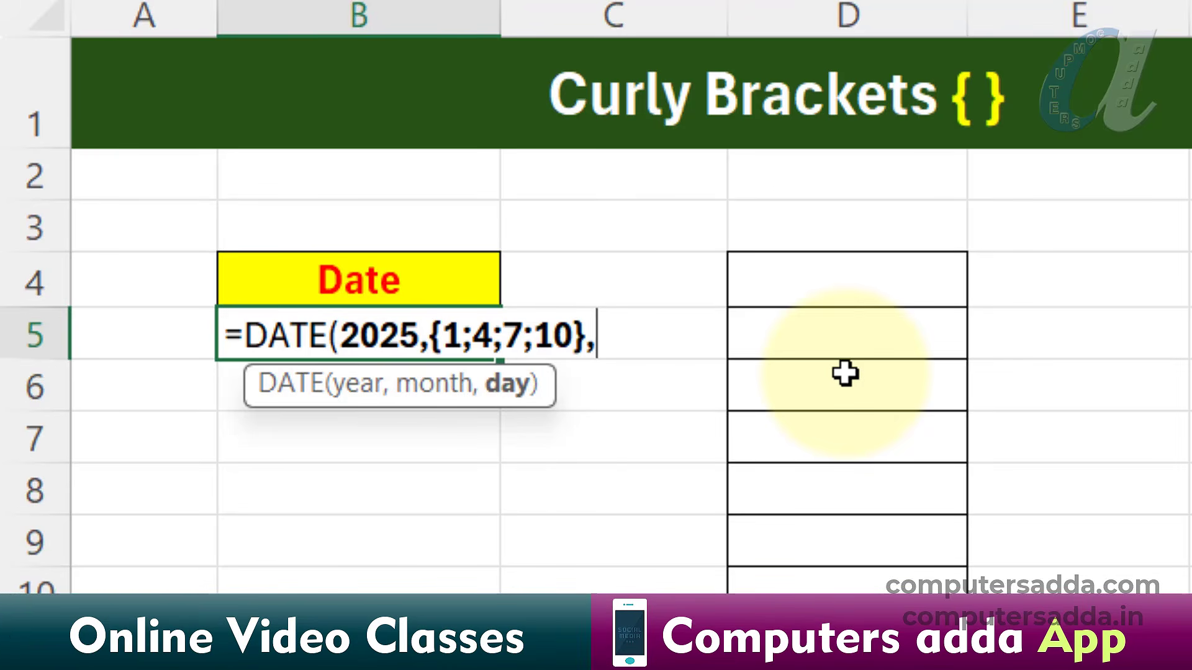
pyautogui.write('1)')
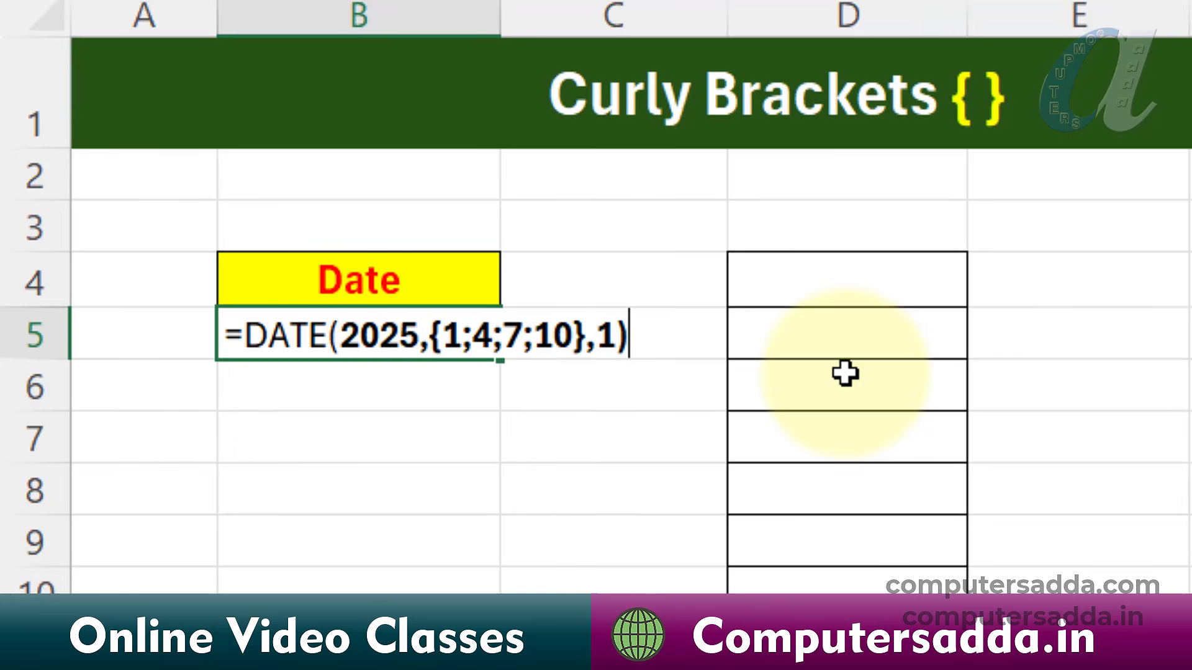
pyautogui.press('Return')
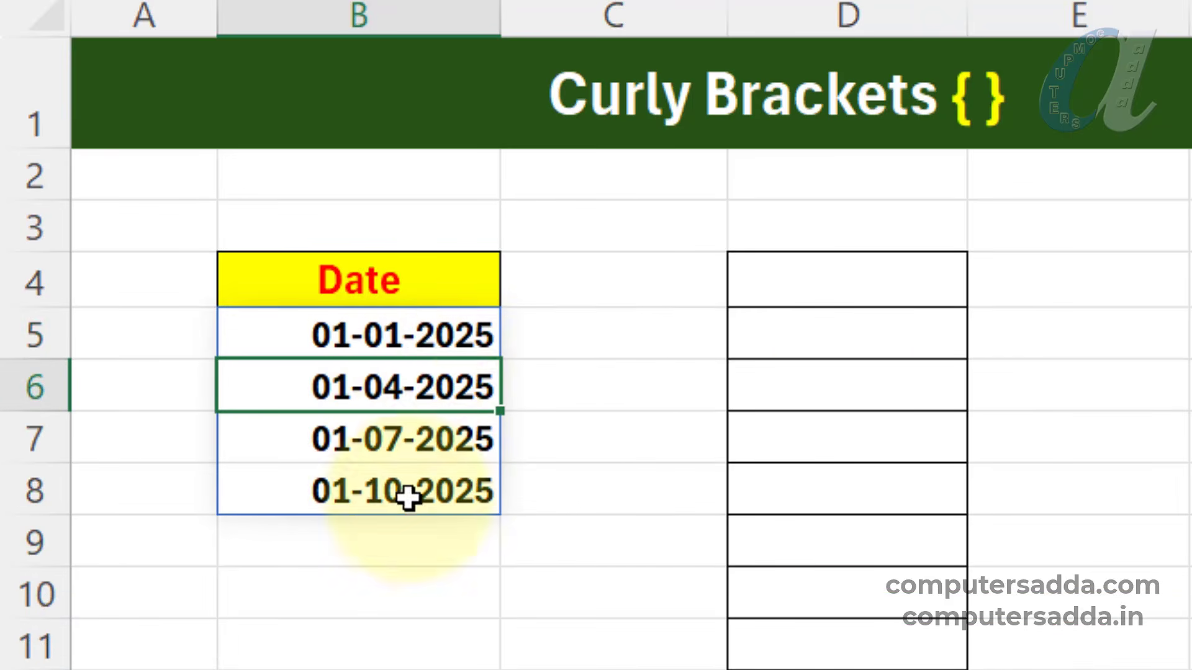
pyautogui.doubleClick(434, 335)
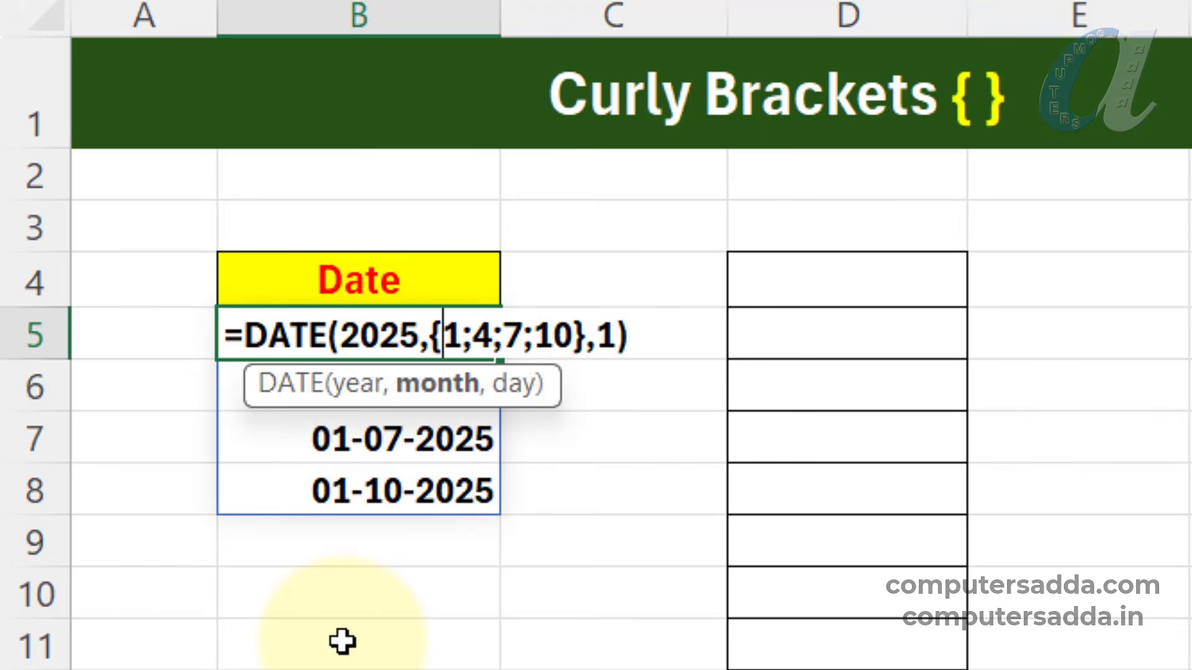
# Review the DATE array formula in cell B5 and its list of quarter start dates
pyautogui.press('Return')
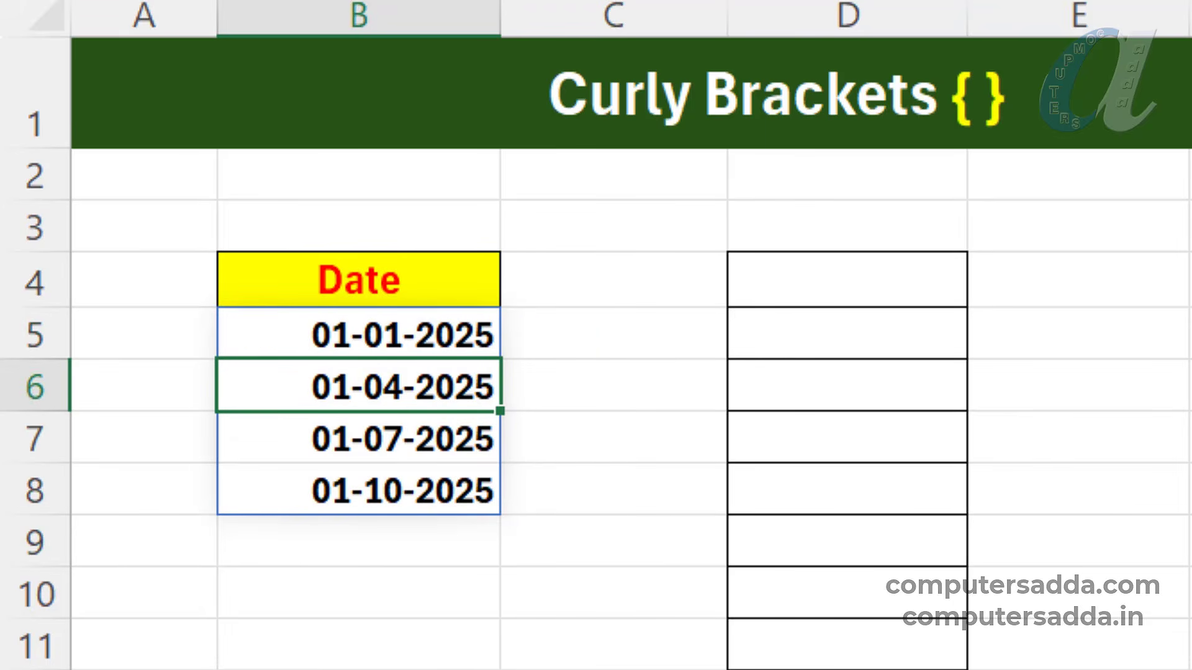
pyautogui.click(399, 335)
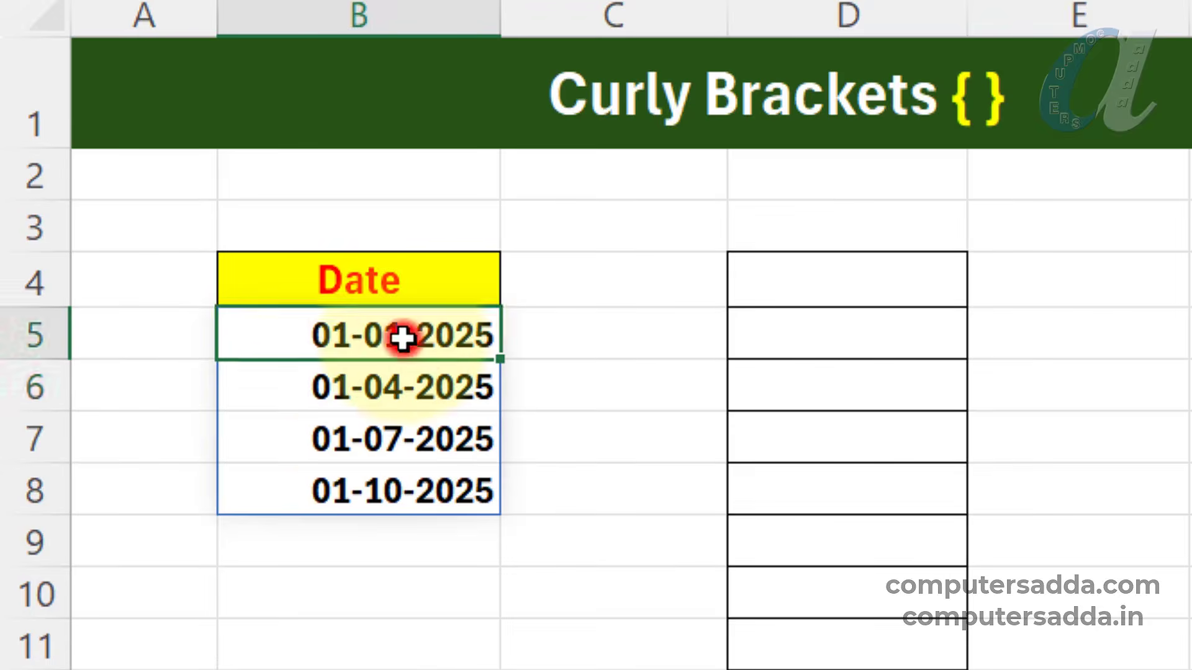
pyautogui.doubleClick(427, 332)
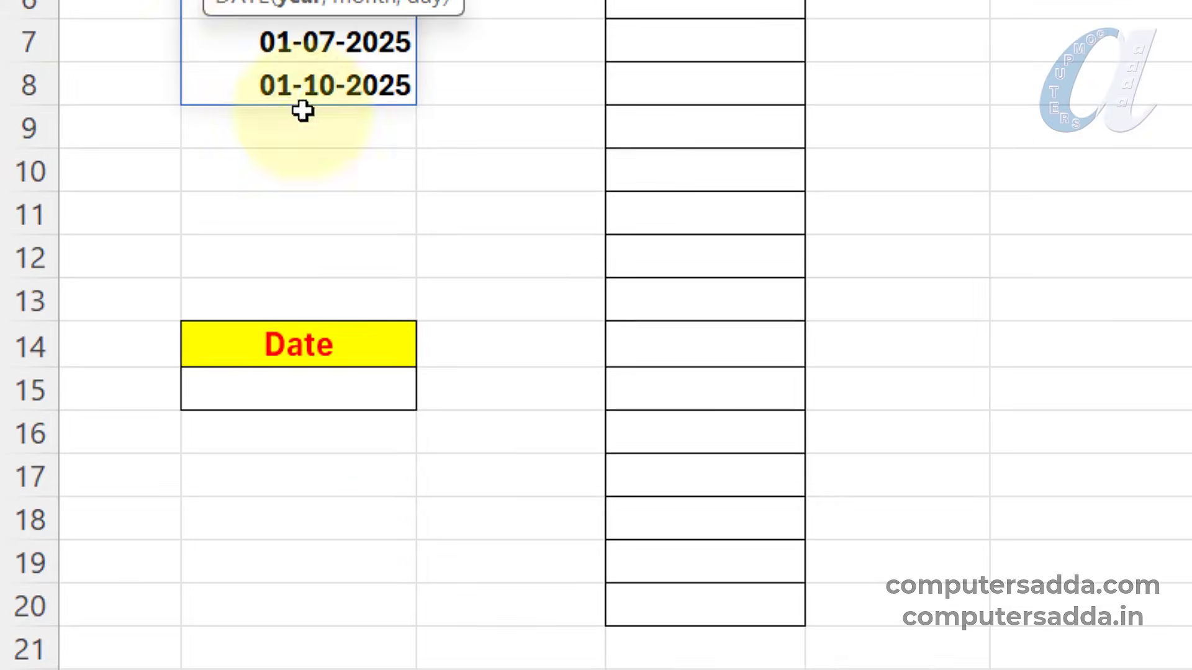
pyautogui.press('Escape')
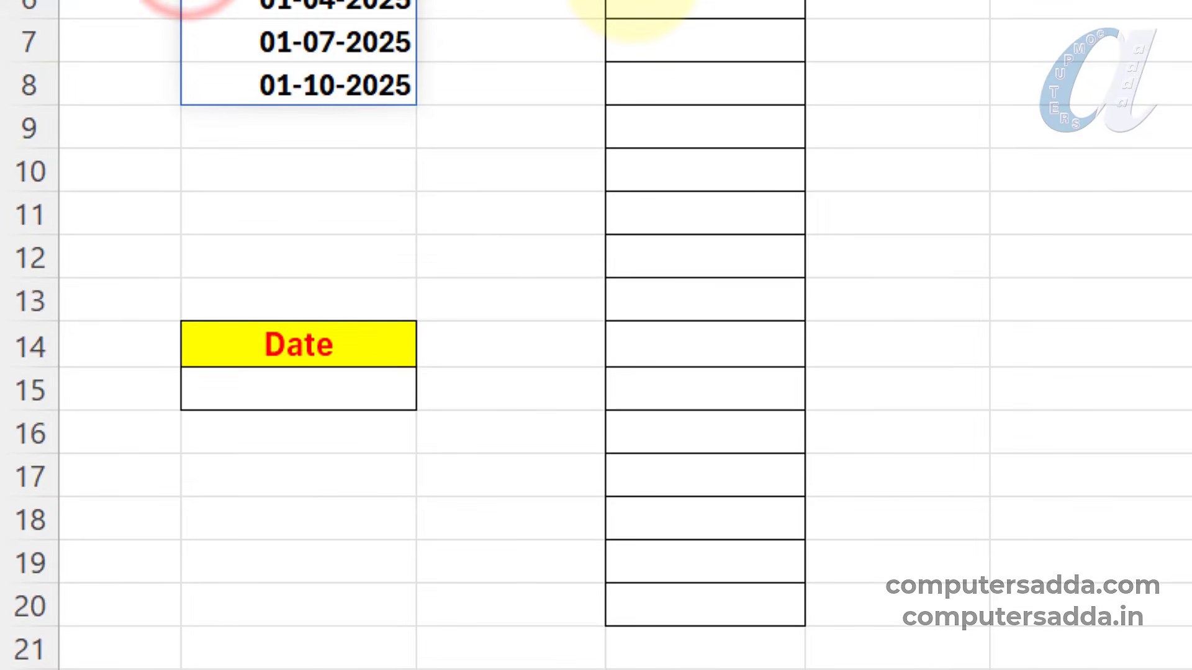
# Enter the array formula =DATE(2024,{1,2,10,12},5) in cell B15 to list the dates across the row, and reopen it for review
pyautogui.doubleClick(306, 386)
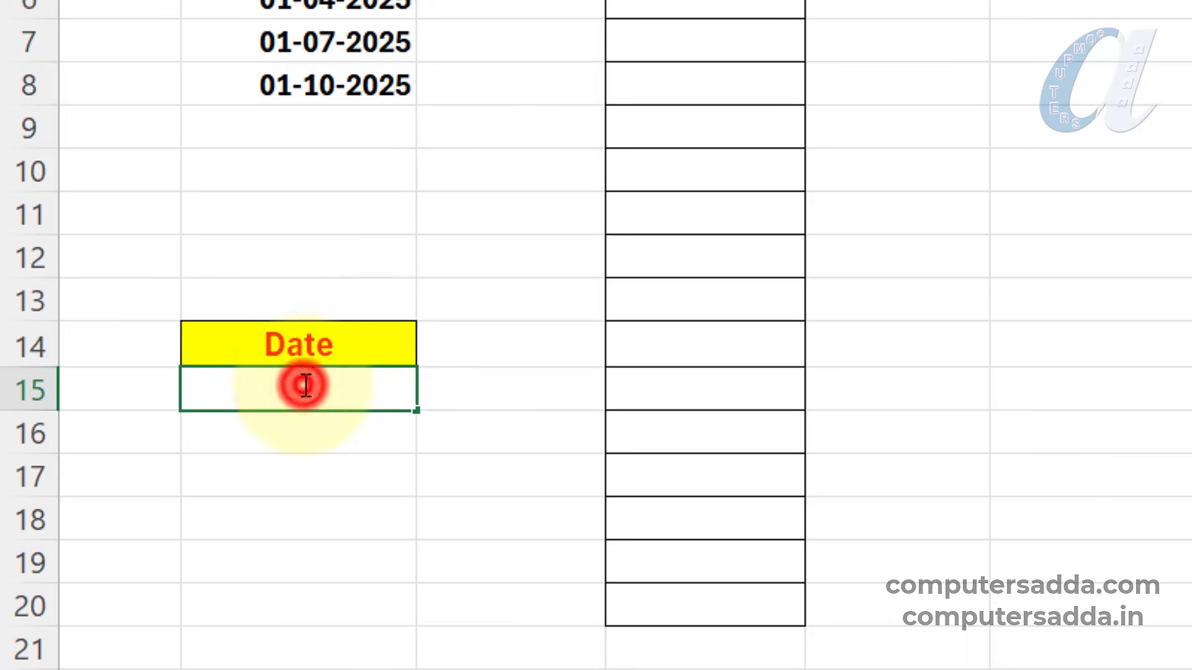
pyautogui.press('Escape')
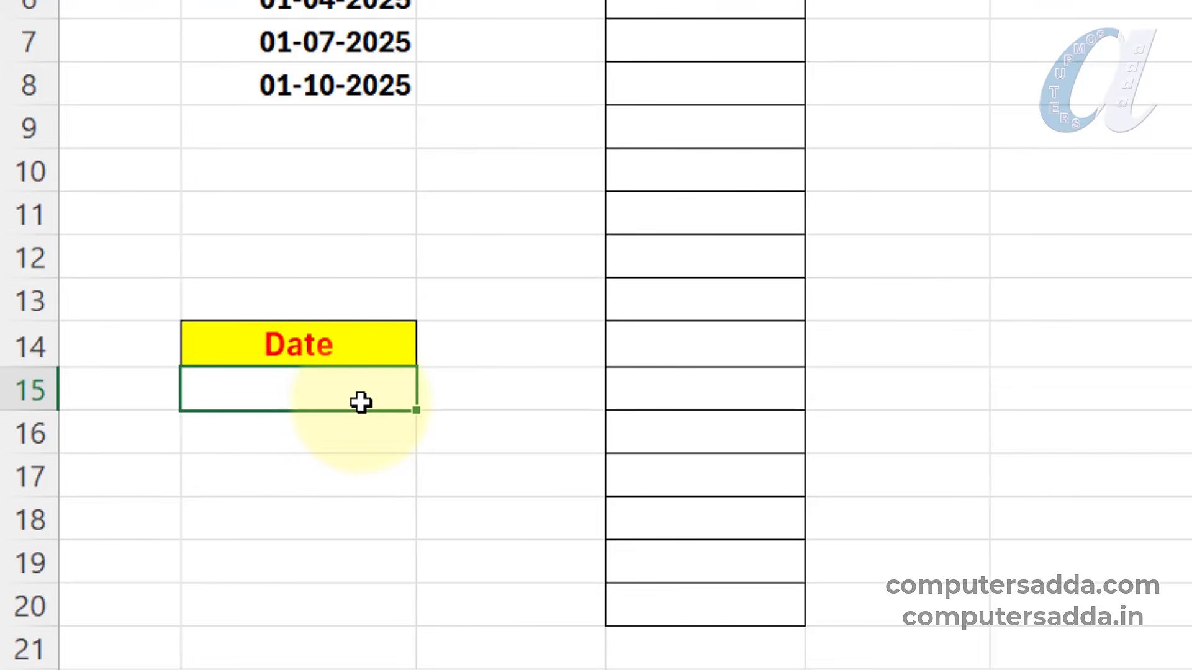
pyautogui.write('=DATE')
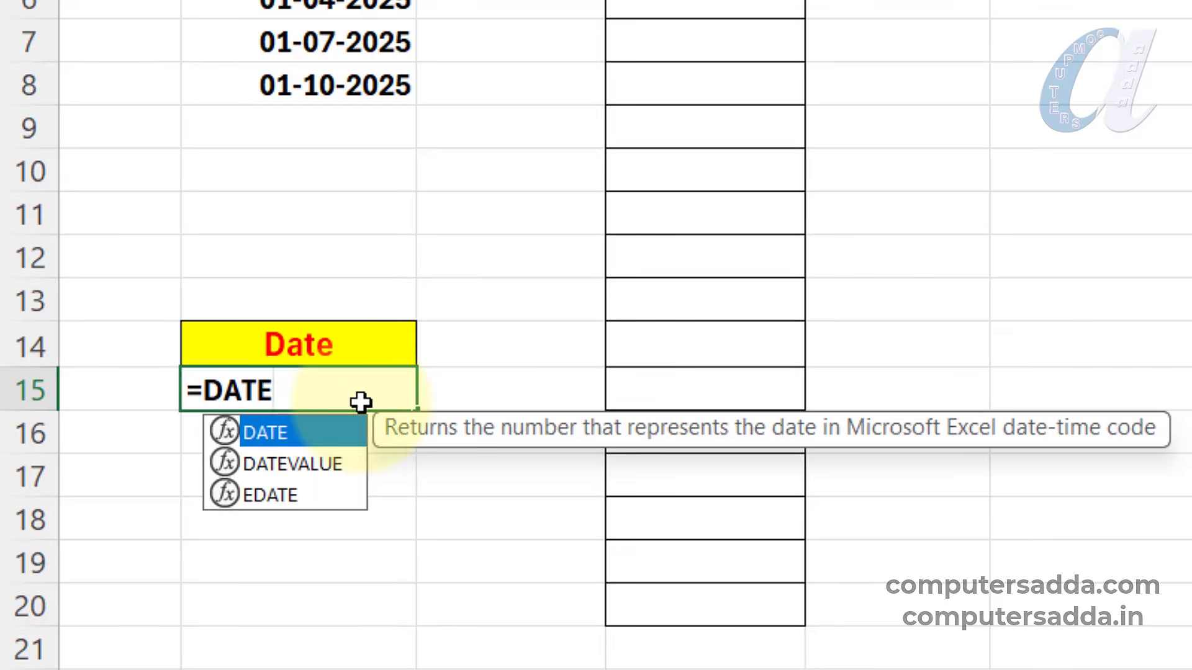
pyautogui.write('(202')
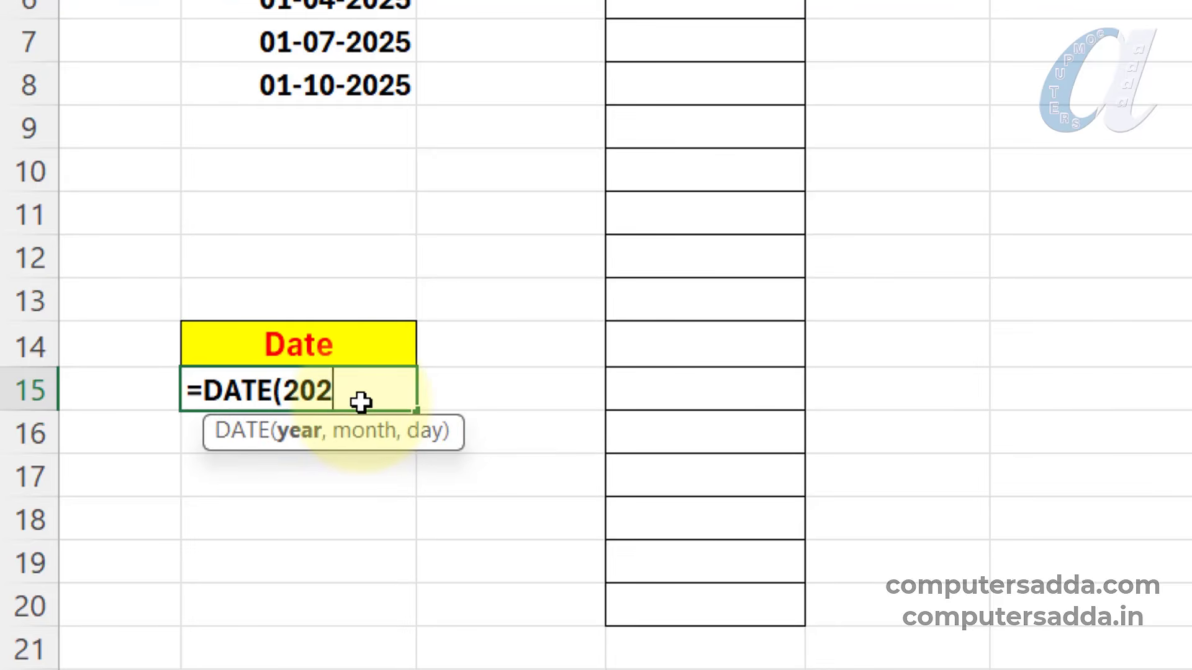
pyautogui.write('4,{1,2,10,12')
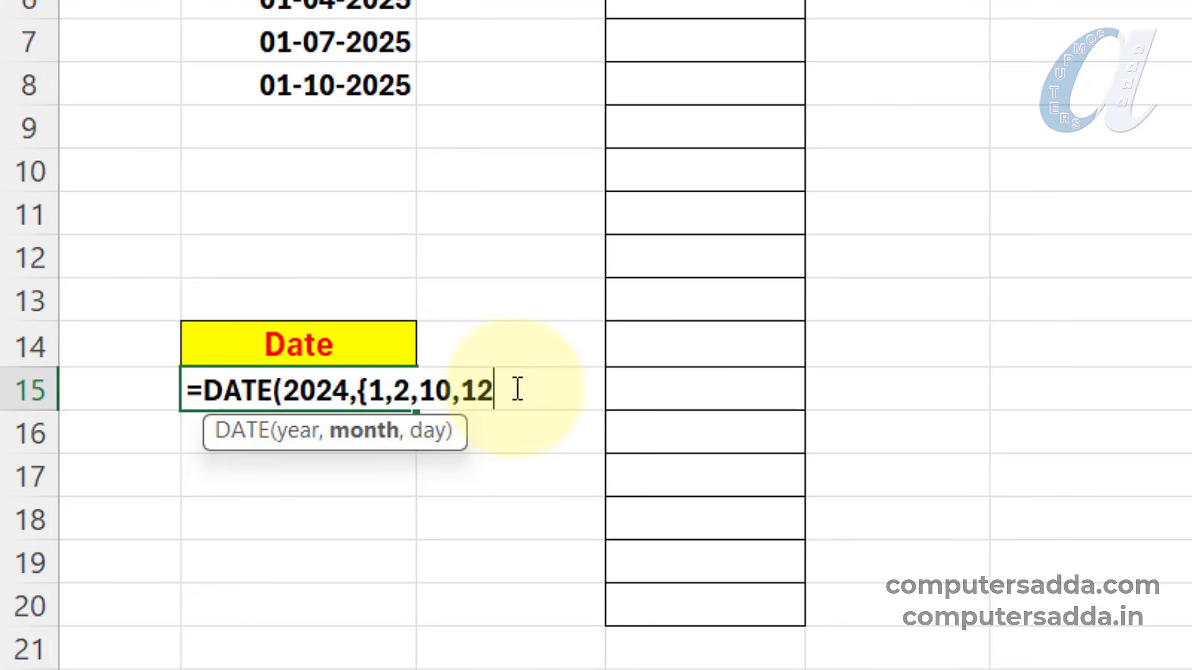
pyautogui.write('},')
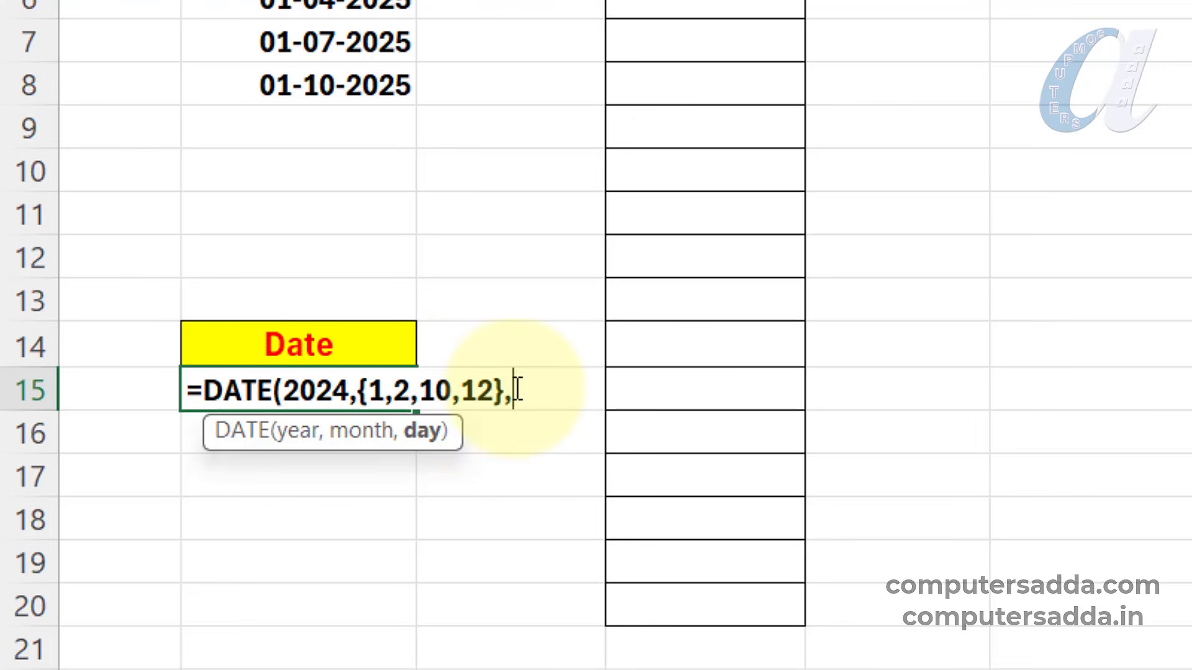
pyautogui.write('5')
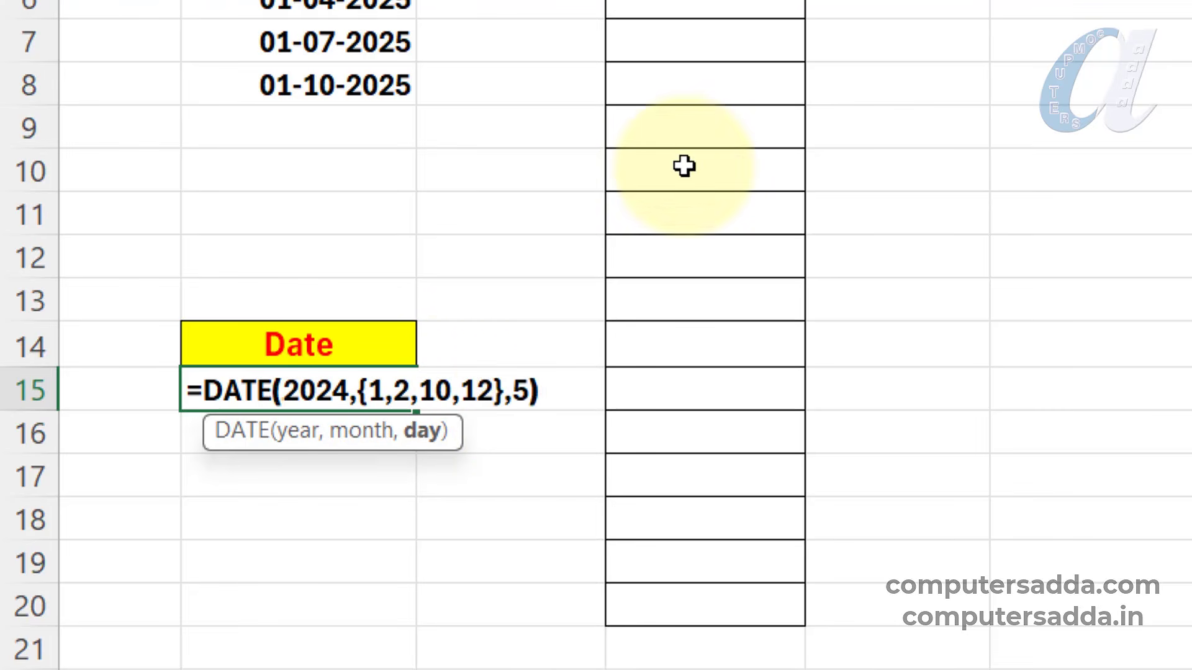
pyautogui.press('Return')
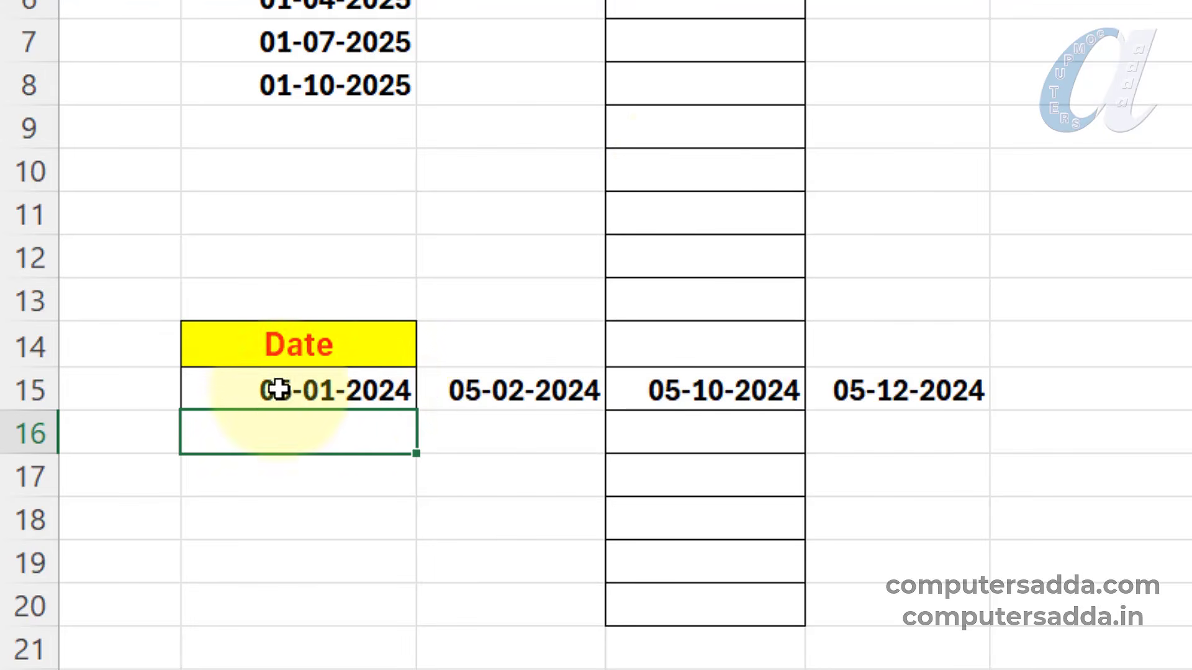
pyautogui.moveTo(278, 390); pyautogui.dragTo(932, 390)
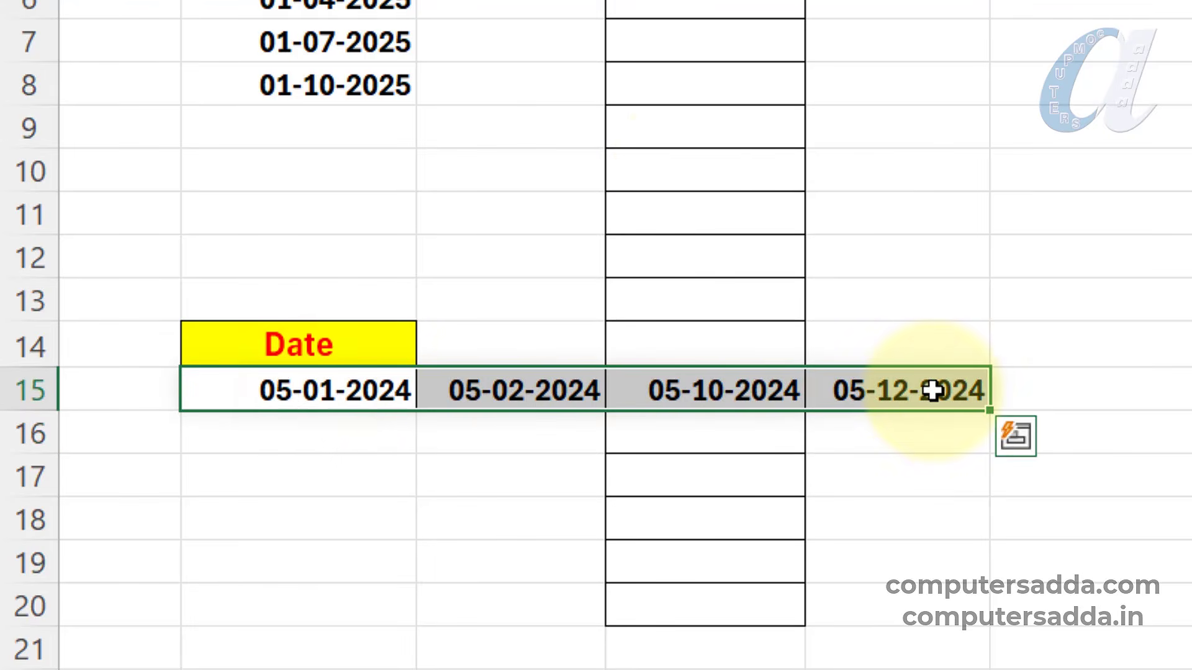
pyautogui.click(896, 475)
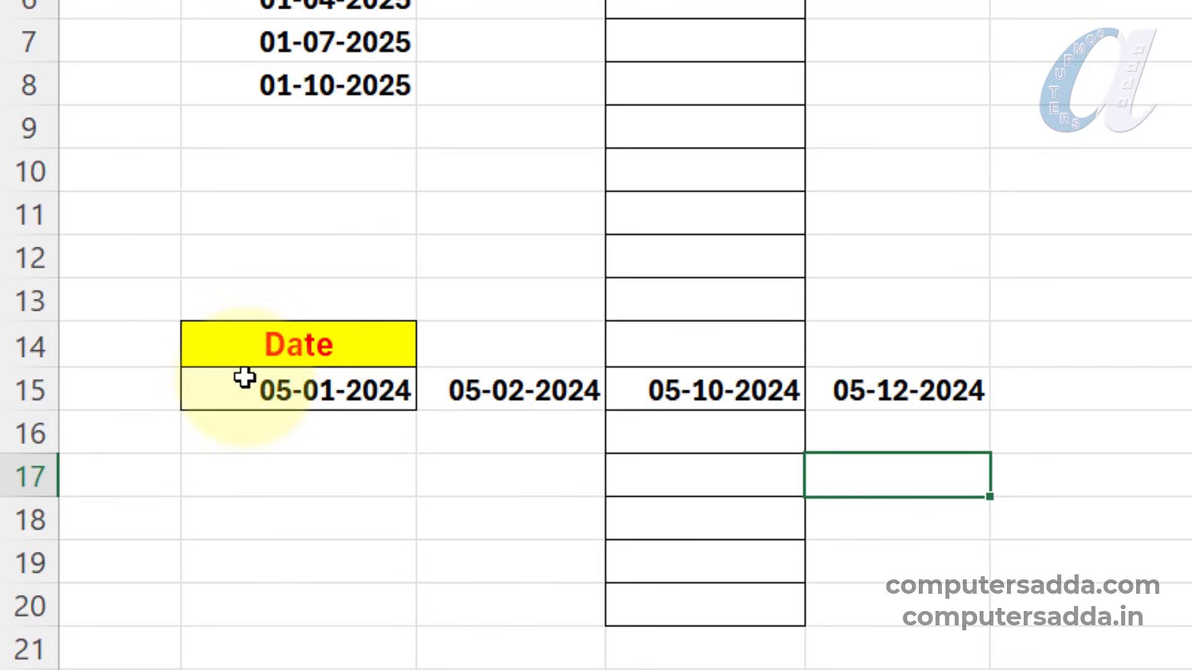
pyautogui.doubleClick(280, 389)
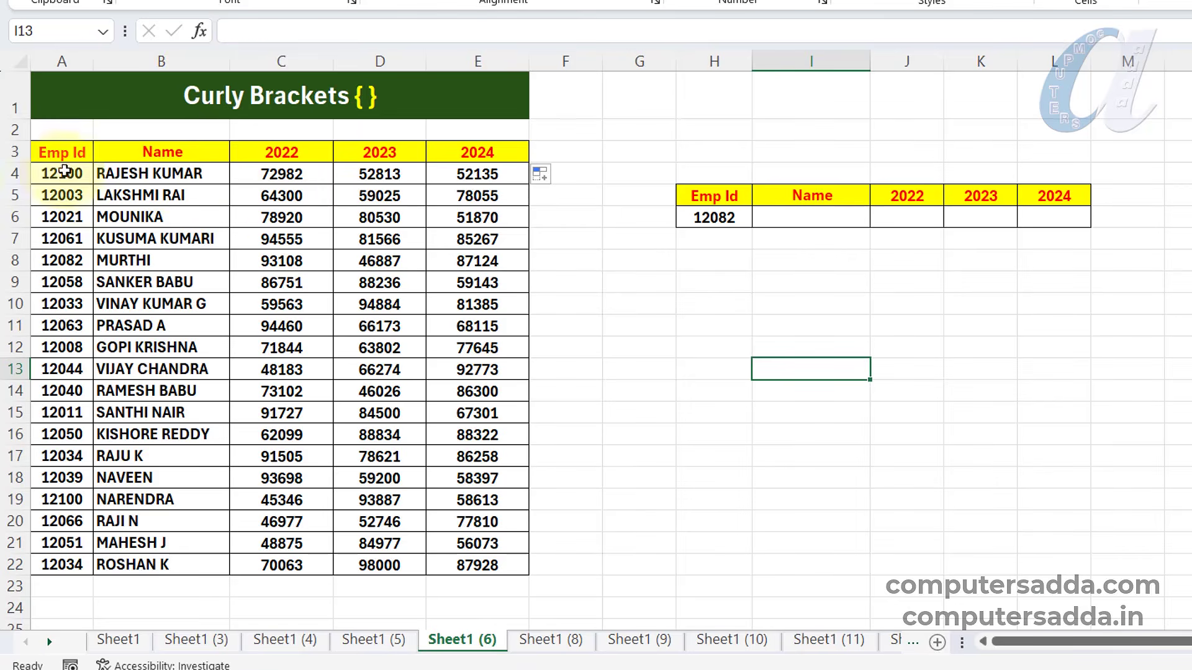
# Examine the employee table's ID and yearly columns on Sheet1 (6), and the lookup row H6:L6 with its empty result cells
pyautogui.moveTo(54, 152); pyautogui.dragTo(62, 368)
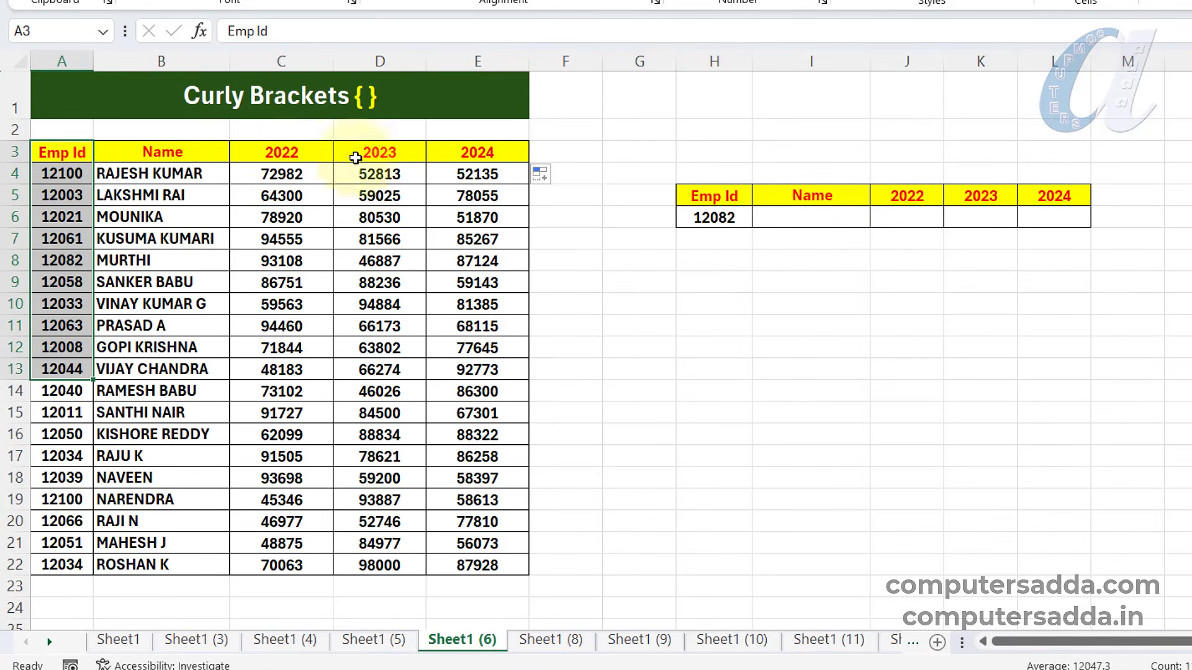
pyautogui.moveTo(287, 176); pyautogui.dragTo(484, 543)
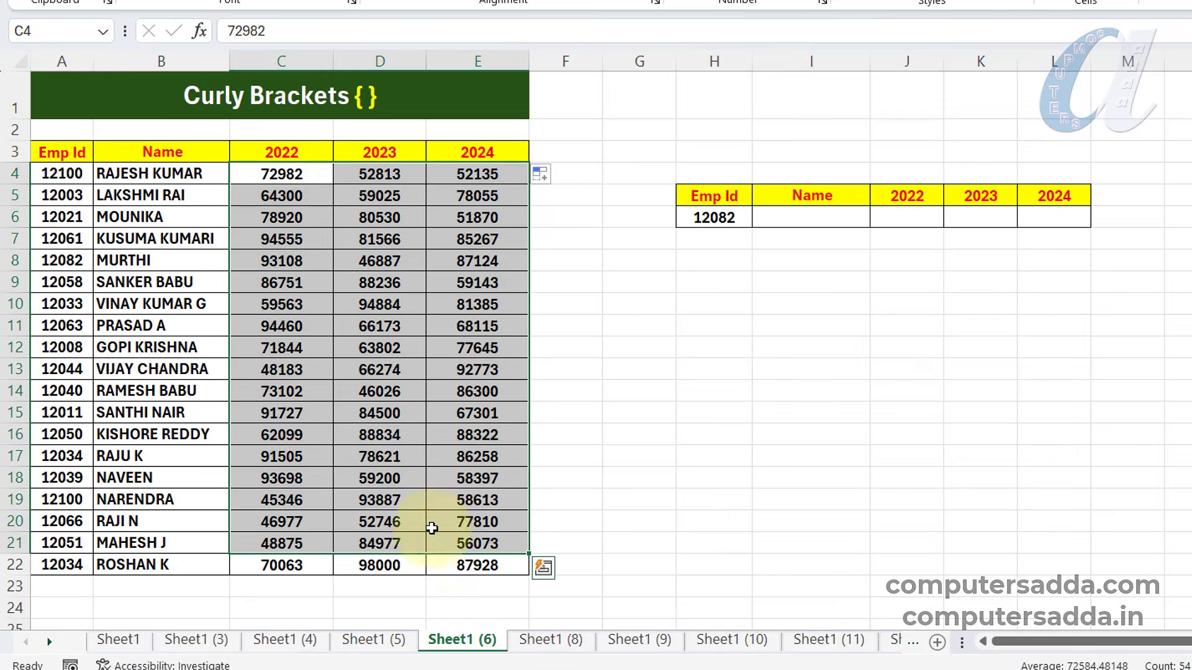
pyautogui.click(828, 301)
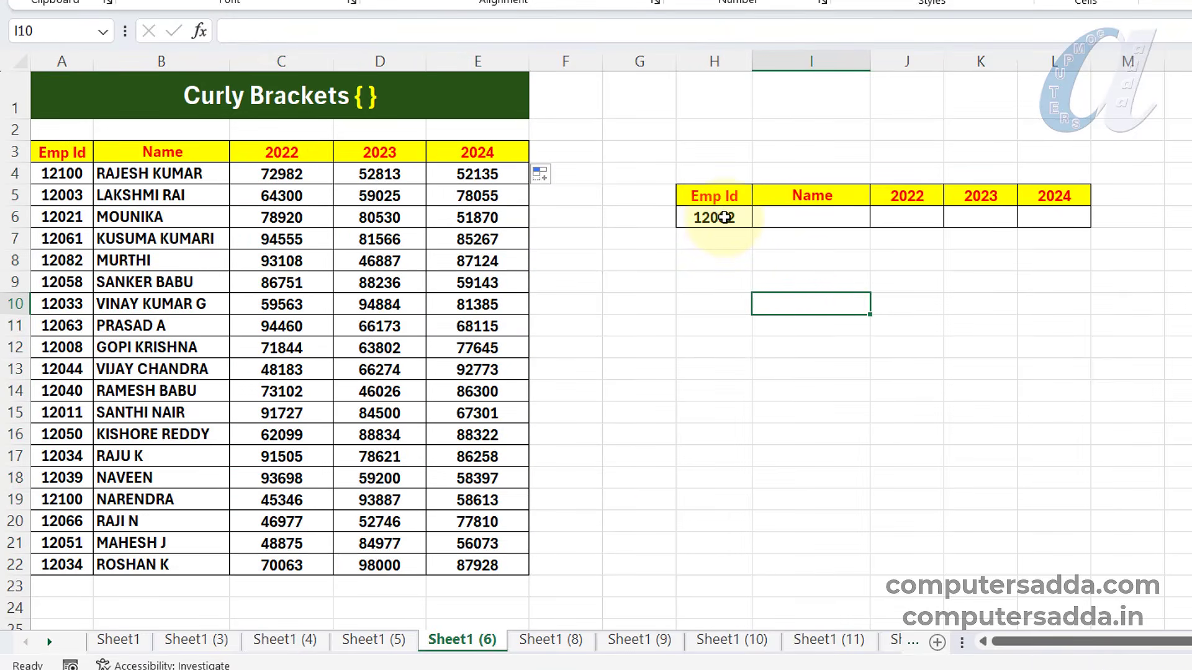
pyautogui.click(724, 217)
pyautogui.click(840, 215)
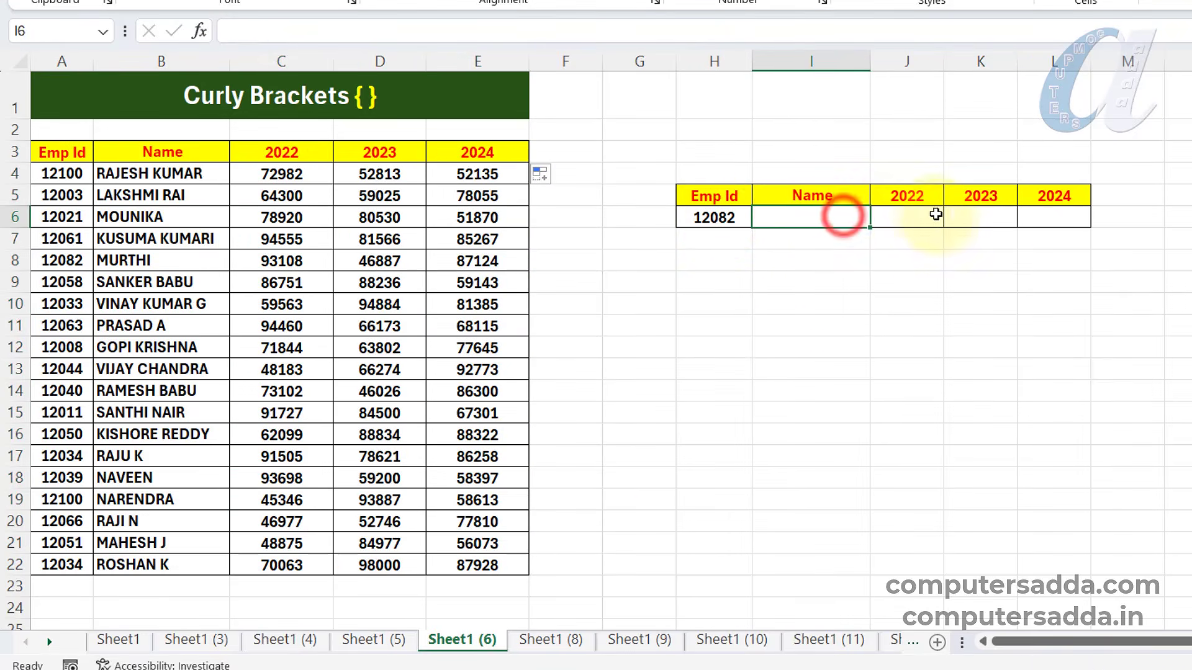
pyautogui.click(903, 215)
pyautogui.moveTo(972, 215); pyautogui.dragTo(1090, 213)
pyautogui.click(846, 333)
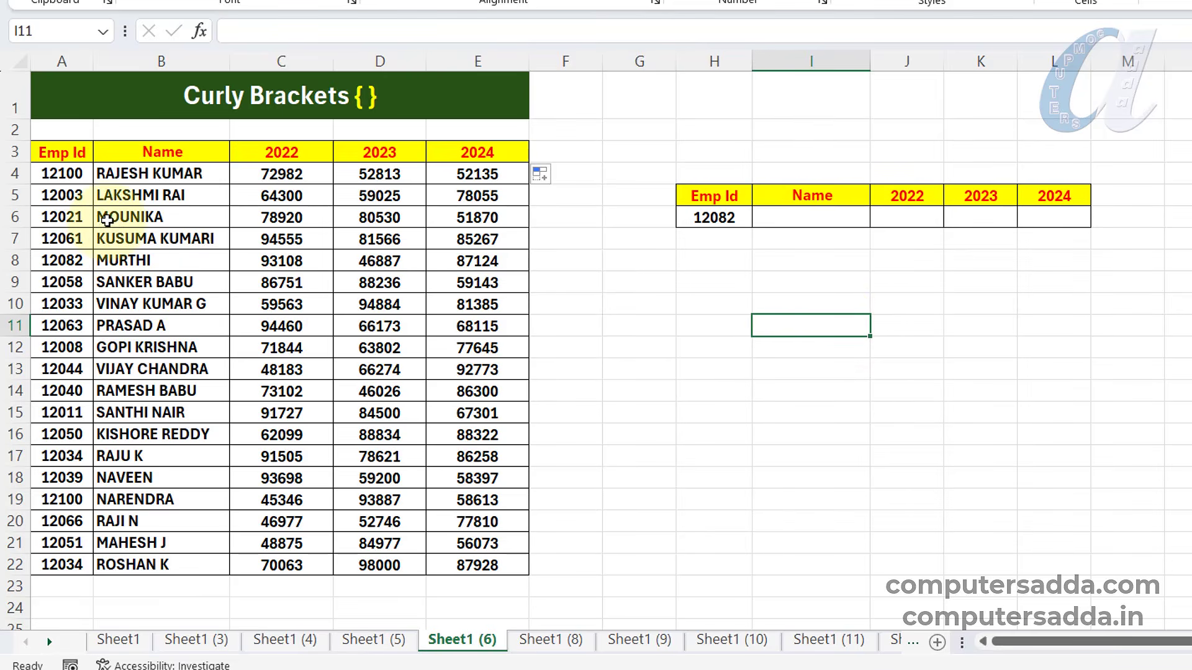
# Enter =VLOOKUP(H6,A3:E22,2,0) in cell I6 to look up the employee's name by ID with an exact match
pyautogui.click(787, 221)
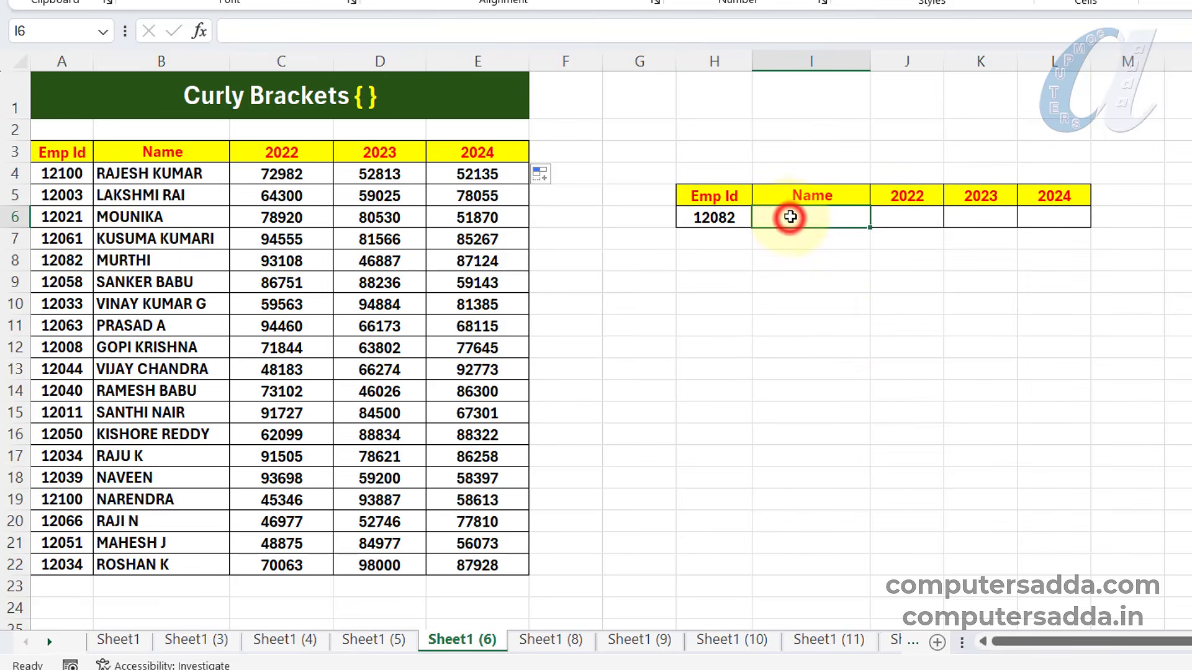
pyautogui.write('=VLOOKUP(')
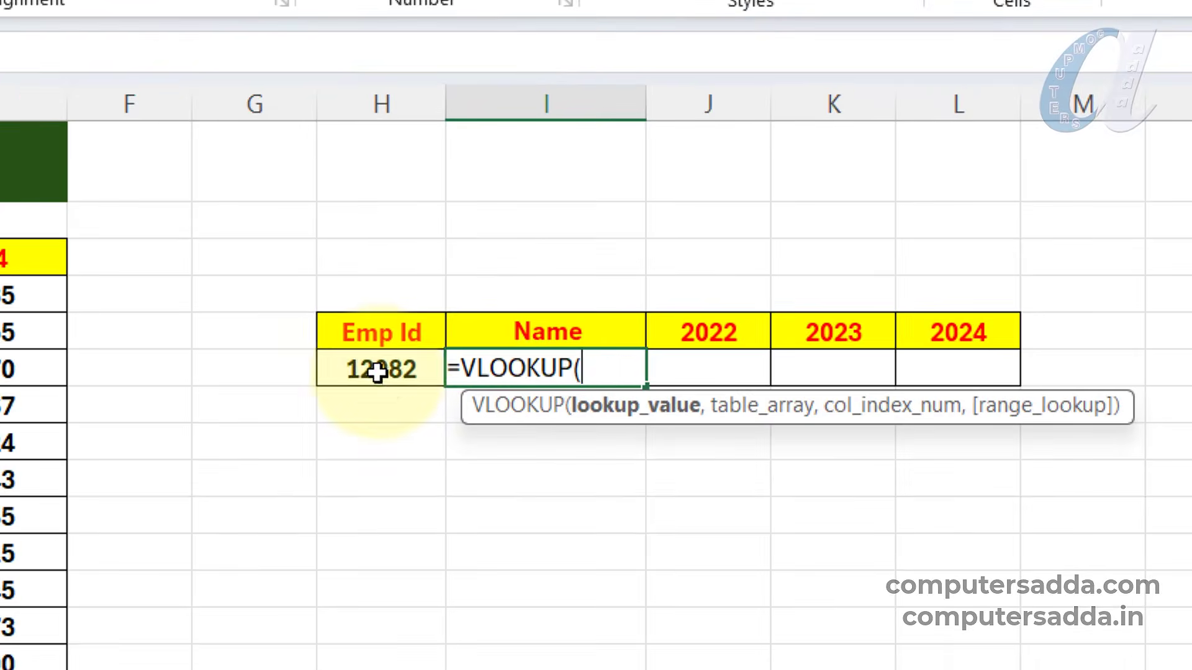
pyautogui.click(714, 219)
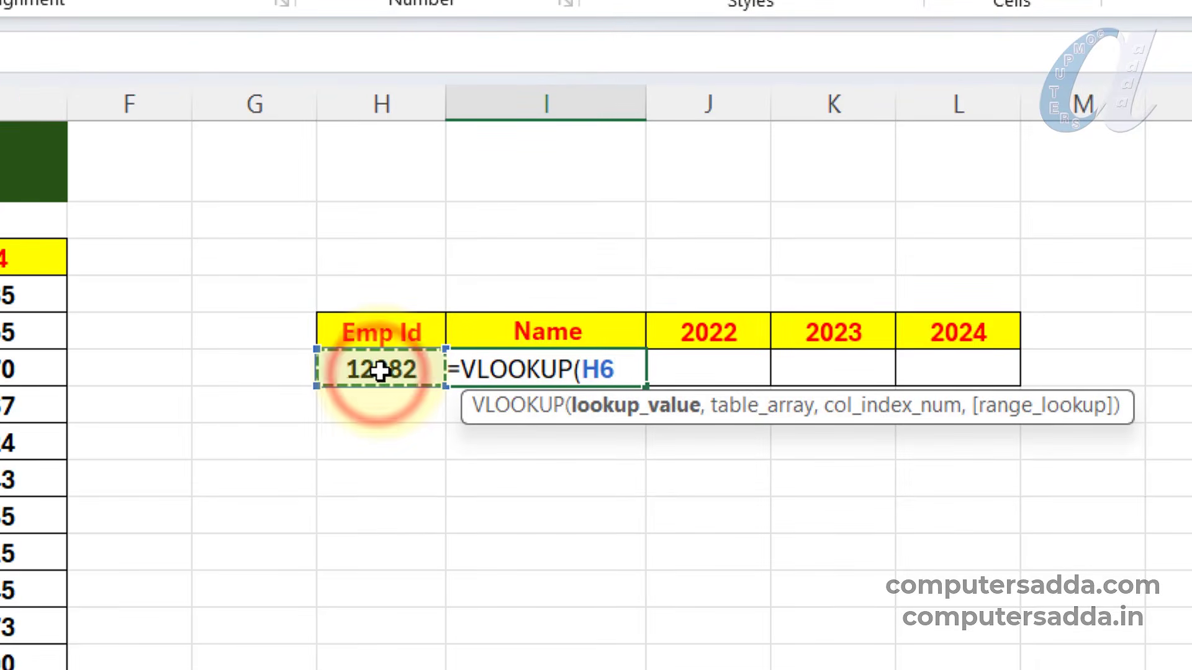
pyautogui.write(',')
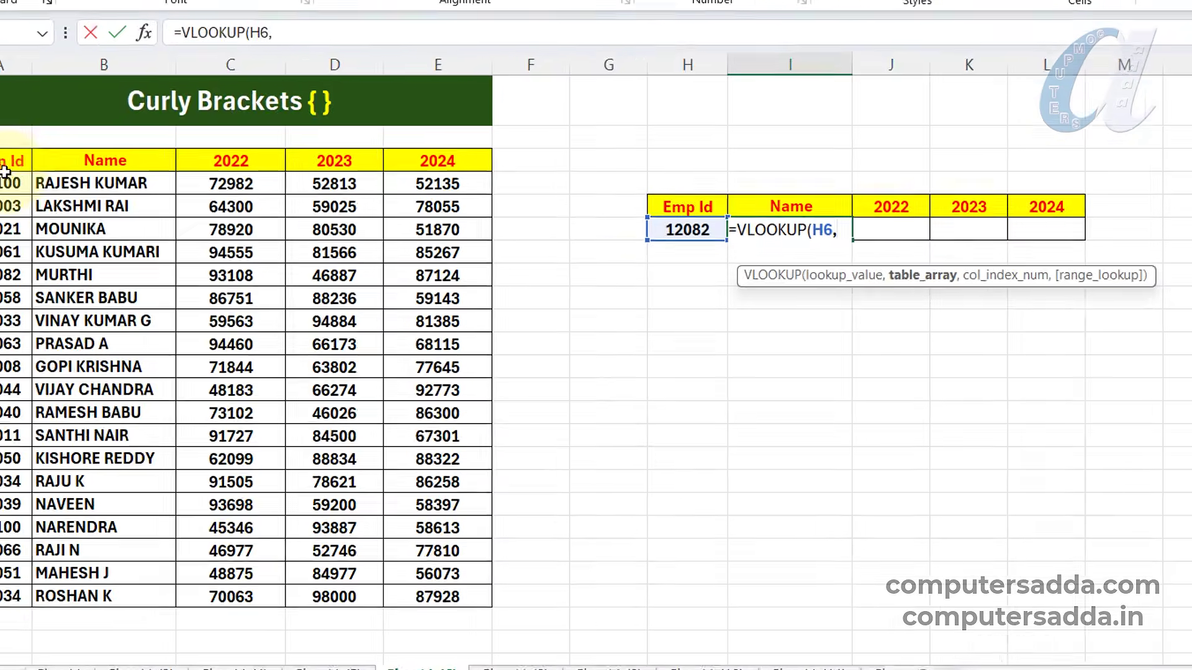
pyautogui.moveTo(62, 152); pyautogui.dragTo(484, 561)
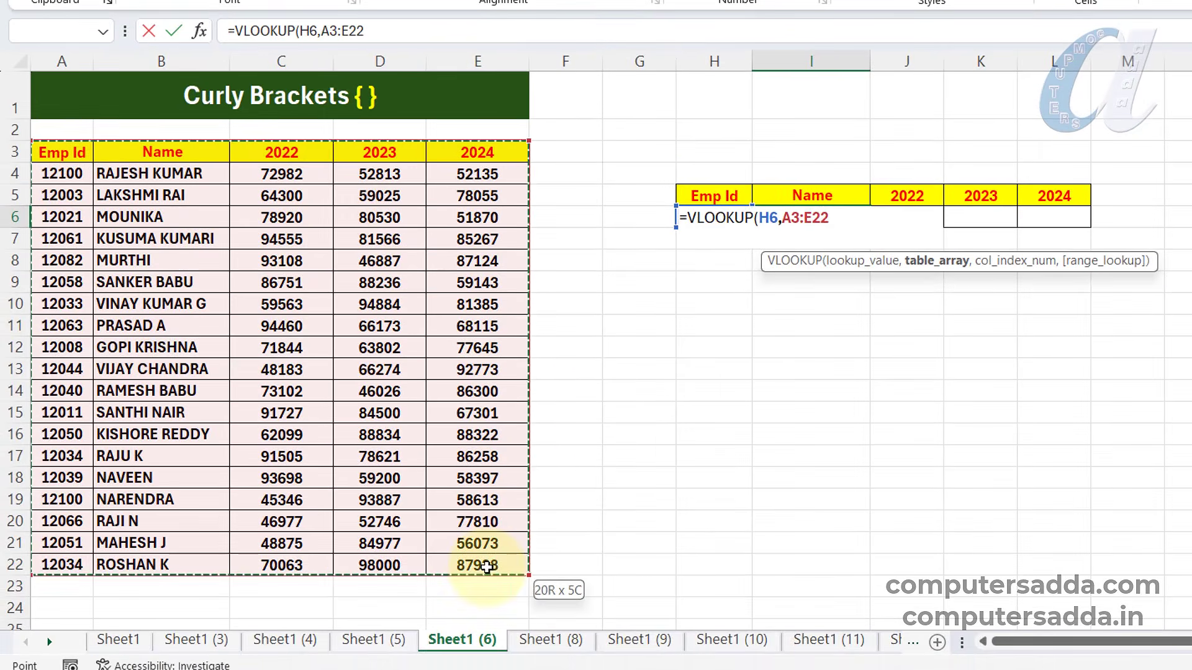
pyautogui.write(',')
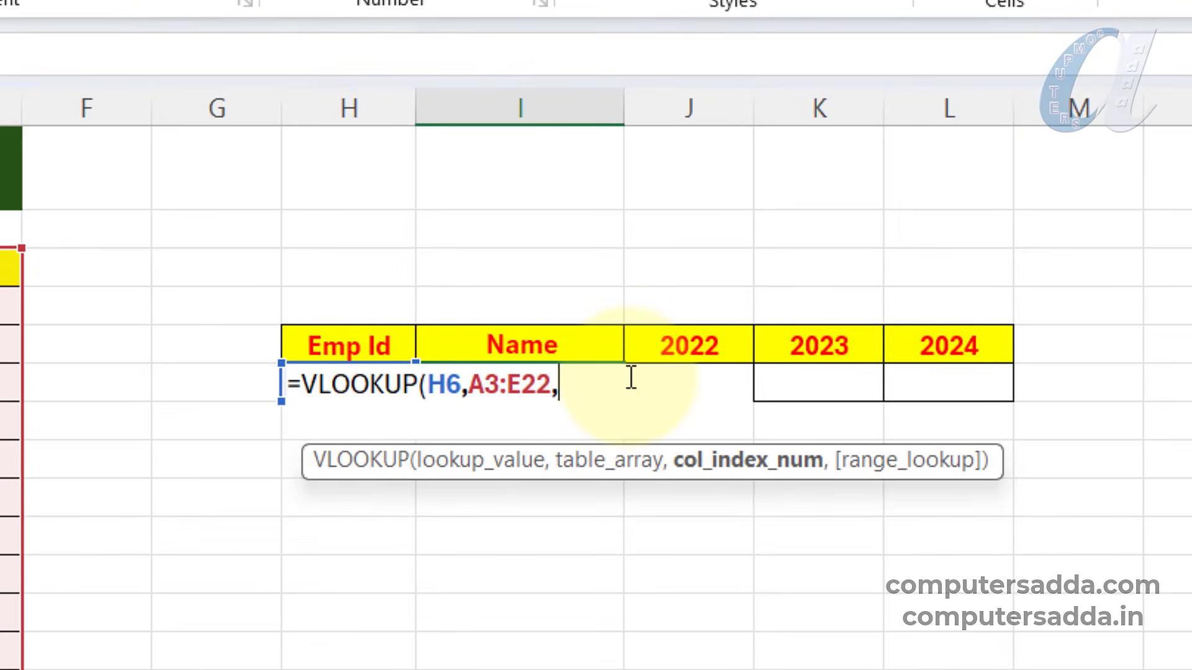
pyautogui.write('2,')
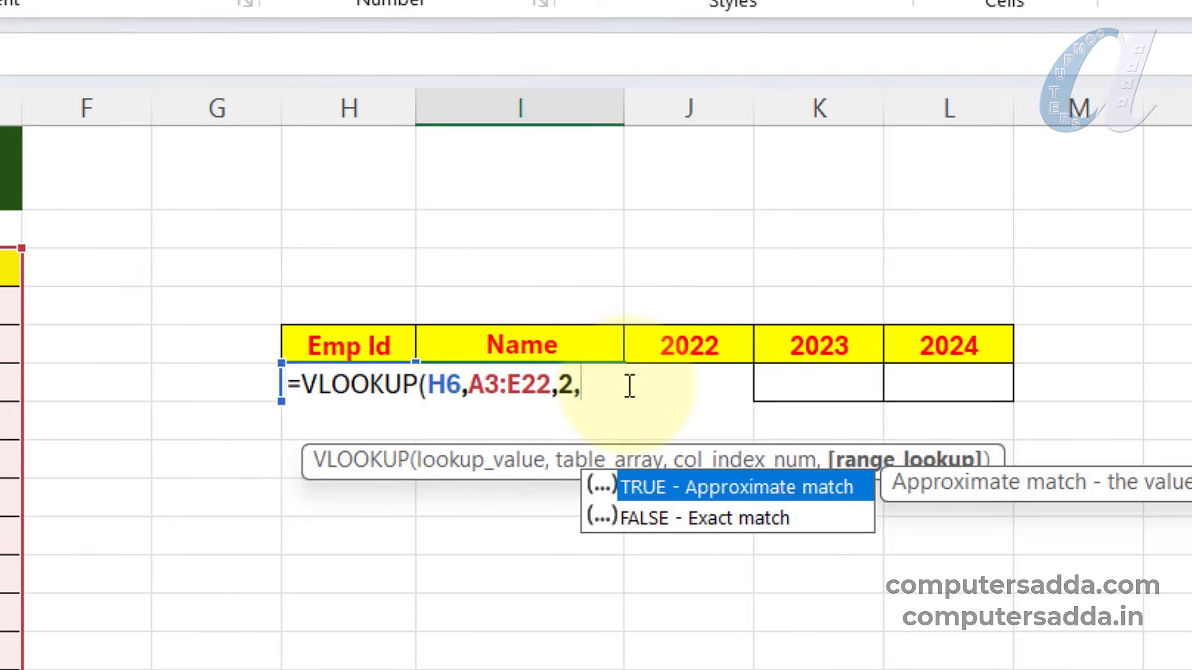
pyautogui.write('0)')
pyautogui.press('Return')
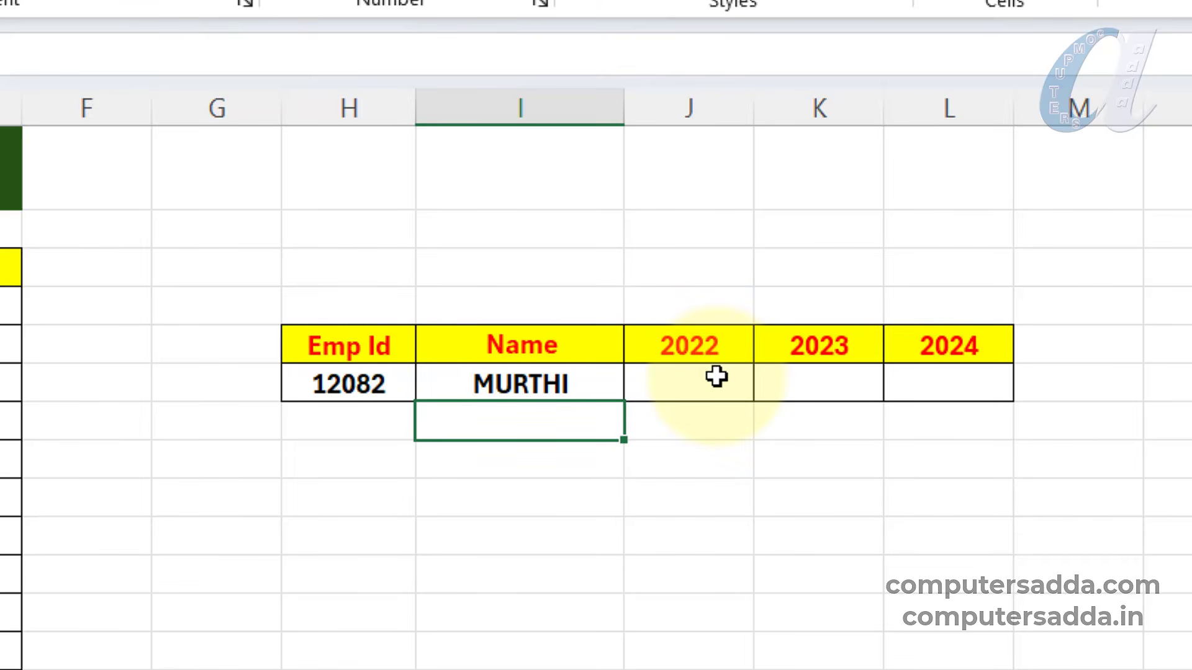
# Check the empty 2022 result cell J6 and review the column index in the VLOOKUP formula of cell I6
pyautogui.click(694, 389)
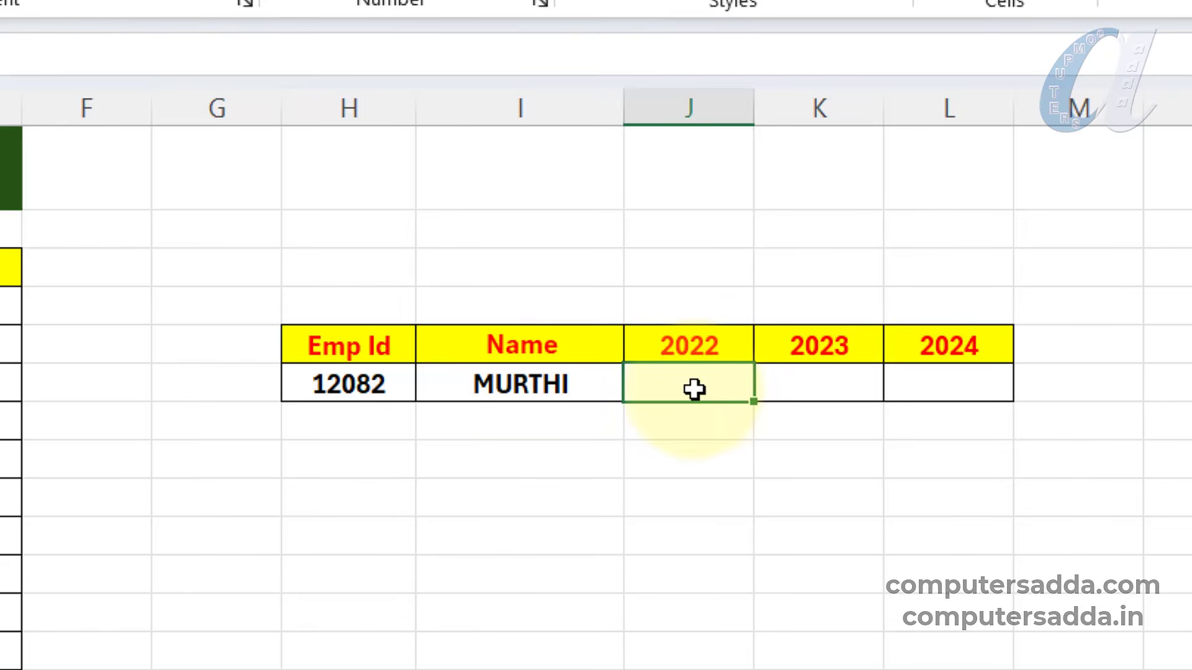
pyautogui.doubleClick(709, 385)
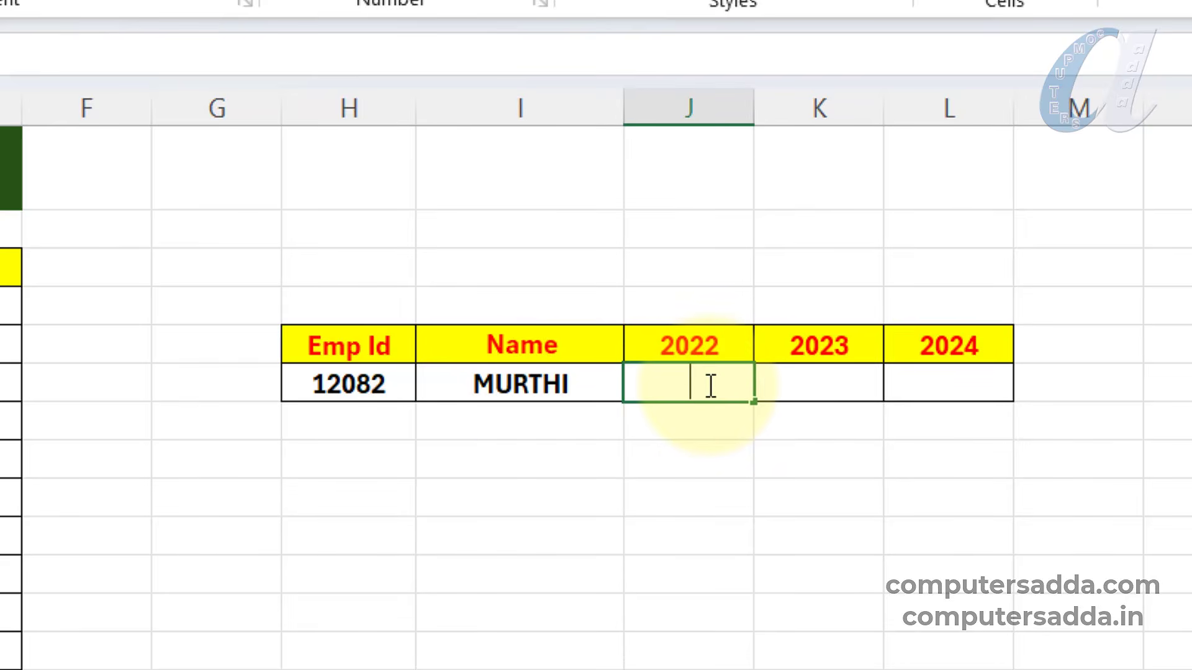
pyautogui.click(535, 387)
pyautogui.doubleClick(534, 387)
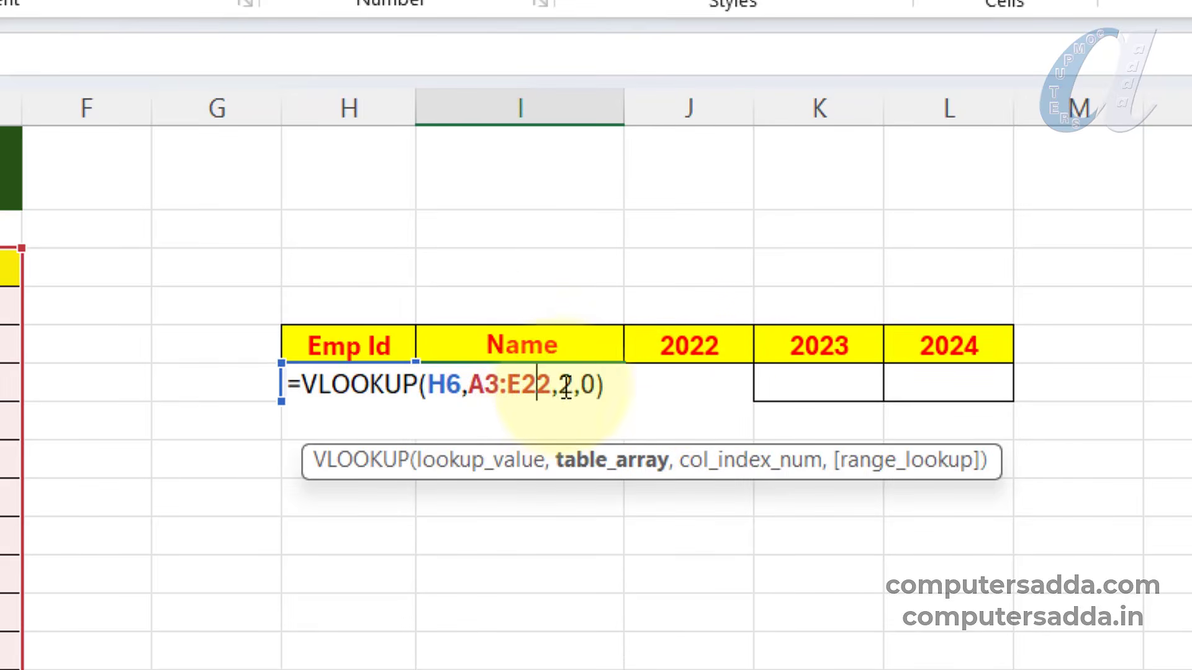
pyautogui.press('Return')
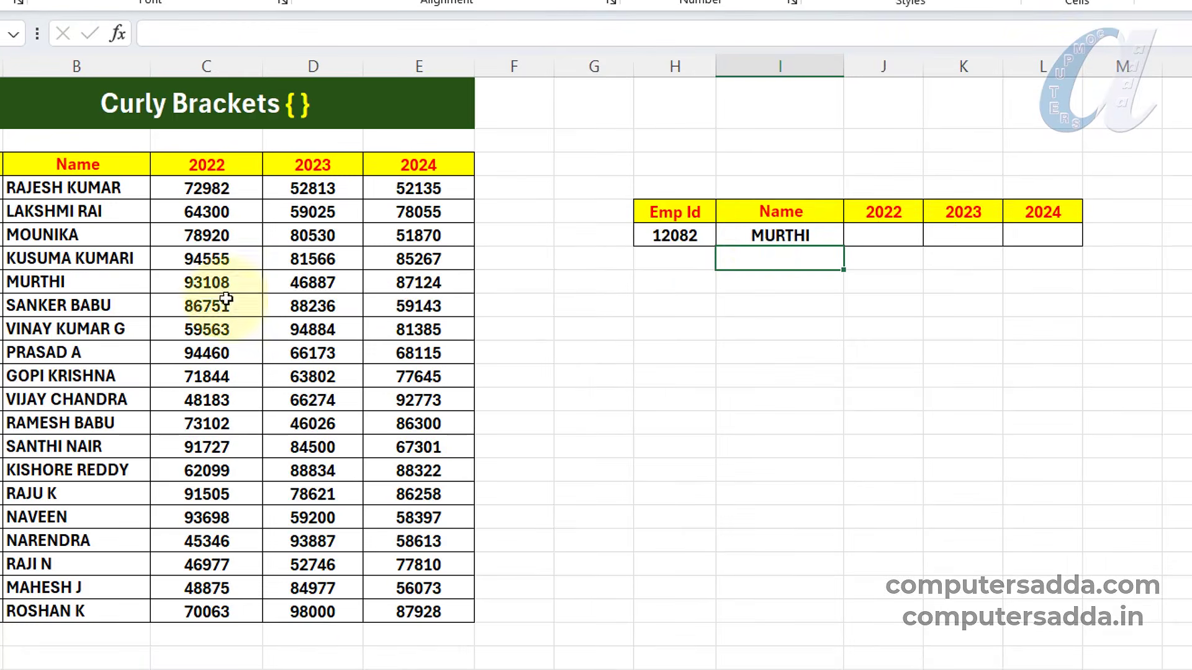
# Copy the VLOOKUP formula from I6 into J6 and set its column index to 3 for the 2022 value
pyautogui.click(788, 235)
pyautogui.doubleClick(781, 234)
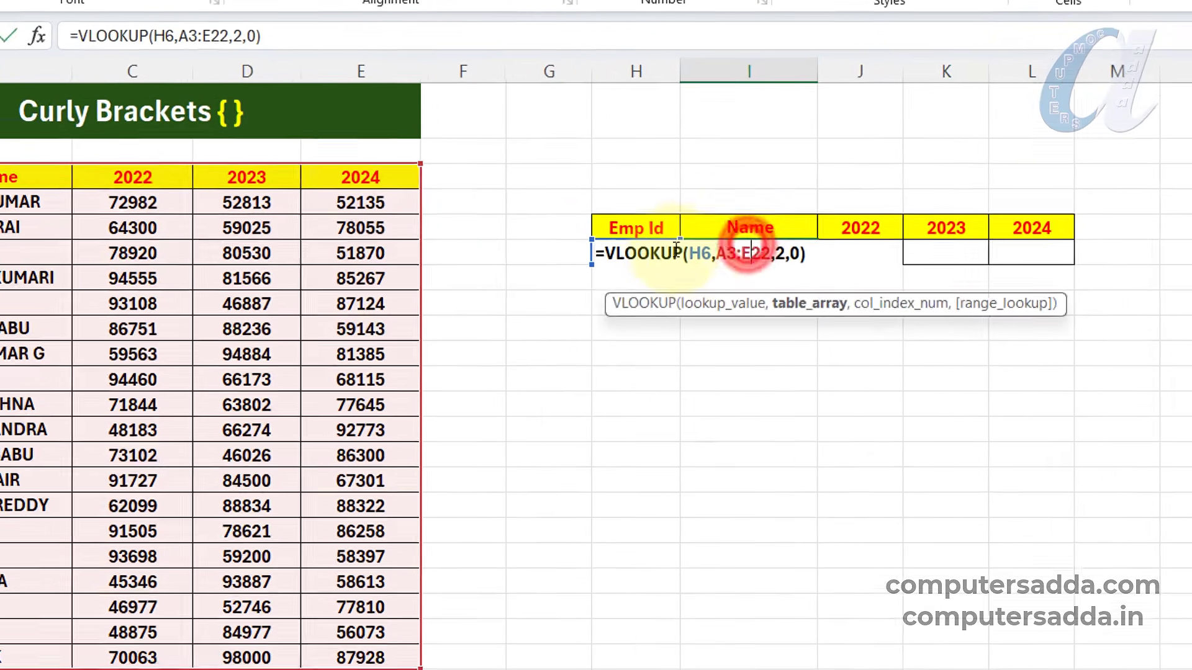
pyautogui.hotkey('ctrl', 'a')
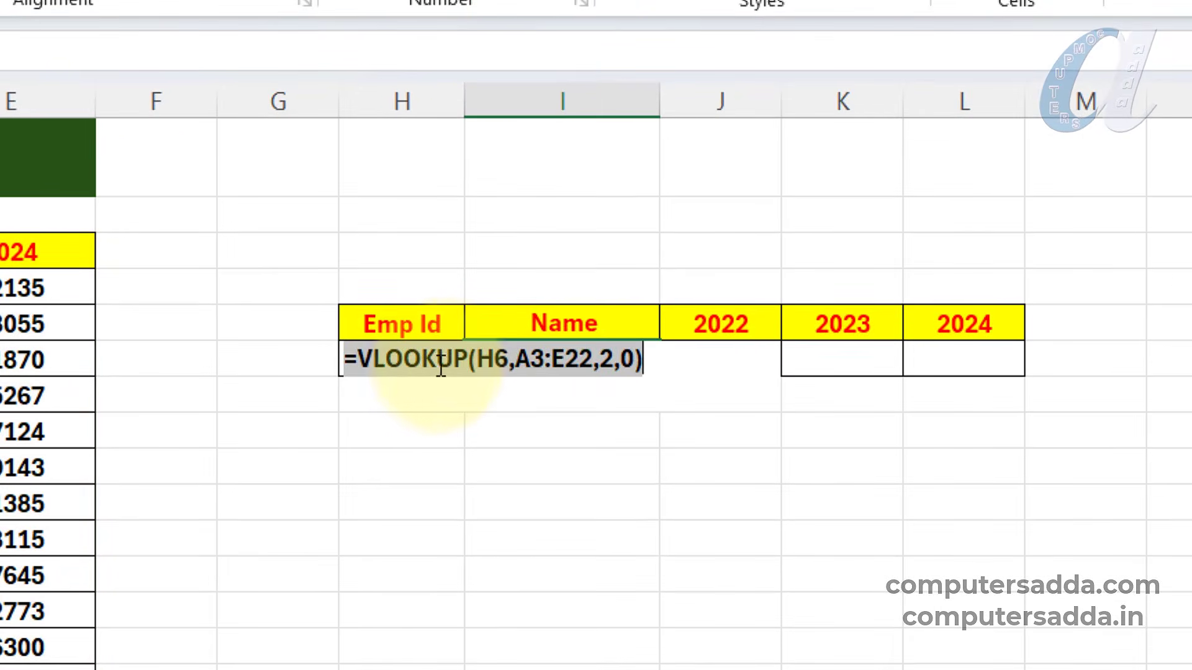
pyautogui.hotkey('ctrl', 'c')
pyautogui.press('Return')
pyautogui.click(732, 367)
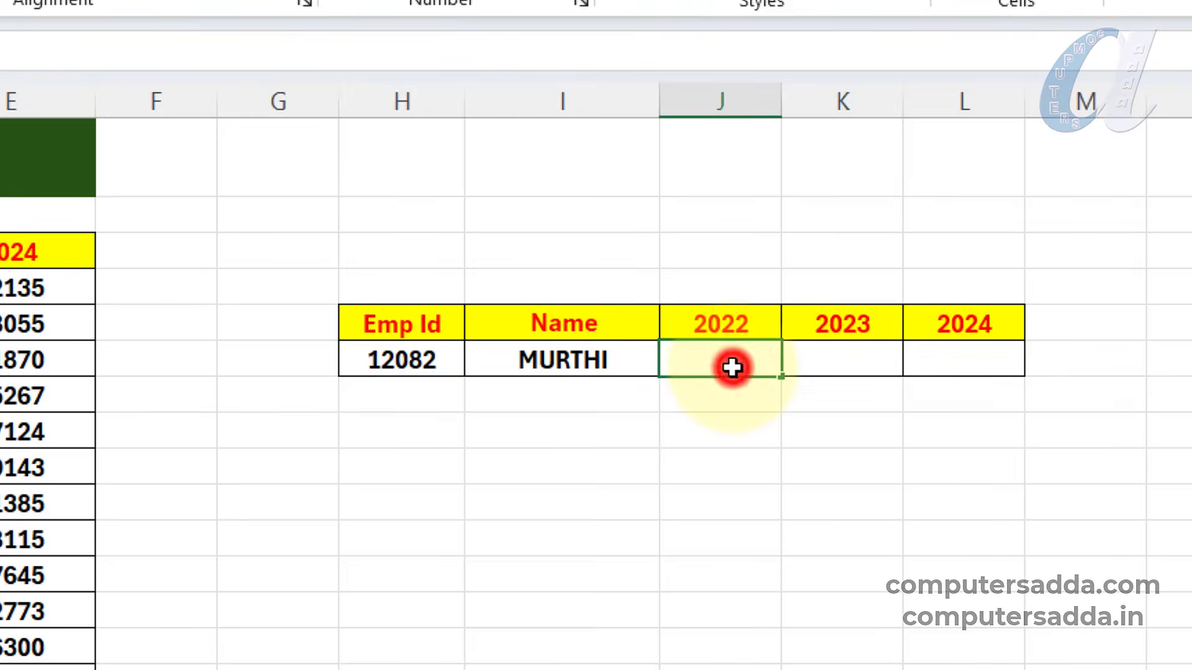
pyautogui.doubleClick(732, 369)
pyautogui.hotkey('ctrl', 'v')
pyautogui.doubleClick(799, 360)
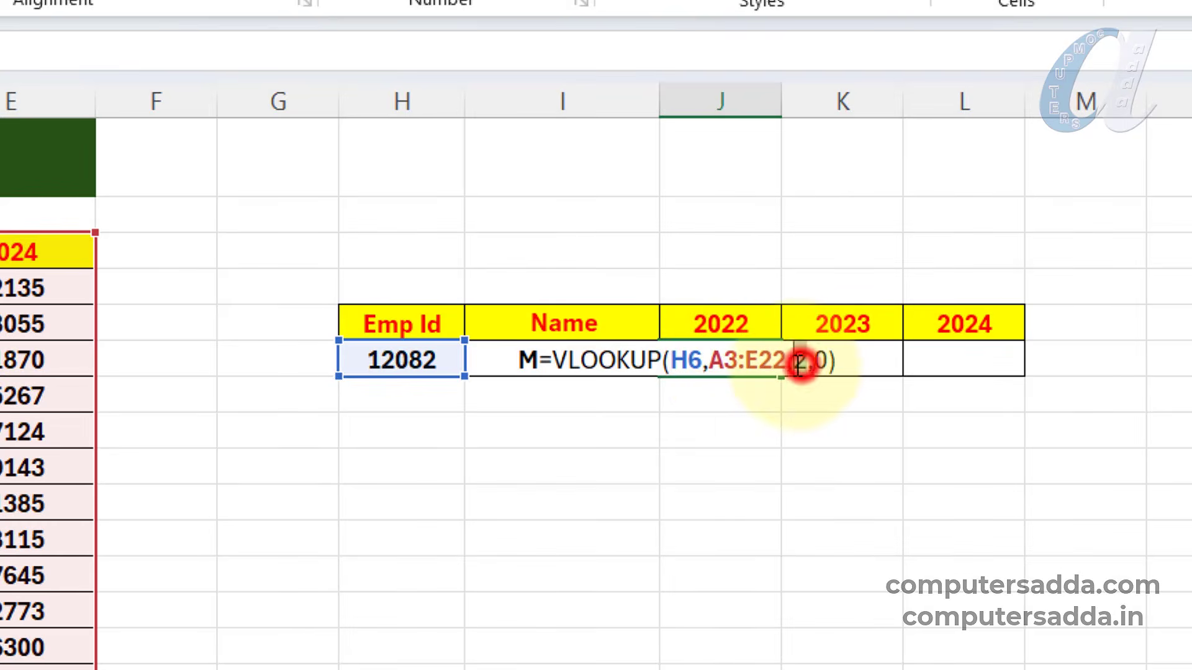
pyautogui.write('3')
pyautogui.press('Return')
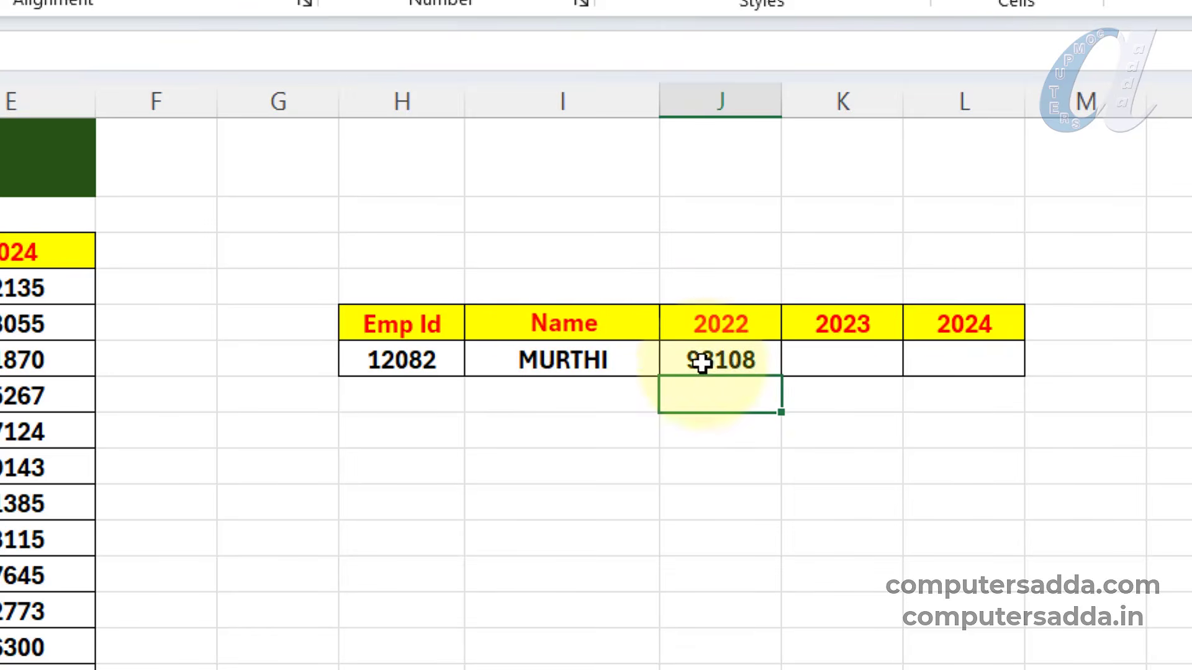
# Clear the contents of the lookup result cells I6:L6
pyautogui.click(848, 357)
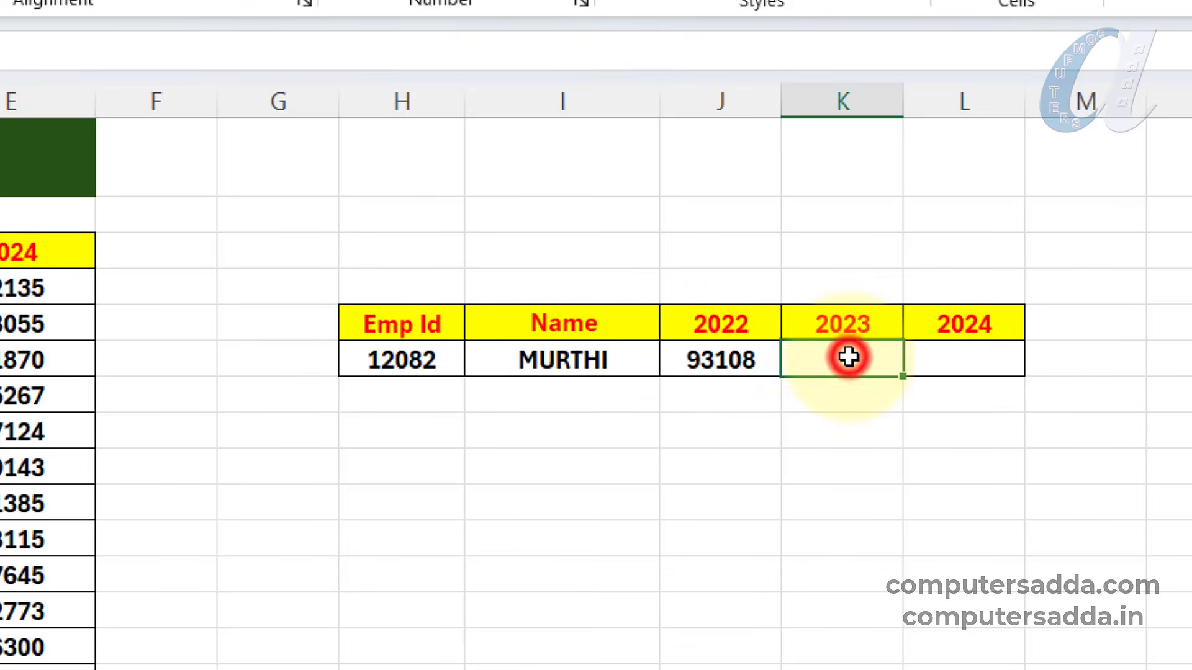
pyautogui.click(952, 357)
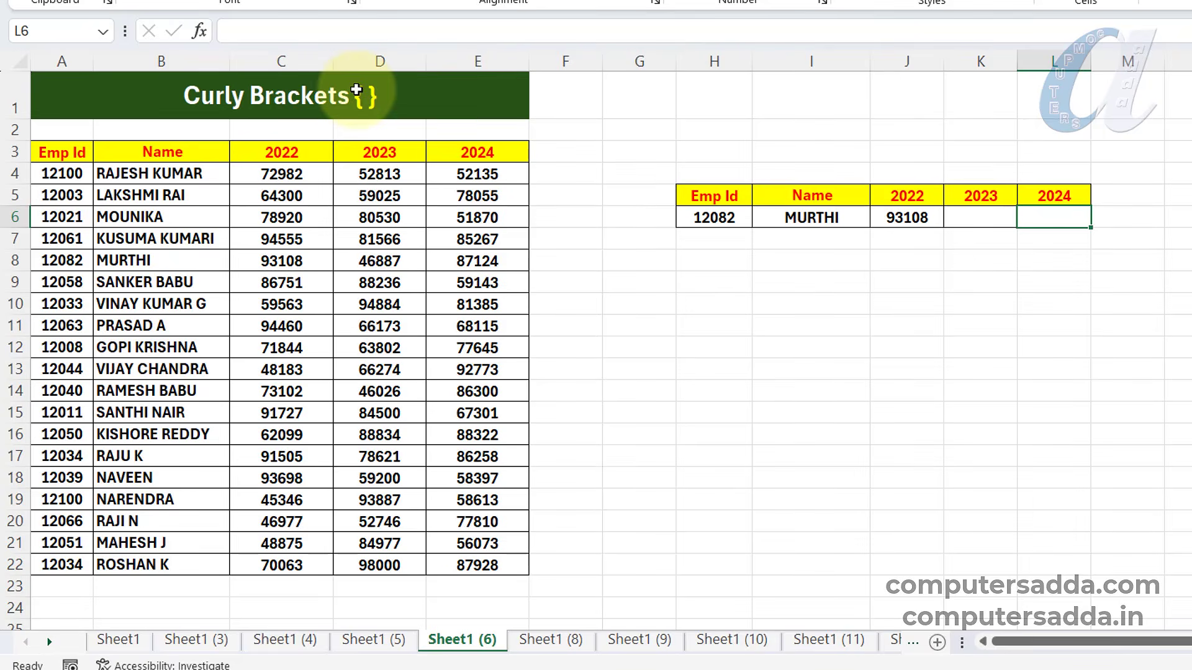
pyautogui.moveTo(807, 219); pyautogui.dragTo(1041, 211)
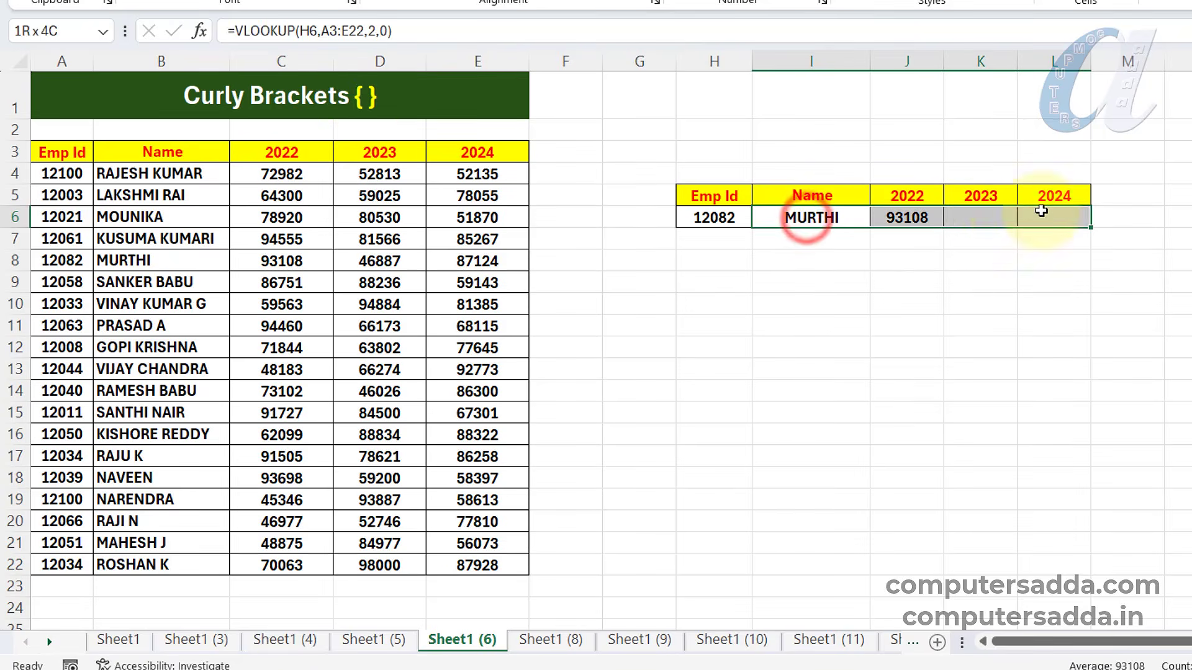
pyautogui.press('Delete')
# Enter the array formula =VLOOKUP(H6,A3:E22,{2,3,4,5},0) in cell I6 to return the name and all yearly values, and reopen it for review
pyautogui.click(810, 218)
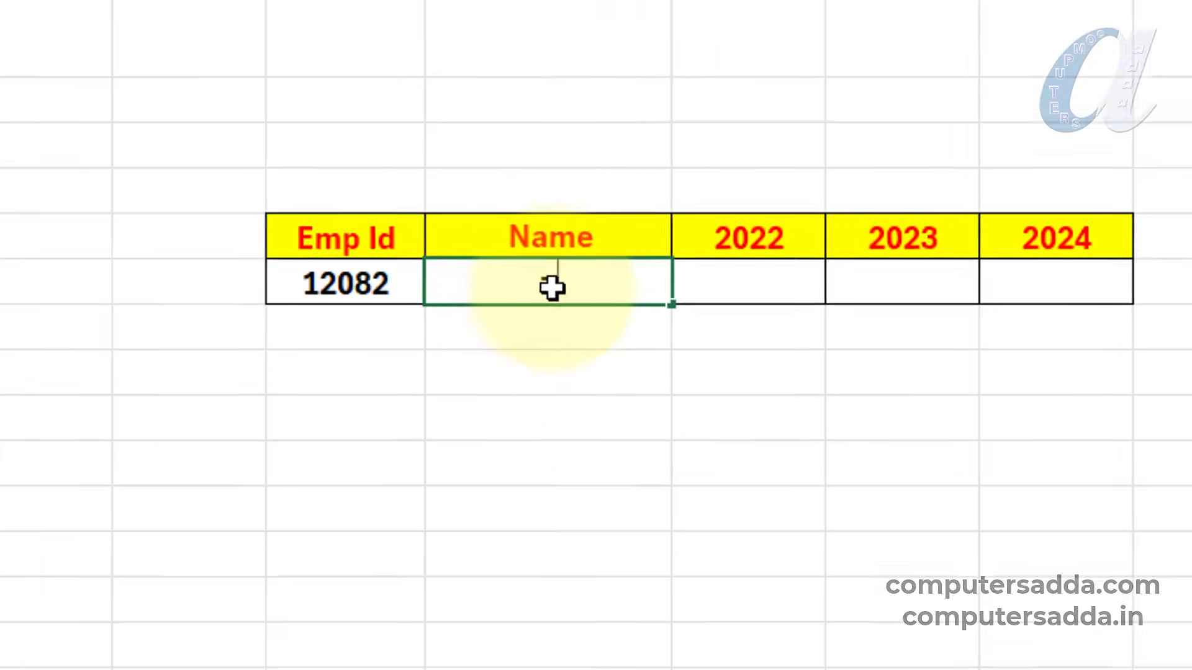
pyautogui.write('=VLO')
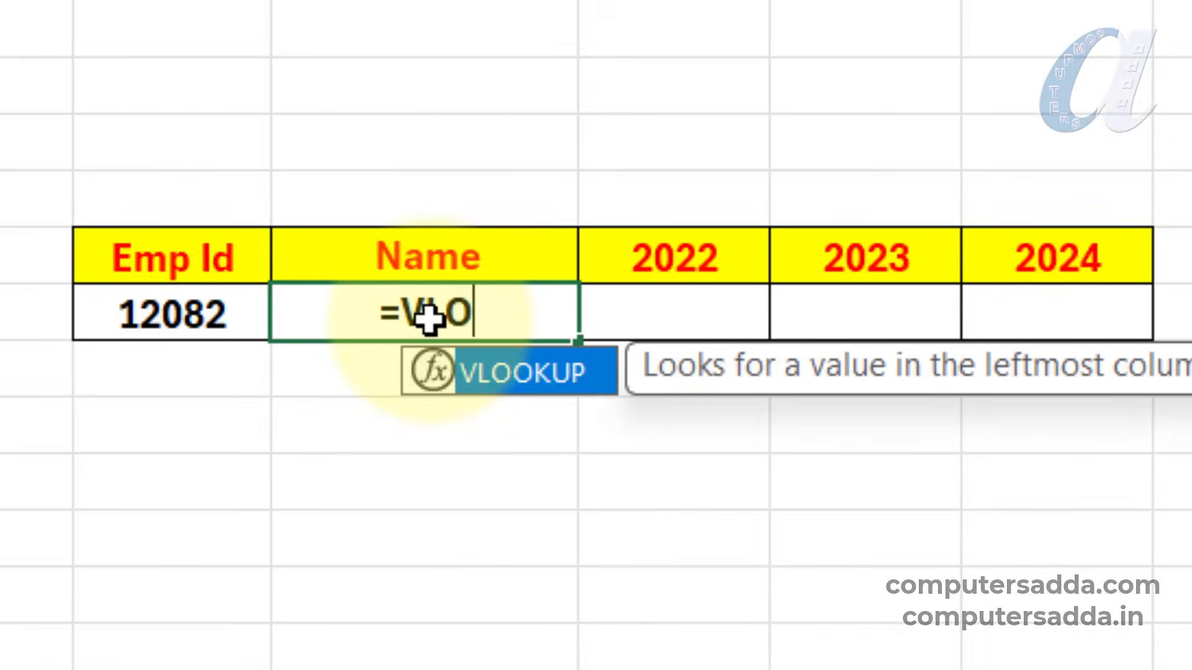
pyautogui.press('Tab')
pyautogui.click(171, 311)
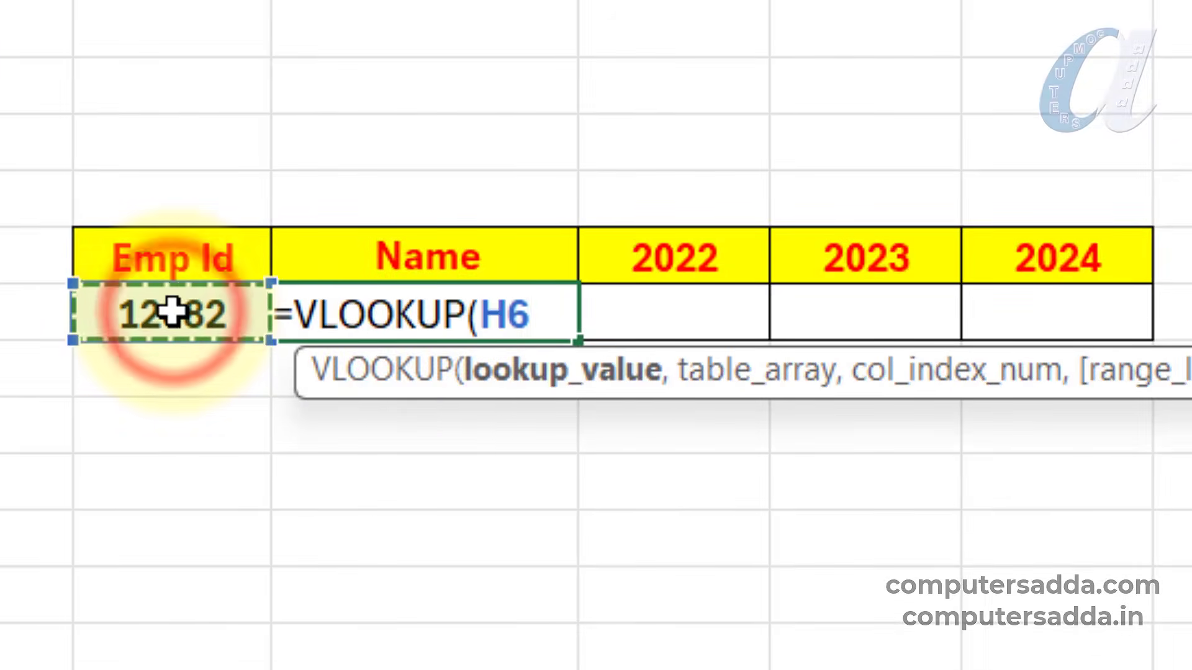
pyautogui.write(',')
pyautogui.moveTo(0, 142); pyautogui.dragTo(0, 496)
pyautogui.write(',{2,3,4,5')
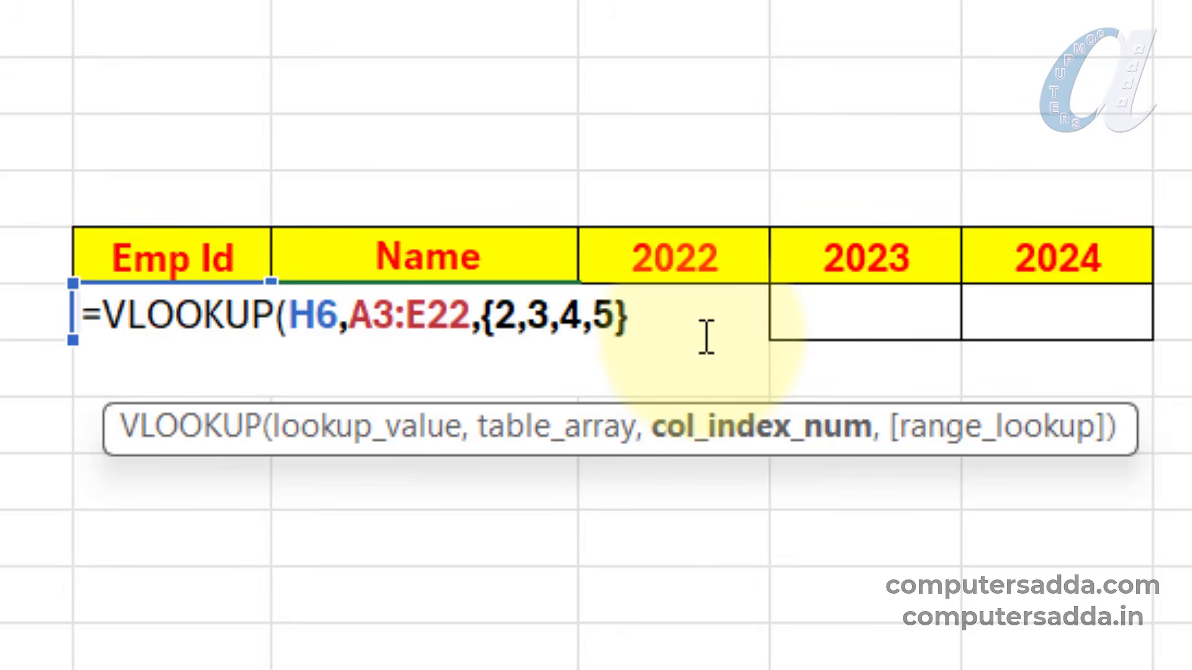
pyautogui.write(',')
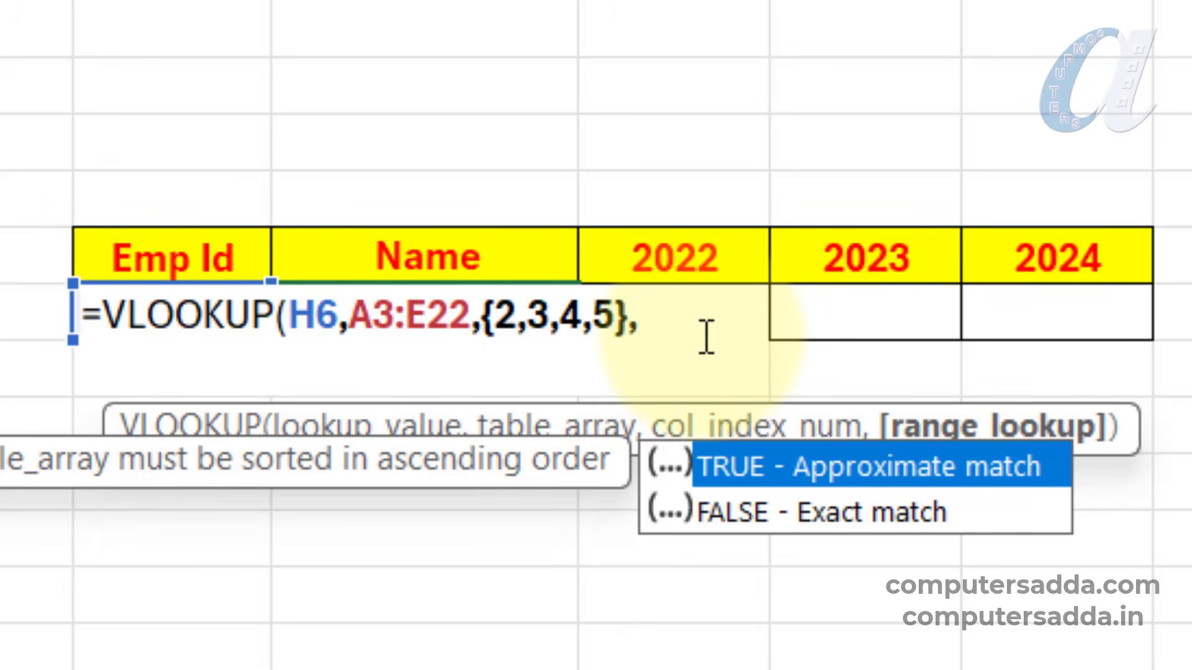
pyautogui.write('0)')
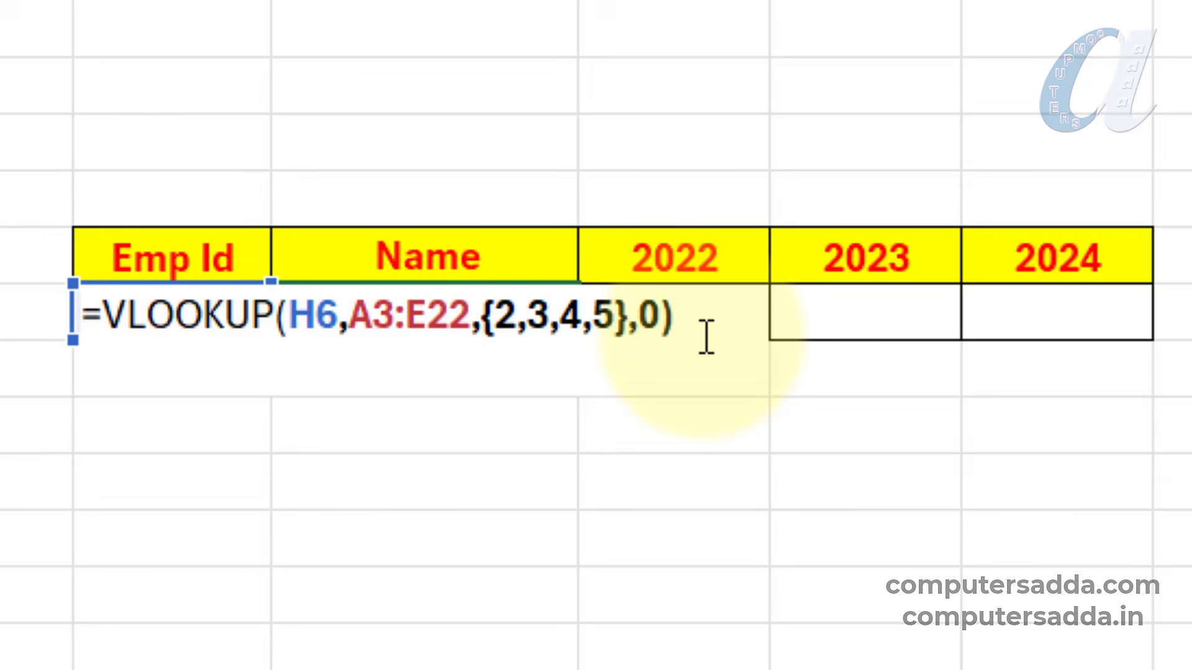
pyautogui.press('Return')
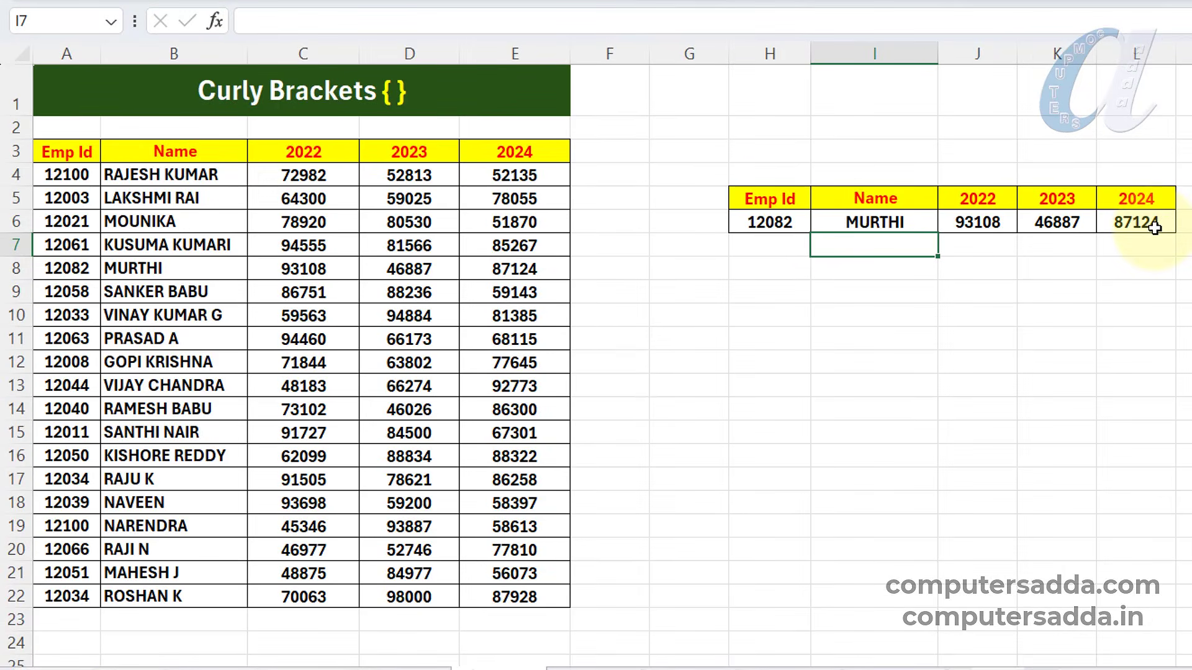
pyautogui.click(875, 222)
pyautogui.doubleClick(875, 222)
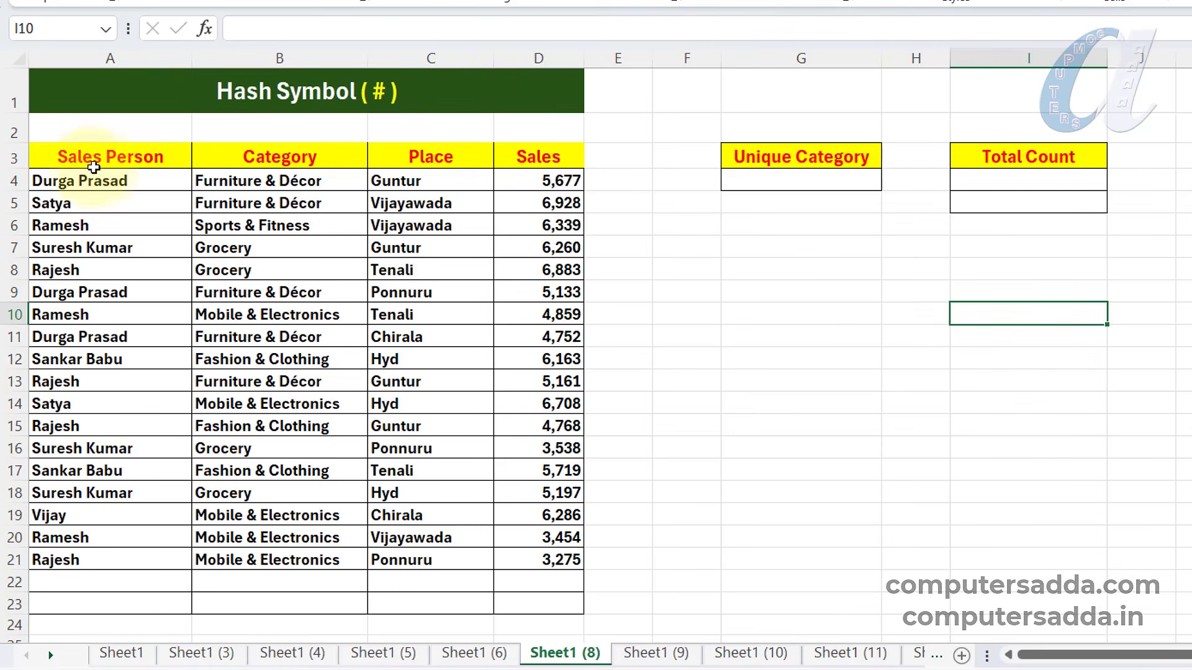
# Examine the Sales Person, Category, Place and Sales columns of the data on Sheet1 (8)
pyautogui.moveTo(124, 183); pyautogui.dragTo(93, 471)
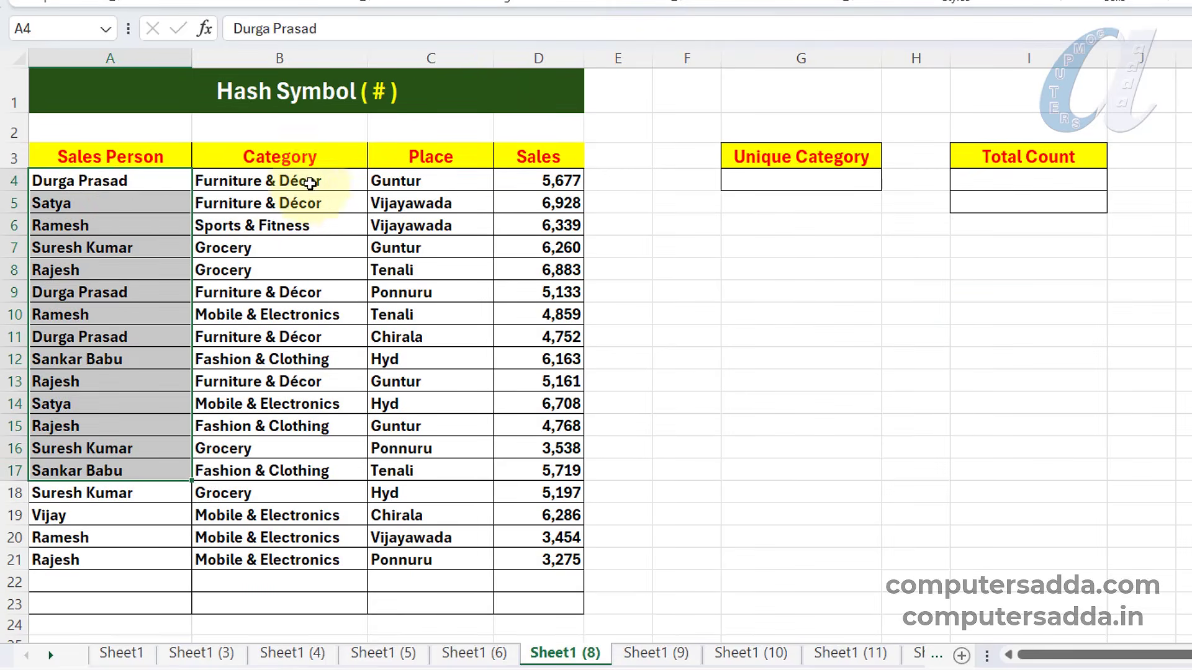
pyautogui.moveTo(308, 181); pyautogui.dragTo(308, 472)
pyautogui.click(448, 181)
pyautogui.moveTo(448, 262); pyautogui.dragTo(434, 490)
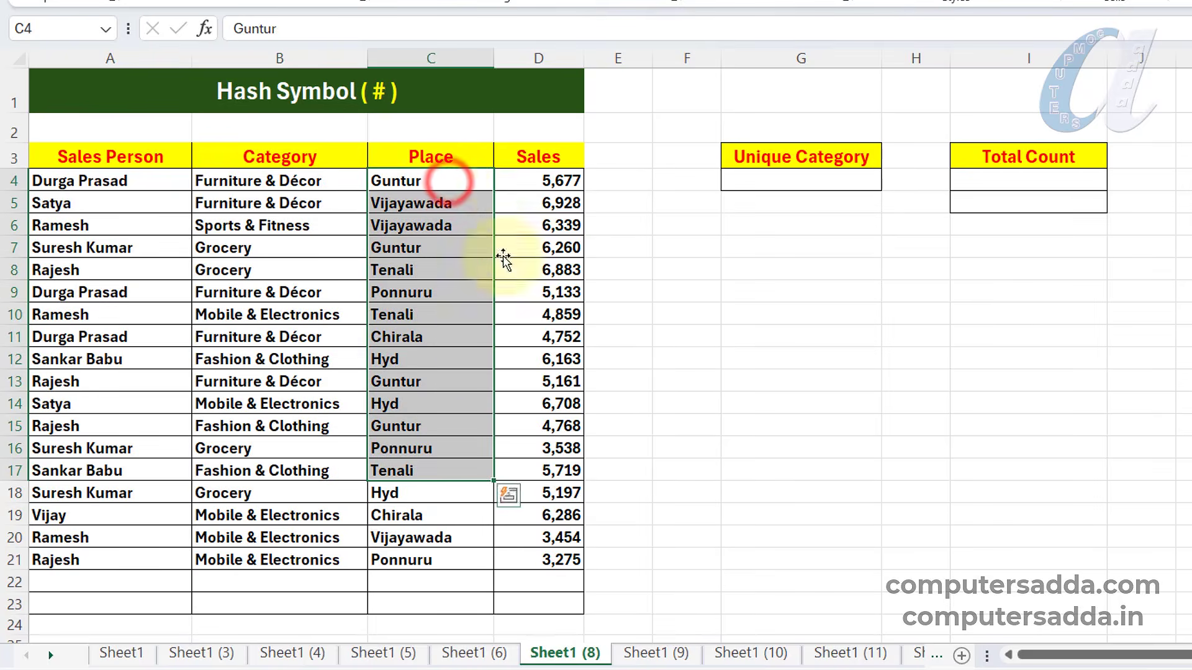
pyautogui.moveTo(525, 181); pyautogui.dragTo(530, 568)
pyautogui.click(916, 447)
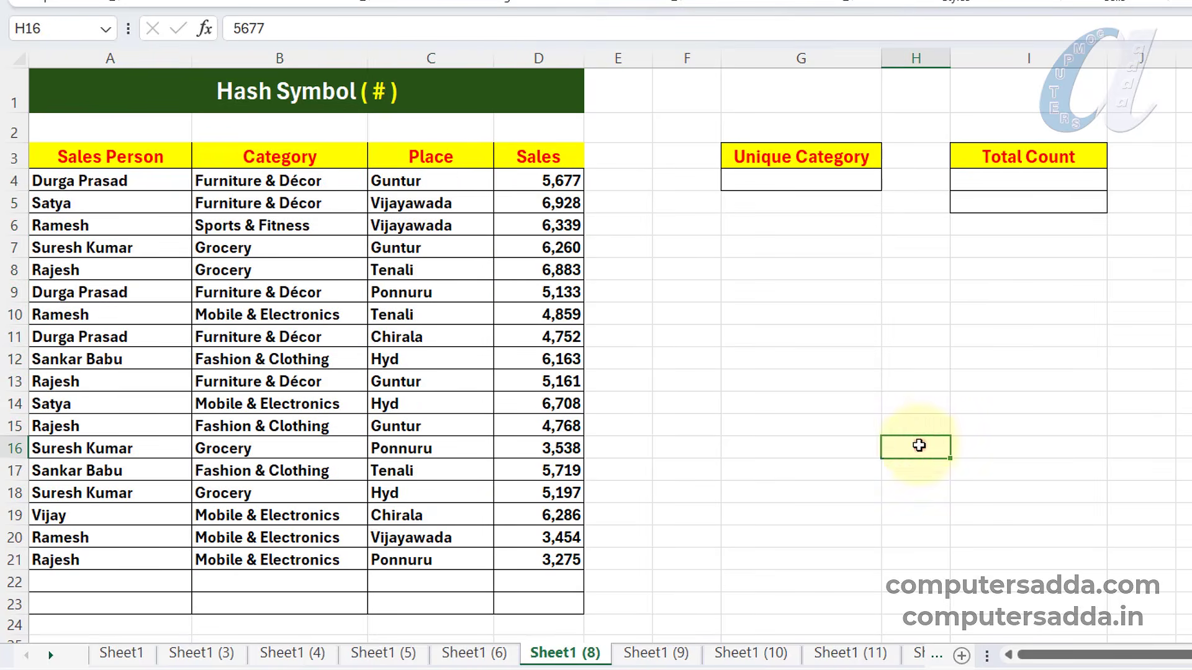
pyautogui.moveTo(93, 181); pyautogui.dragTo(75, 448)
pyautogui.moveTo(295, 339); pyautogui.dragTo(279, 559)
# Enter =UNIQUE(B4:B21) in cell G4 to list the distinct categories under Unique Category
pyautogui.click(749, 182)
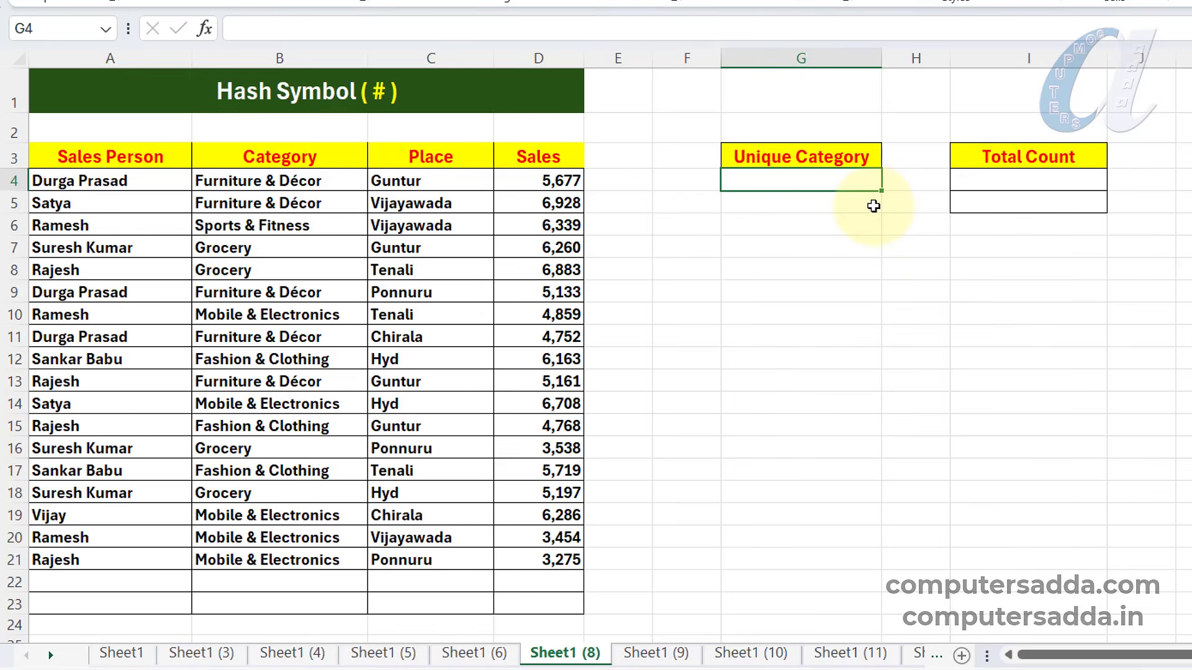
pyautogui.write('=UNI')
pyautogui.press('Down')
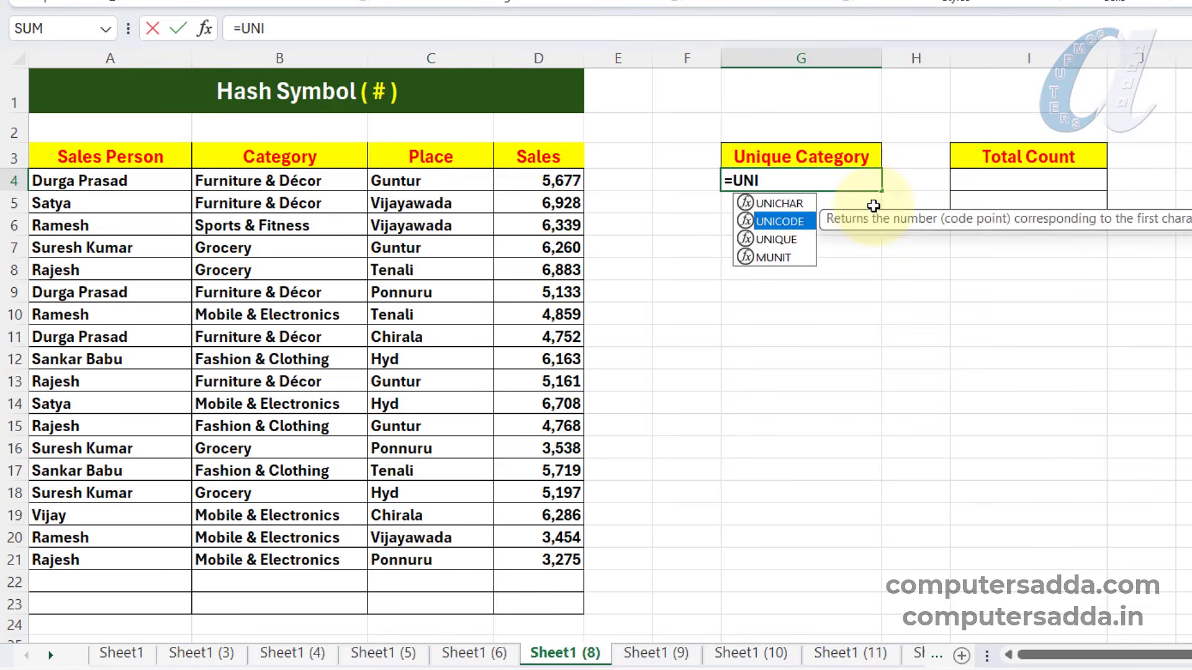
pyautogui.press('Down')
pyautogui.press('Tab')
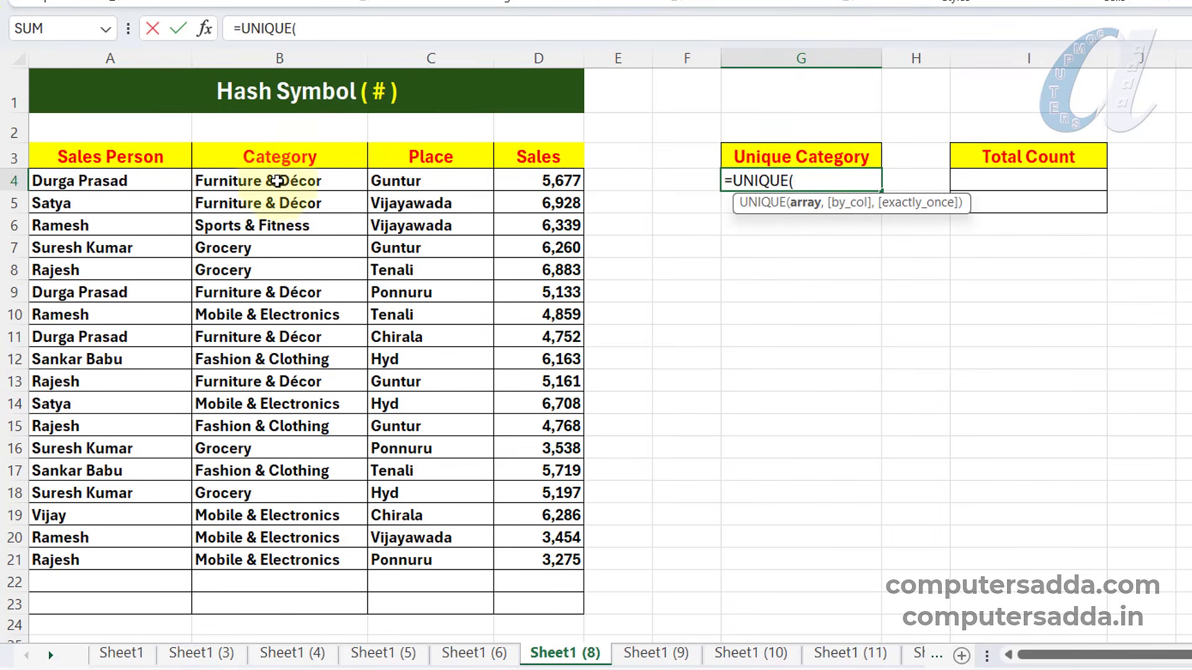
pyautogui.moveTo(277, 181); pyautogui.dragTo(274, 561)
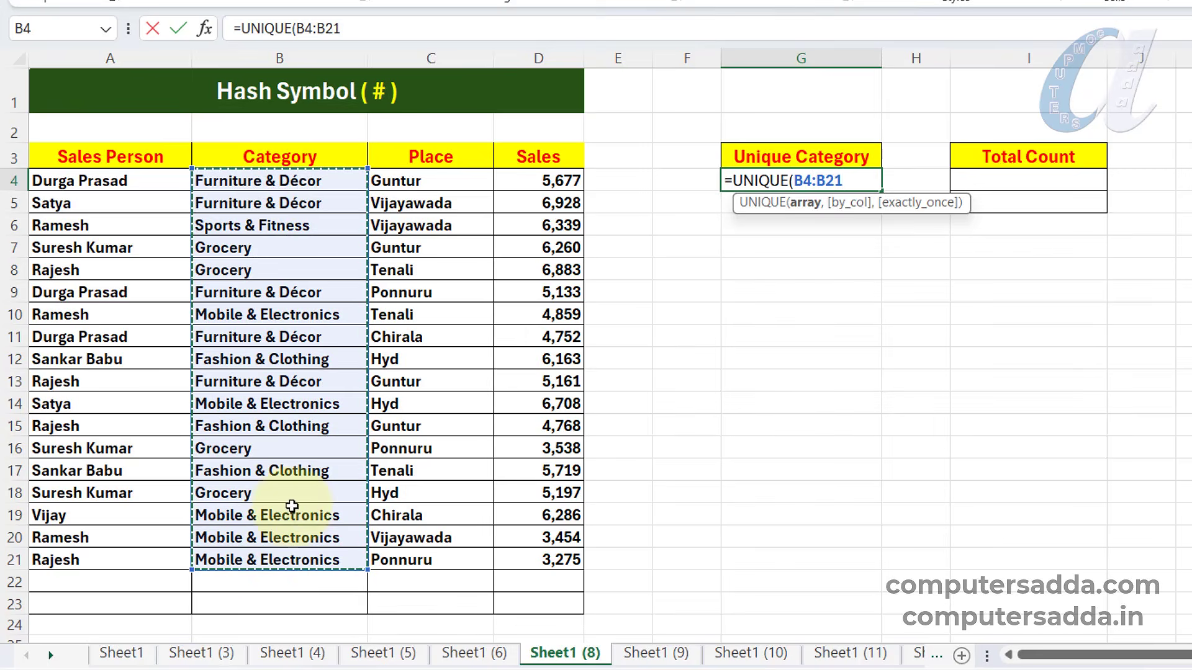
pyautogui.press('Return')
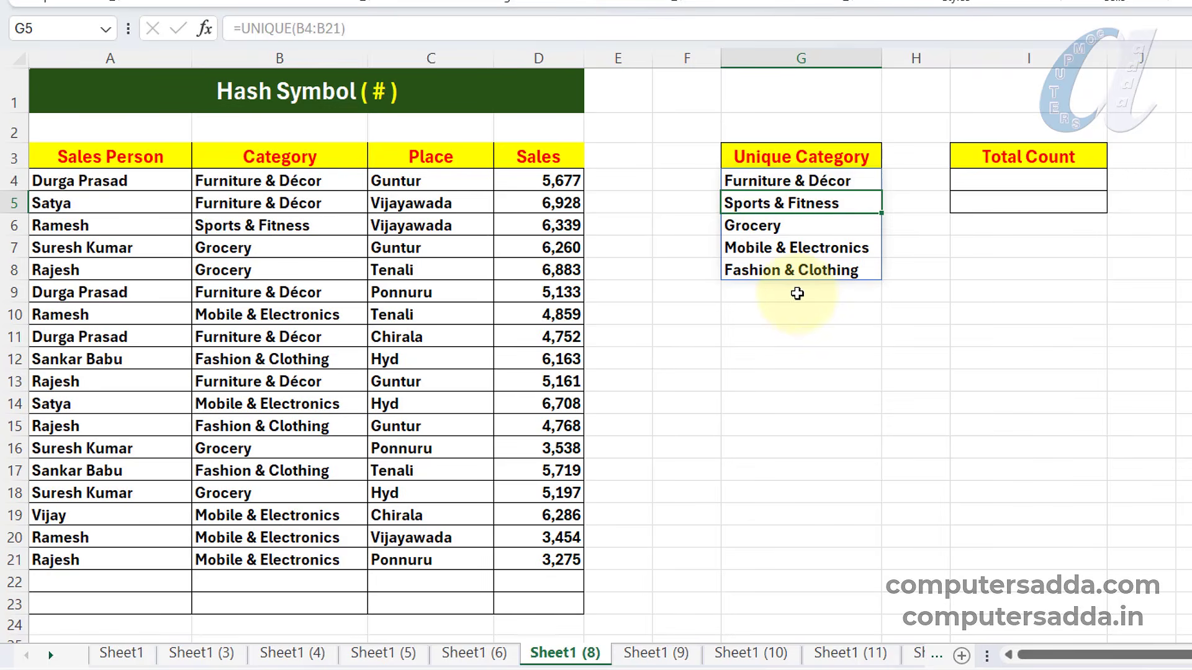
# Enter =COUNTA(G4:G8) in cell I4 to count the listed unique categories
pyautogui.click(1054, 179)
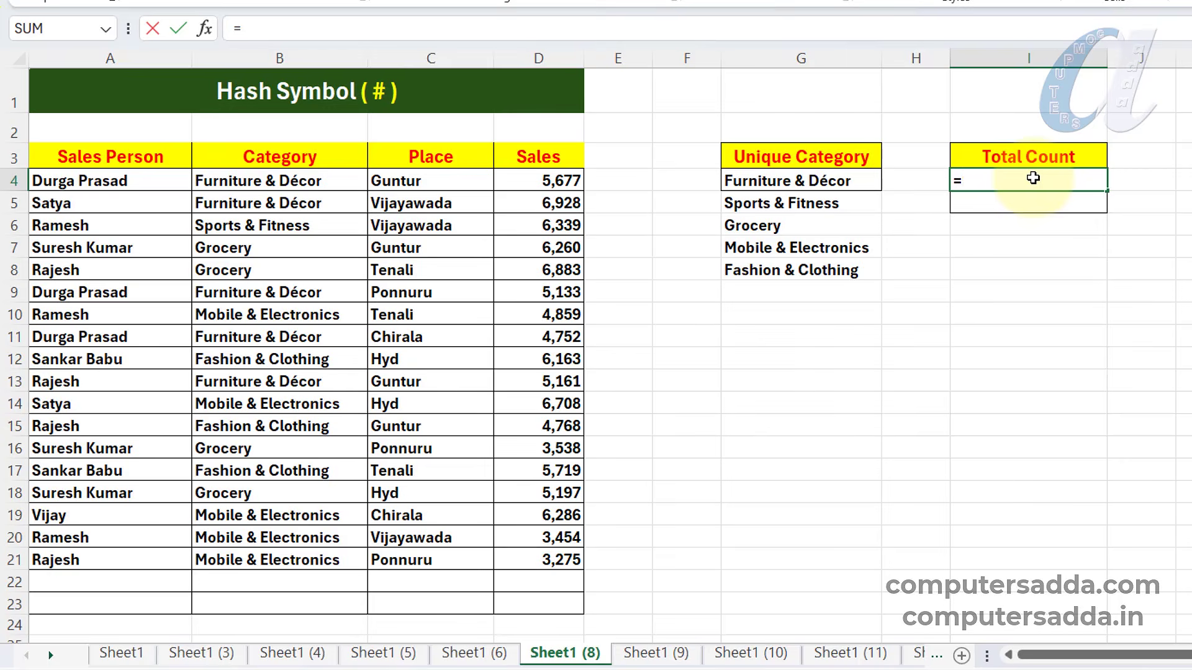
pyautogui.write('COUN')
pyautogui.press('Down')
pyautogui.press('Tab')
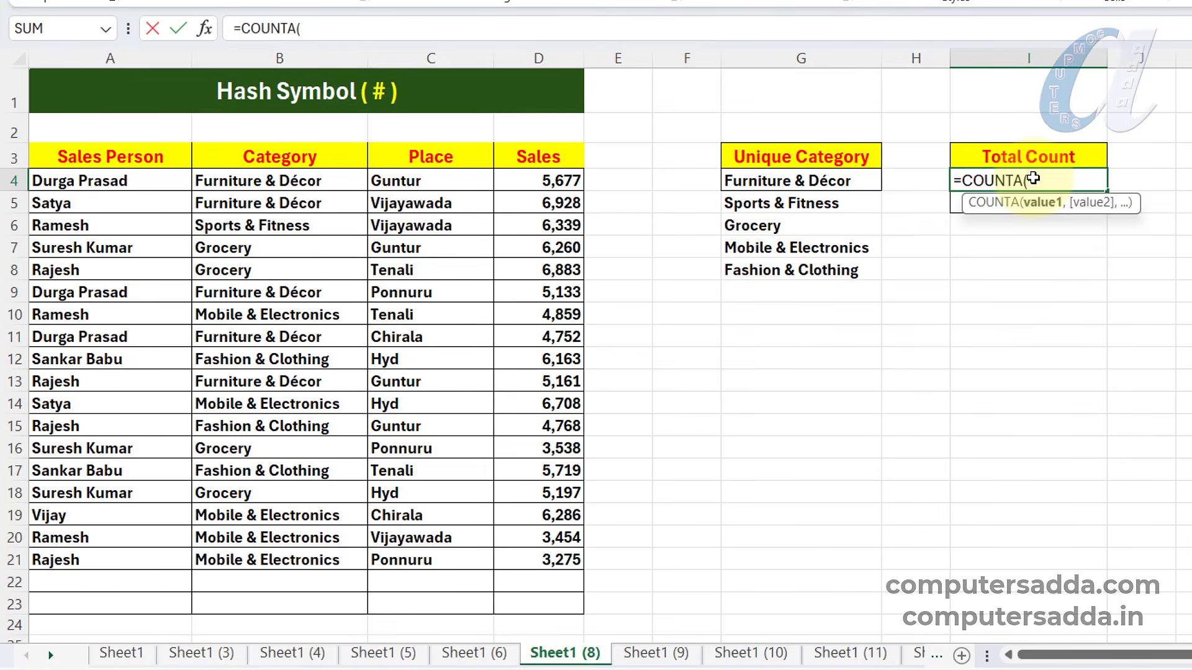
pyautogui.moveTo(801, 180); pyautogui.dragTo(856, 273)
pyautogui.write(')')
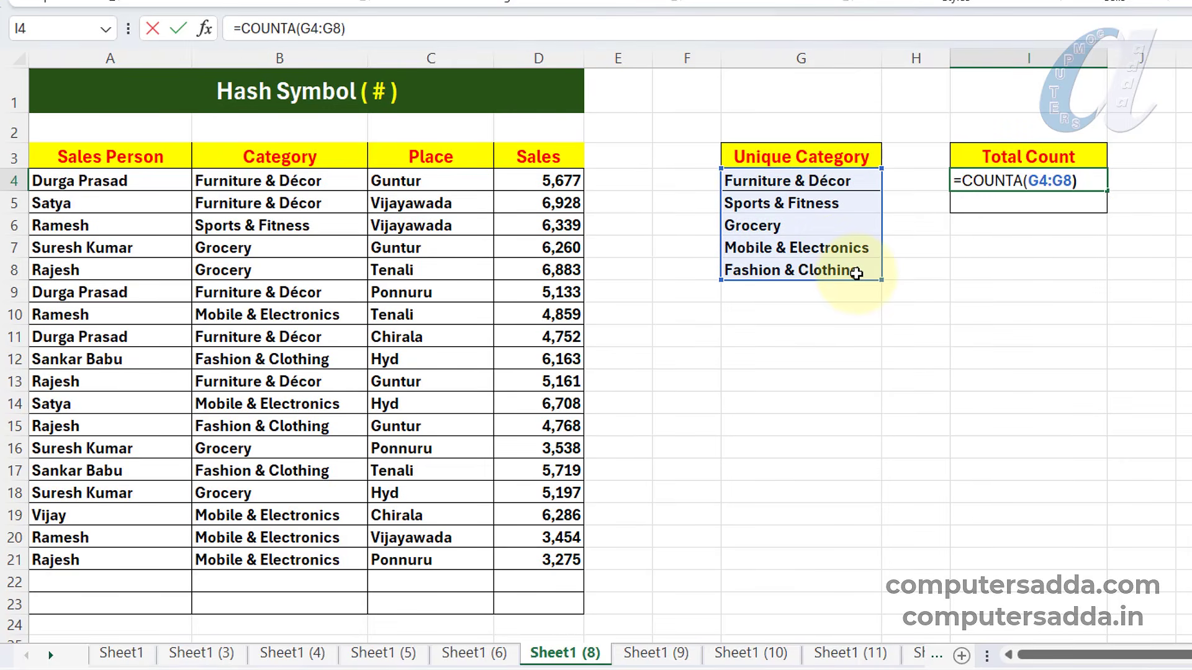
pyautogui.press('Return')
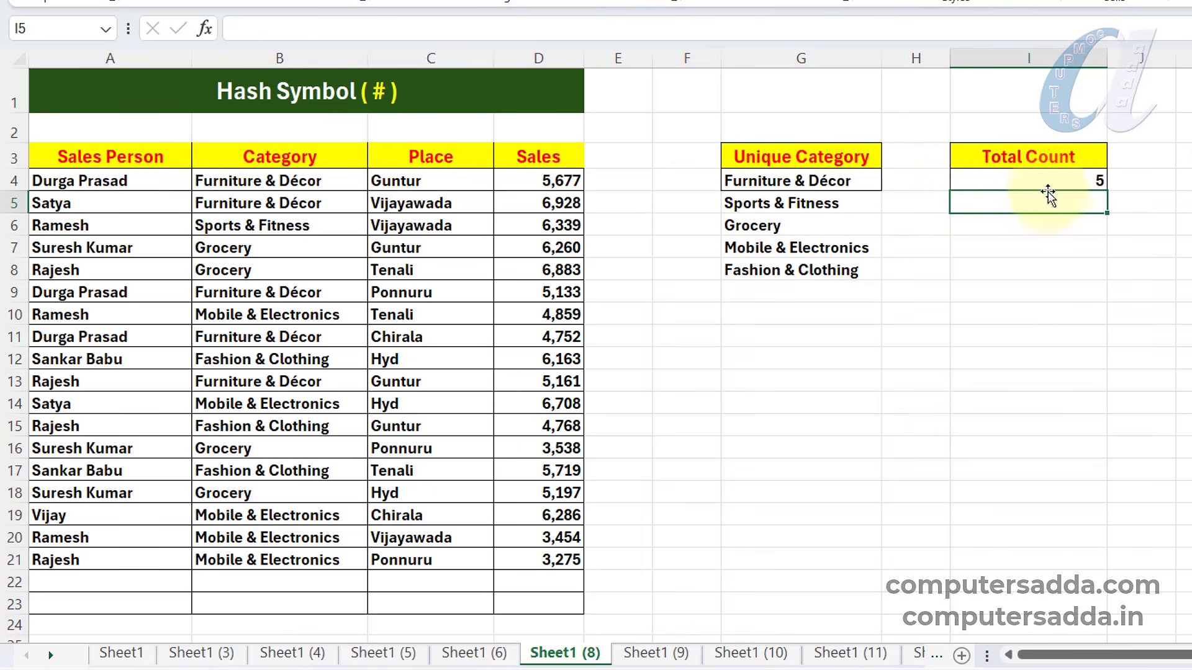
pyautogui.click(1060, 179)
pyautogui.click(801, 514)
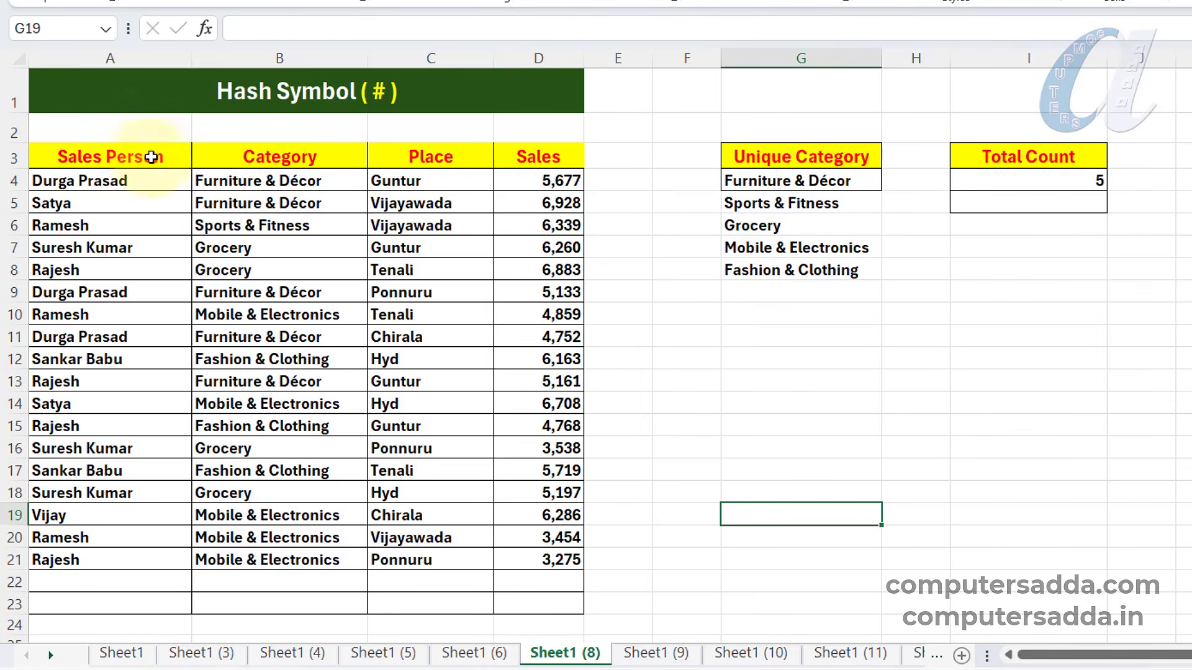
# Convert the sales data range A3:D21 into a table with headers
pyautogui.moveTo(110, 152); pyautogui.dragTo(520, 560)
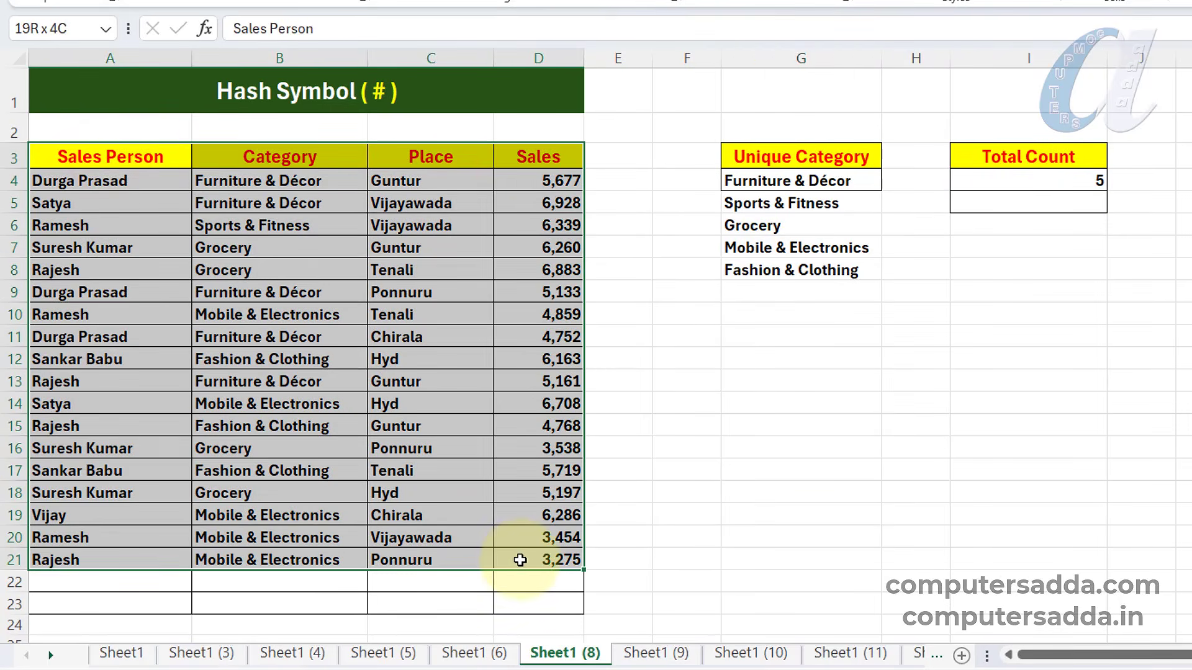
pyautogui.hotkey('ctrl', 't')
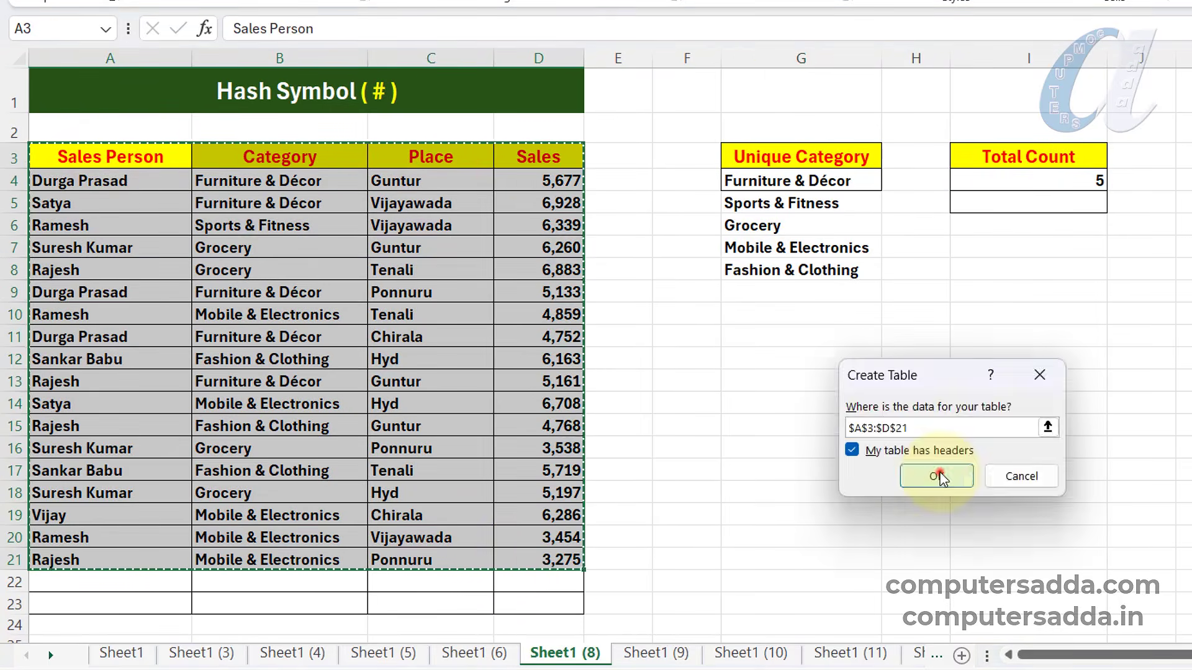
pyautogui.click(939, 472)
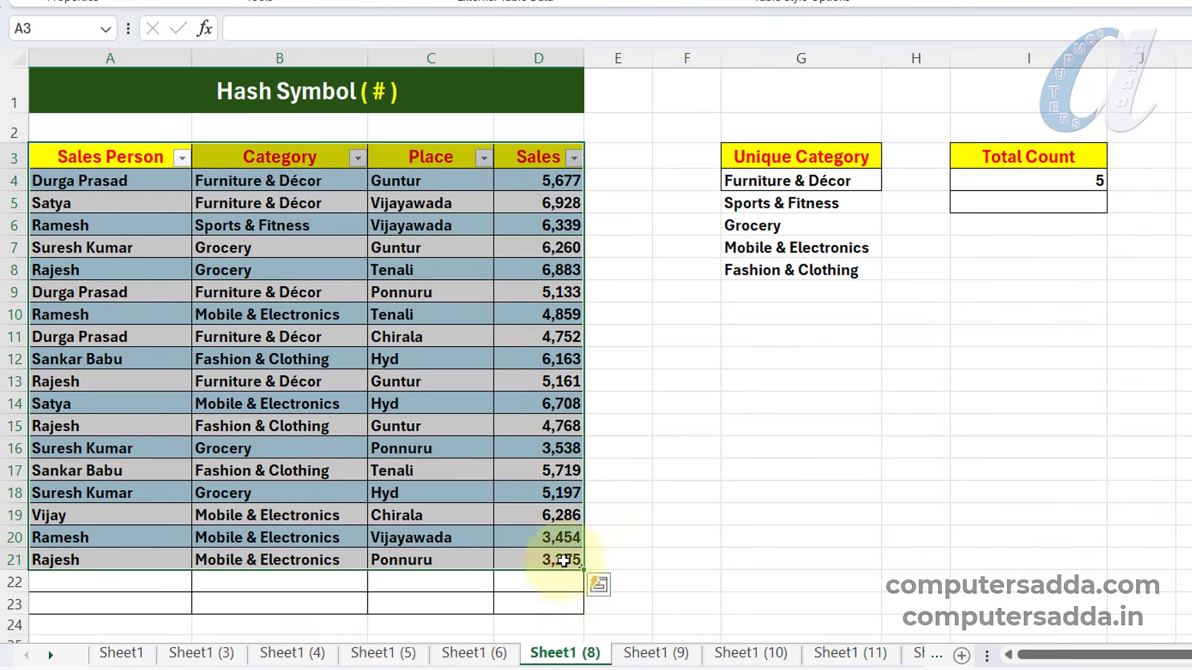
# Add a new record in row 22 of the sales table with a sales person's name, category Books, place Tenali and sales 5,000
pyautogui.click(538, 561)
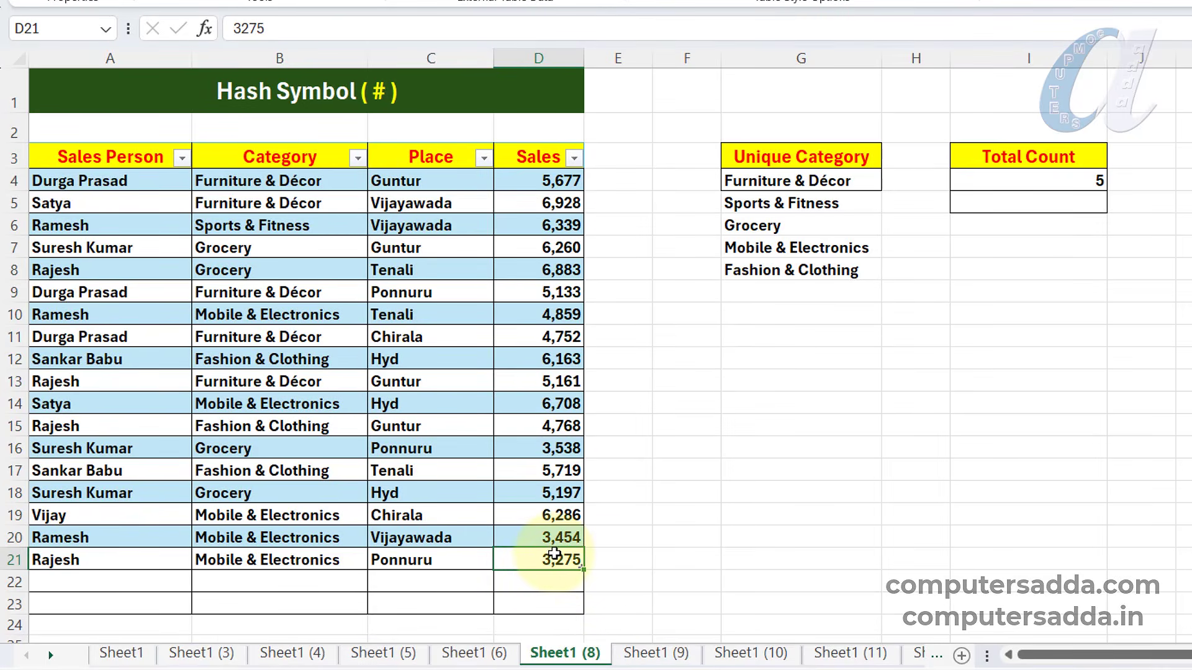
pyautogui.click(186, 582)
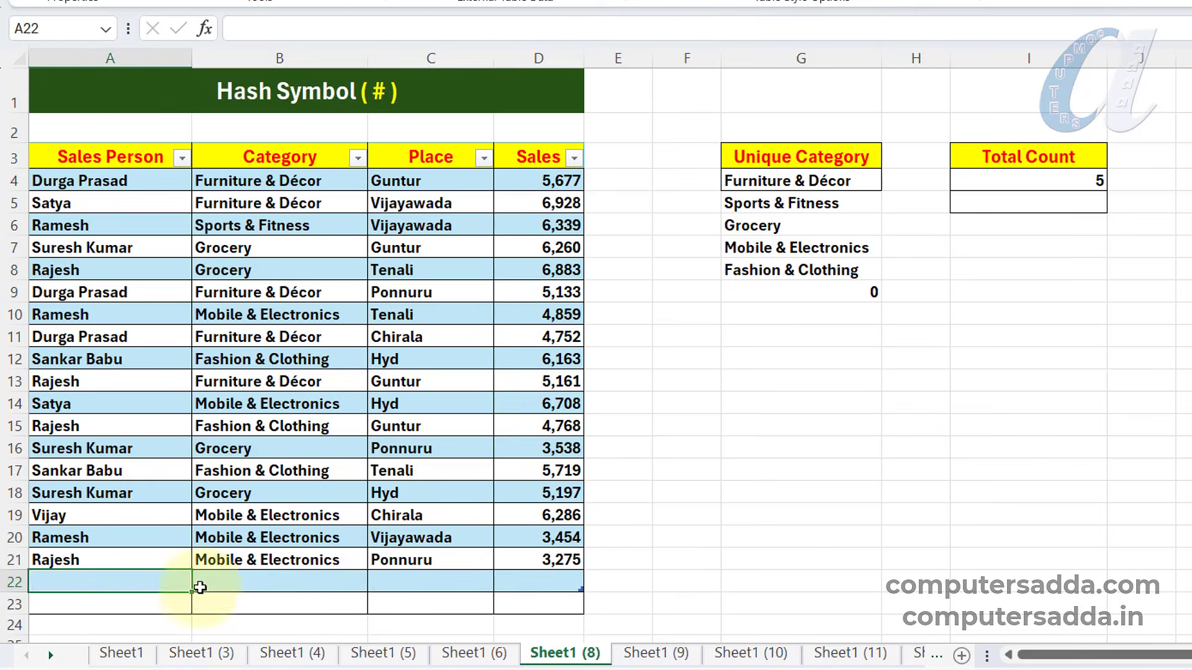
pyautogui.write('Ramesh')
pyautogui.press('Tab')
pyautogui.write('Books')
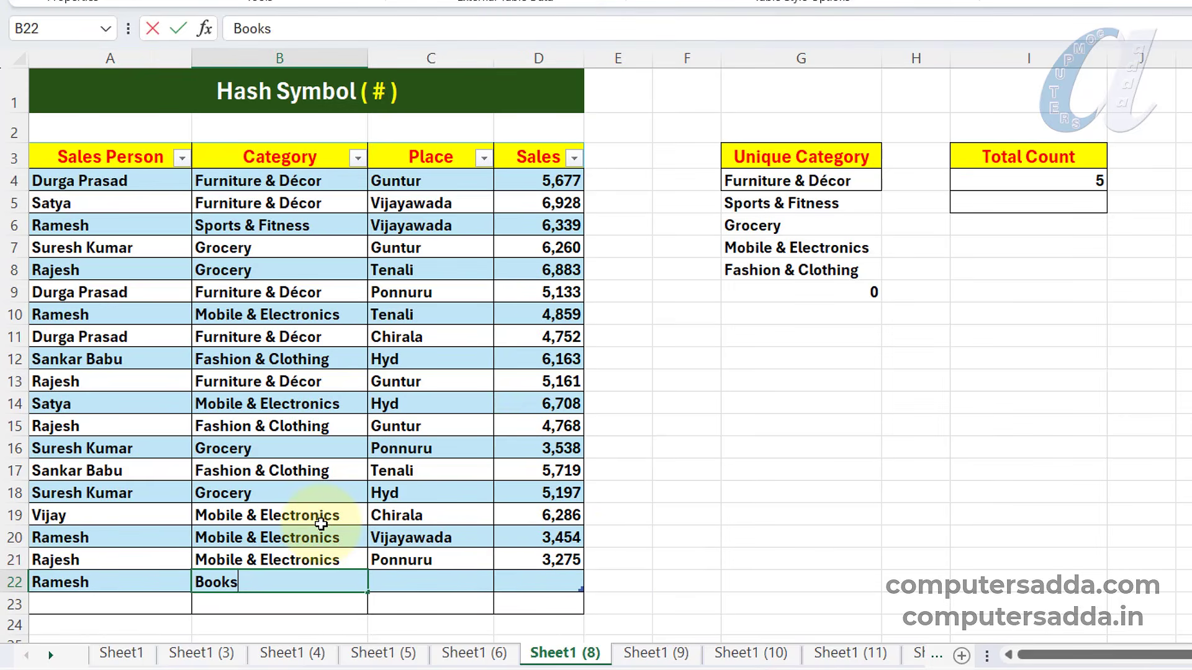
pyautogui.press('Tab')
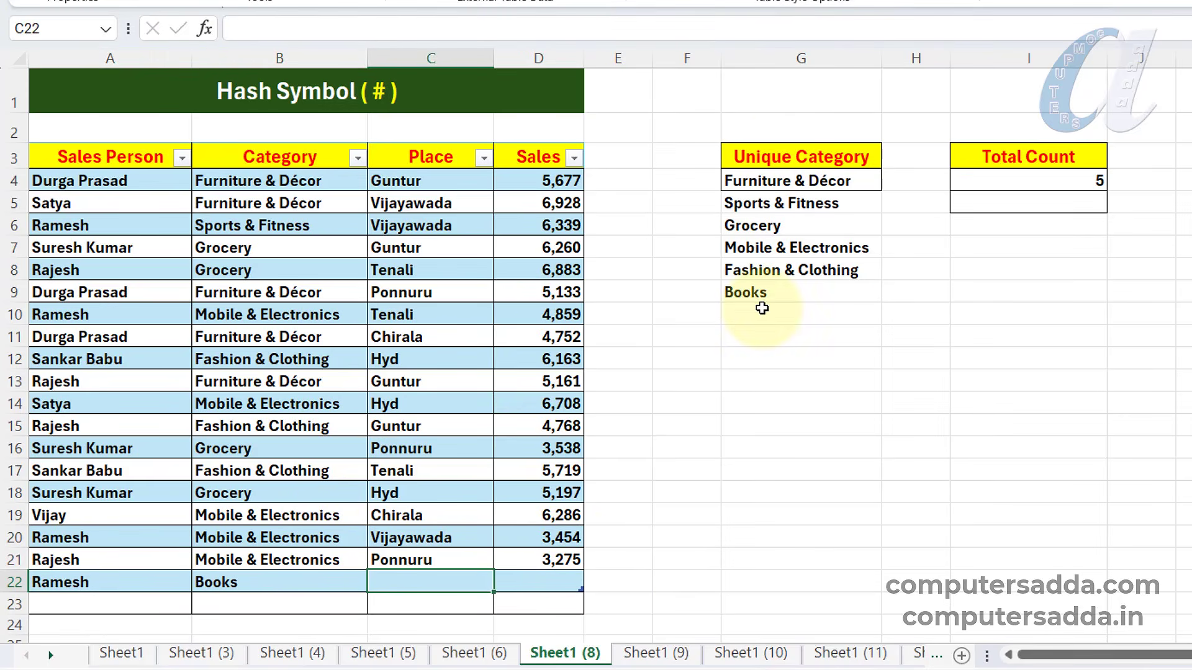
pyautogui.write('te')
pyautogui.press('Tab')
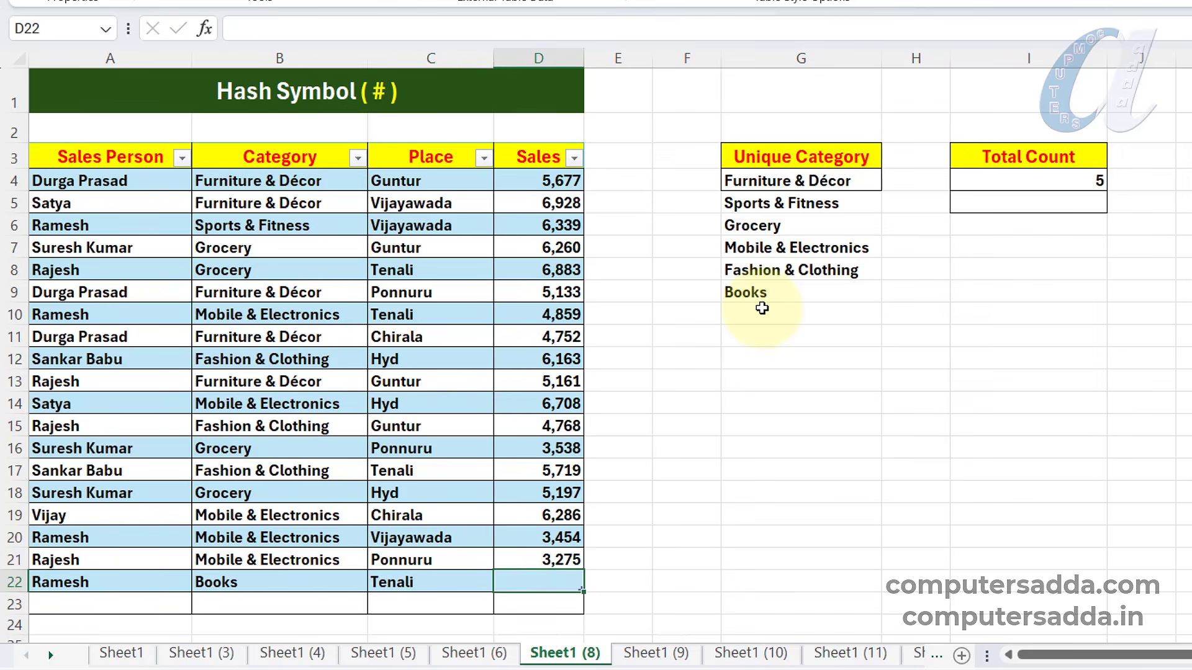
pyautogui.press('Return')
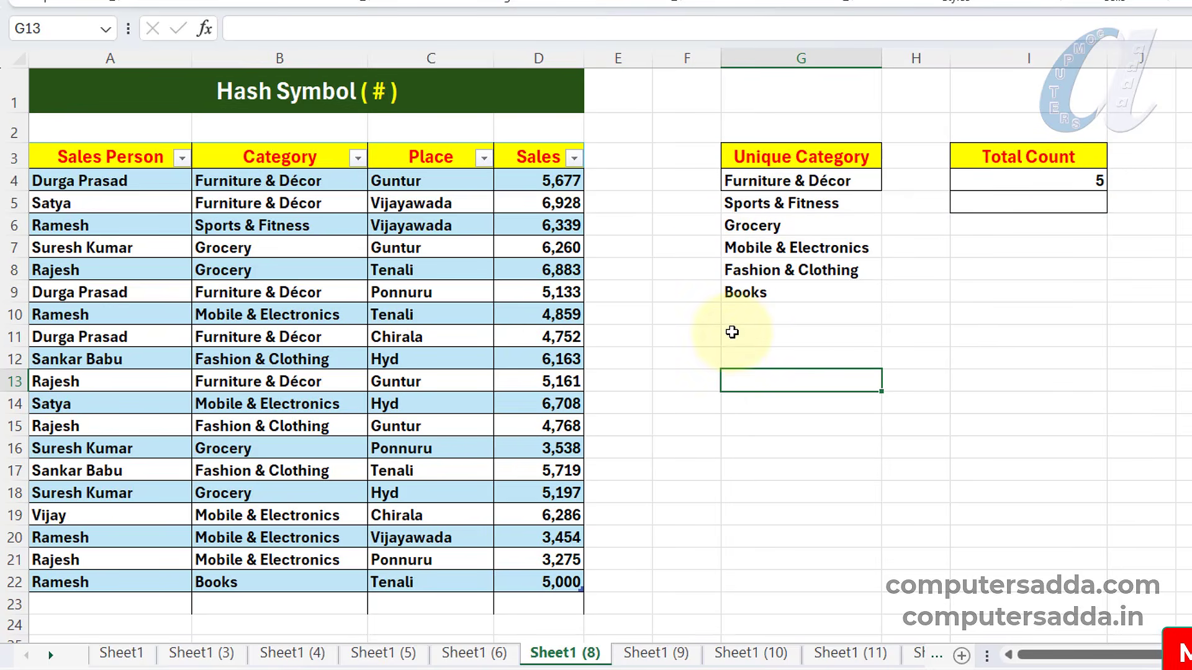
pyautogui.click(1091, 197)
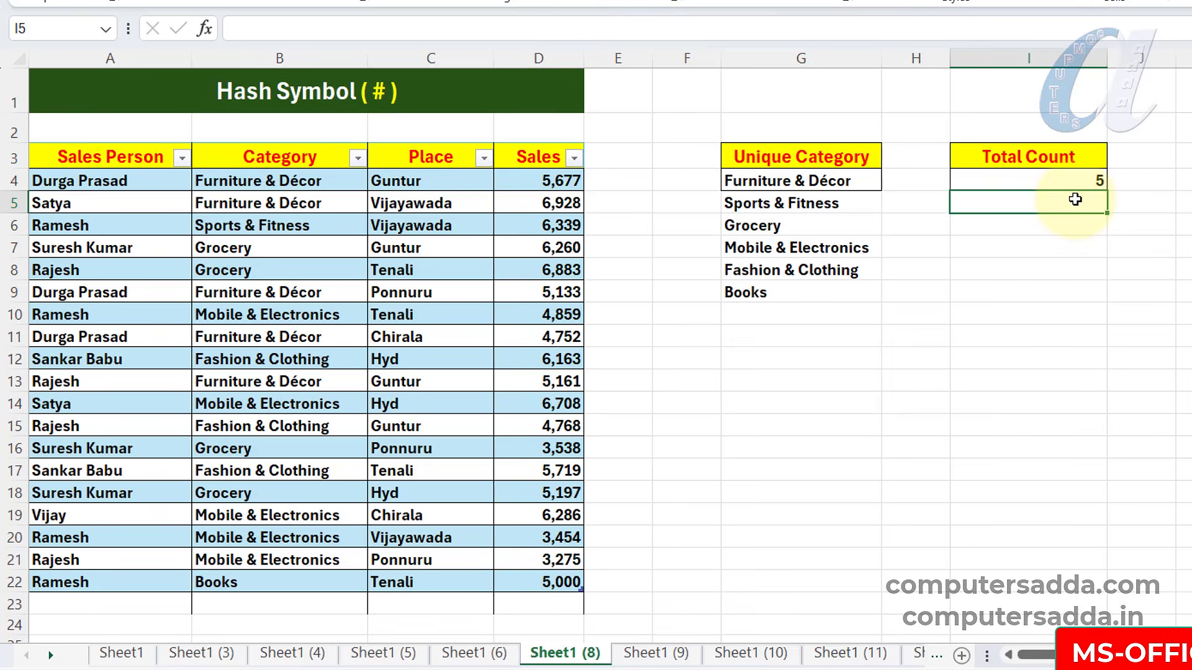
pyautogui.write('=coun')
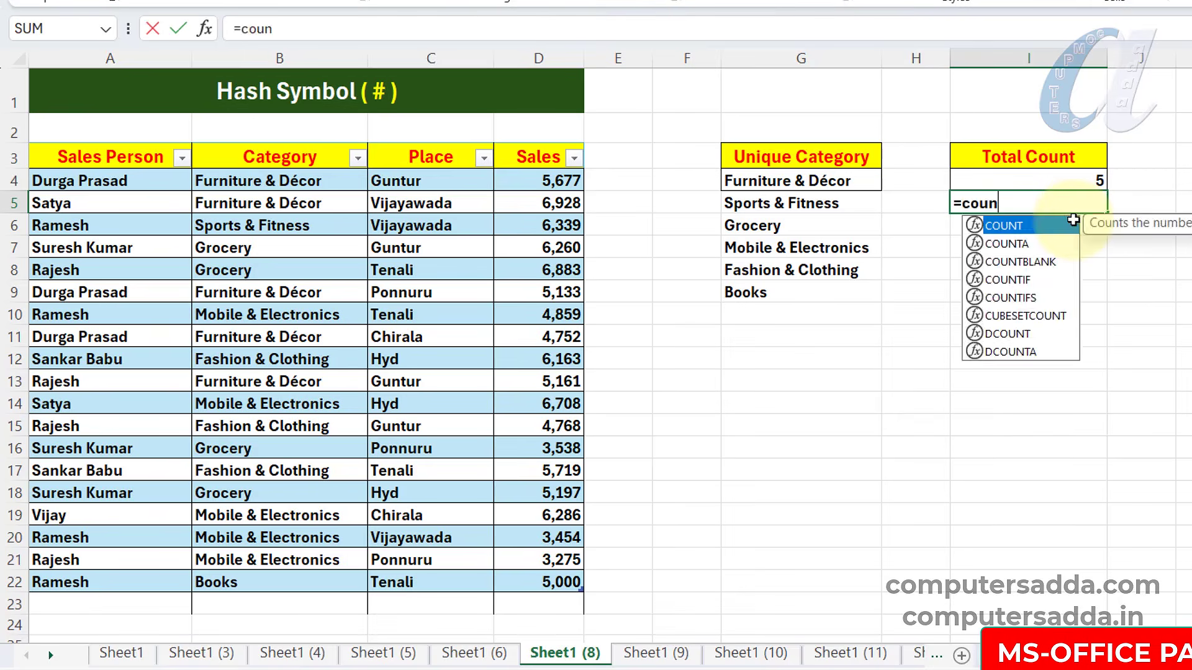
pyautogui.press('Down')
pyautogui.press('Escape')
# Check the range counted in I4 and enter =COUNTA(G4#) in I5 to count the whole spilled category list
pyautogui.doubleClick(1087, 179)
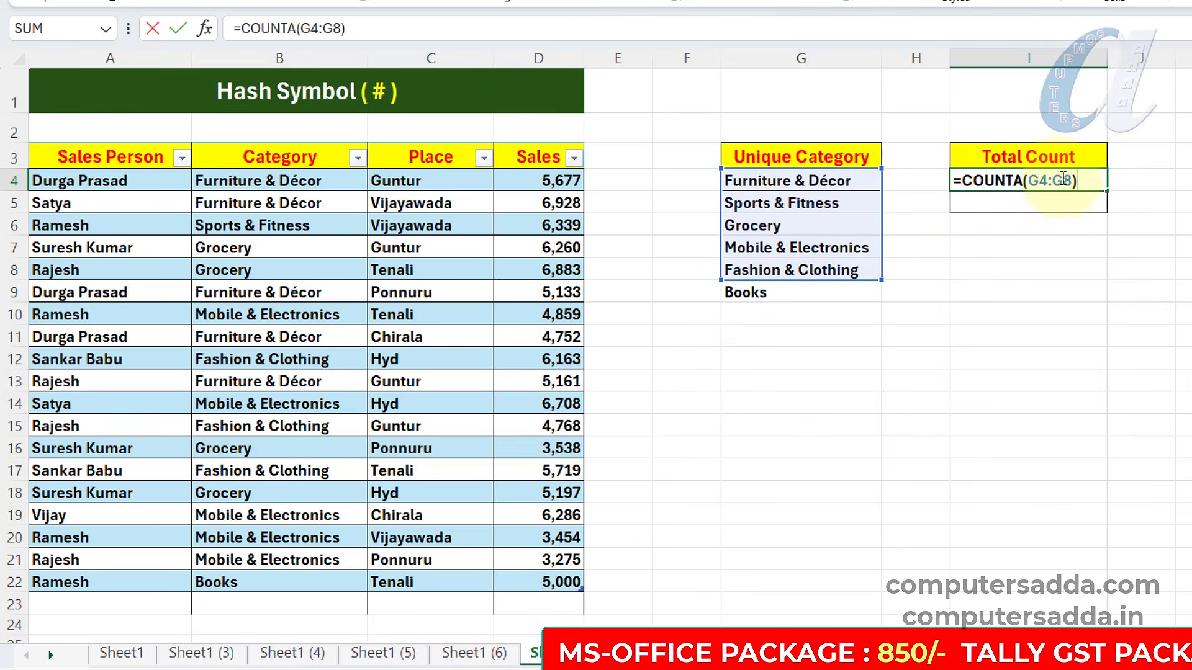
pyautogui.click(1043, 214)
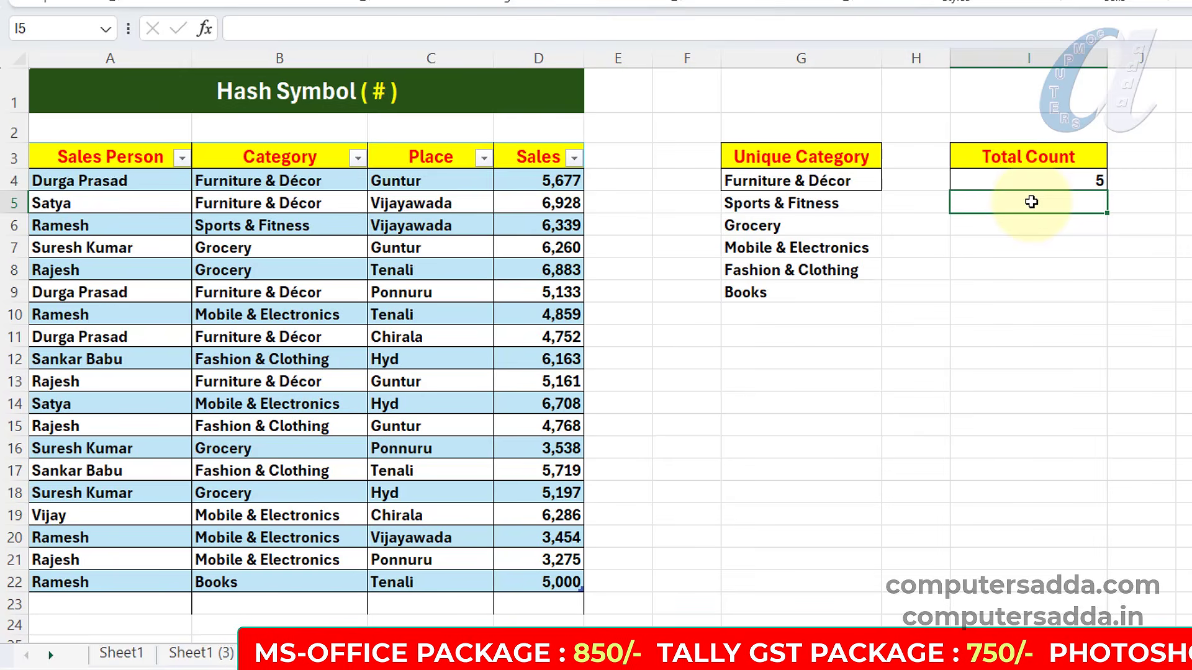
pyautogui.write('=counta')
pyautogui.press('Tab')
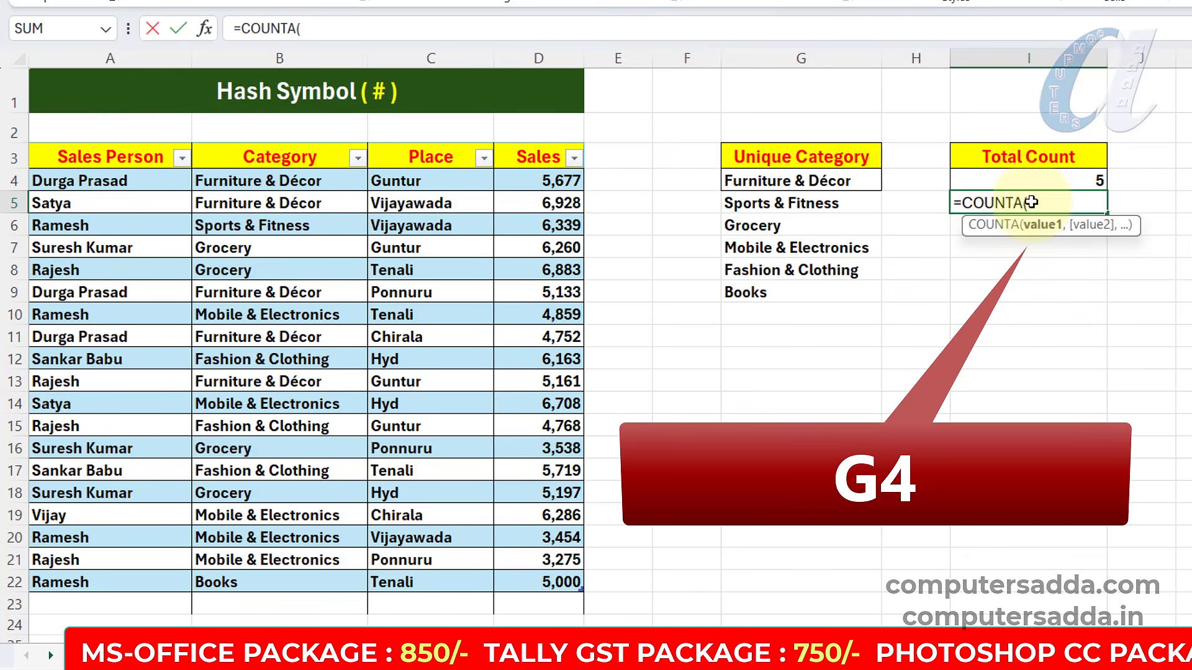
pyautogui.click(852, 181)
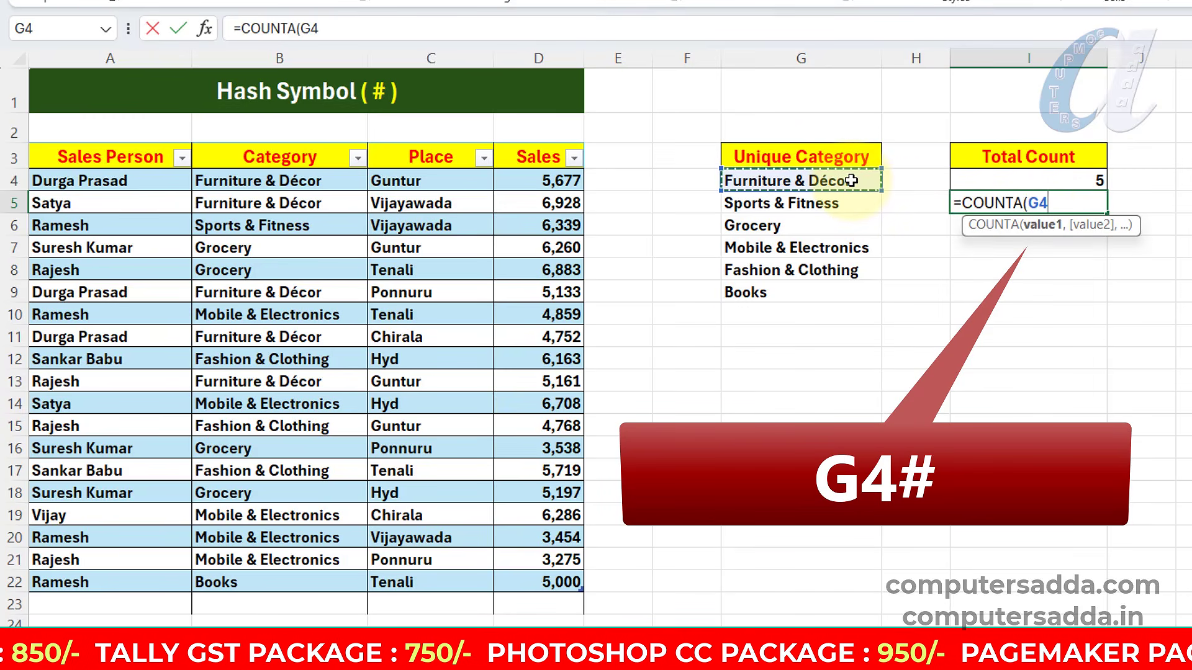
pyautogui.write('#')
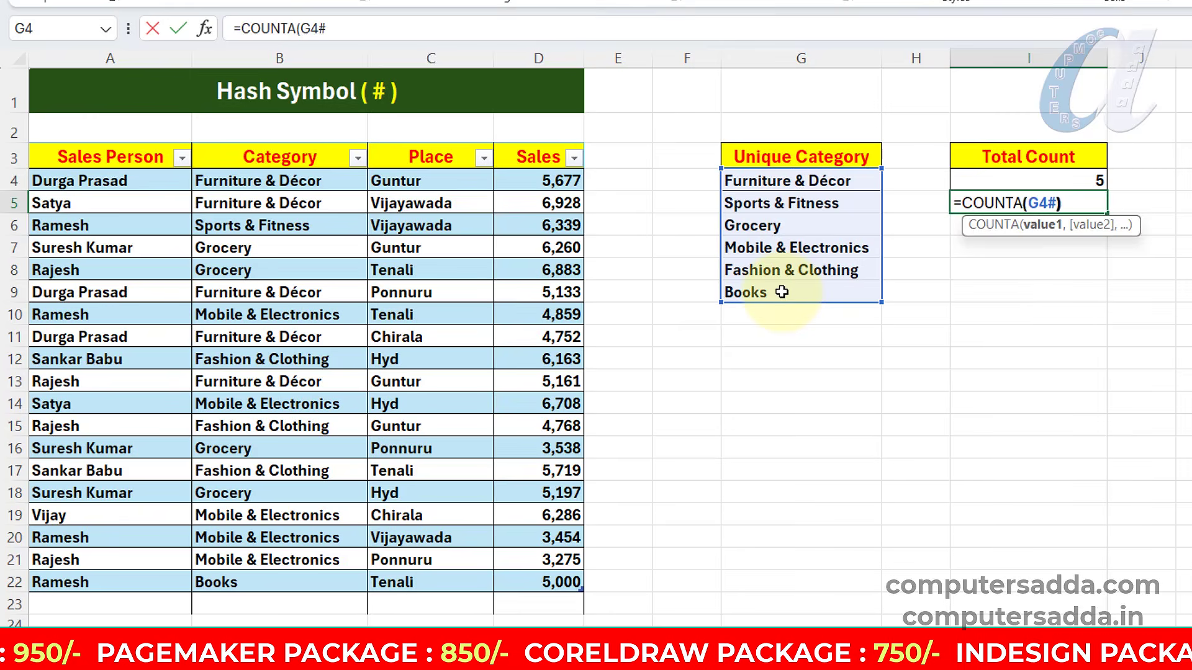
pyautogui.press('Return')
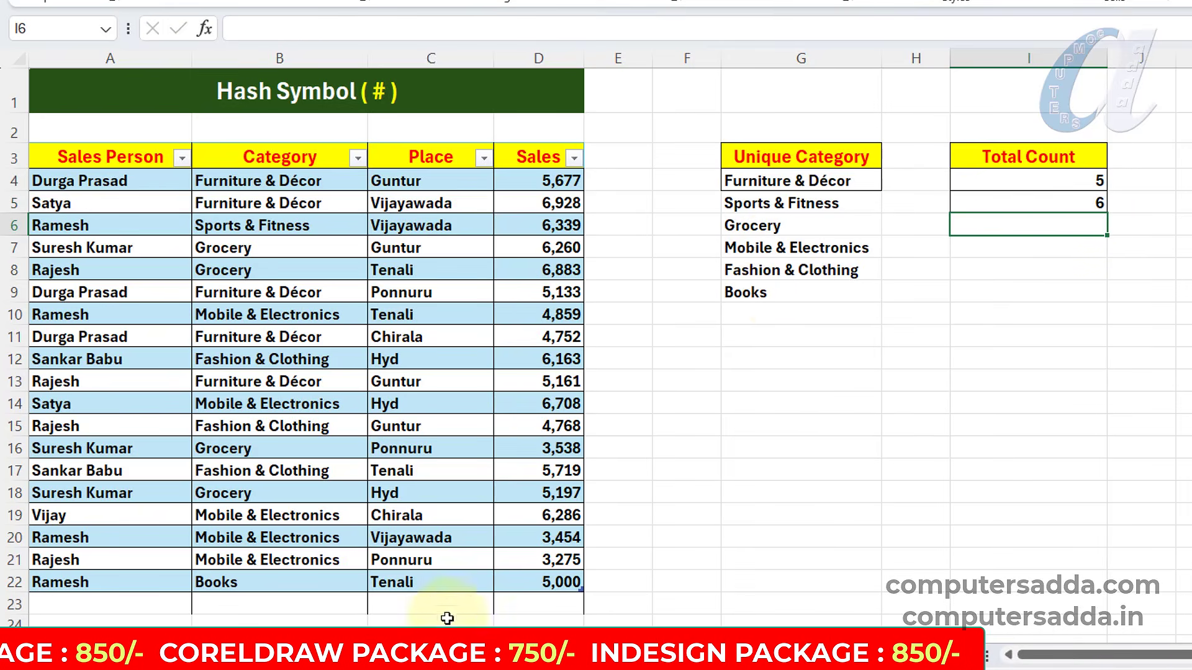
# Extend the sales table with a row 23 record: a sales person's name, category Cloths, place Vijayawada and sales 4,500
pyautogui.click(533, 585)
pyautogui.press('Tab')
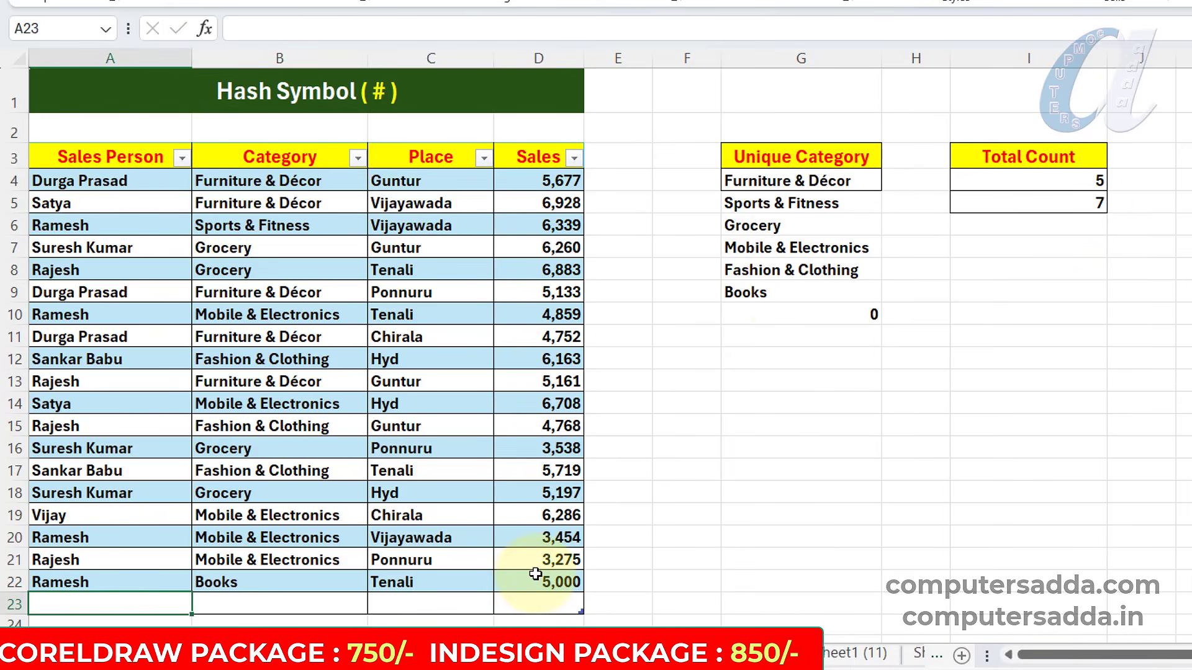
pyautogui.write('sures')
pyautogui.press('Tab')
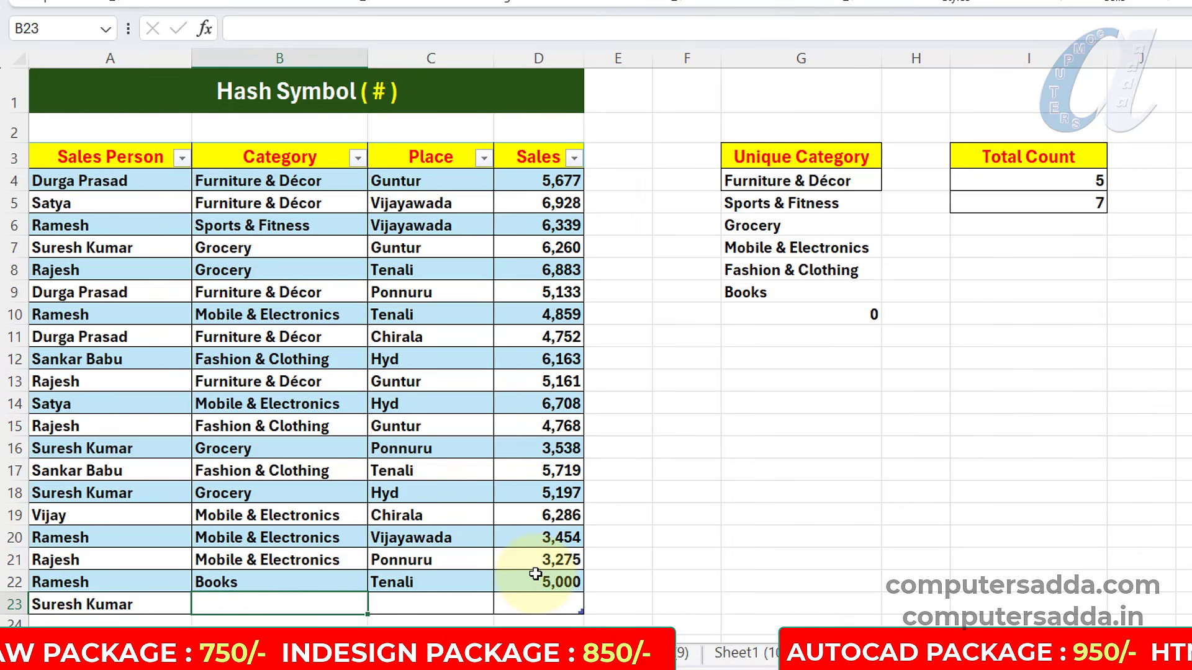
pyautogui.write('Cloths')
pyautogui.press('Tab')
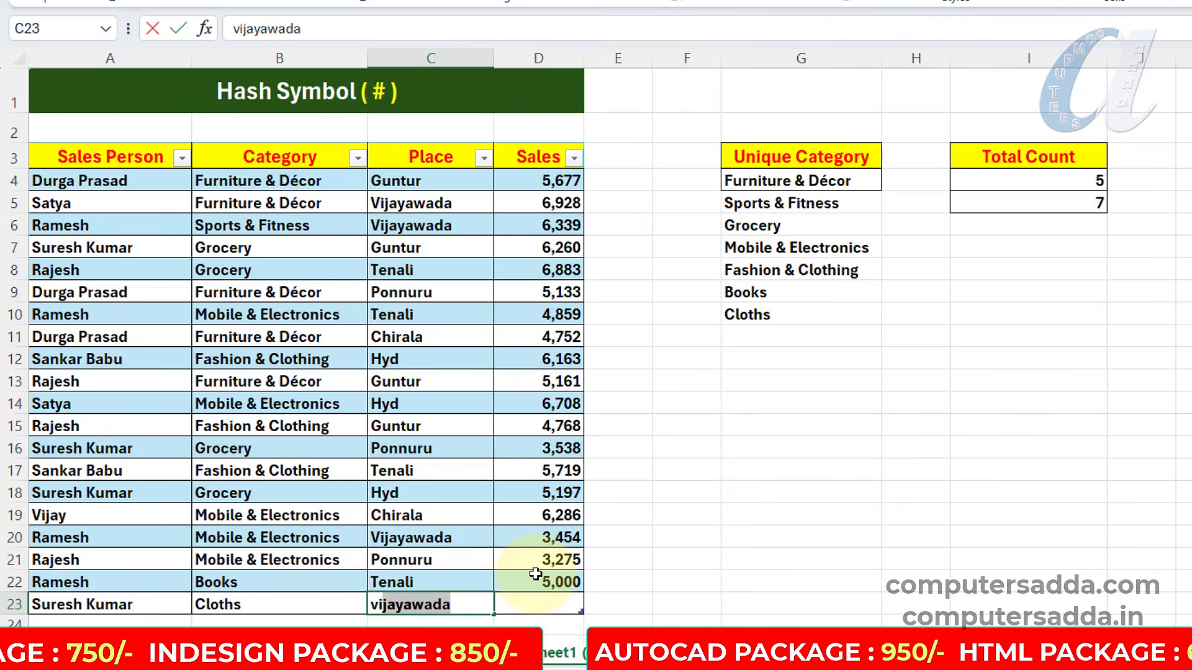
pyautogui.press('Tab')
pyautogui.write('4,500')
pyautogui.press('Return')
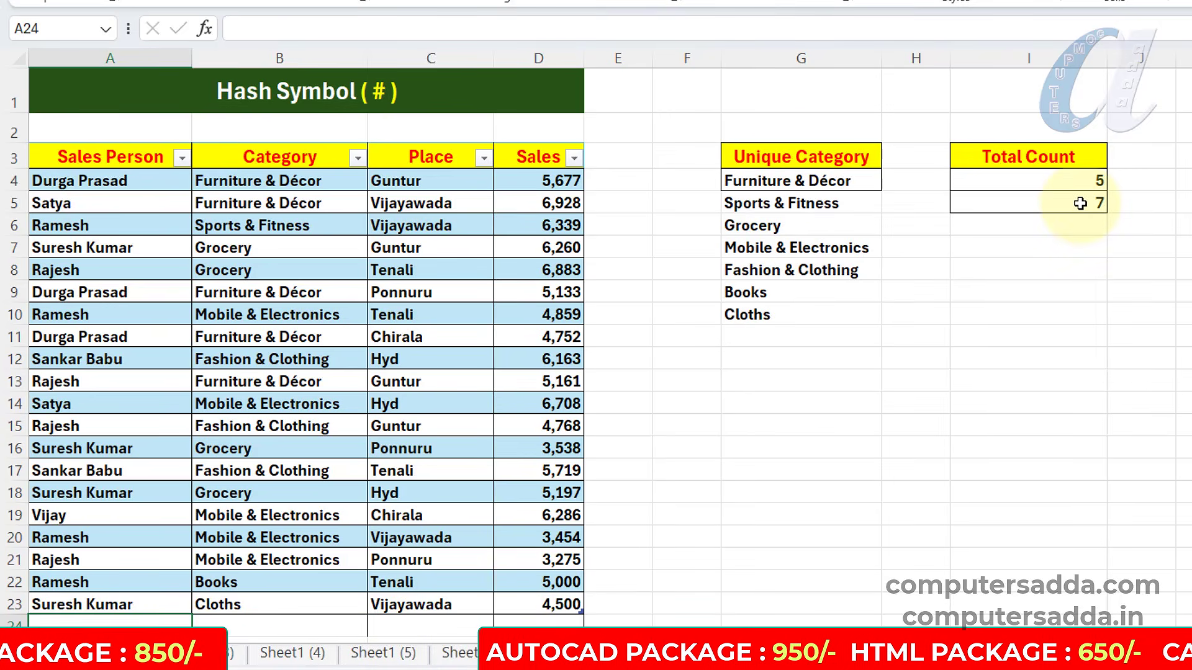
# Compare the fixed-range COUNTA formula in I4 with the spill-reference formula in I5
pyautogui.click(1094, 180)
pyautogui.doubleClick(1093, 180)
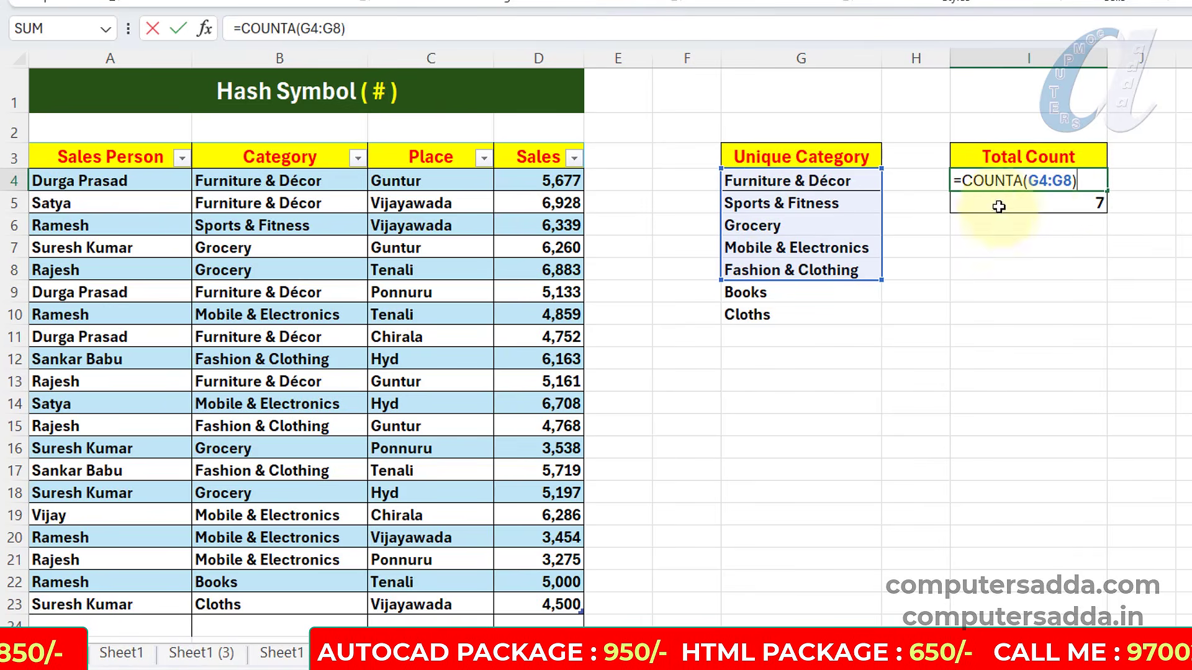
pyautogui.doubleClick(957, 203)
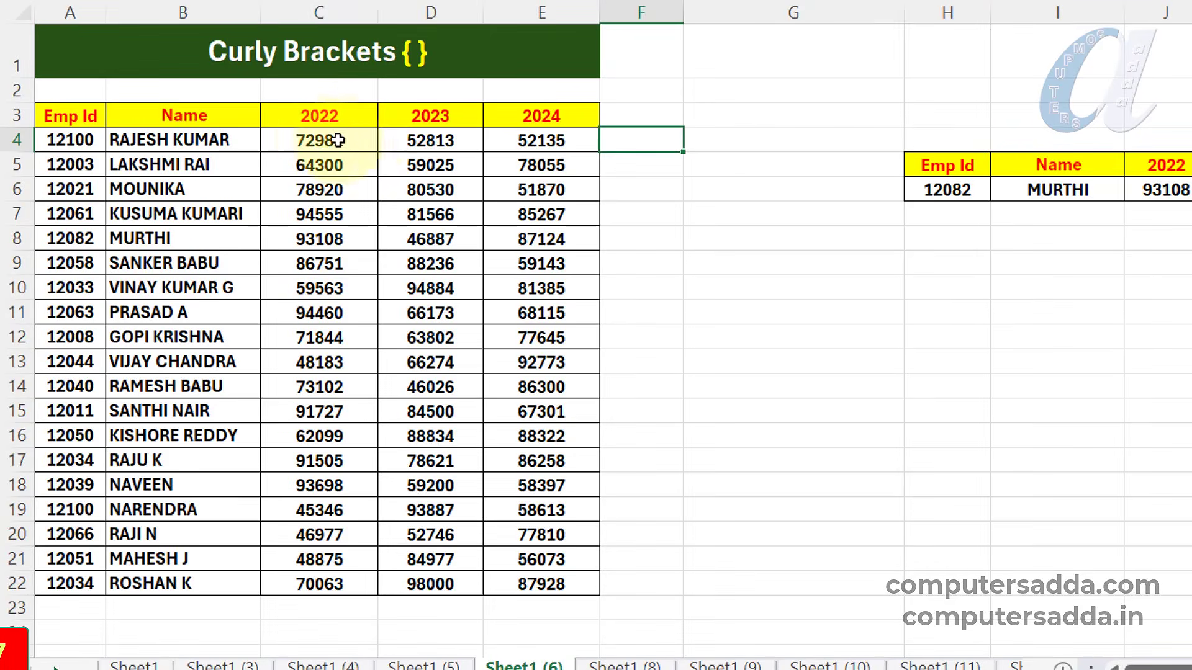
# On Sheet1 (6), enter =SUM(C4:E4) in F4 to total the first employee's 2022, 2023 and 2024 amounts
pyautogui.moveTo(346, 139); pyautogui.dragTo(557, 139)
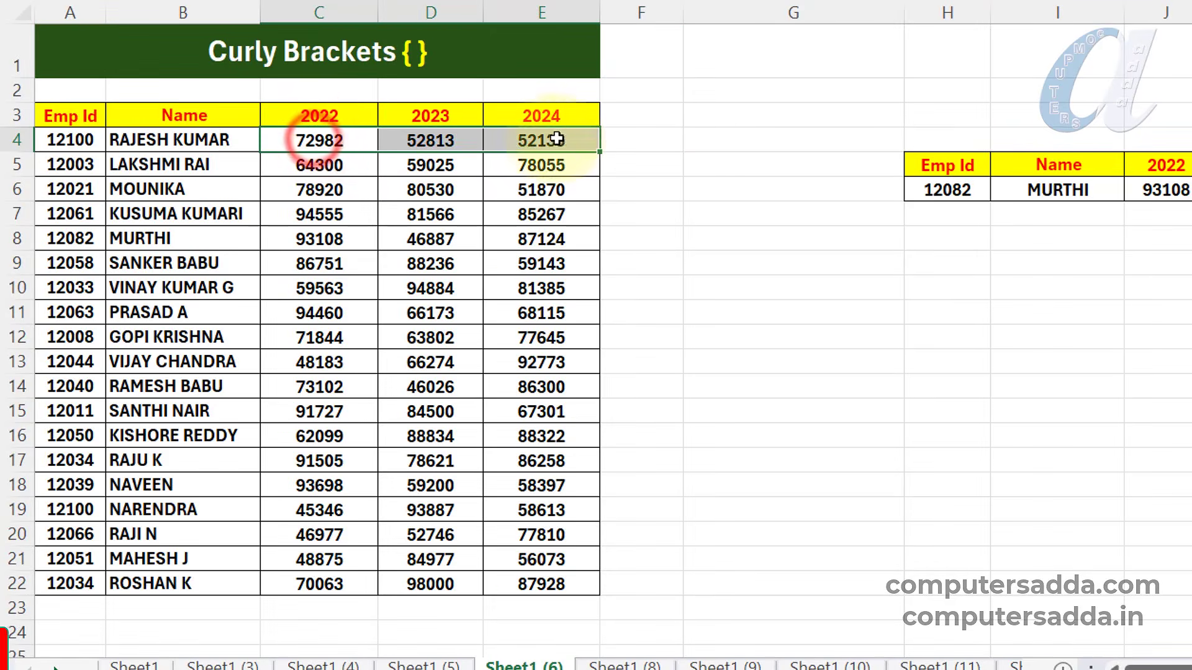
pyautogui.click(639, 138)
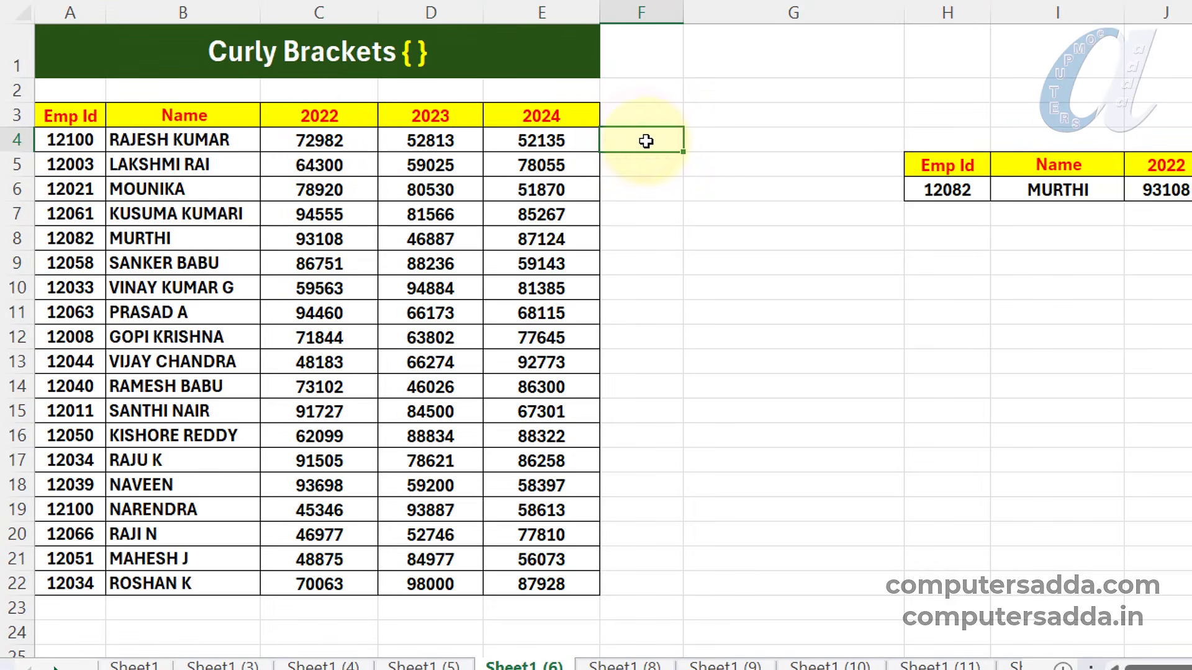
pyautogui.write('=SUM(C4:E4)')
pyautogui.press('Return')
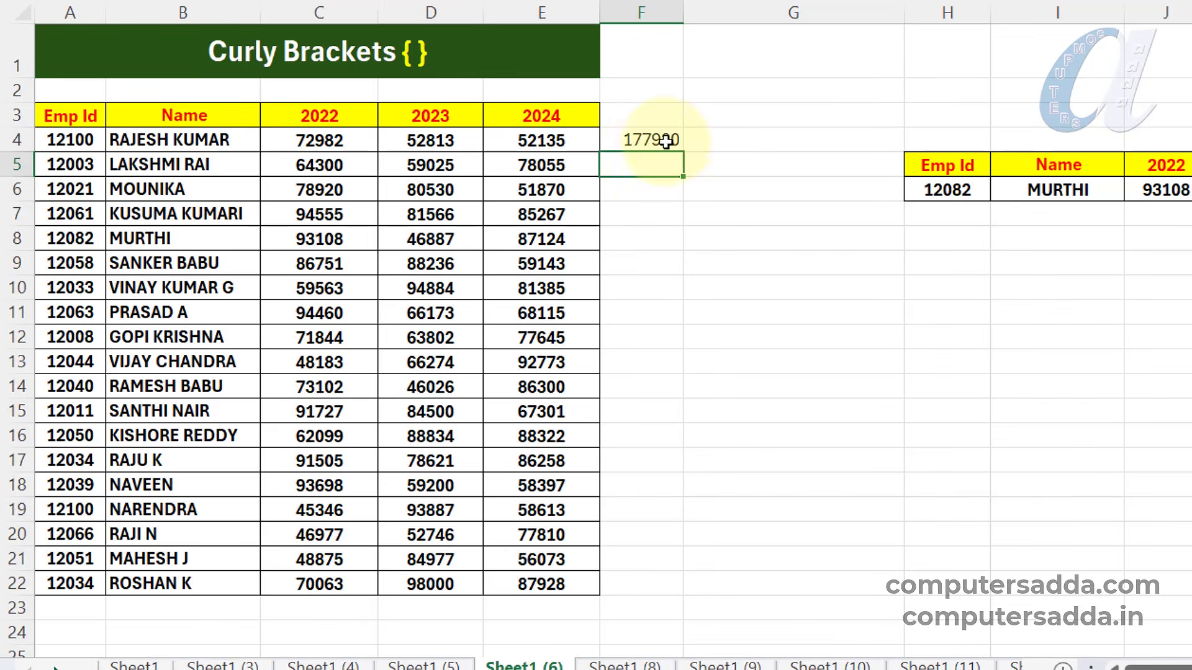
# Check the range referenced in F4 and fill its SUM formula down through F22
pyautogui.click(666, 140)
pyautogui.doubleClick(665, 140)
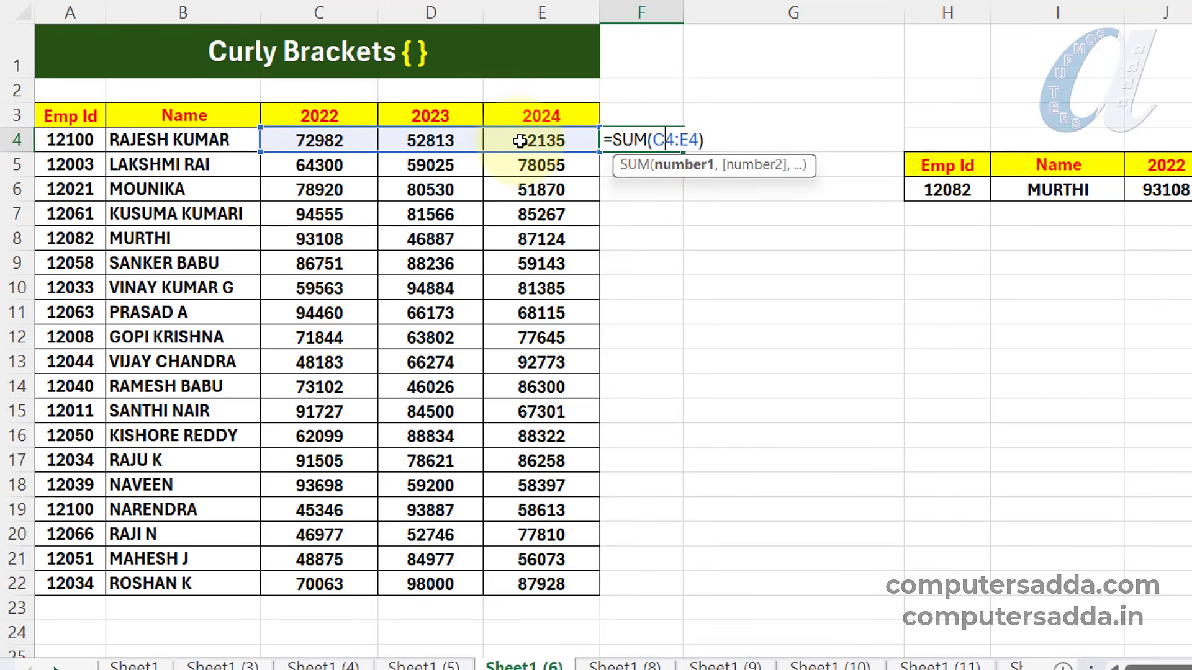
pyautogui.press('Return')
pyautogui.click(637, 140)
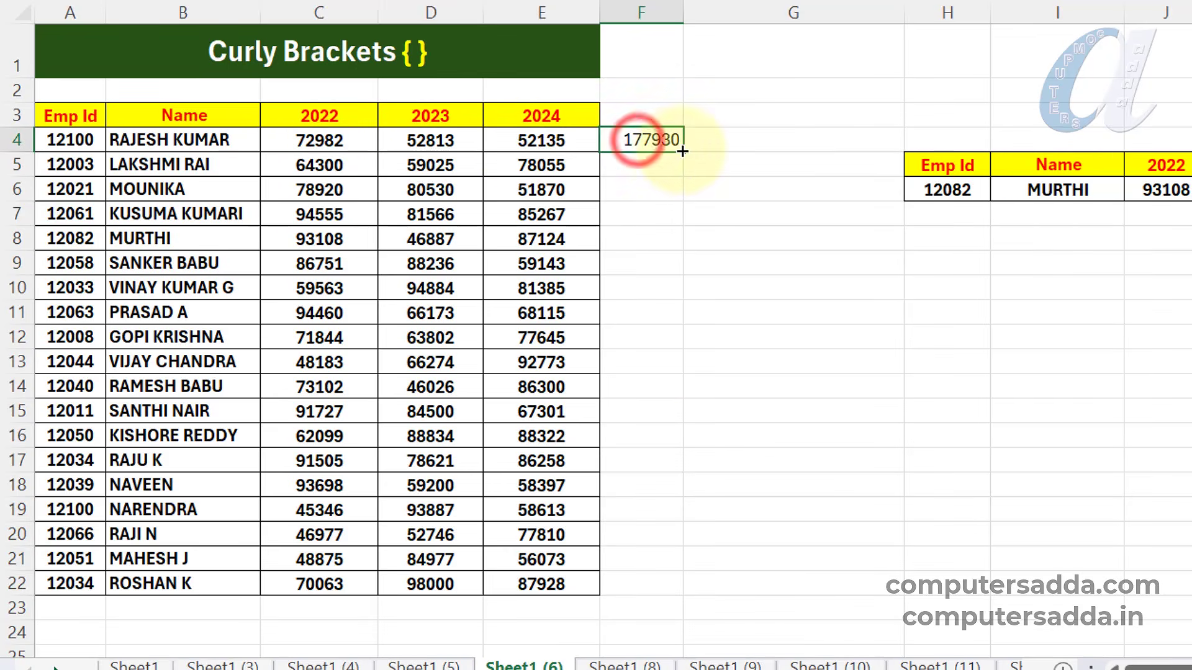
pyautogui.moveTo(683, 152); pyautogui.dragTo(682, 586)
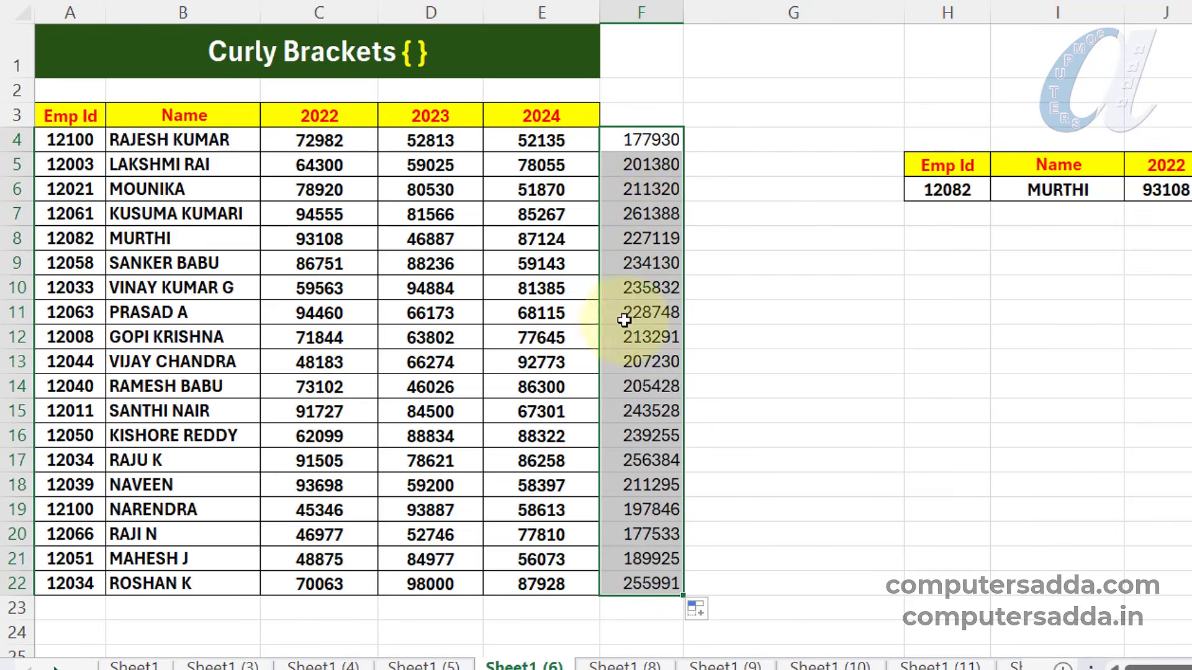
# Examine the SUM formulas in F4, F5 and F6 to compare how their relative references shift by row
pyautogui.doubleClick(651, 165)
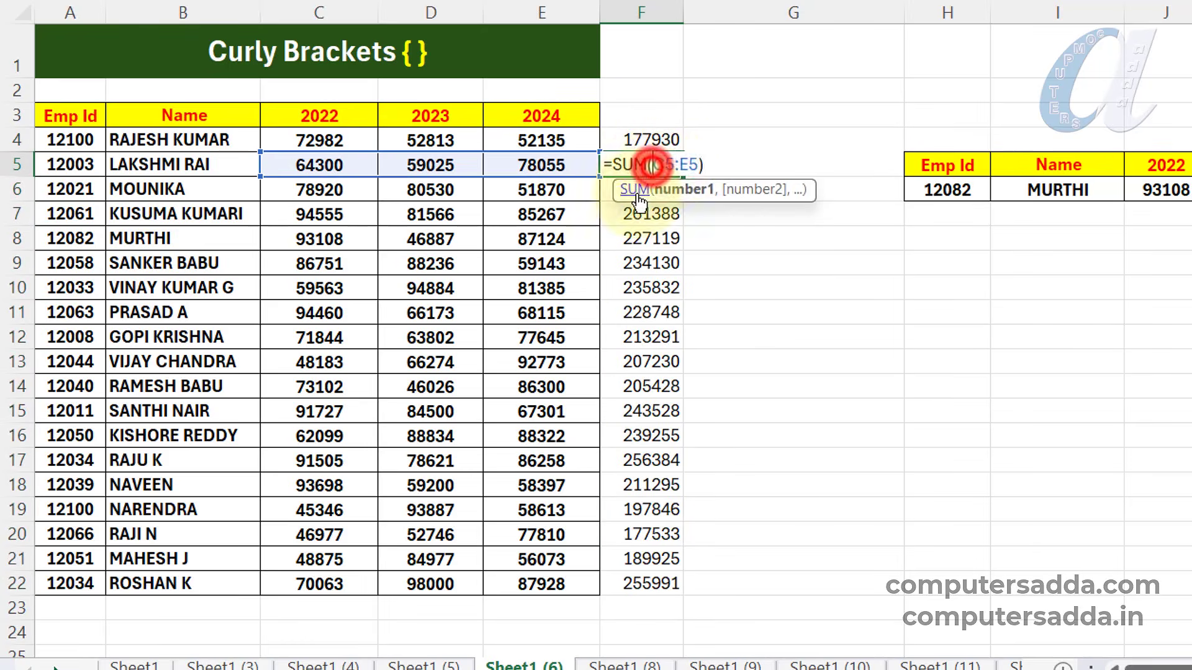
pyautogui.click(654, 191)
pyautogui.doubleClick(656, 192)
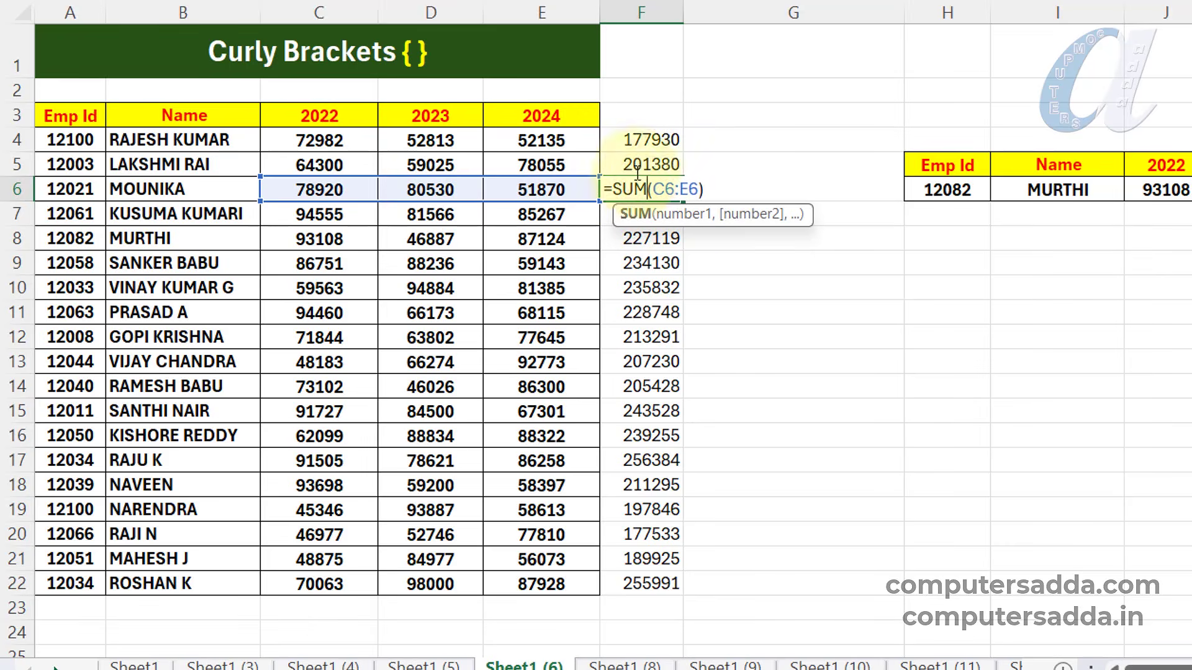
pyautogui.press('Return')
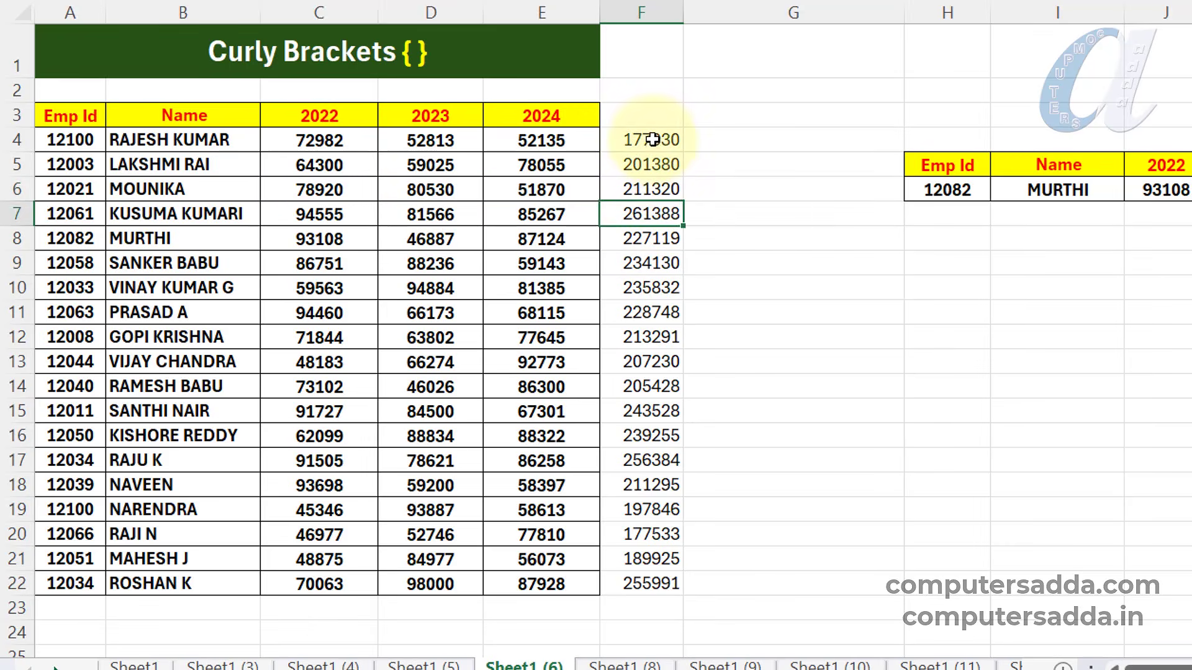
pyautogui.doubleClick(655, 138)
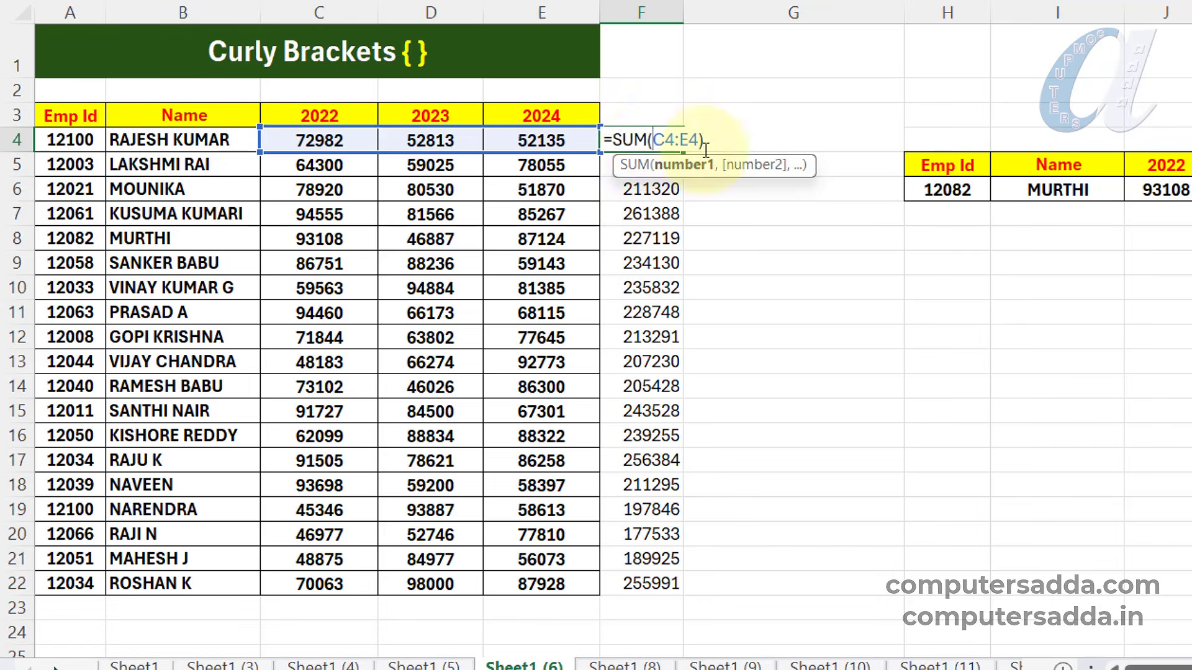
pyautogui.press('Return')
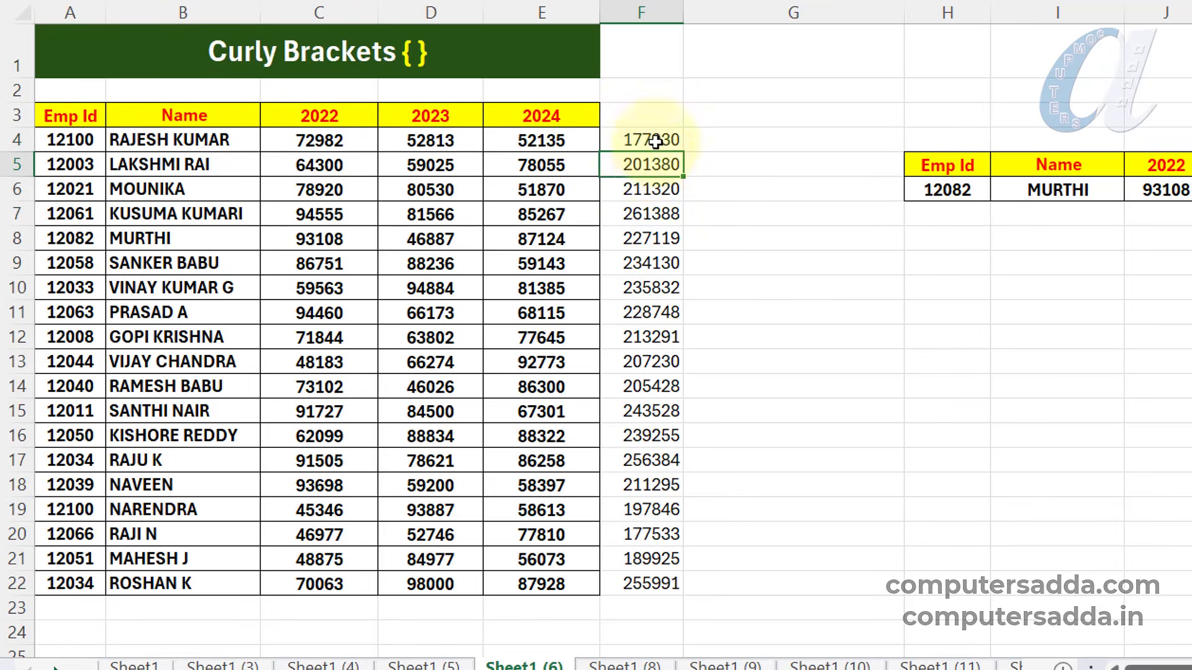
pyautogui.doubleClick(651, 160)
pyautogui.press('Escape')
pyautogui.doubleClick(652, 138)
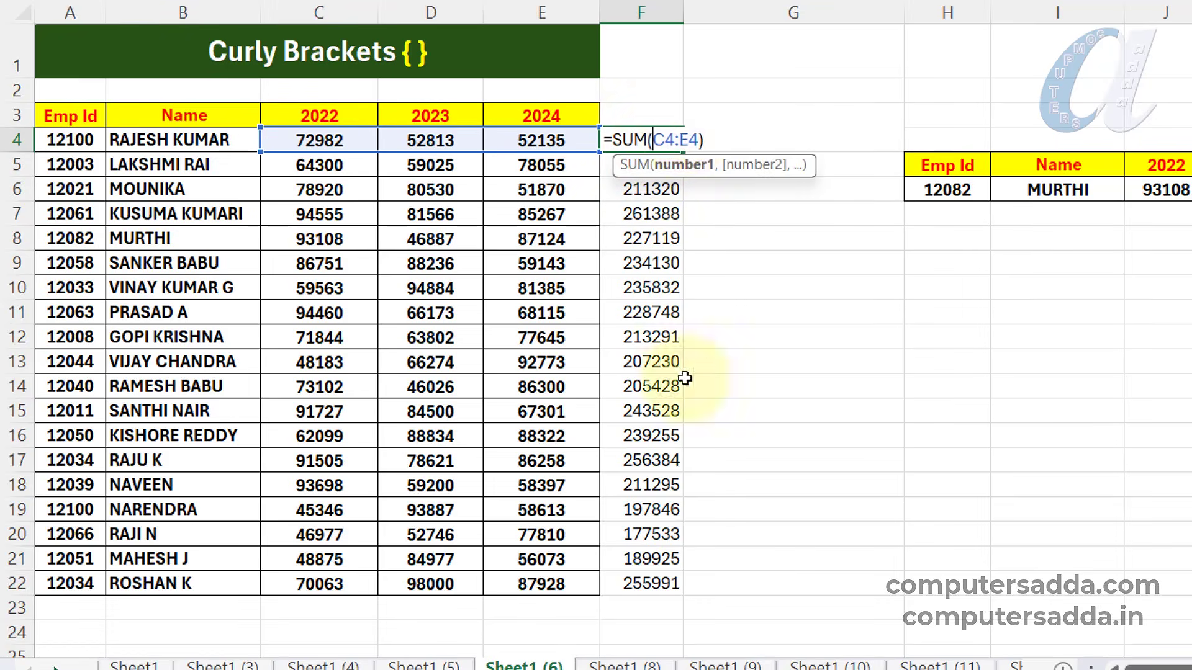
# On Sheet1 (9), enter =B5 in C5 and fill the formula down through C20
pyautogui.click(516, 173)
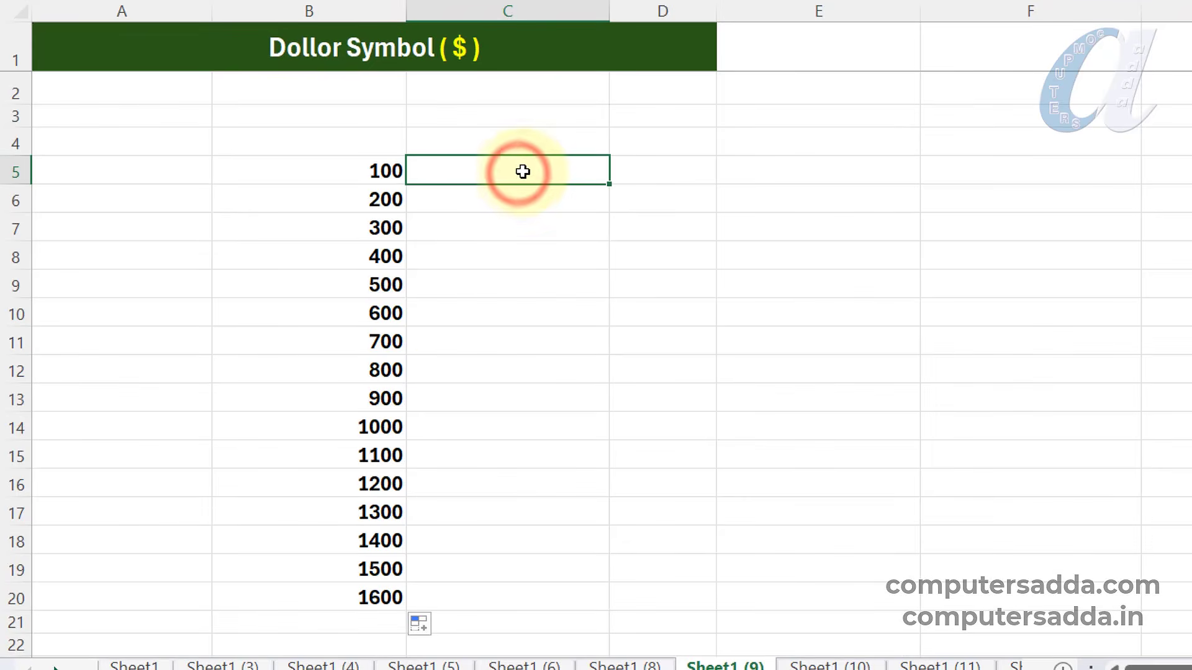
pyautogui.write('=')
pyautogui.click(349, 175)
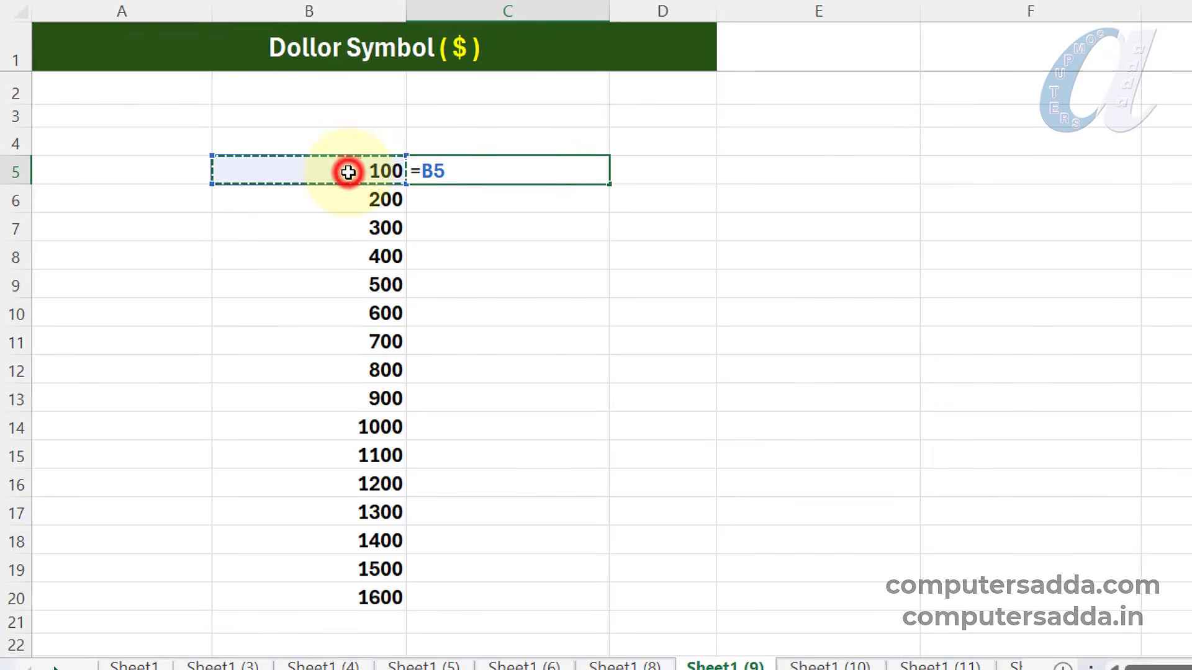
pyautogui.press('Return')
pyautogui.click(545, 163)
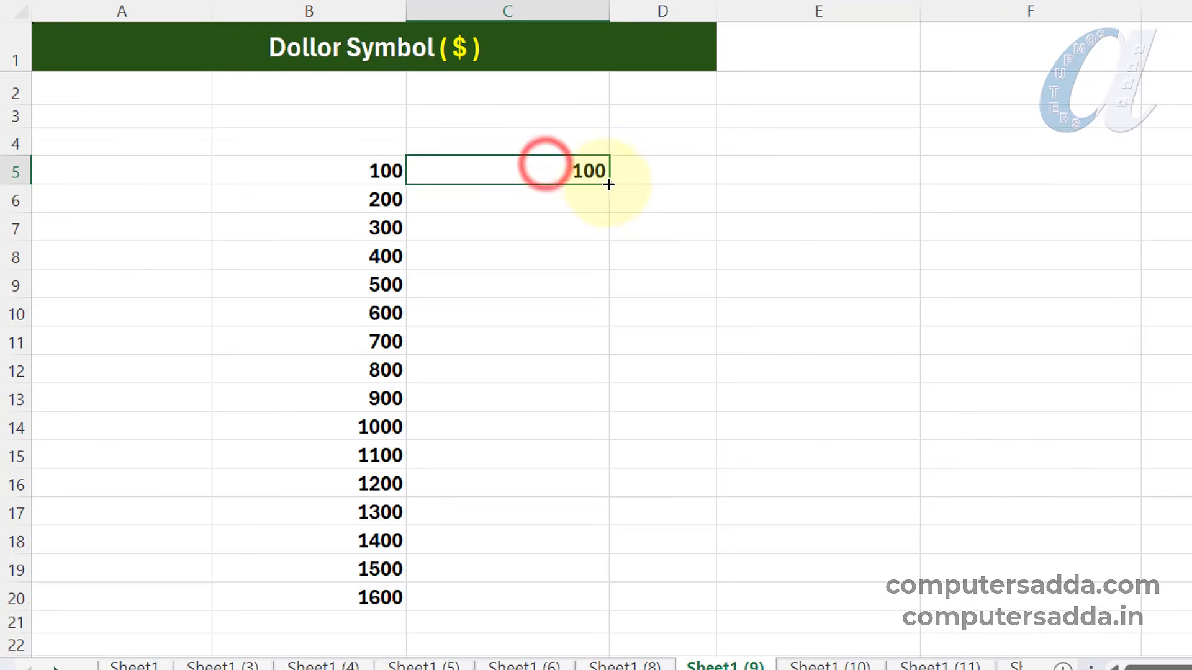
pyautogui.moveTo(608, 184); pyautogui.dragTo(537, 603)
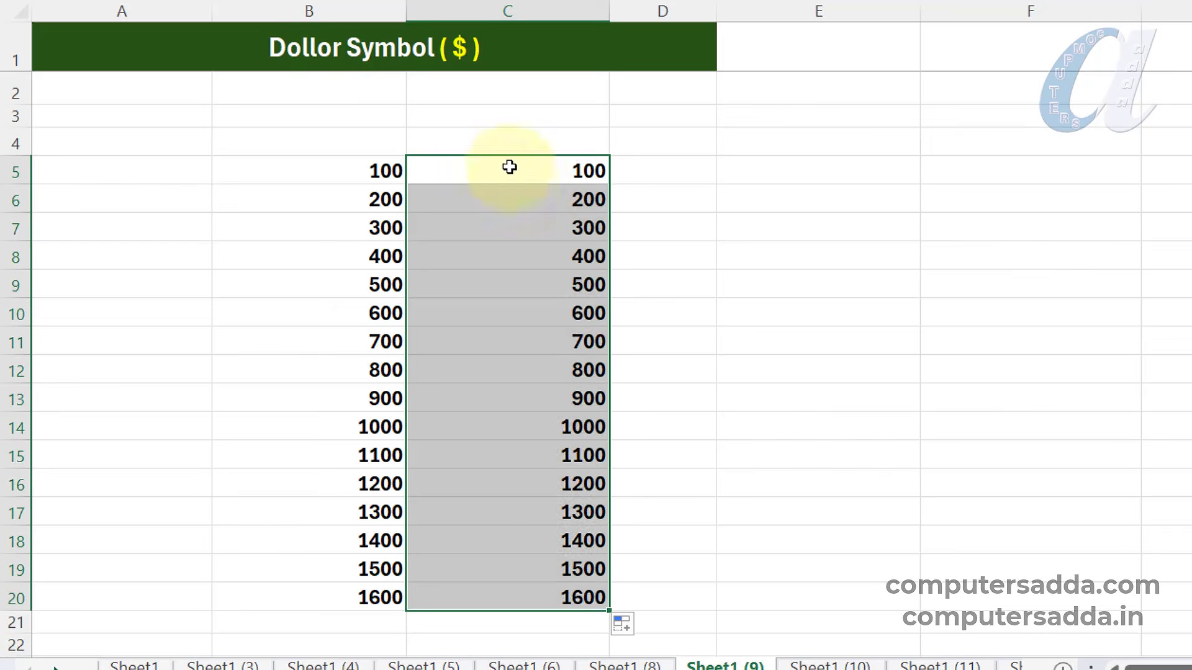
# Examine the formulas in C6, C7 and C5 to compare how their relative references shift by row
pyautogui.click(511, 199)
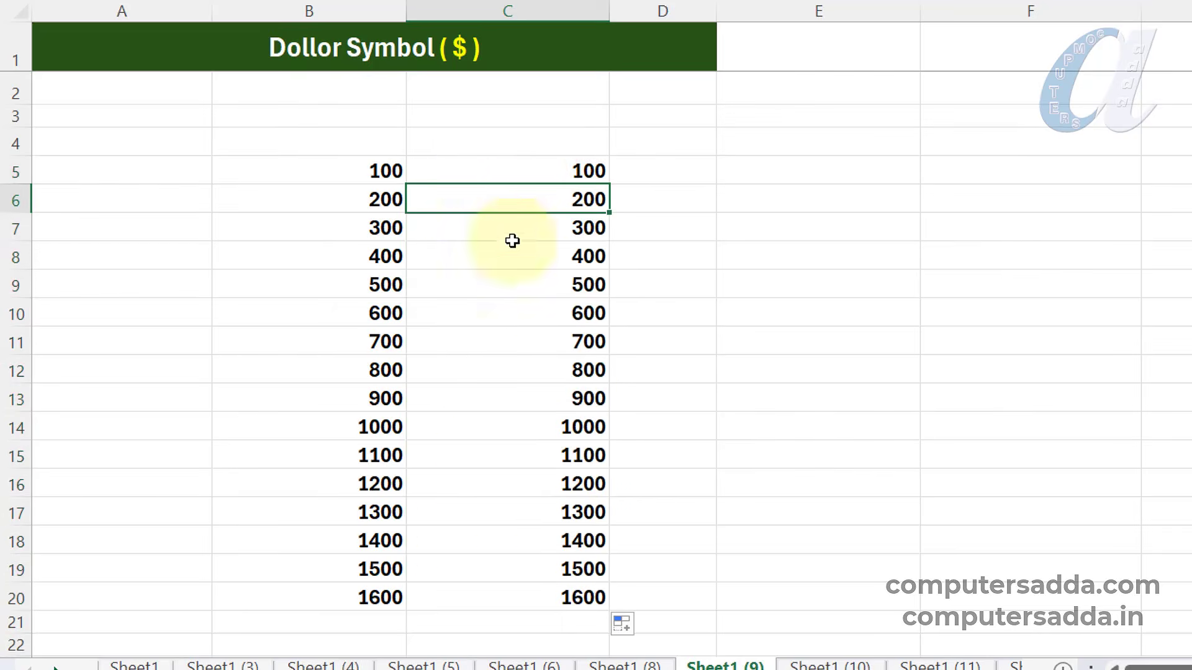
pyautogui.click(350, 198)
pyautogui.doubleClick(522, 199)
pyautogui.press('Return')
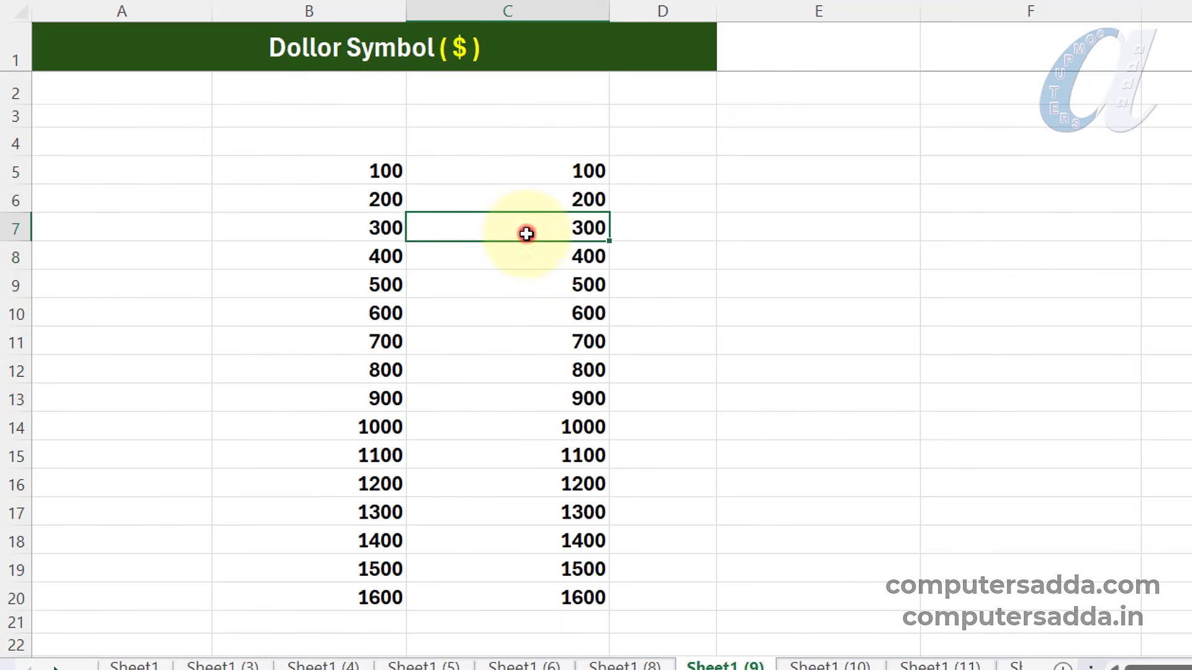
pyautogui.doubleClick(521, 236)
pyautogui.press('Return')
pyautogui.click(566, 167)
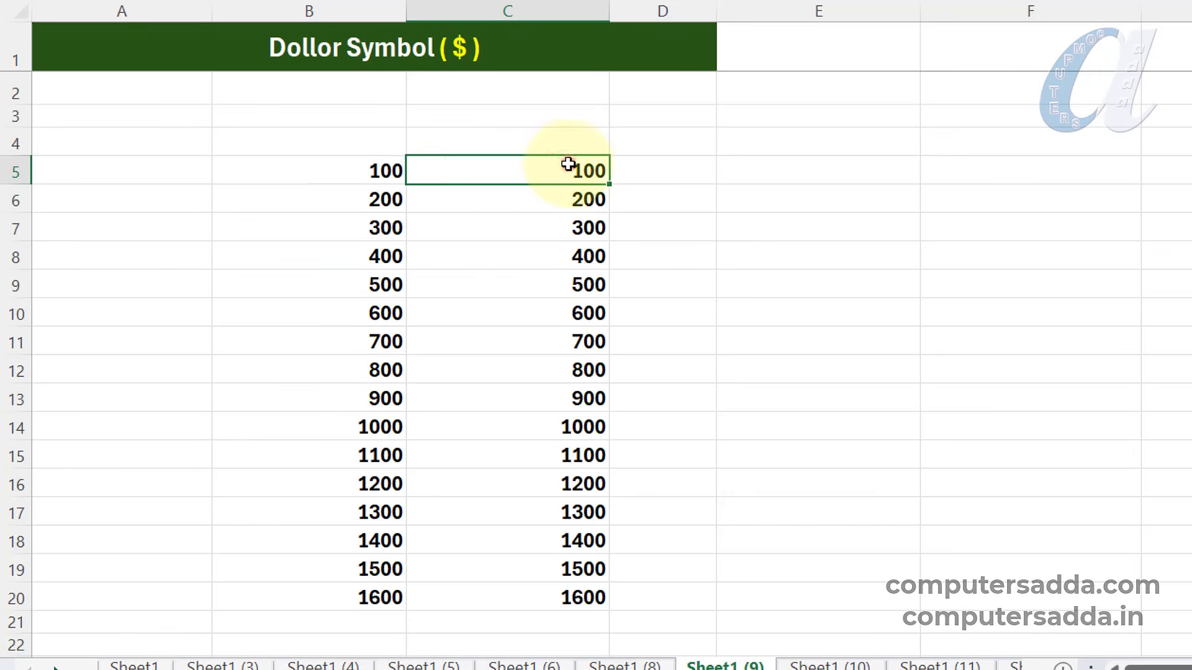
pyautogui.doubleClick(566, 166)
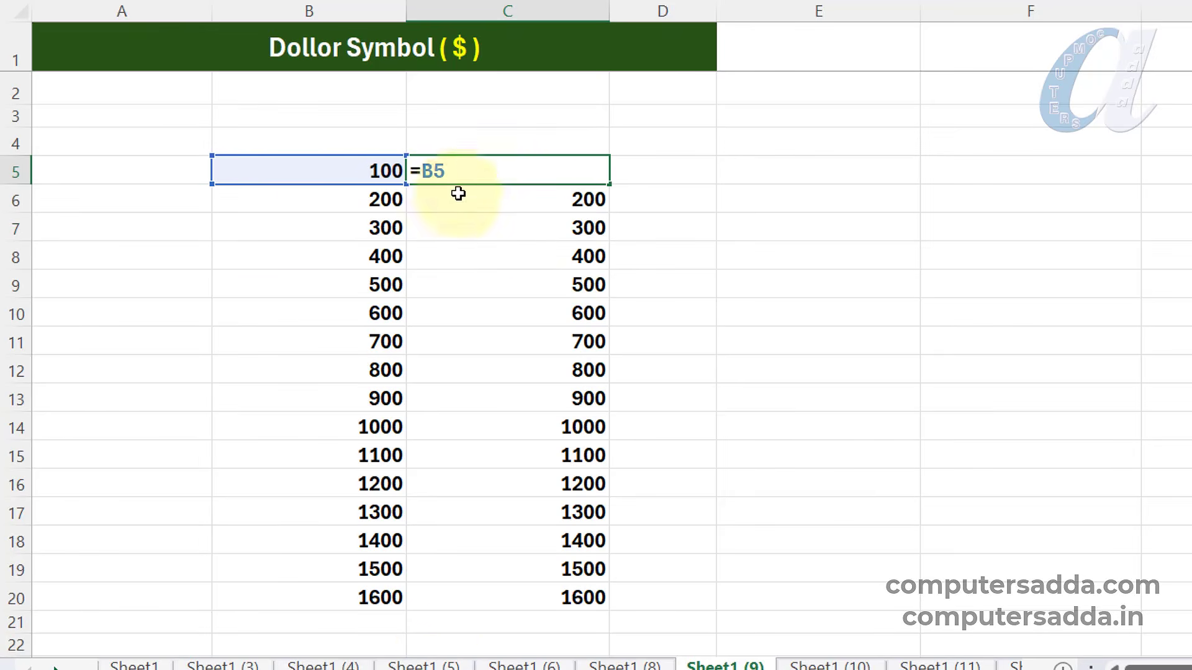
pyautogui.press('Return')
# Replace the relative references in C5:C20 with the absolute formula =$B$5, filled down from C5
pyautogui.moveTo(567, 199); pyautogui.dragTo(543, 600)
pyautogui.press('Delete')
pyautogui.doubleClick(551, 169)
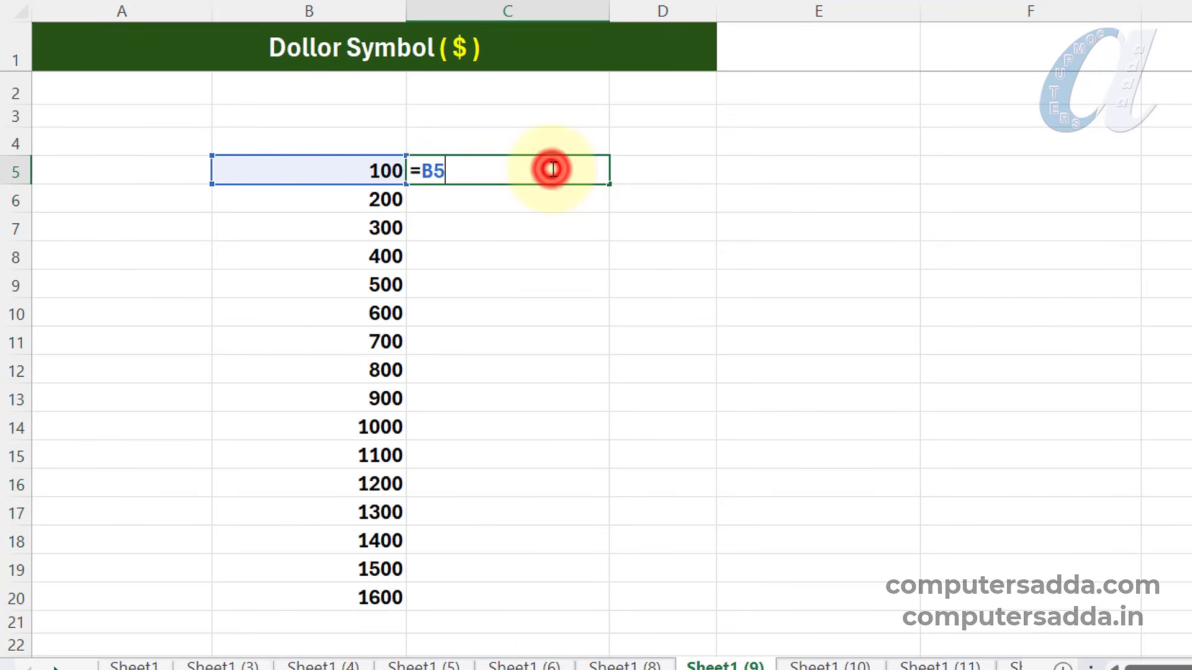
pyautogui.click(425, 169)
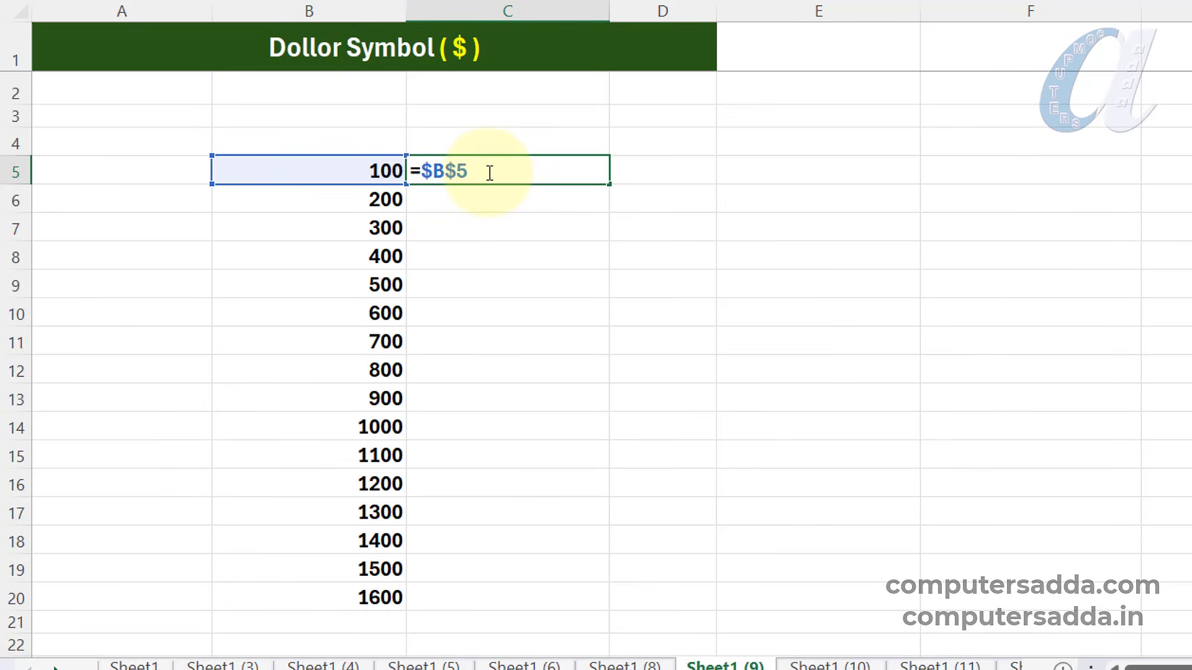
pyautogui.press('Return')
pyautogui.click(567, 170)
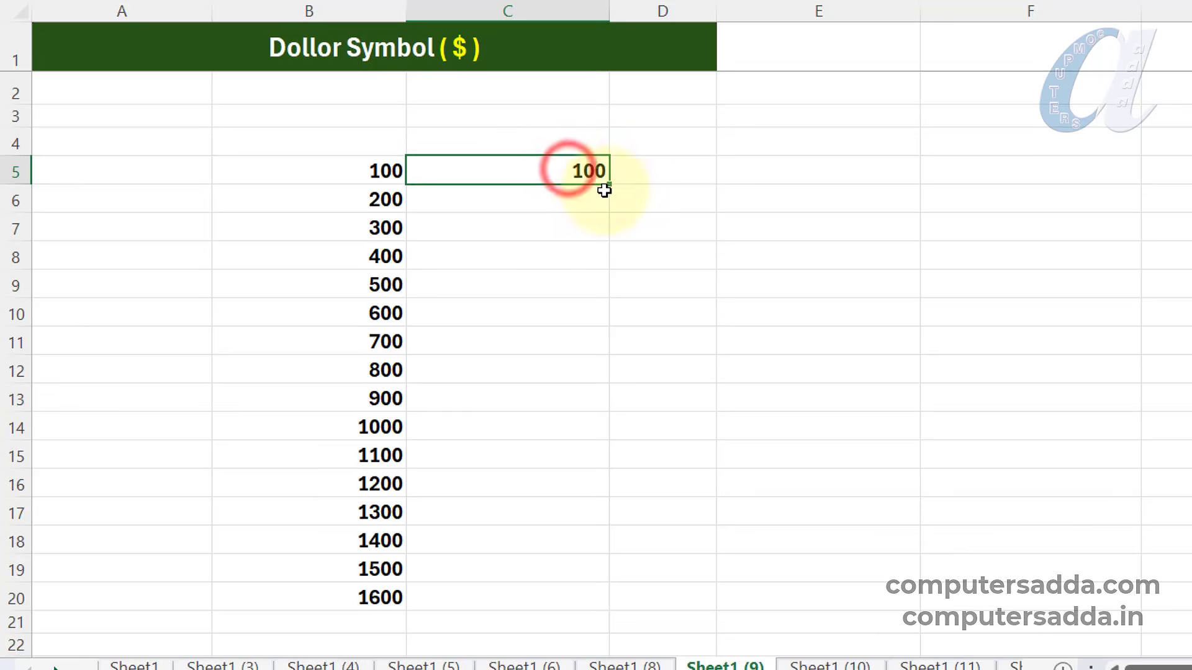
pyautogui.moveTo(608, 187); pyautogui.dragTo(561, 611)
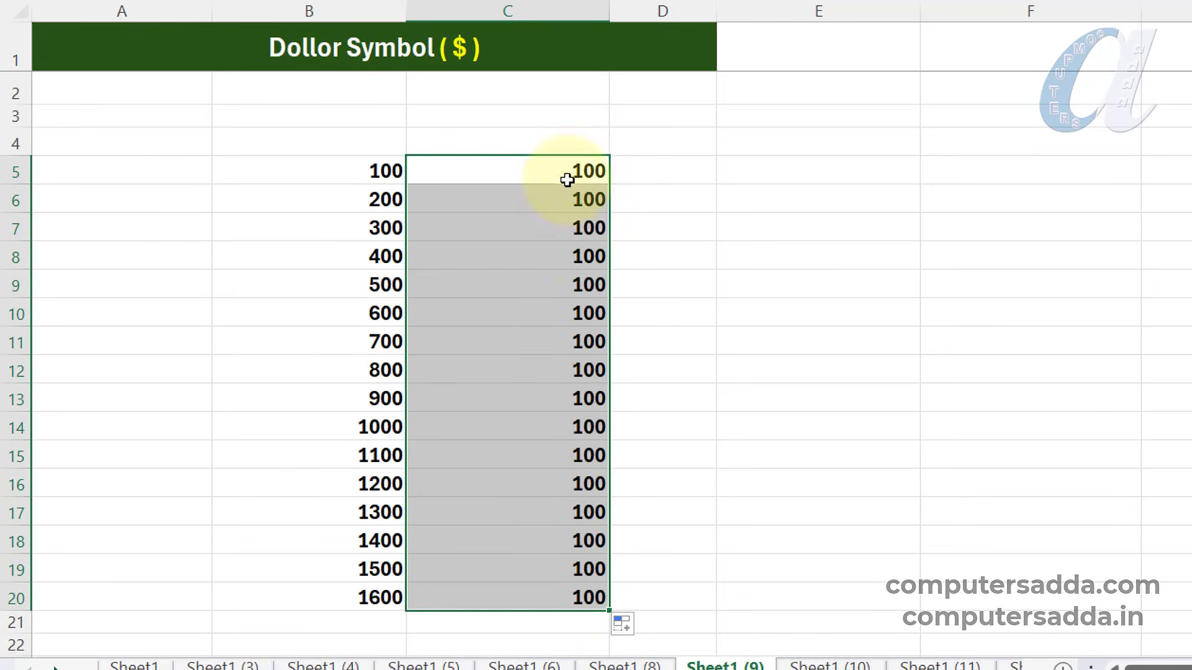
# Clear C6:C20 and convert the B5 reference in C5 to the absolute form =$B$5
pyautogui.moveTo(554, 197); pyautogui.dragTo(540, 588)
pyautogui.press('Delete')
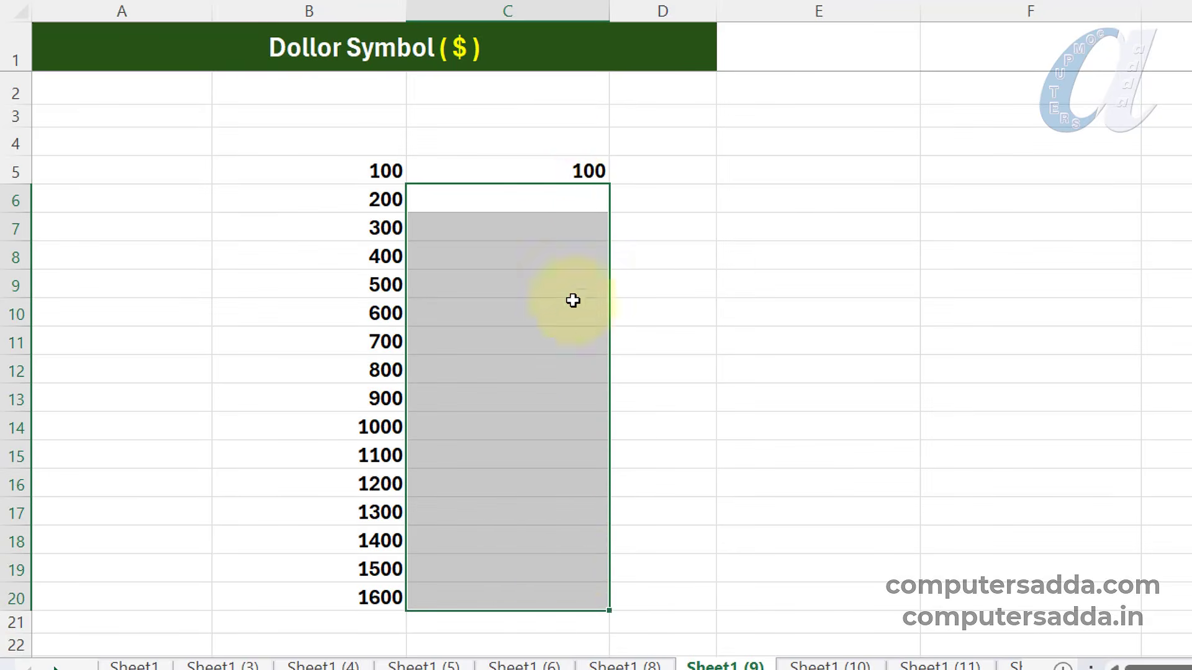
pyautogui.doubleClick(553, 171)
pyautogui.moveTo(553, 170); pyautogui.dragTo(422, 170)
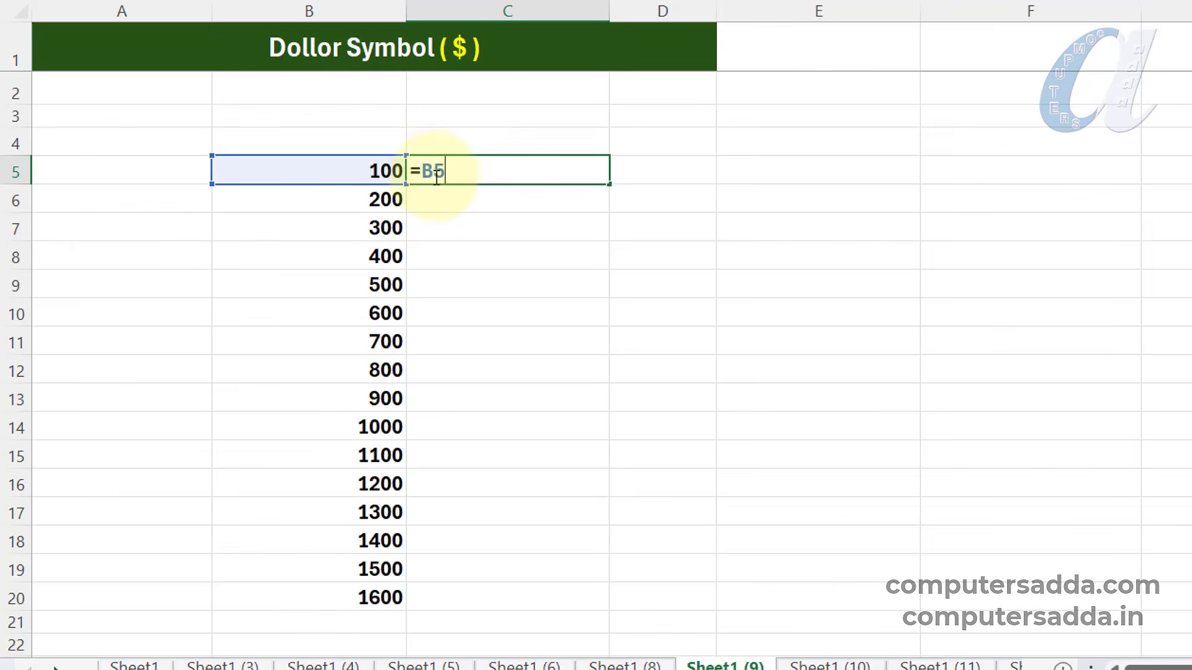
pyautogui.press('F4')
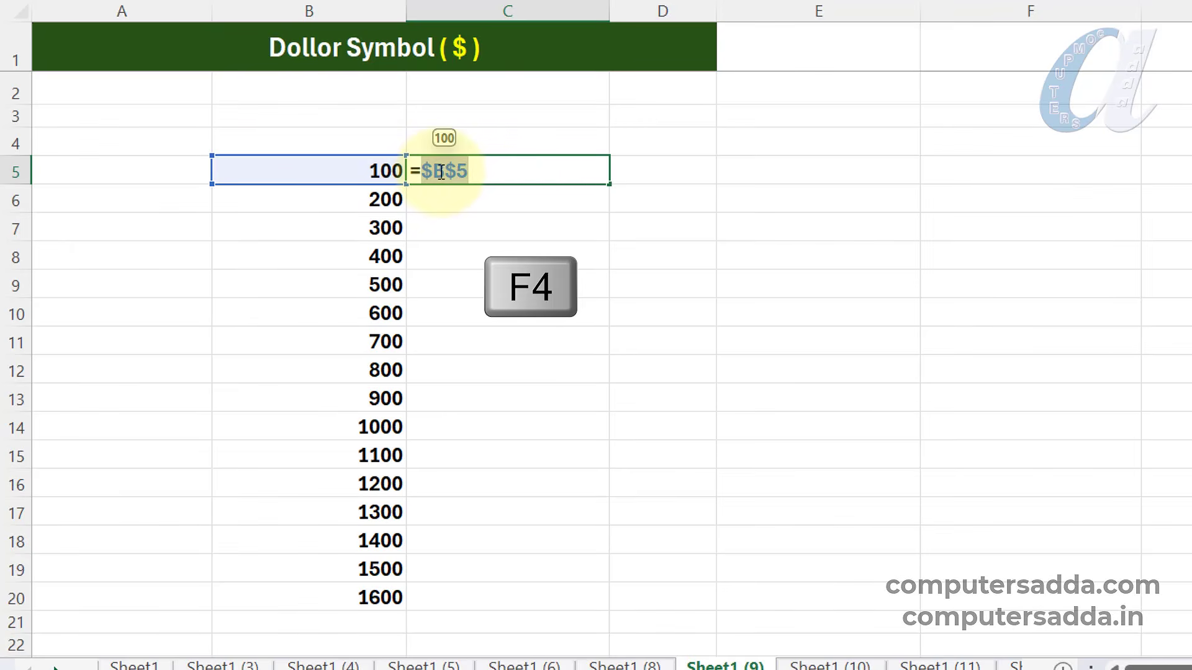
pyautogui.click(469, 171)
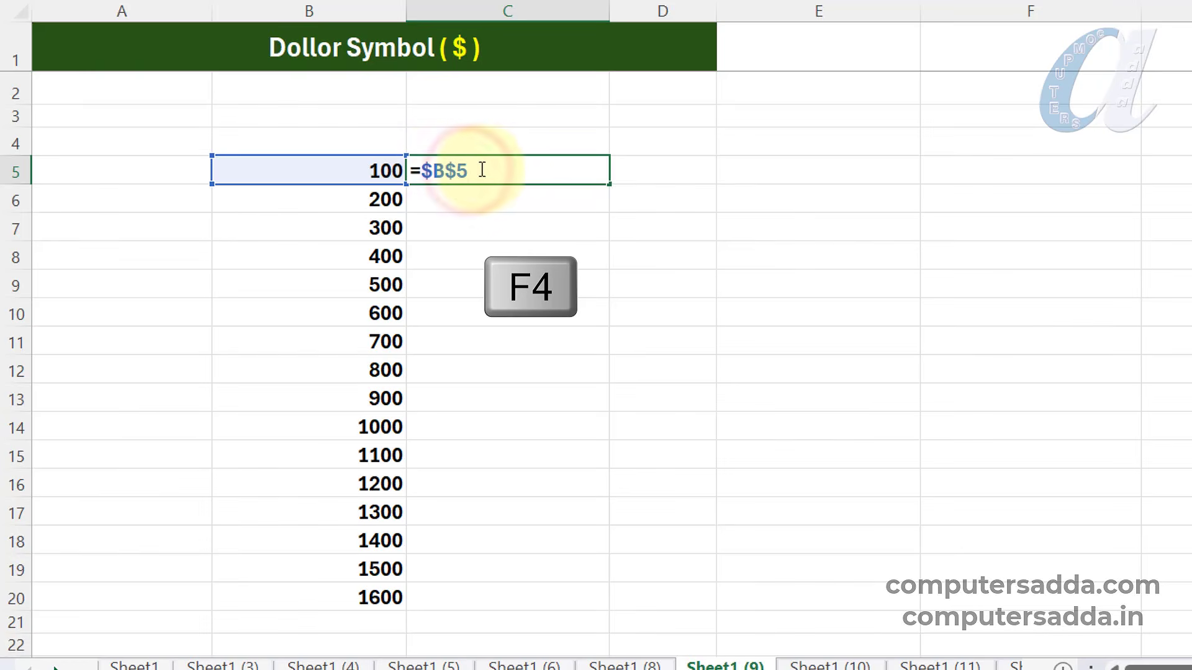
pyautogui.press('Return')
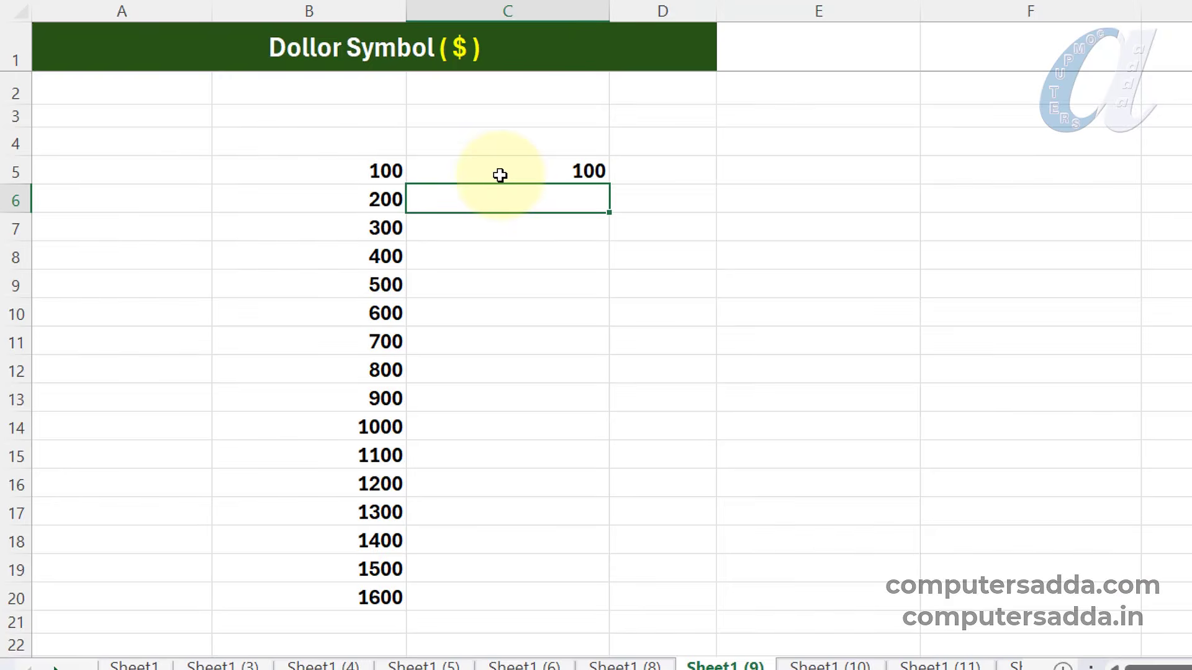
pyautogui.doubleClick(558, 162)
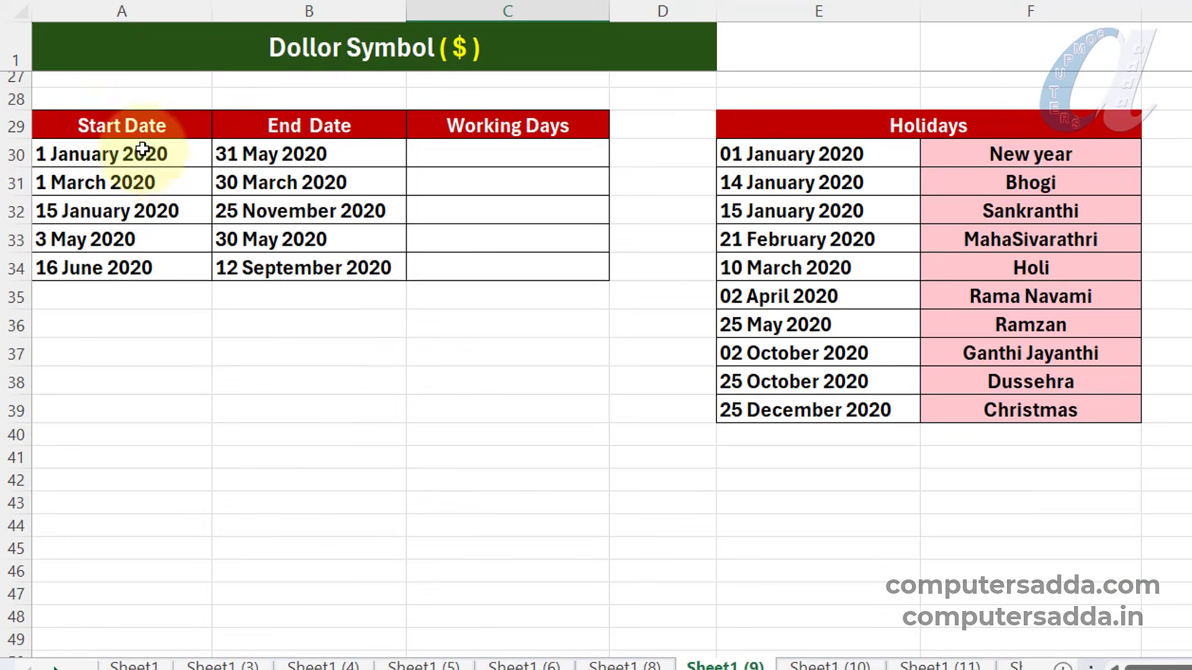
# In the Working Days column, enter =NETWORKDAYS(A30,B30) in C30 to count workdays between the first start and end dates
pyautogui.moveTo(142, 152); pyautogui.dragTo(148, 271)
pyautogui.moveTo(346, 154); pyautogui.dragTo(345, 269)
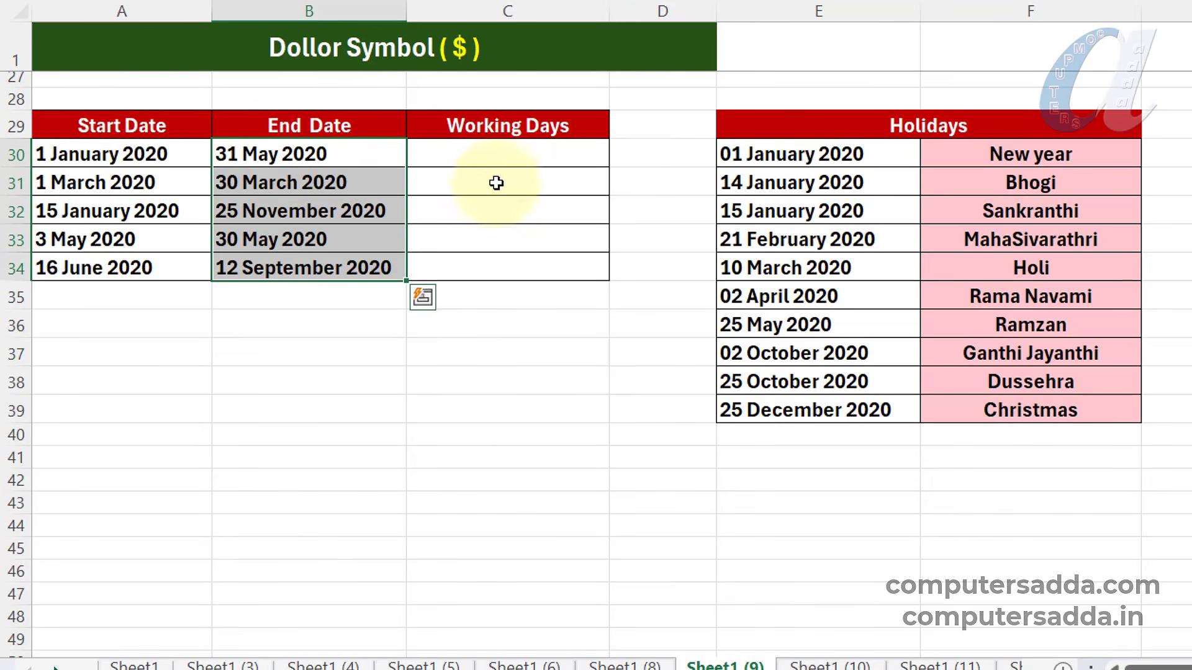
pyautogui.moveTo(490, 157); pyautogui.dragTo(489, 280)
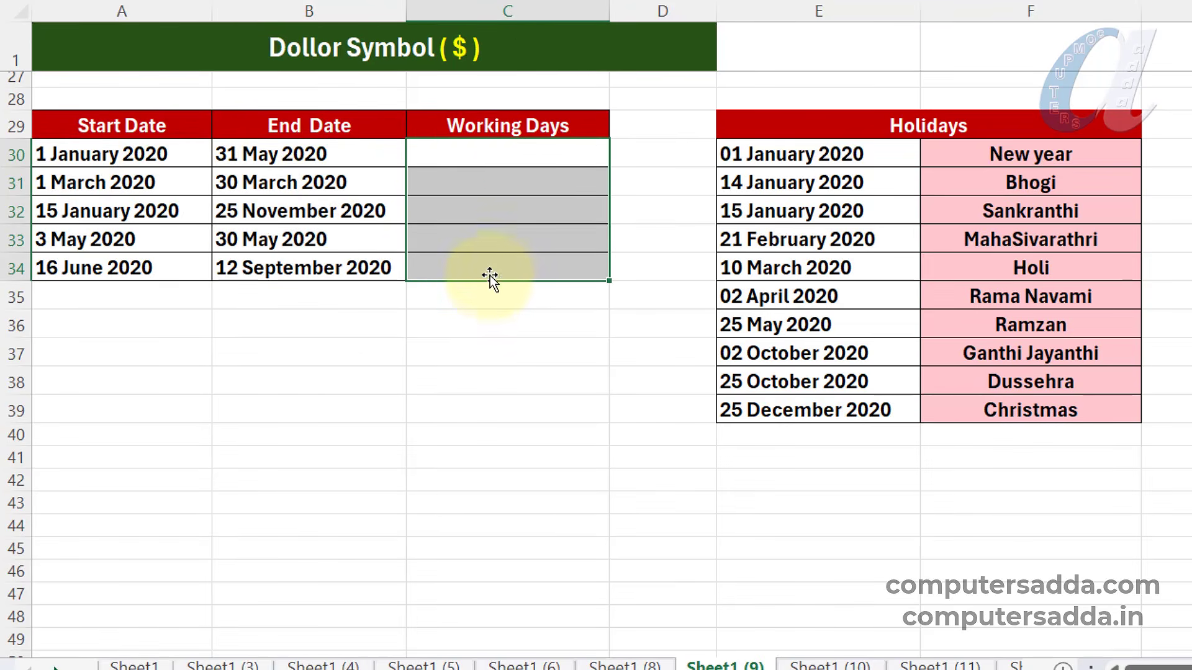
pyautogui.click(498, 156)
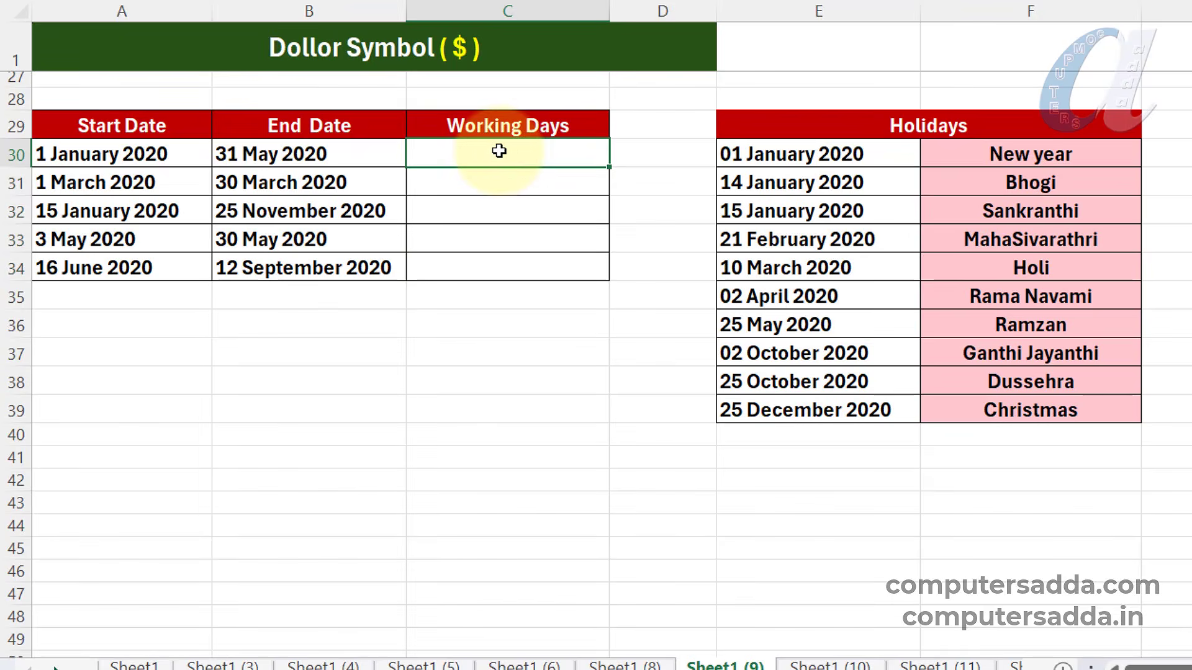
pyautogui.write('=NET')
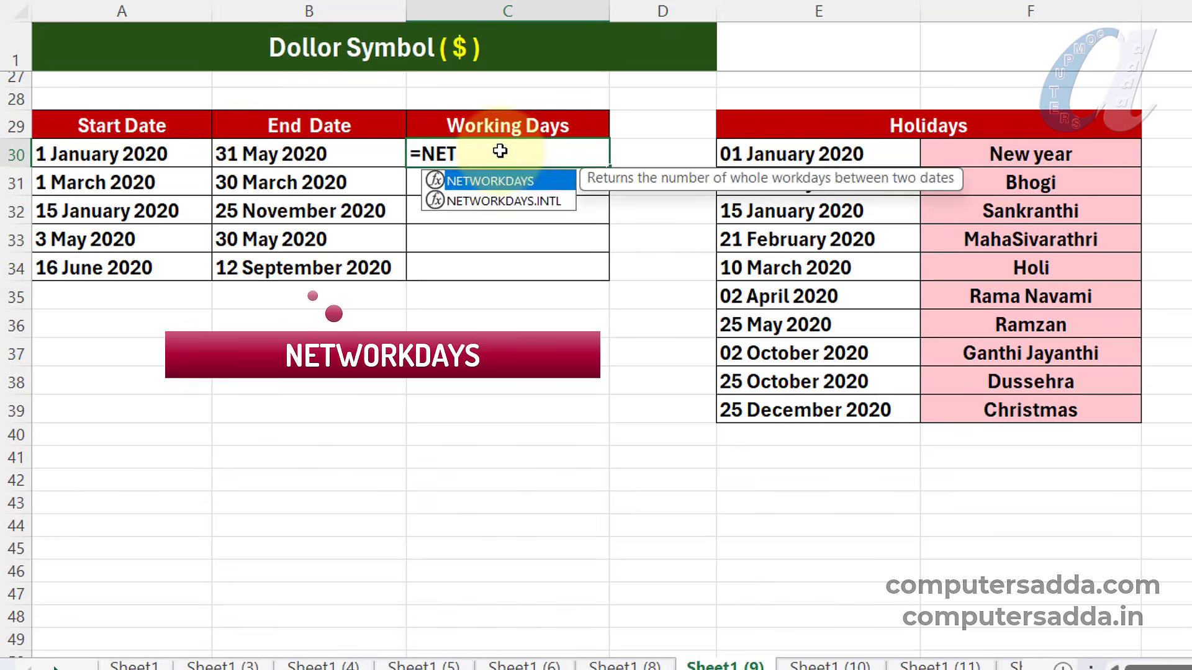
pyautogui.press('Tab')
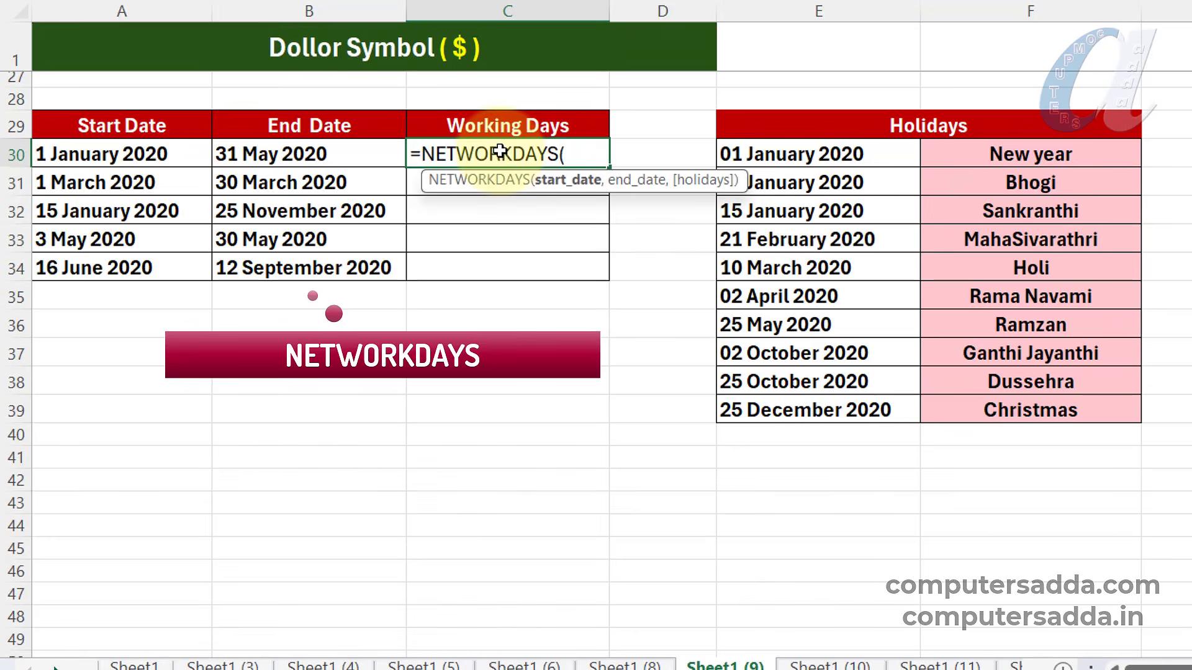
pyautogui.click(175, 150)
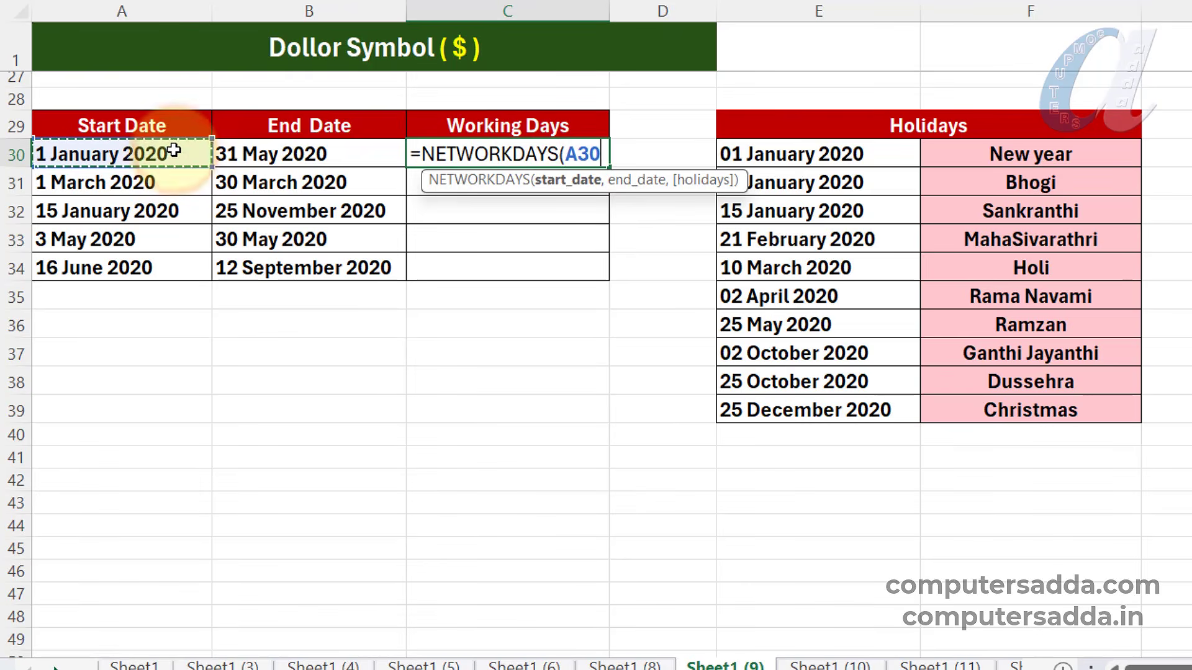
pyautogui.write(',')
pyautogui.click(357, 154)
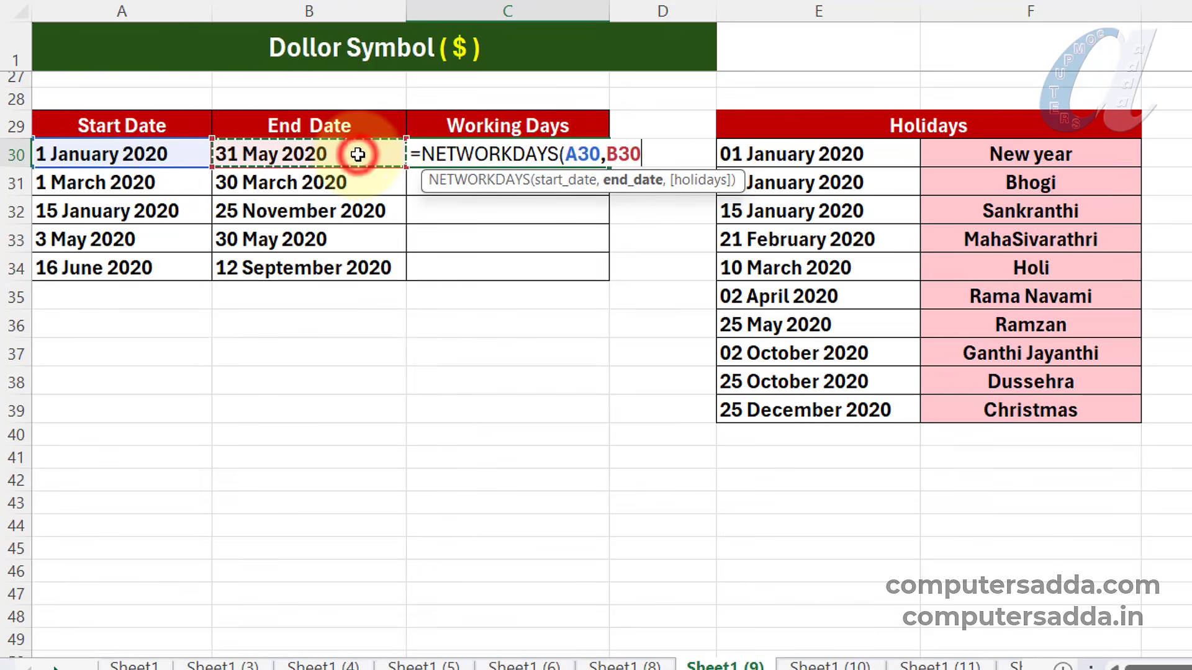
pyautogui.write(')')
pyautogui.press('Return')
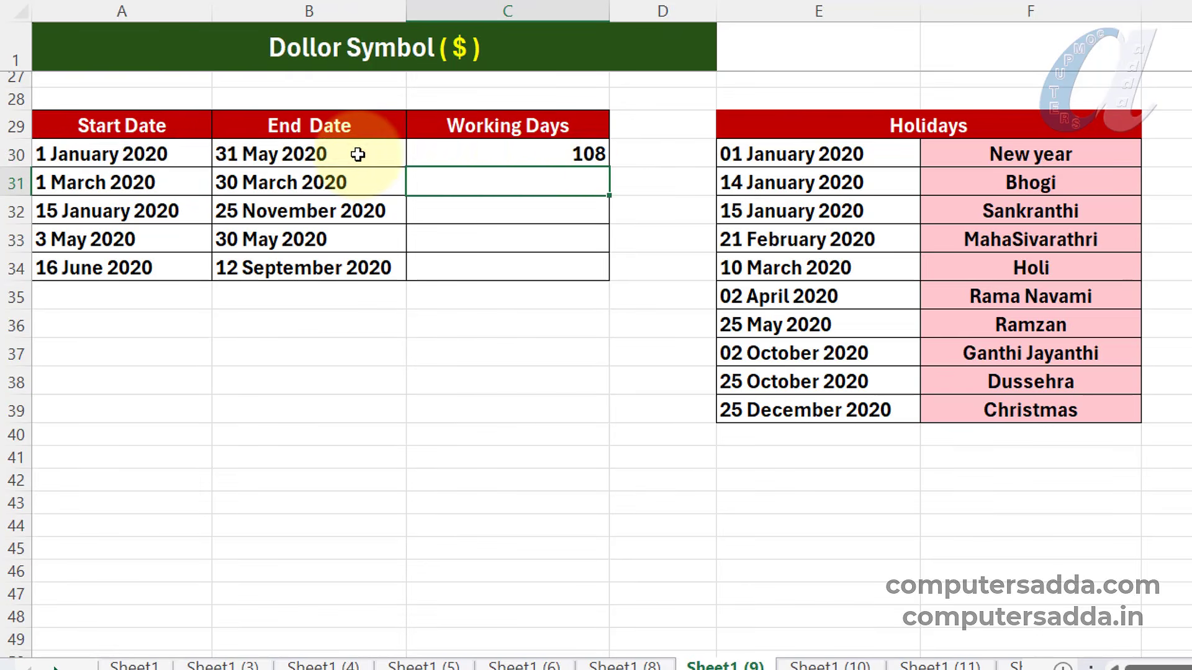
# Fill the NETWORKDAYS formula from C30 down through C34 and check the copied formula in C31
pyautogui.click(570, 157)
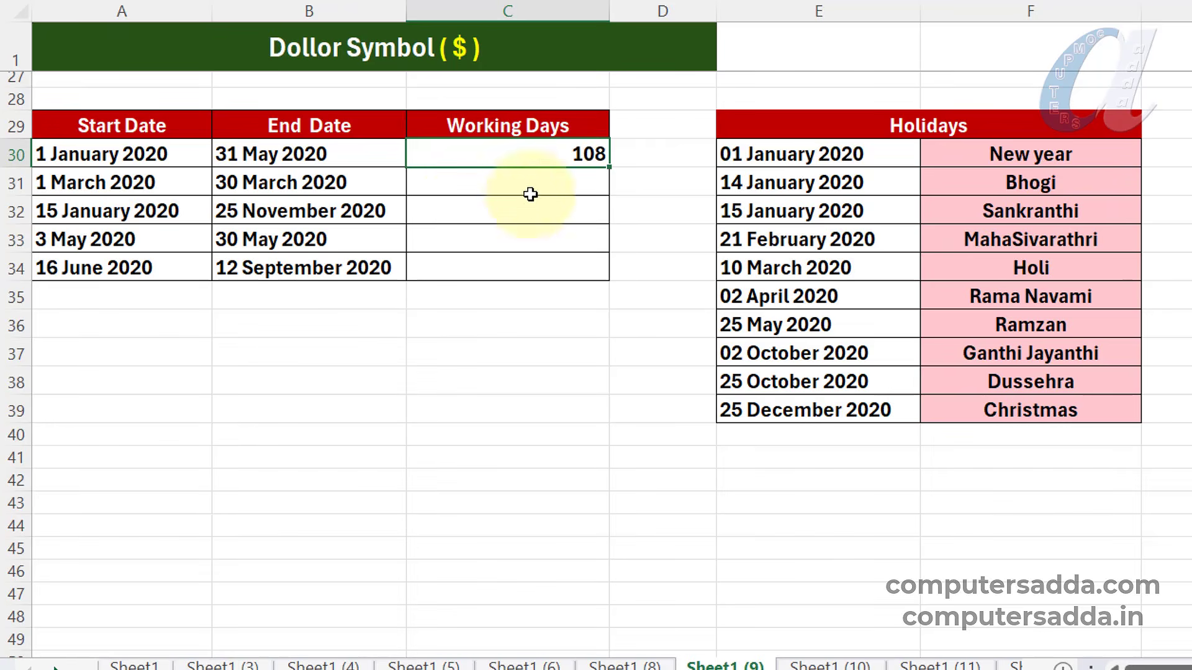
pyautogui.moveTo(610, 166); pyautogui.dragTo(593, 267)
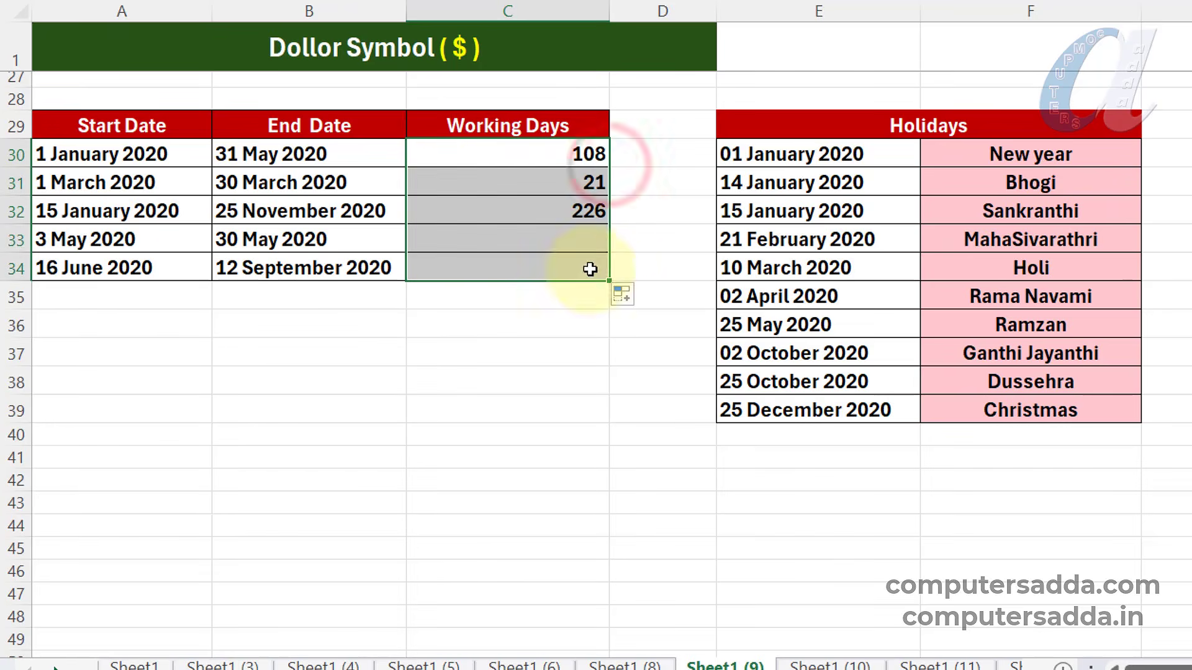
pyautogui.click(113, 183)
pyautogui.click(322, 180)
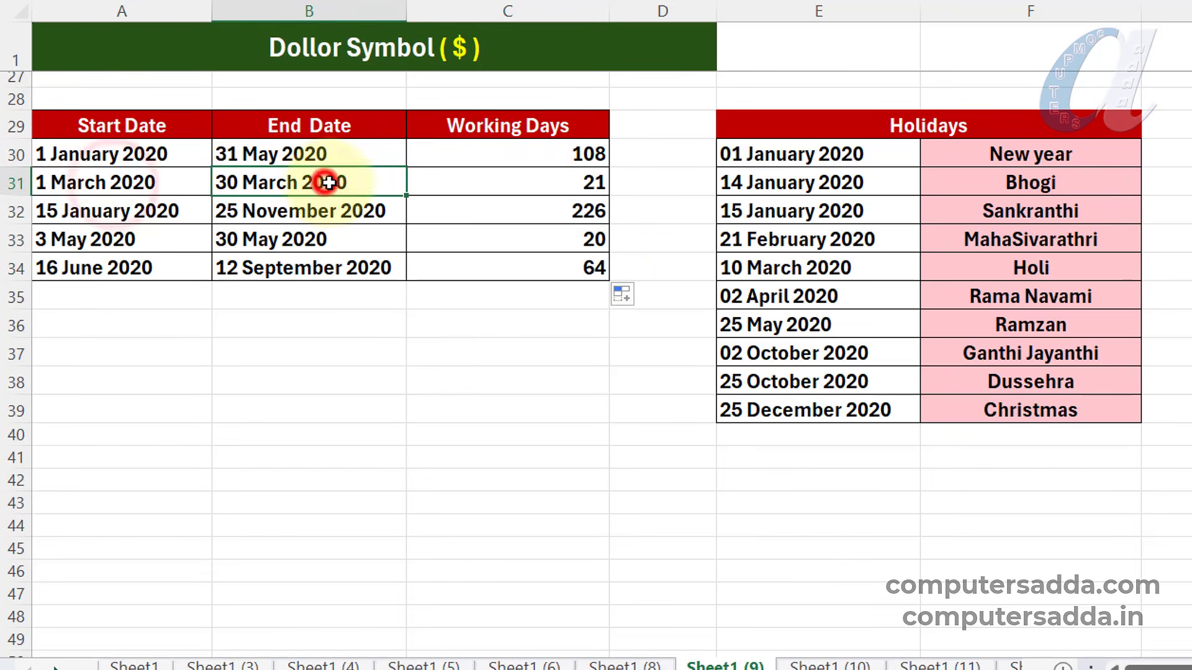
pyautogui.click(519, 154)
pyautogui.moveTo(519, 188); pyautogui.dragTo(520, 271)
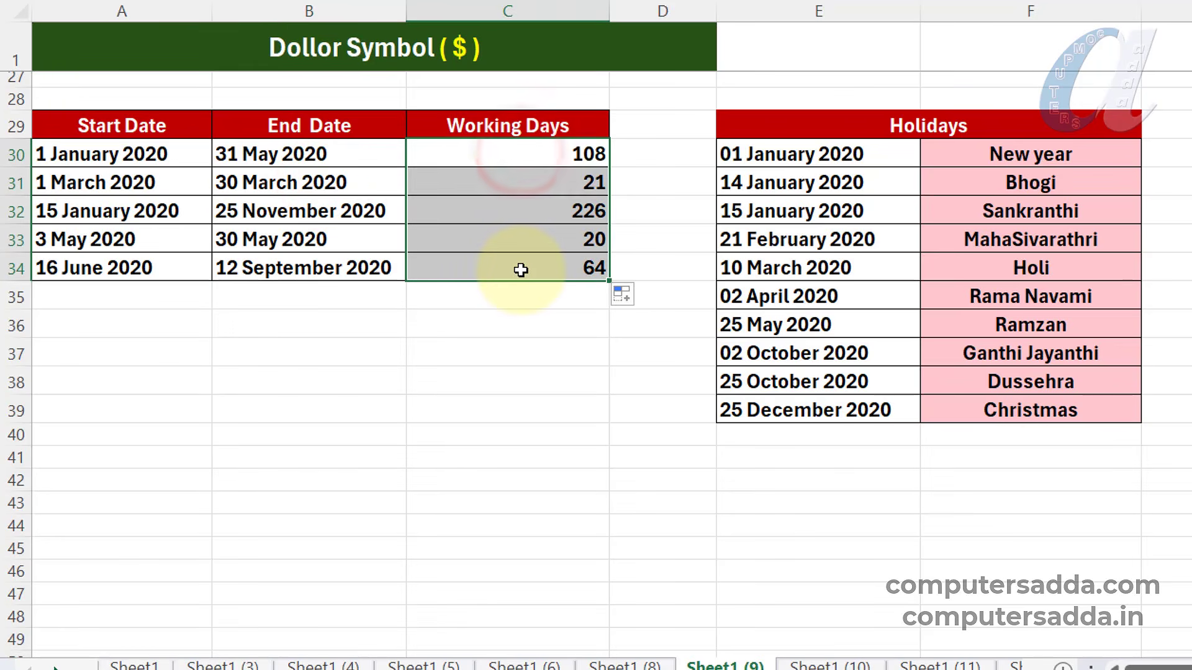
pyautogui.doubleClick(562, 182)
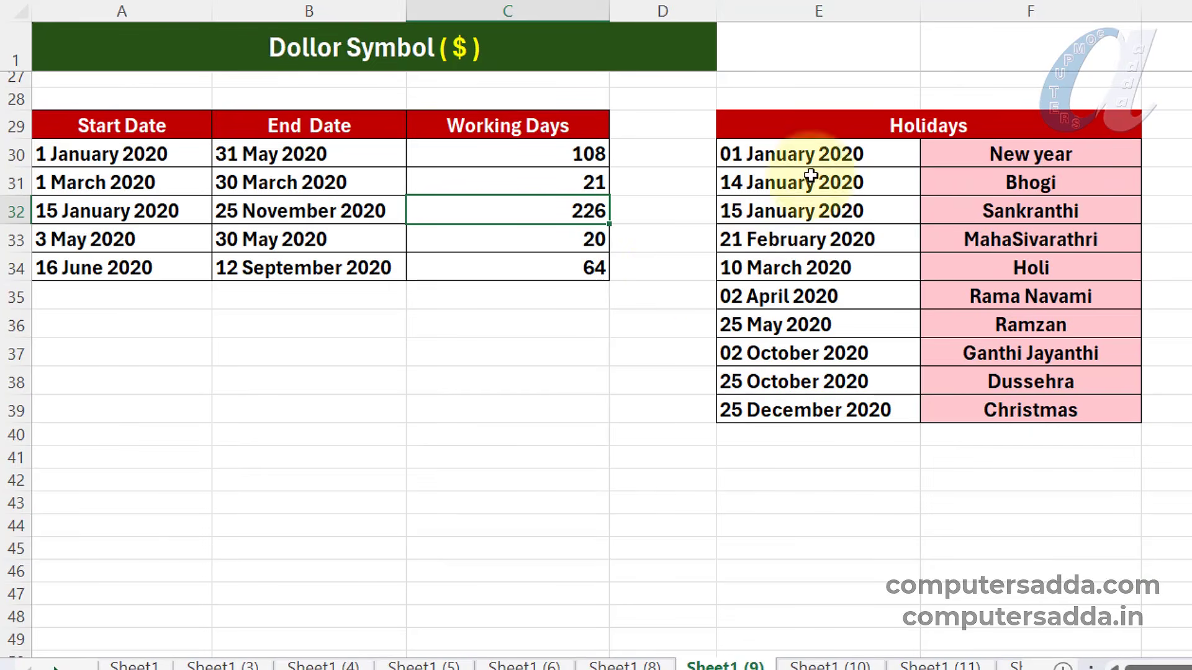
# Clear C31:C34 and add the holiday dates E30:E39 as the third argument of the NETWORKDAYS formula in C30
pyautogui.moveTo(571, 186); pyautogui.dragTo(559, 268)
pyautogui.press('Delete')
pyautogui.doubleClick(559, 156)
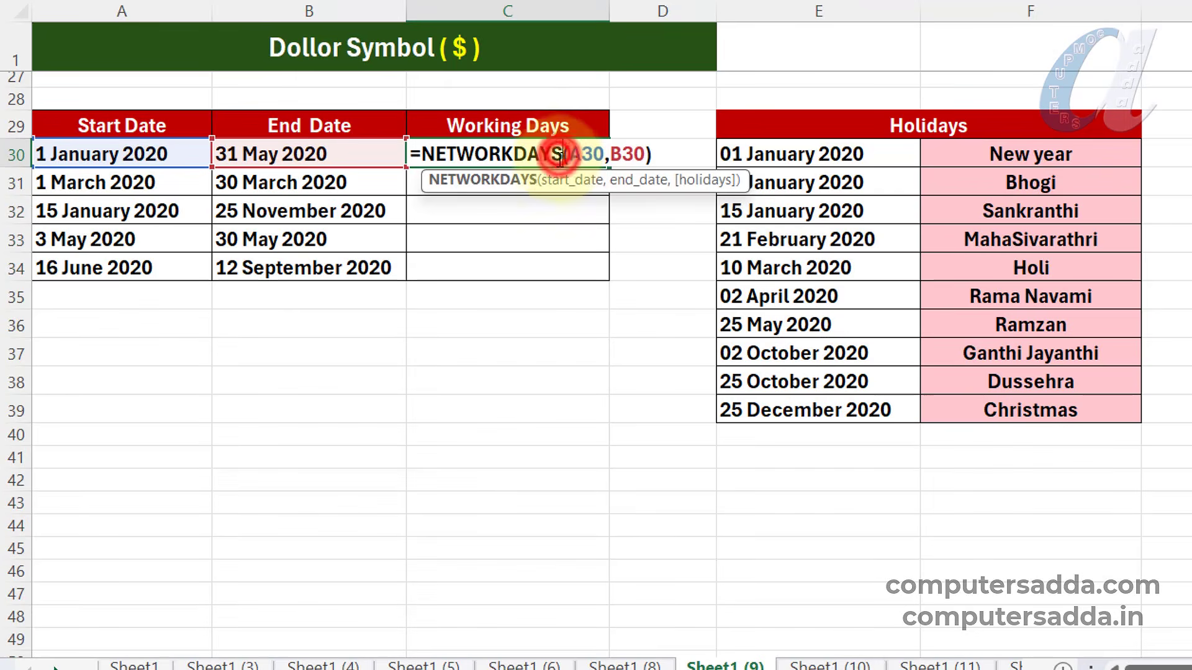
pyautogui.click(644, 154)
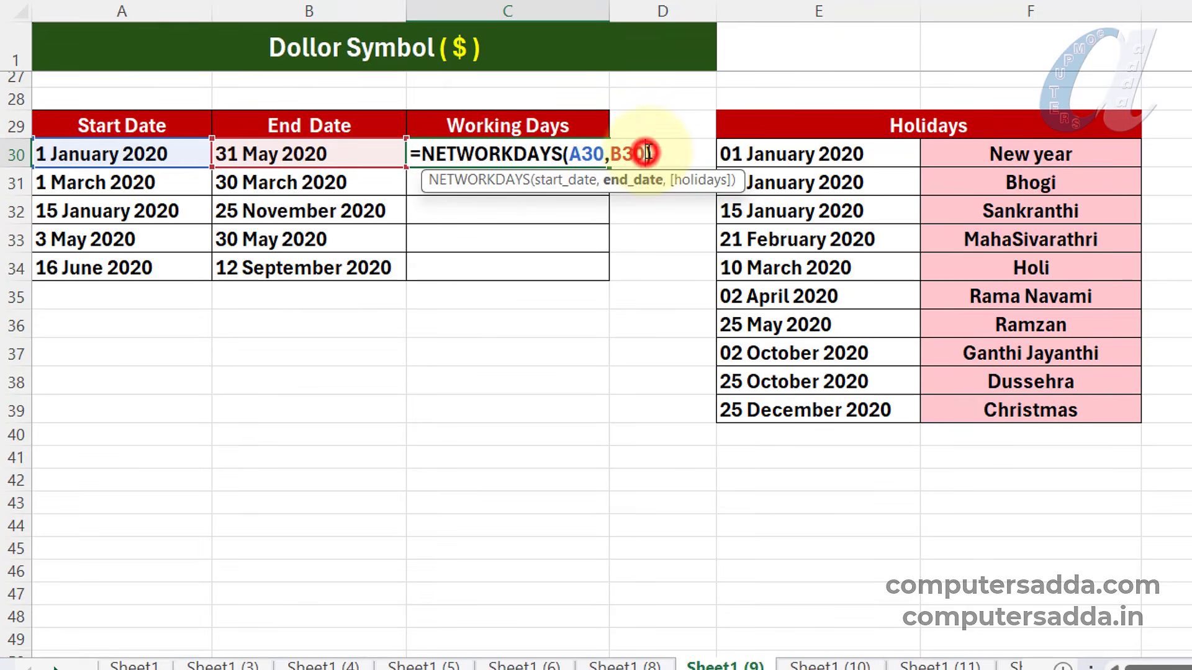
pyautogui.write(',')
pyautogui.moveTo(847, 151); pyautogui.dragTo(828, 409)
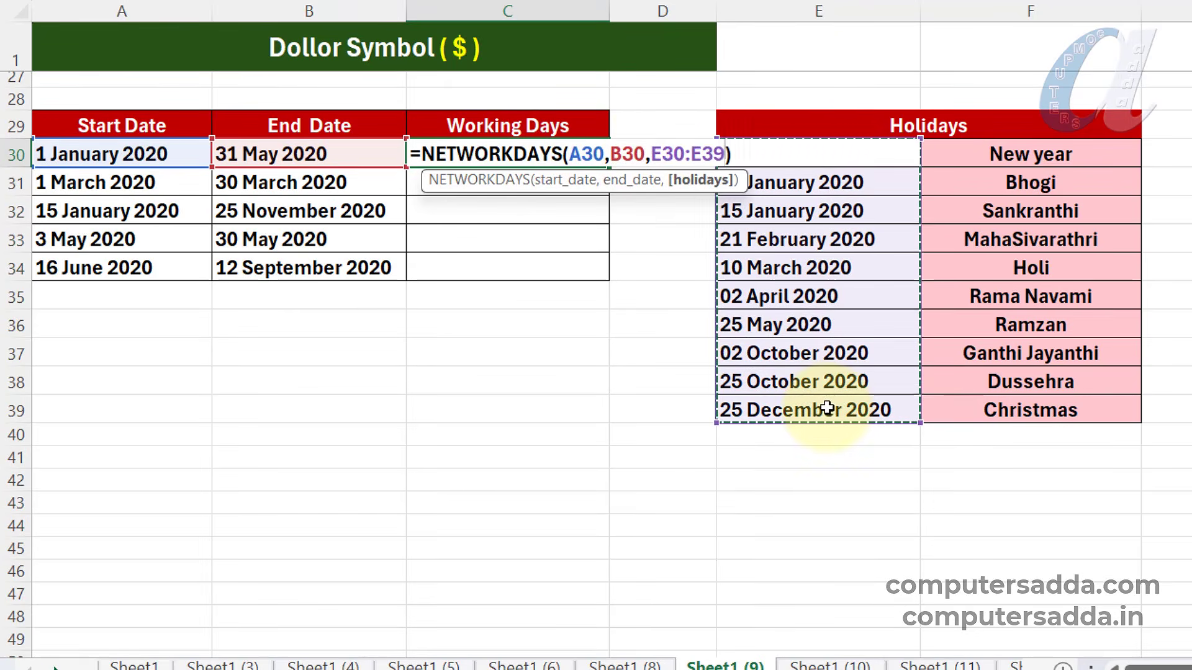
pyautogui.press('Return')
pyautogui.press('Up')
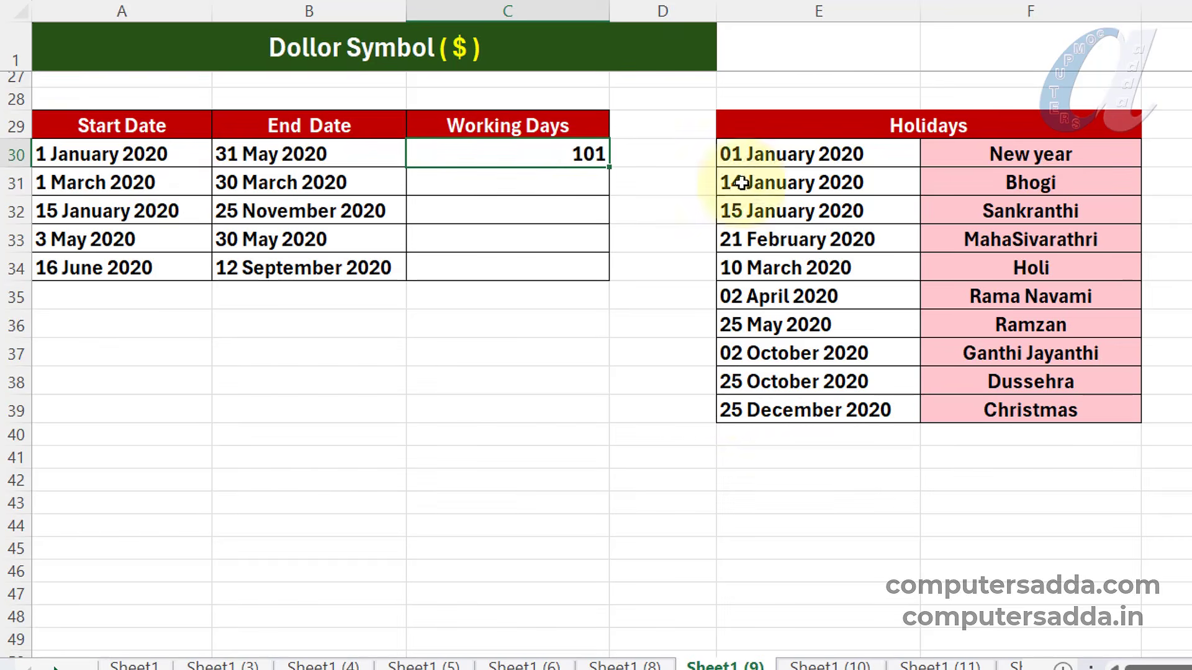
# Fill the NETWORKDAYS formula from C30 down through C34 and check the holidays range in the copied formula in C33
pyautogui.moveTo(612, 166); pyautogui.dragTo(607, 287)
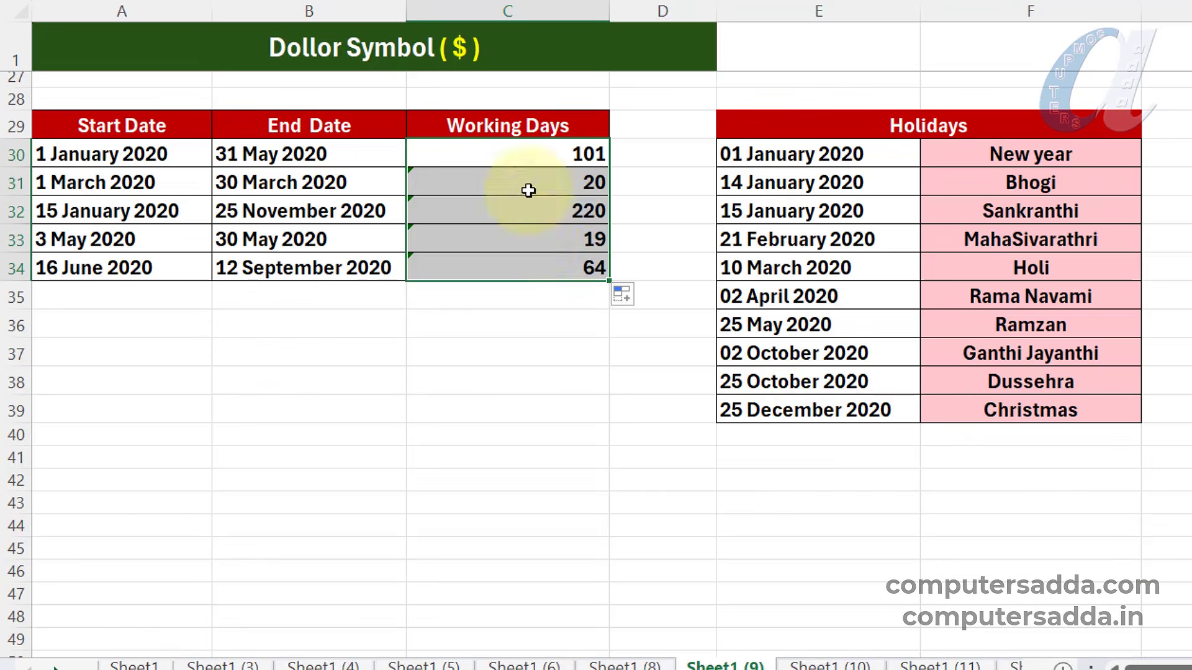
pyautogui.click(442, 243)
pyautogui.doubleClick(516, 238)
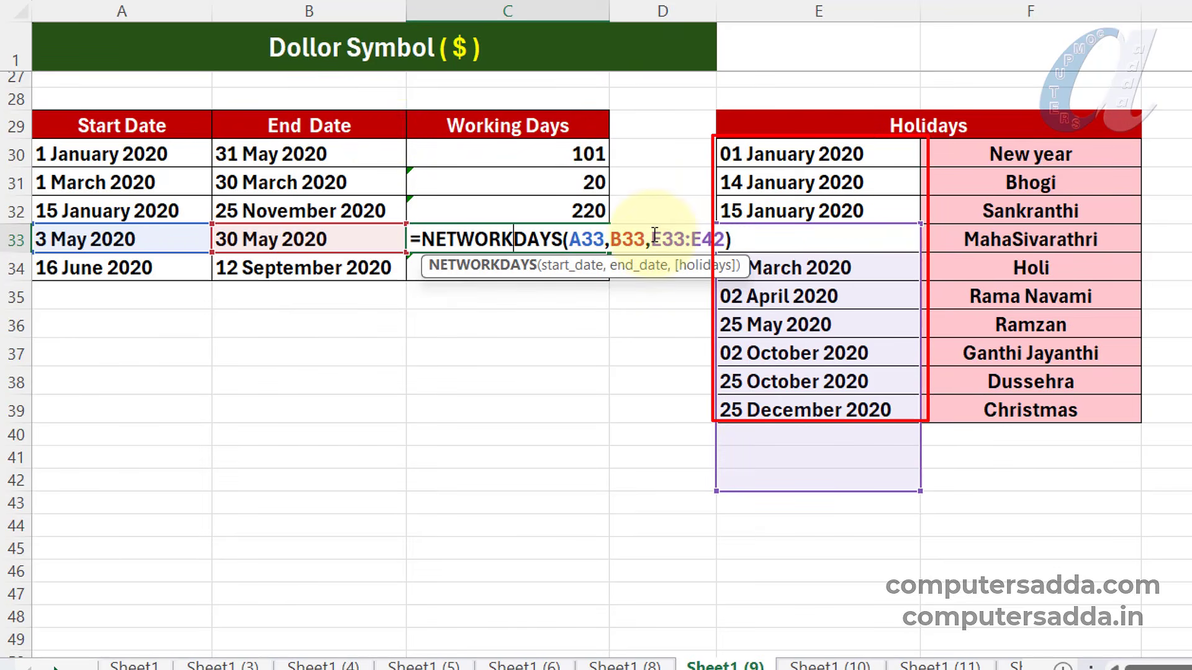
pyautogui.moveTo(690, 235); pyautogui.dragTo(709, 231)
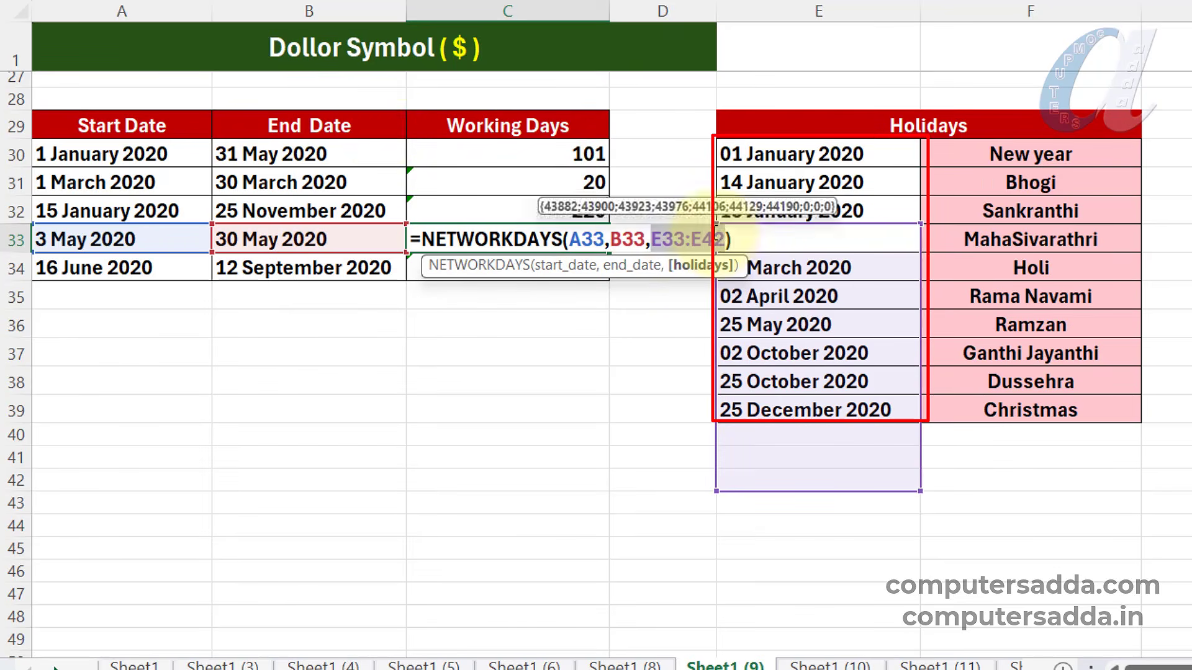
pyautogui.press('Return')
# Clear C31:C34 and convert the holidays range in the C30 formula to the absolute form $E$30:$E$39
pyautogui.moveTo(519, 185); pyautogui.dragTo(529, 271)
pyautogui.press('Delete')
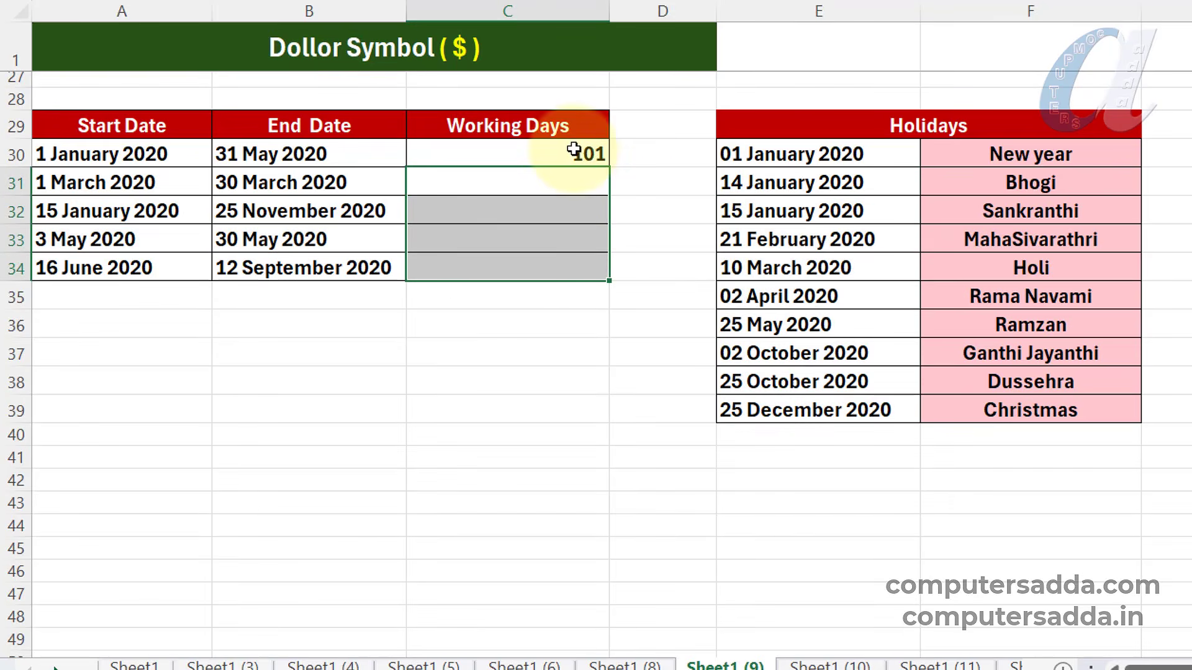
pyautogui.click(570, 151)
pyautogui.doubleClick(570, 150)
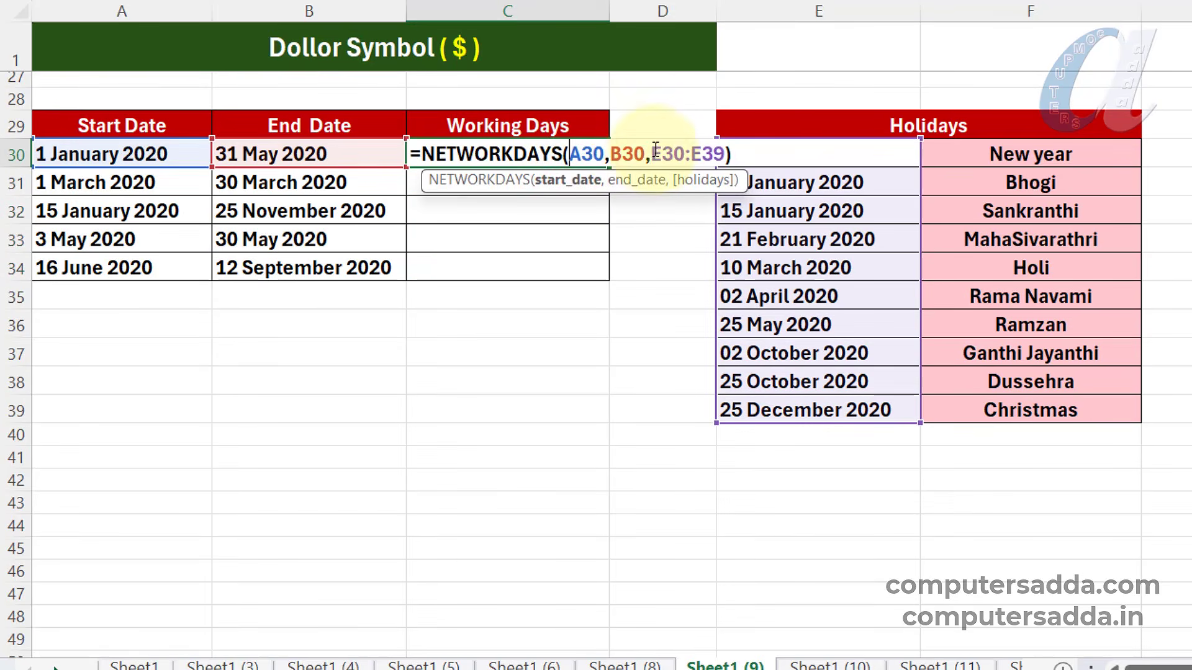
pyautogui.moveTo(651, 152); pyautogui.dragTo(724, 154)
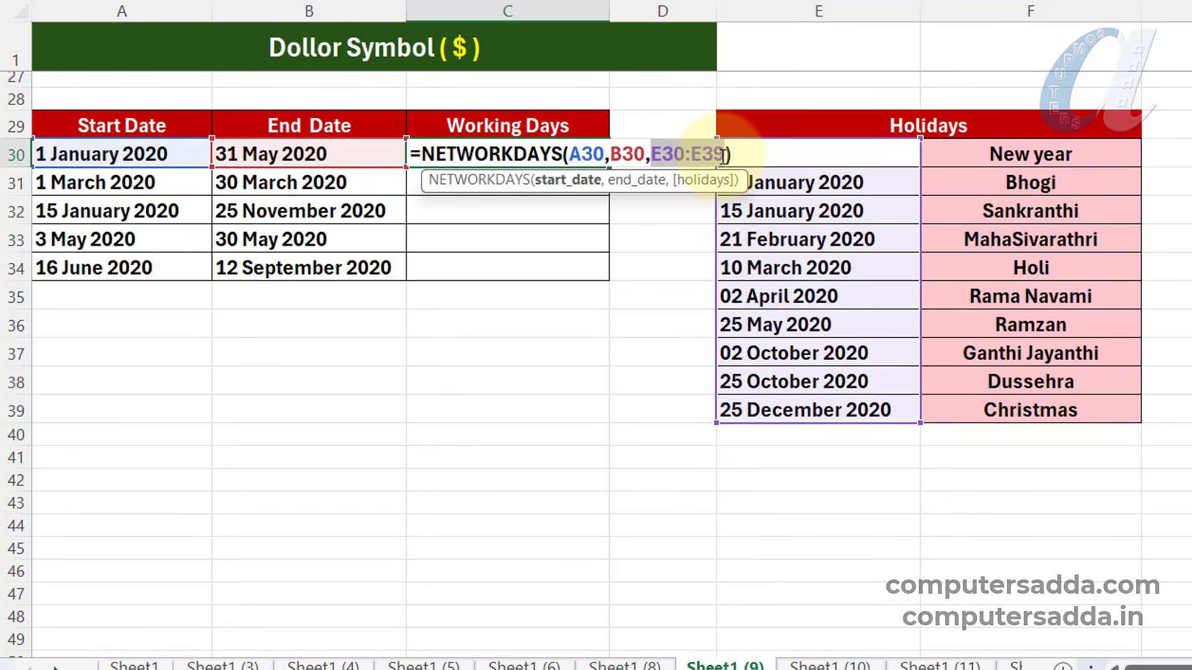
pyautogui.press('F4')
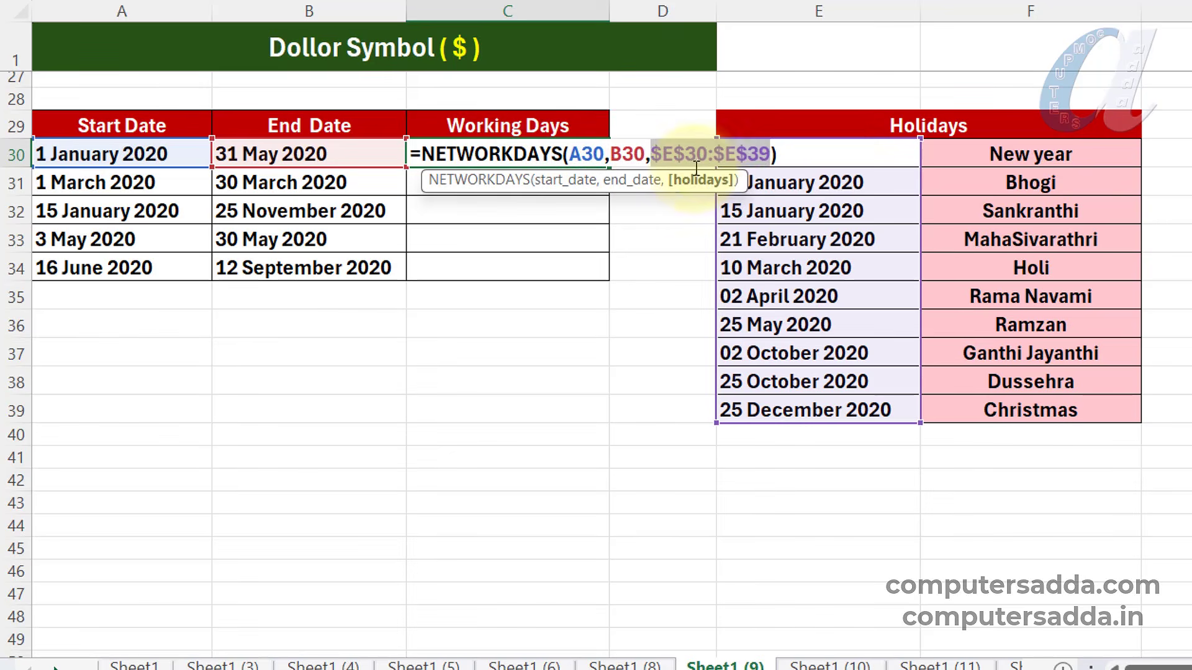
pyautogui.click(661, 152)
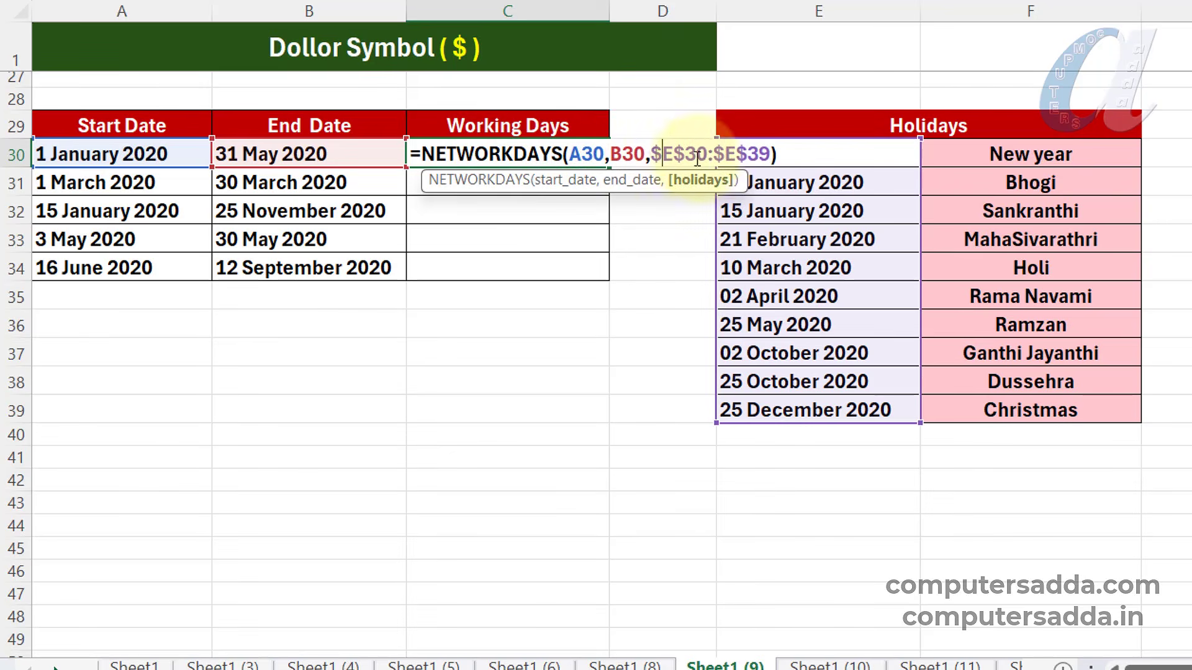
pyautogui.press('Return')
# Fill the NETWORKDAYS formula with the absolute holidays range from C30 down through C34 and inspect the copy in C33
pyautogui.click(581, 154)
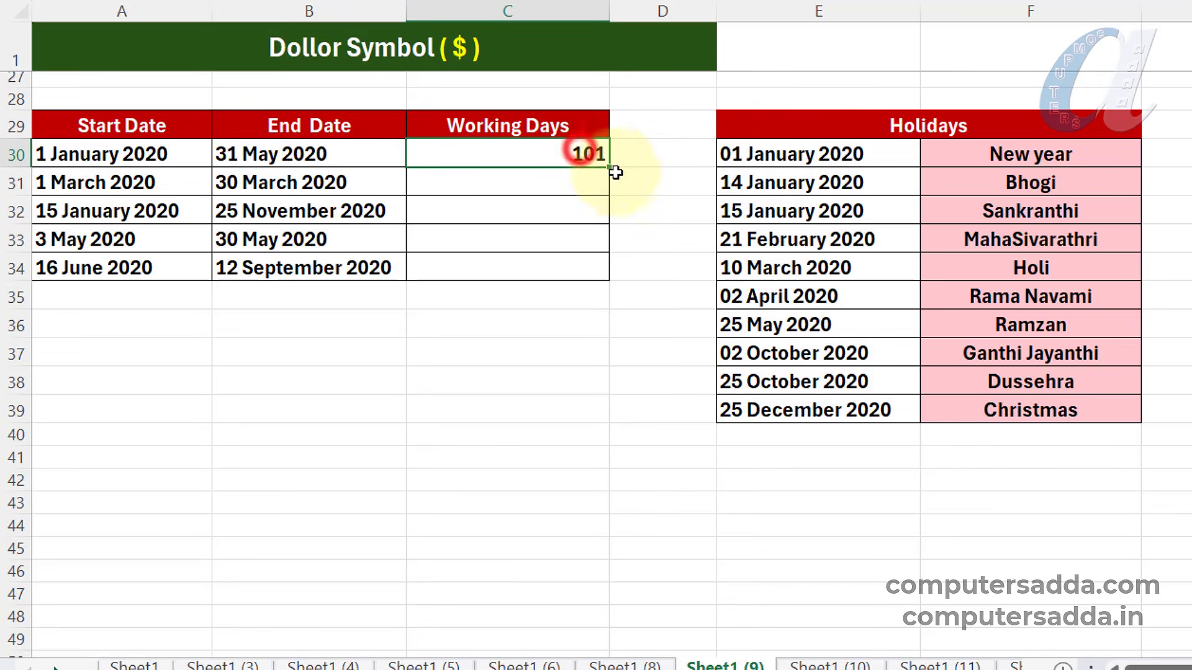
pyautogui.moveTo(611, 167); pyautogui.dragTo(598, 269)
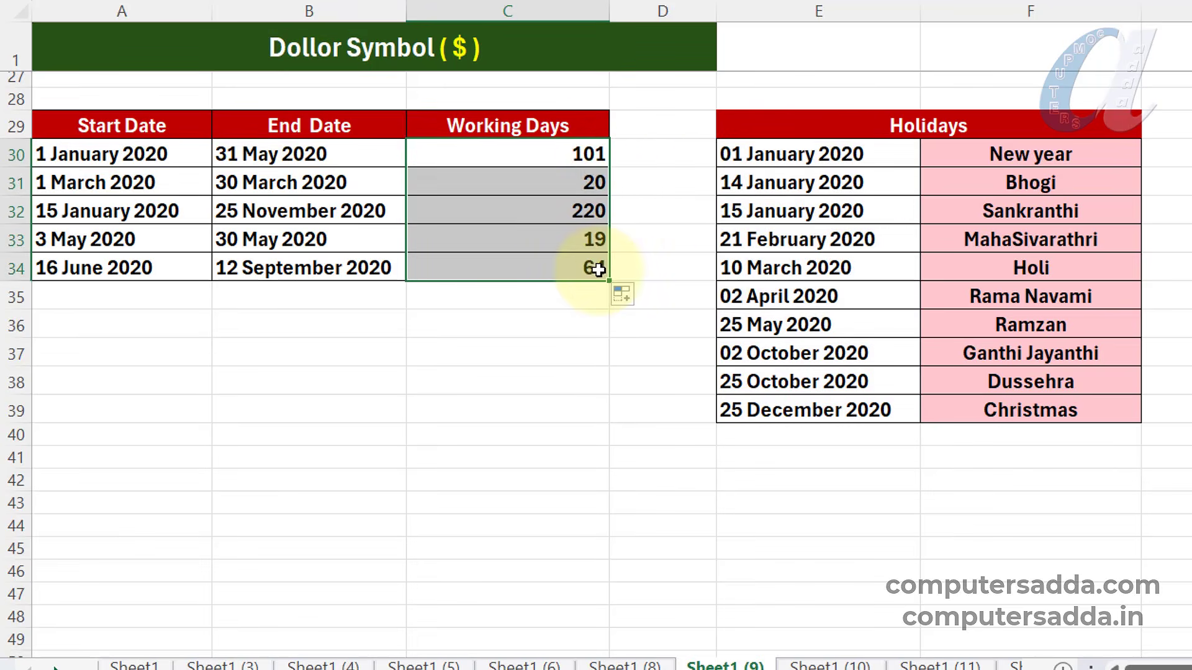
pyautogui.doubleClick(566, 236)
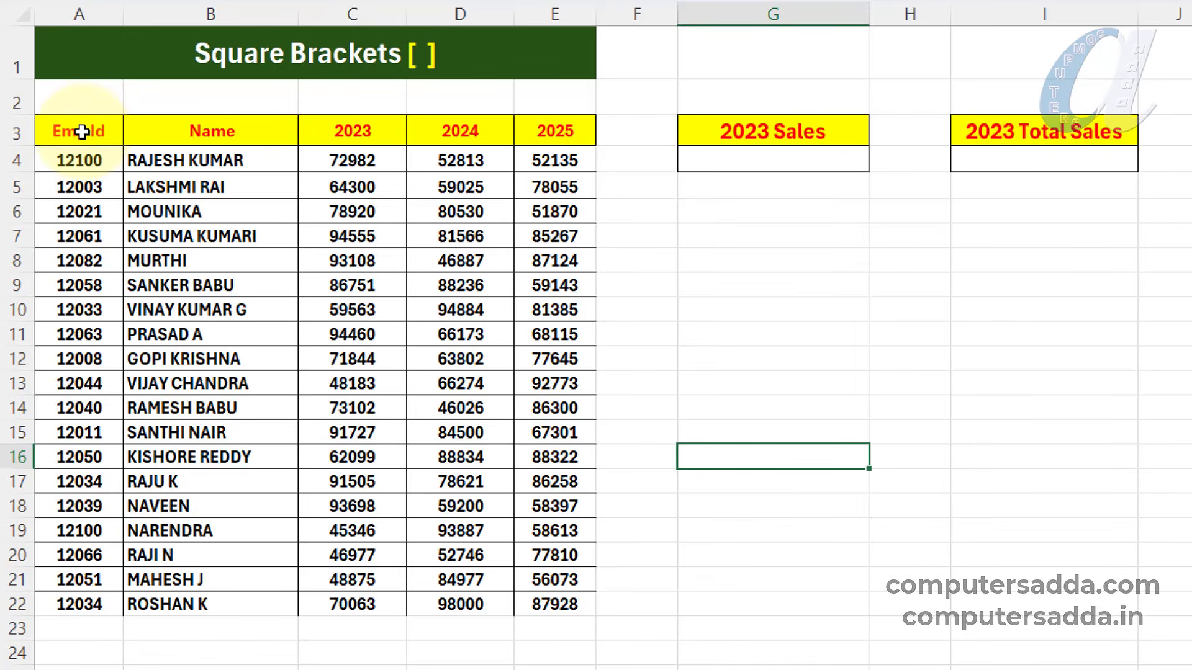
# On the Square Brackets sheet, convert the employee sales range A3:E22 into a table using row 3 as headers
pyautogui.moveTo(81, 131); pyautogui.dragTo(547, 605)
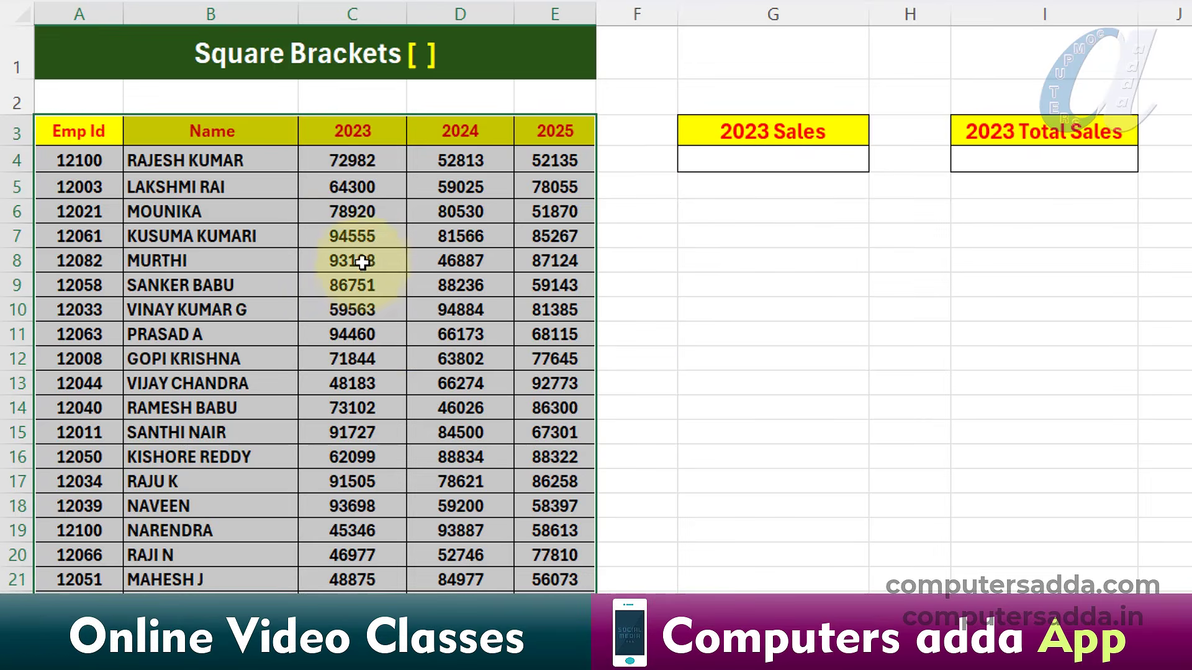
pyautogui.hotkey('ctrl', 't')
pyautogui.click(1103, 516)
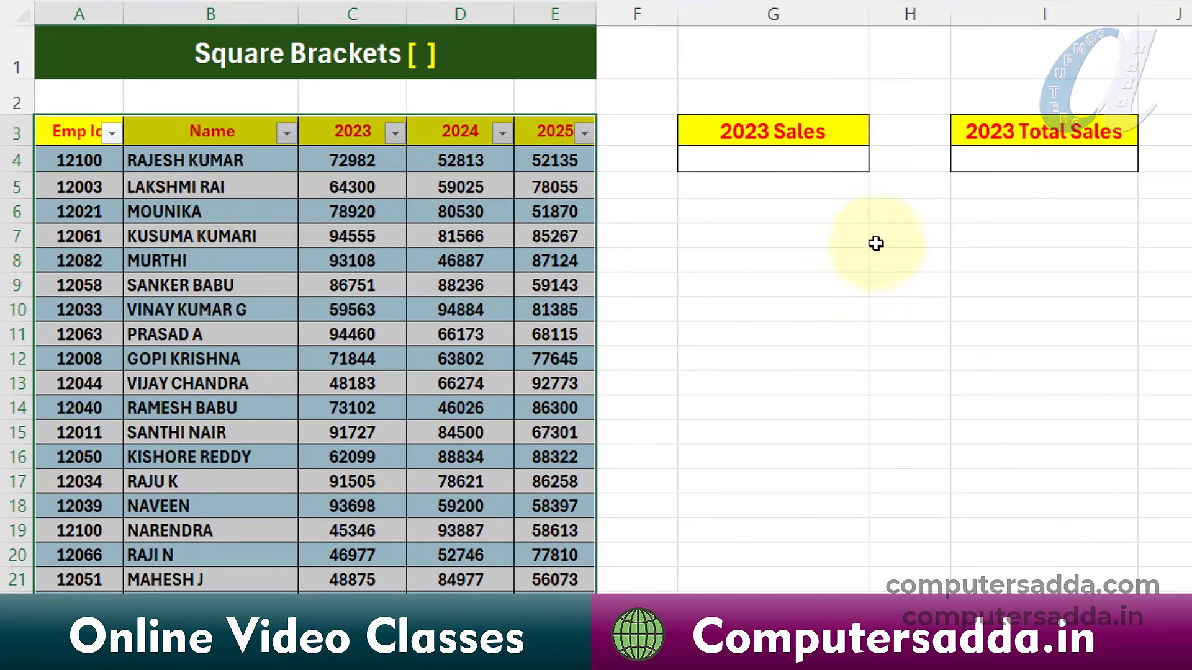
pyautogui.click(711, 355)
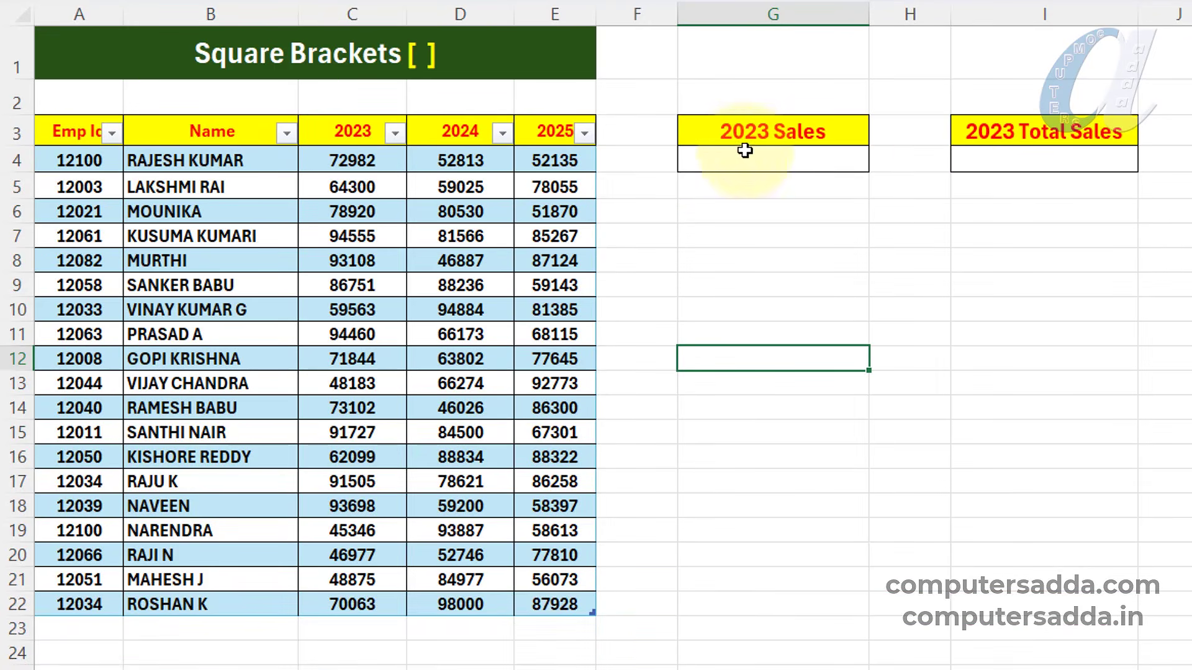
# Try listing the 2023 sales with a relative reference to C4 in G4 filled down to G20, undo the fill and clear G4
pyautogui.moveTo(745, 150); pyautogui.dragTo(738, 621)
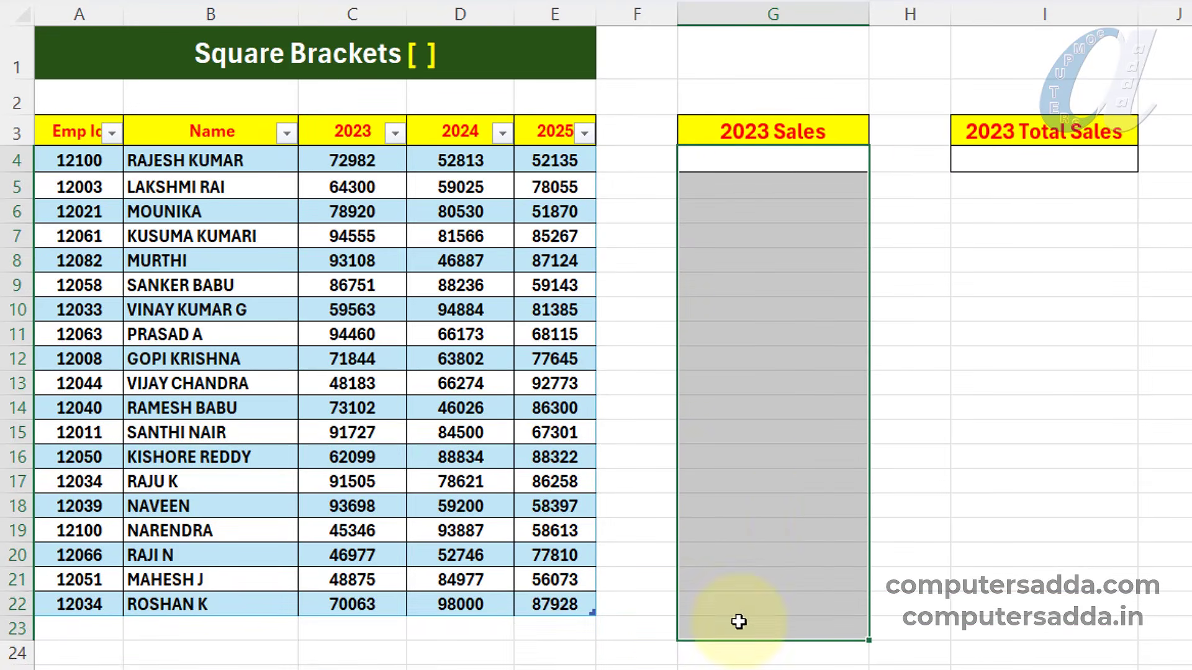
pyautogui.click(747, 162)
pyautogui.write('=')
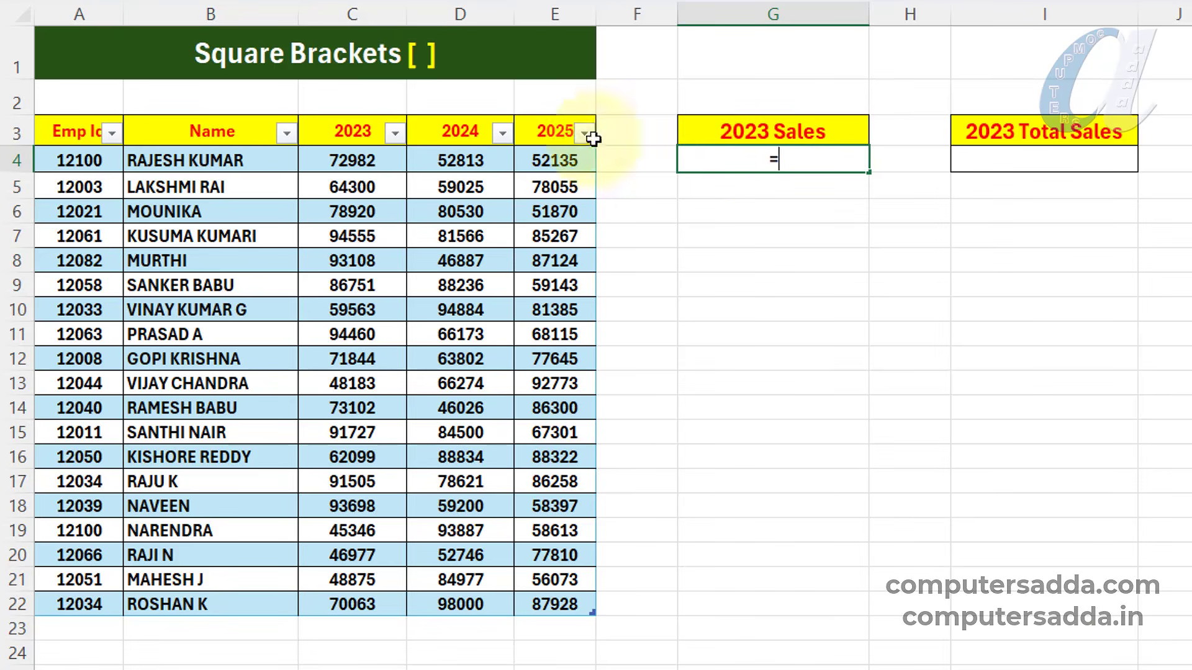
pyautogui.click(359, 161)
pyautogui.press('Return')
pyautogui.click(846, 159)
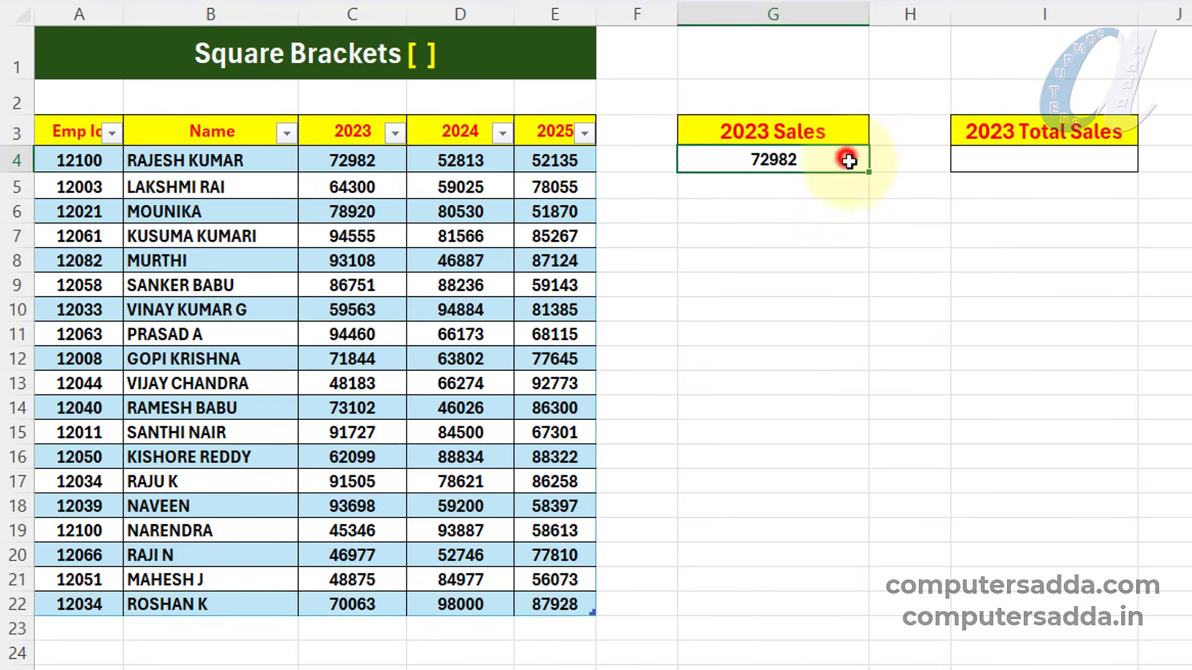
pyautogui.moveTo(869, 173); pyautogui.dragTo(827, 550)
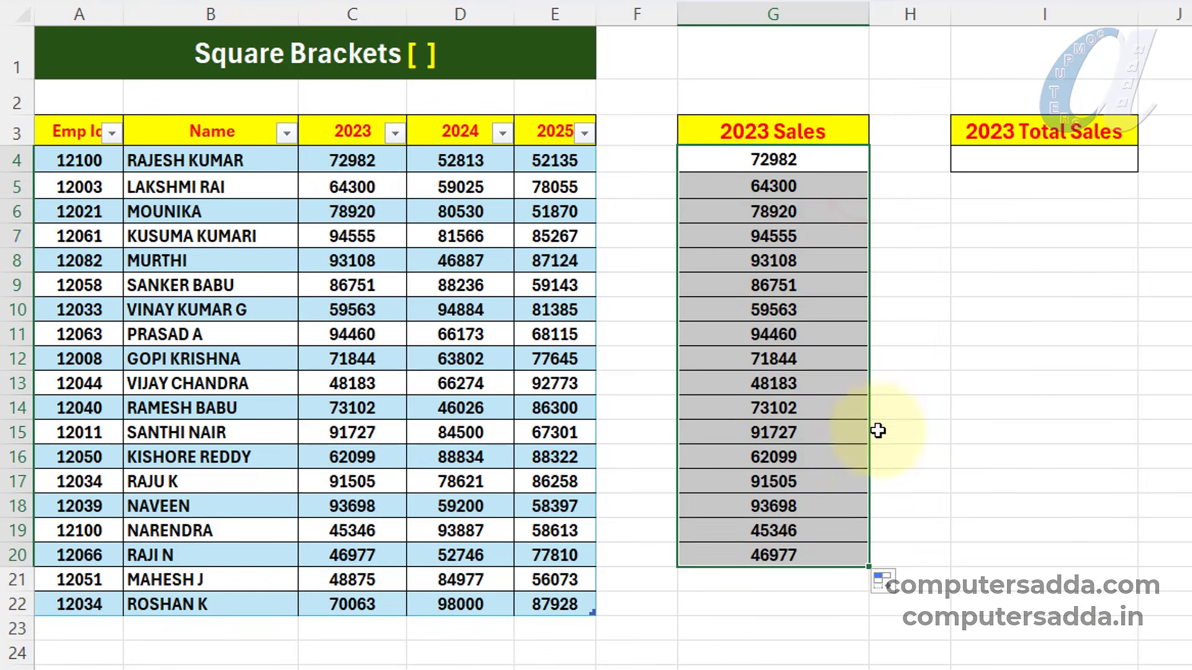
pyautogui.hotkey('ctrl', 'z')
pyautogui.press('Delete')
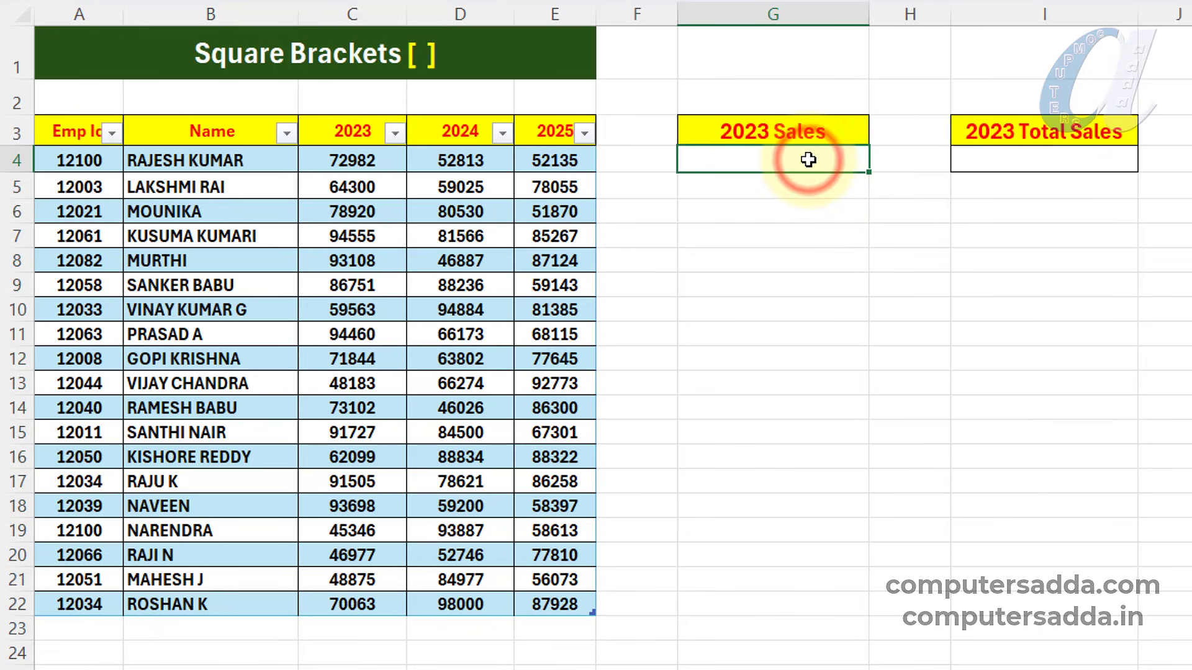
# Check the name assigned to the employee sales table in its design properties
pyautogui.click(780, 234)
pyautogui.click(773, 158)
pyautogui.click(909, 284)
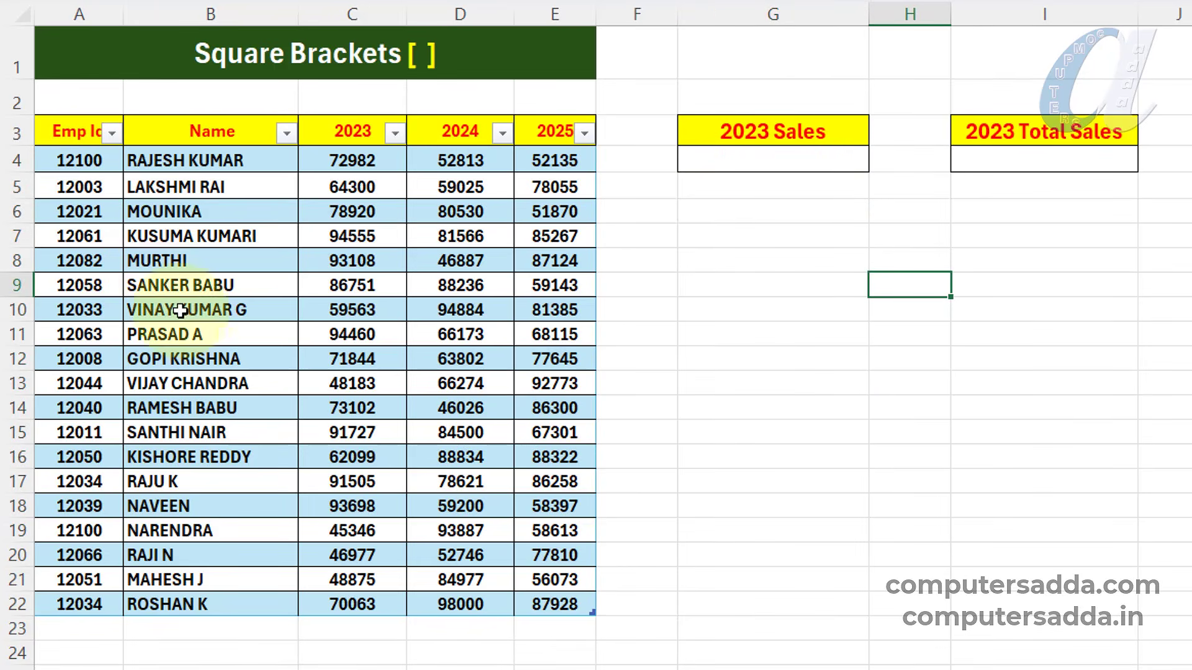
pyautogui.click(239, 357)
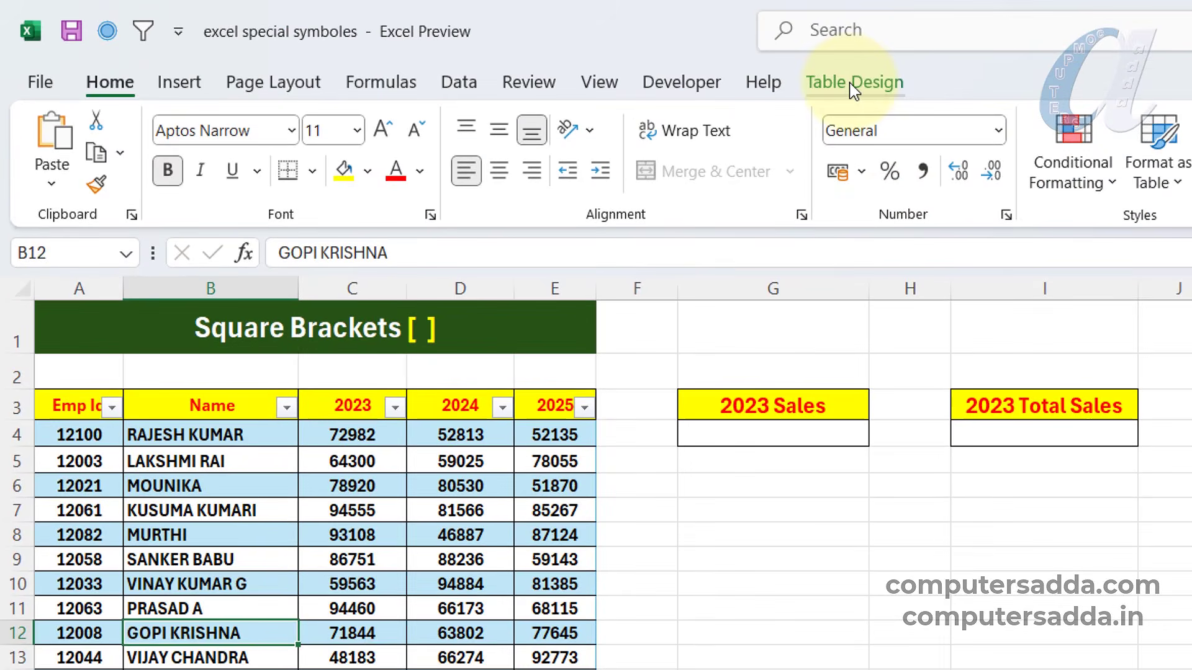
pyautogui.click(854, 83)
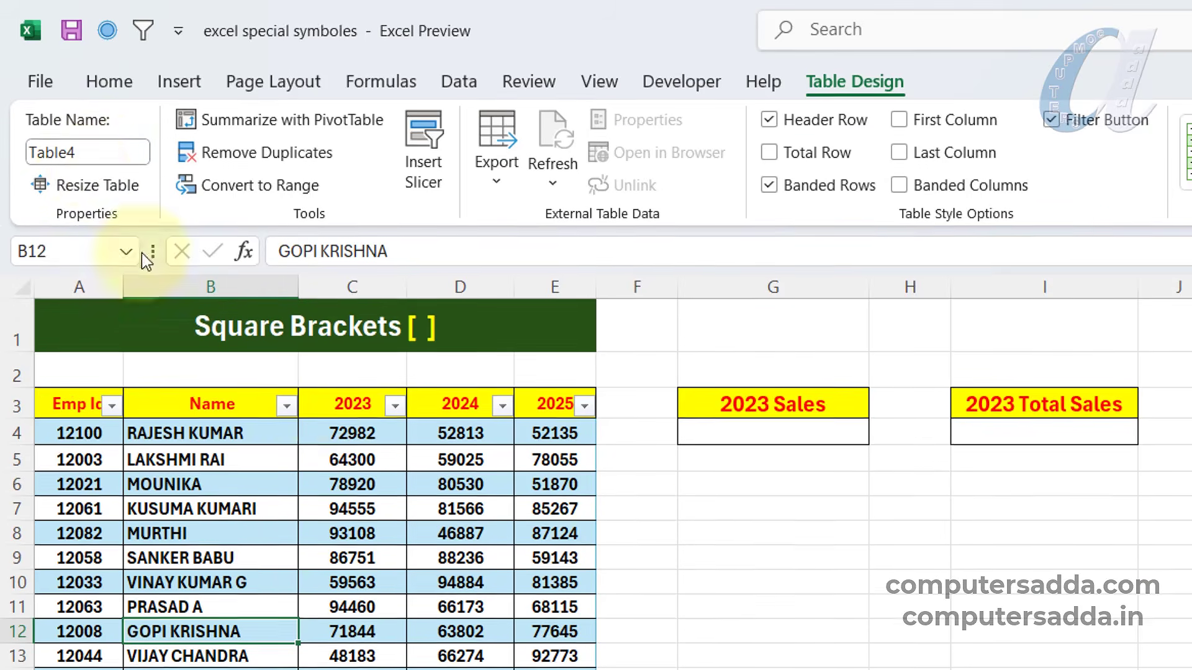
pyautogui.click(723, 608)
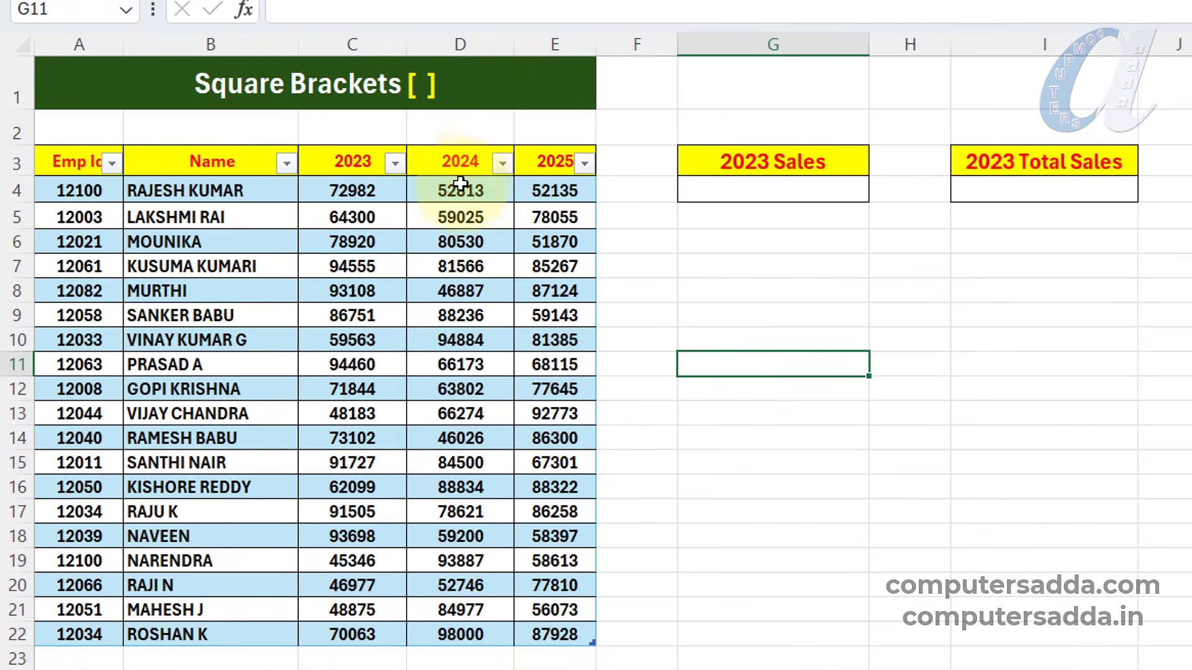
# In G4 under 2023 Sales, enter the structured reference =Table4[2023] to return the table's whole 2023 column
pyautogui.moveTo(342, 193); pyautogui.dragTo(337, 354)
pyautogui.click(790, 192)
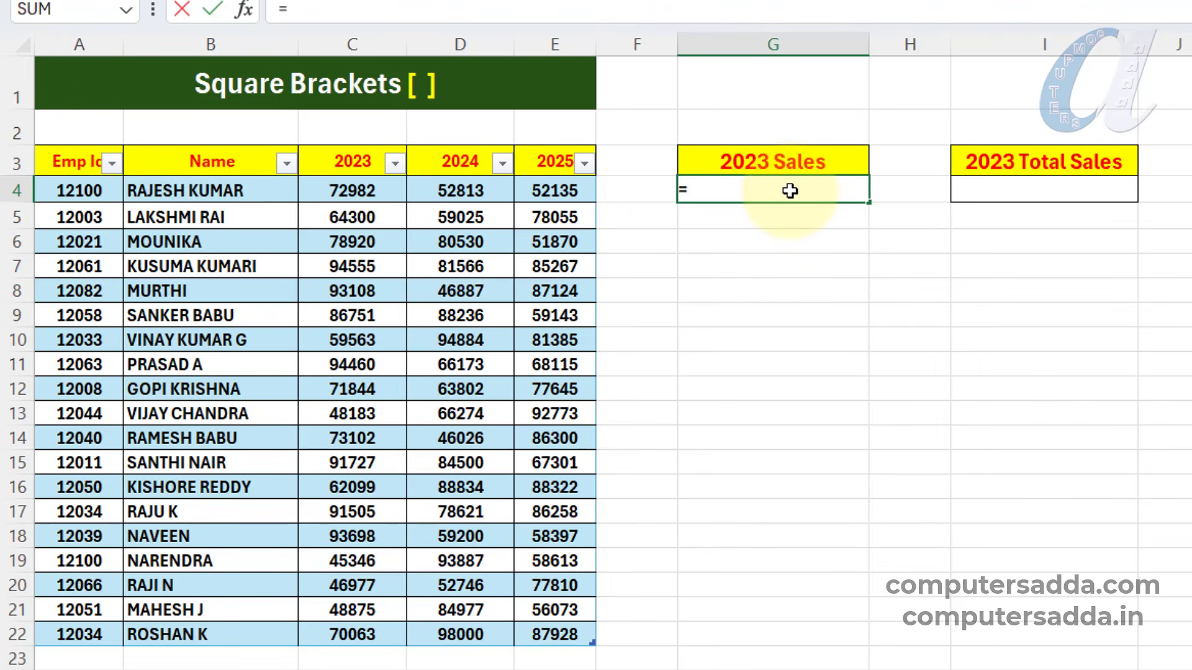
pyautogui.write('=TABL')
pyautogui.press('Down')
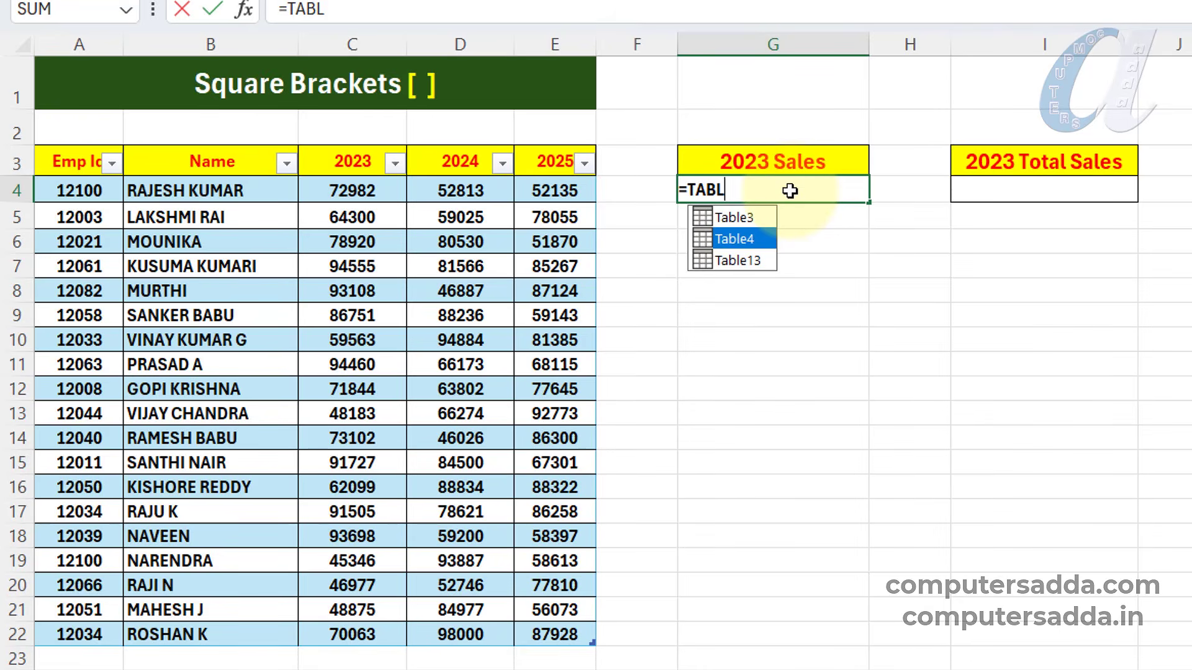
pyautogui.press('Tab')
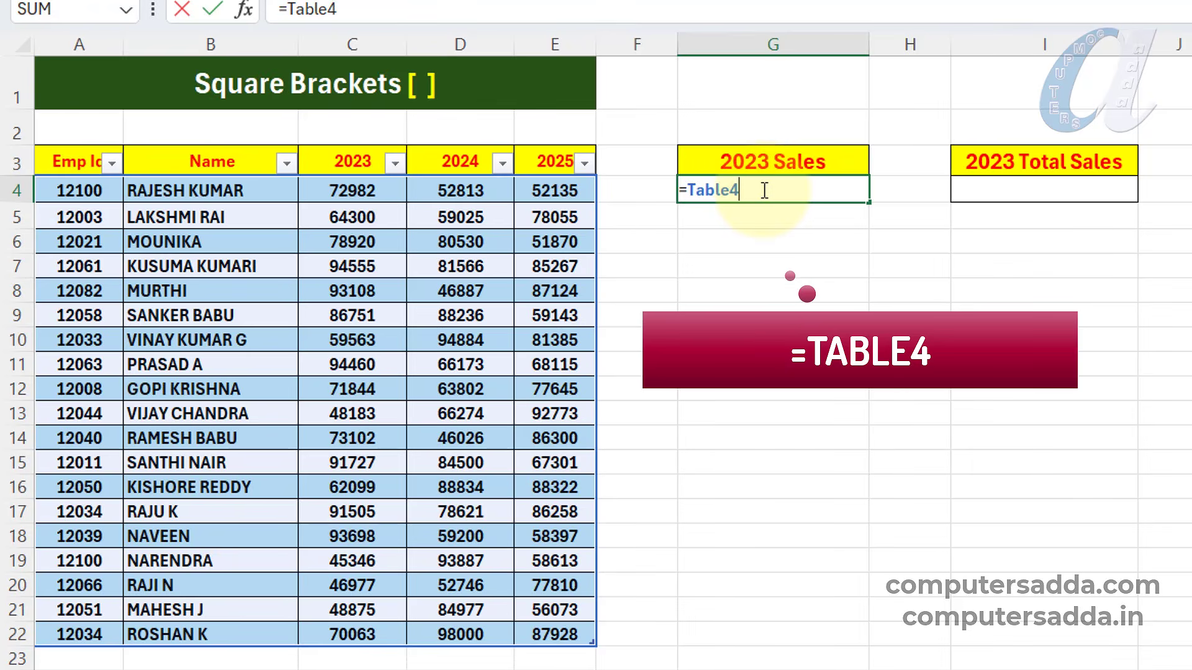
pyautogui.write('[')
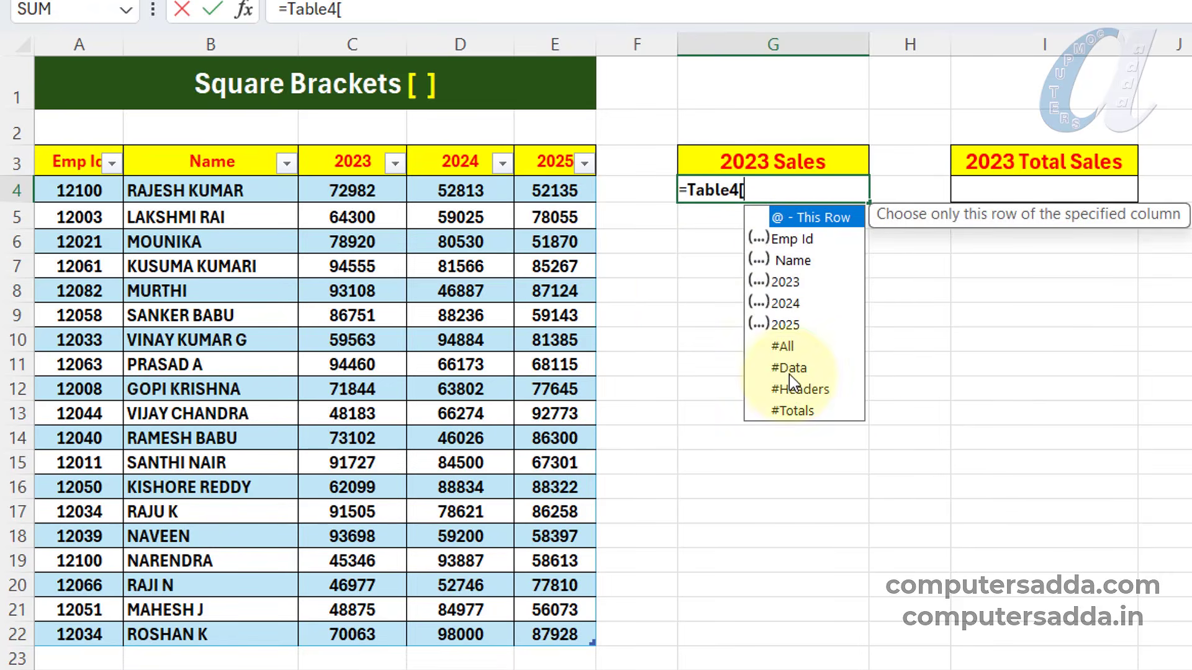
pyautogui.press('Down')
pyautogui.press('Down')
pyautogui.press('Down')
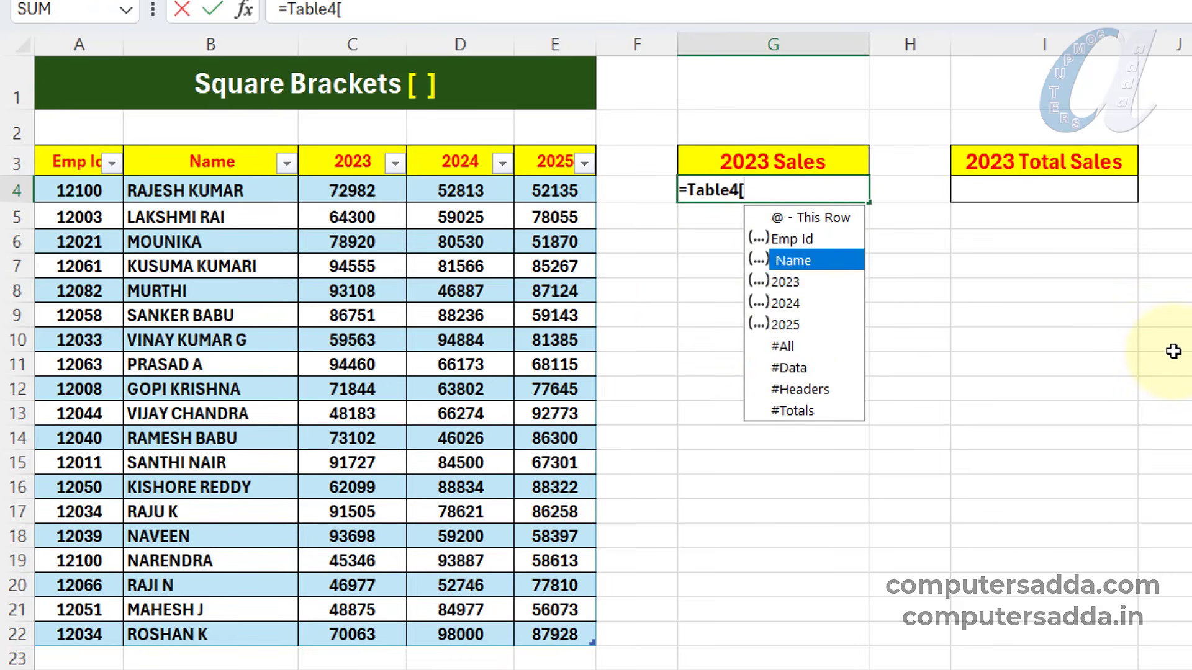
pyautogui.press('Tab')
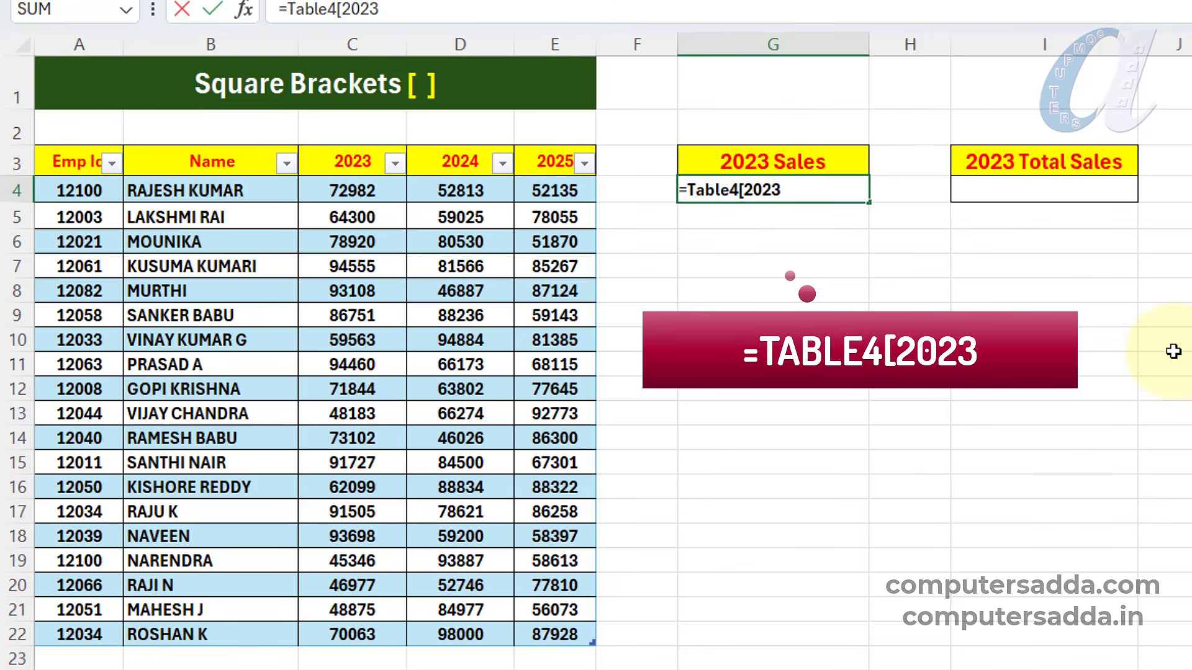
pyautogui.write(']')
pyautogui.press('Return')
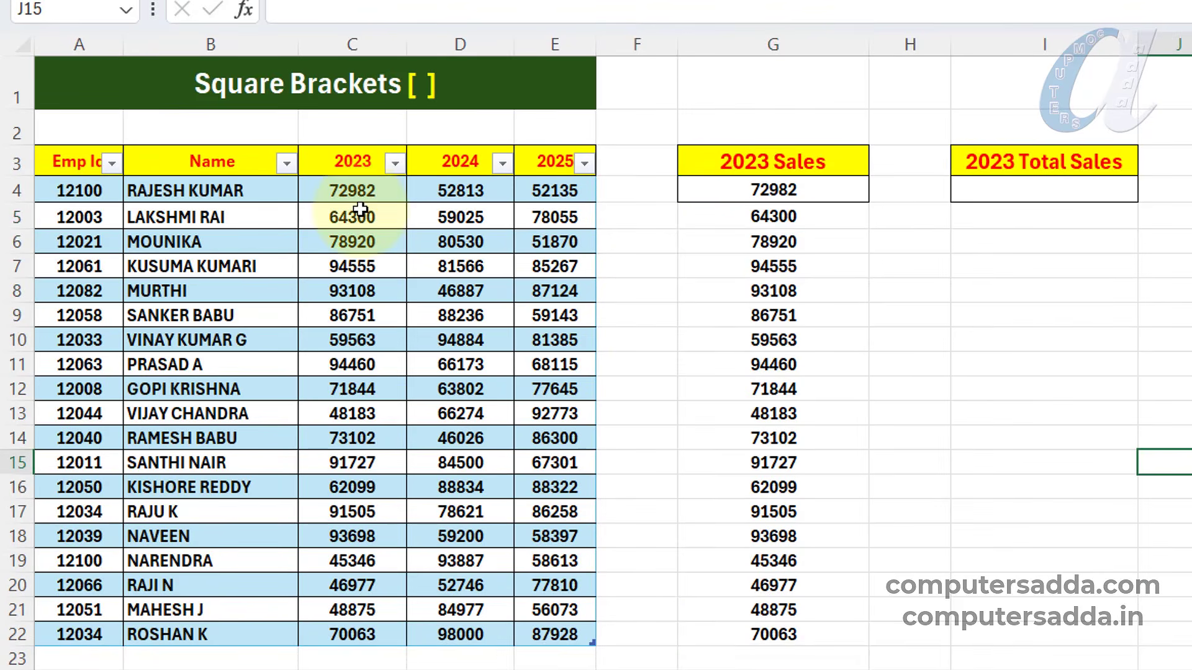
# In I4 under 2023 Total Sales, enter =SUM(Table4[2023]) to total the table's 2023 column
pyautogui.moveTo(351, 191); pyautogui.dragTo(349, 646)
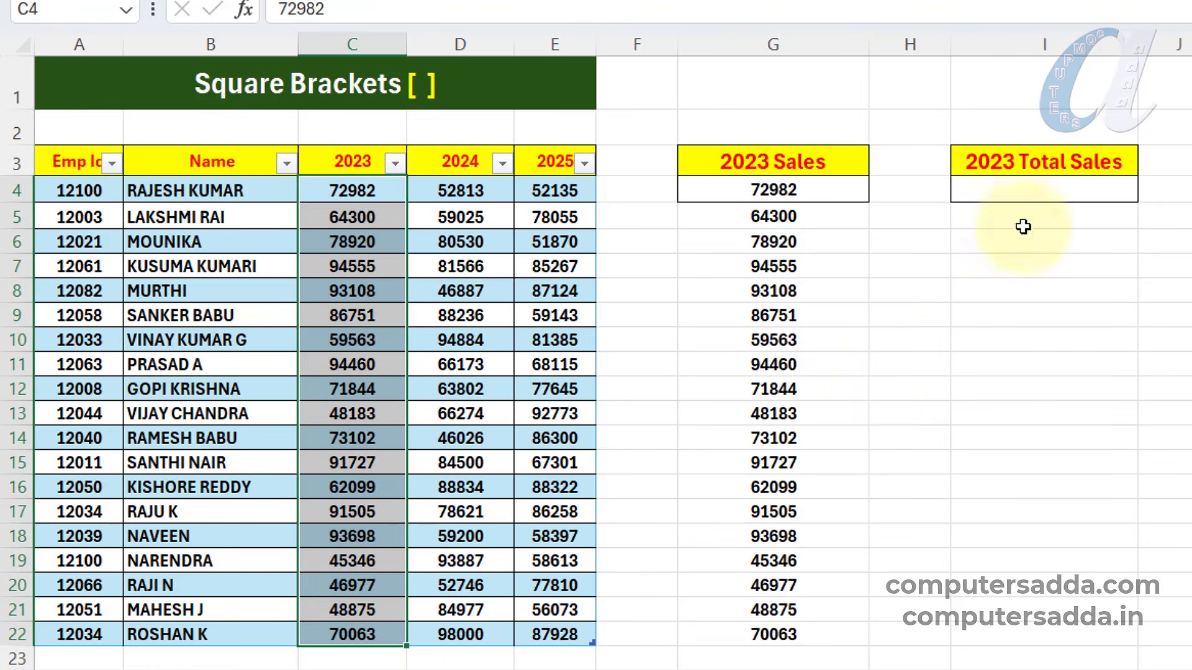
pyautogui.click(1044, 186)
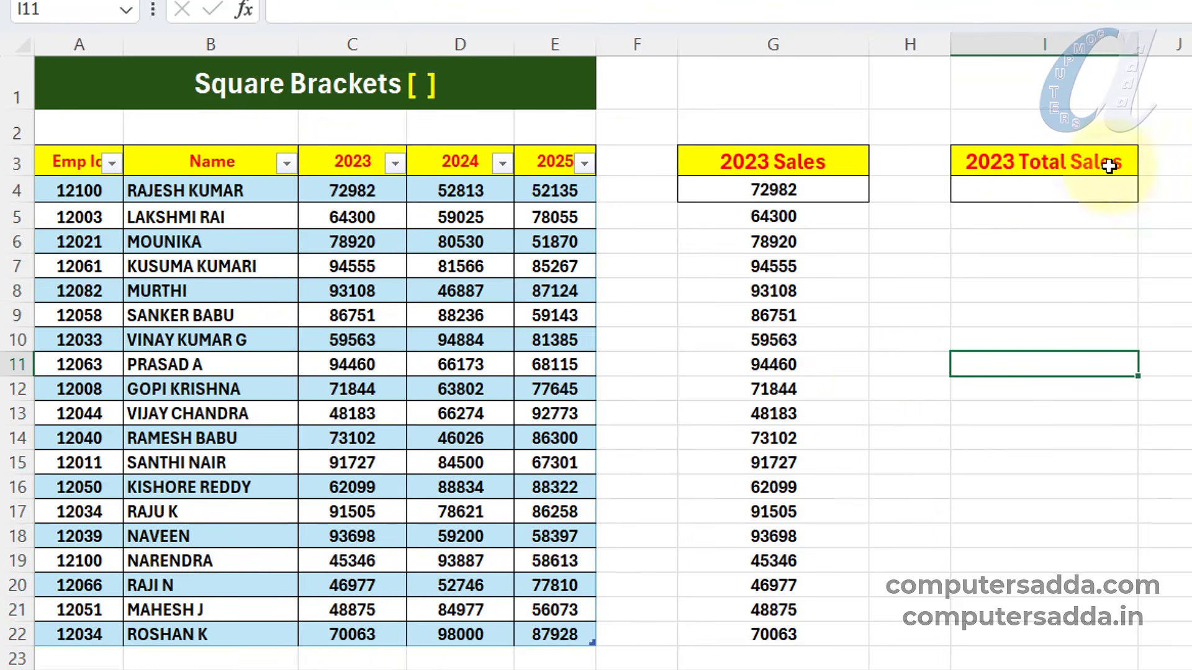
pyautogui.click(1058, 184)
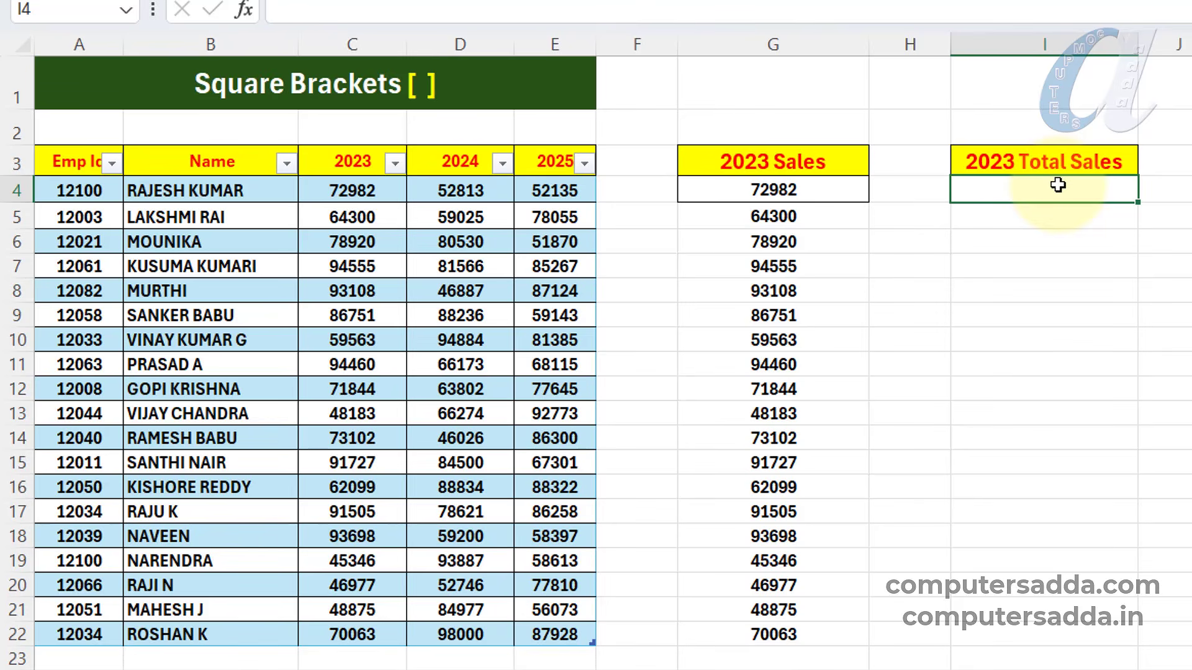
pyautogui.write('=SUM(')
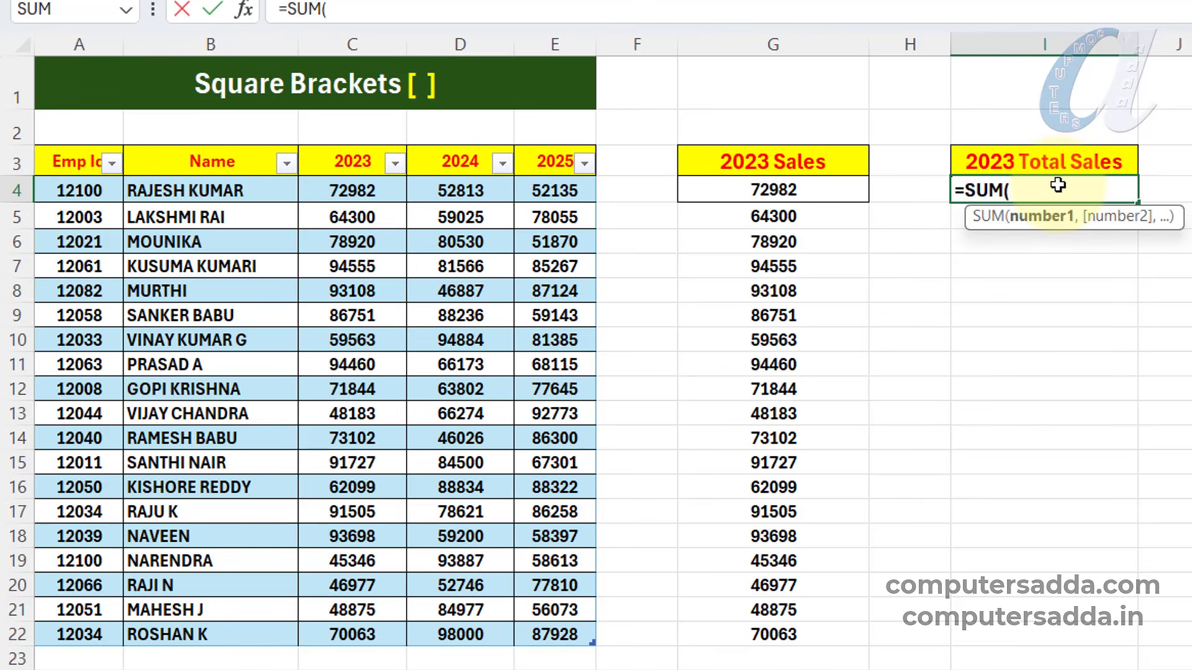
pyautogui.write('TAB')
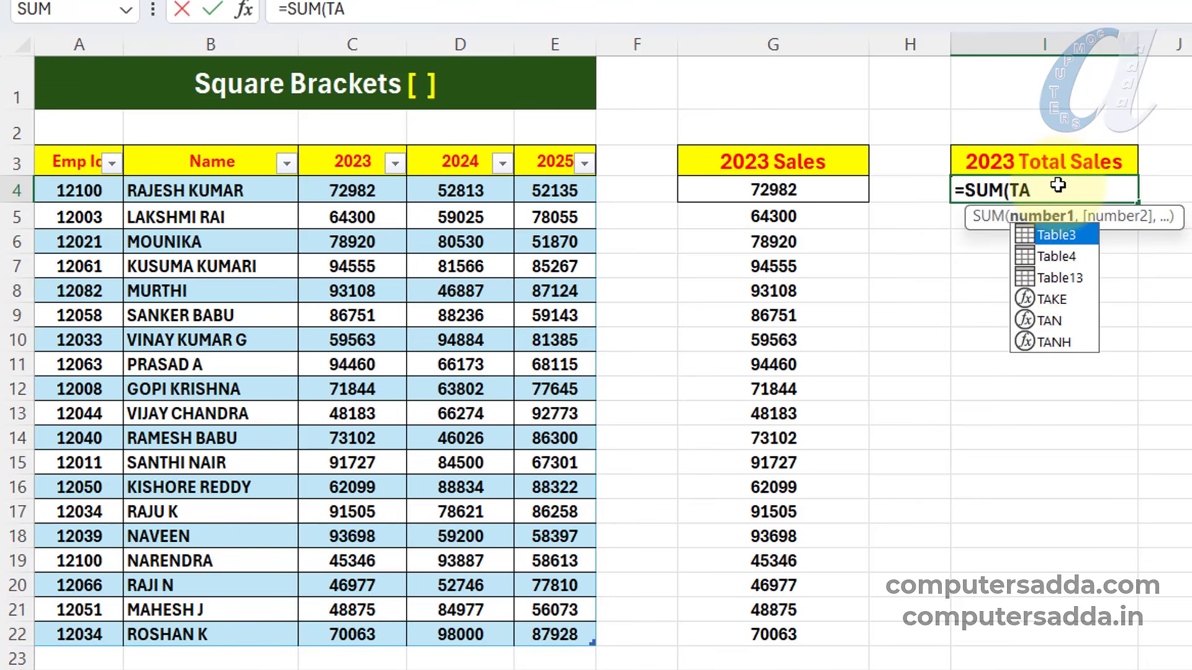
pyautogui.press('Down')
pyautogui.press('Tab')
pyautogui.write('[')
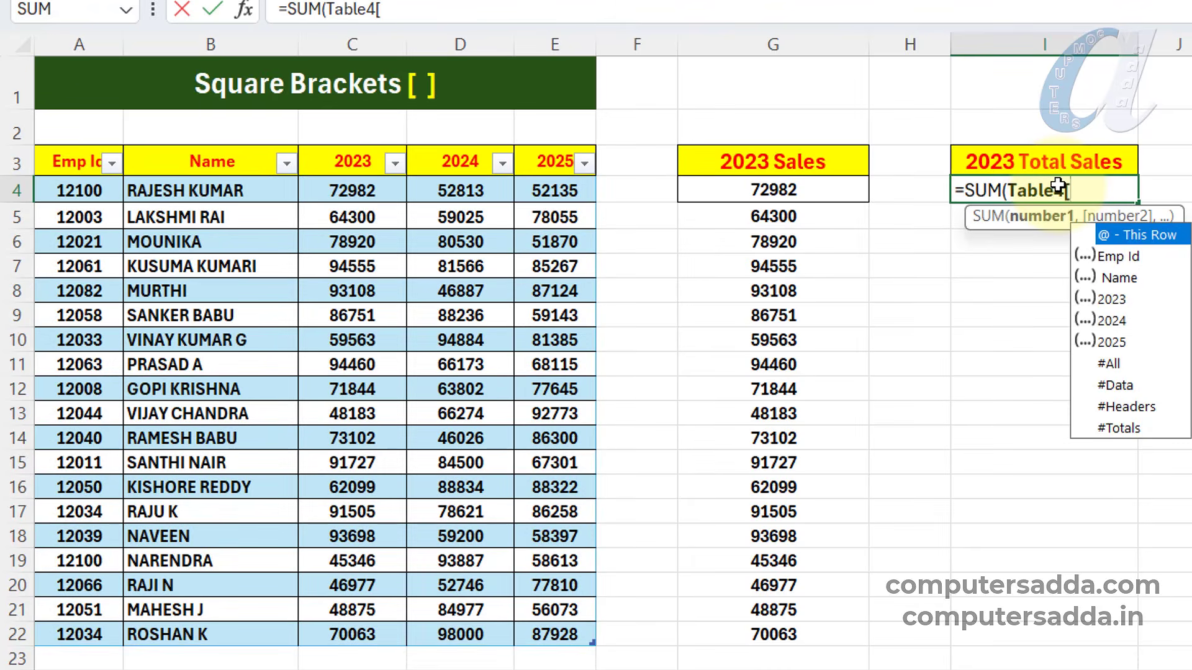
pyautogui.press('Down')
pyautogui.press('Down')
pyautogui.press('Down')
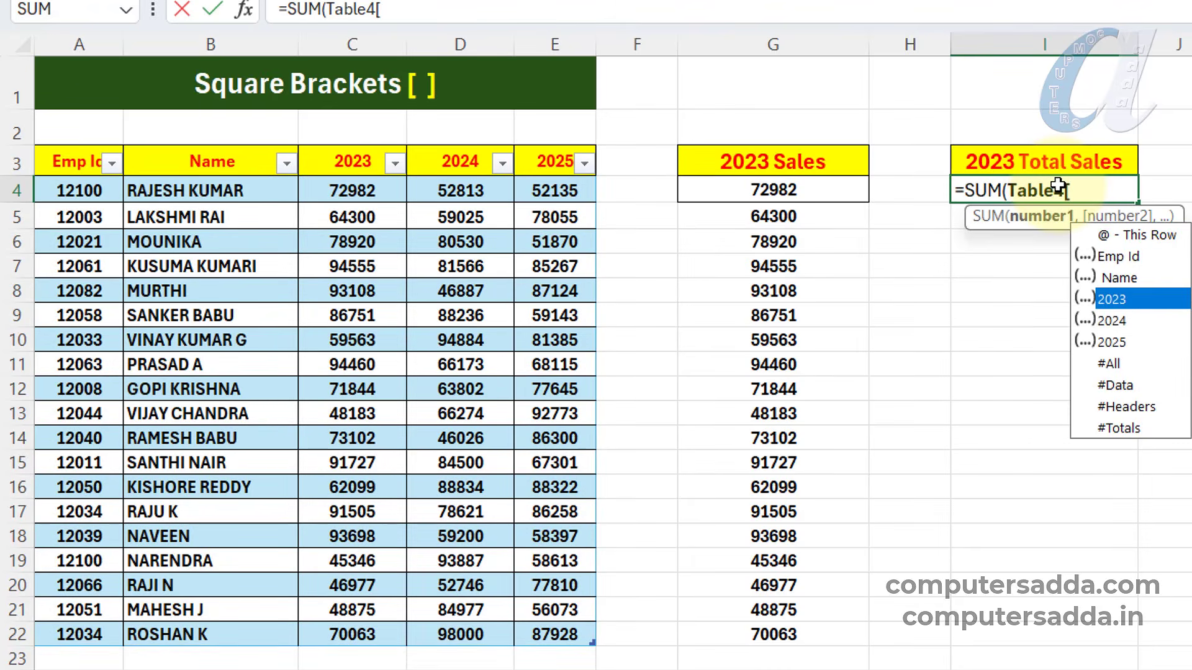
pyautogui.press('Down')
pyautogui.press('Down')
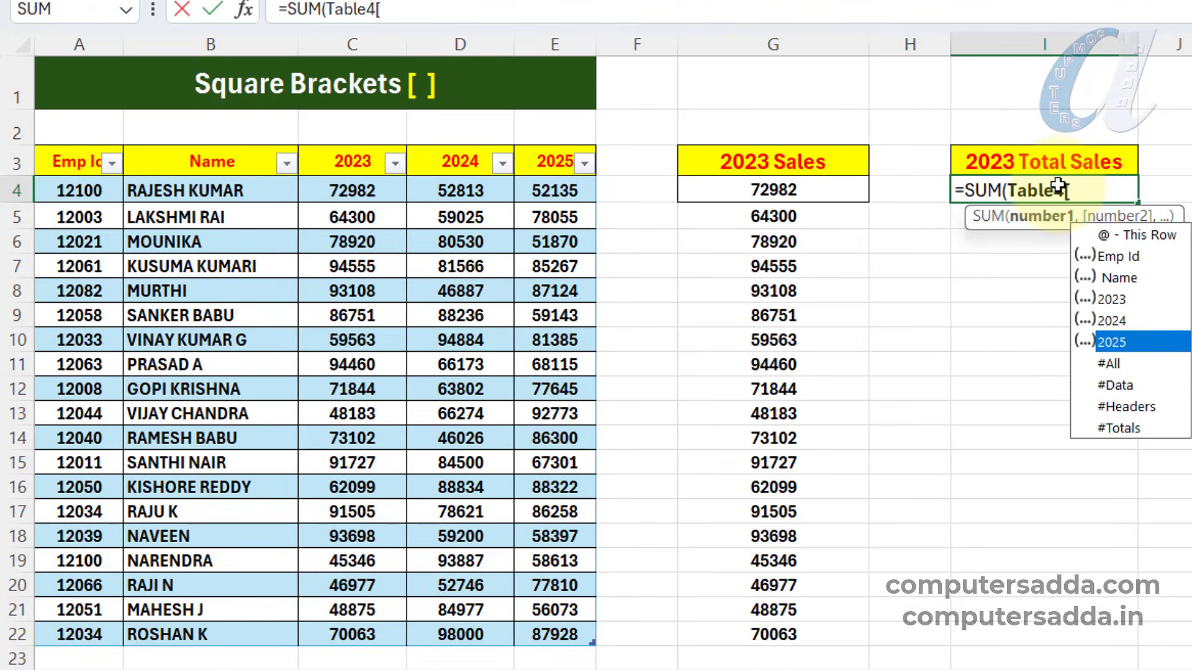
pyautogui.press('Up')
pyautogui.press('Up')
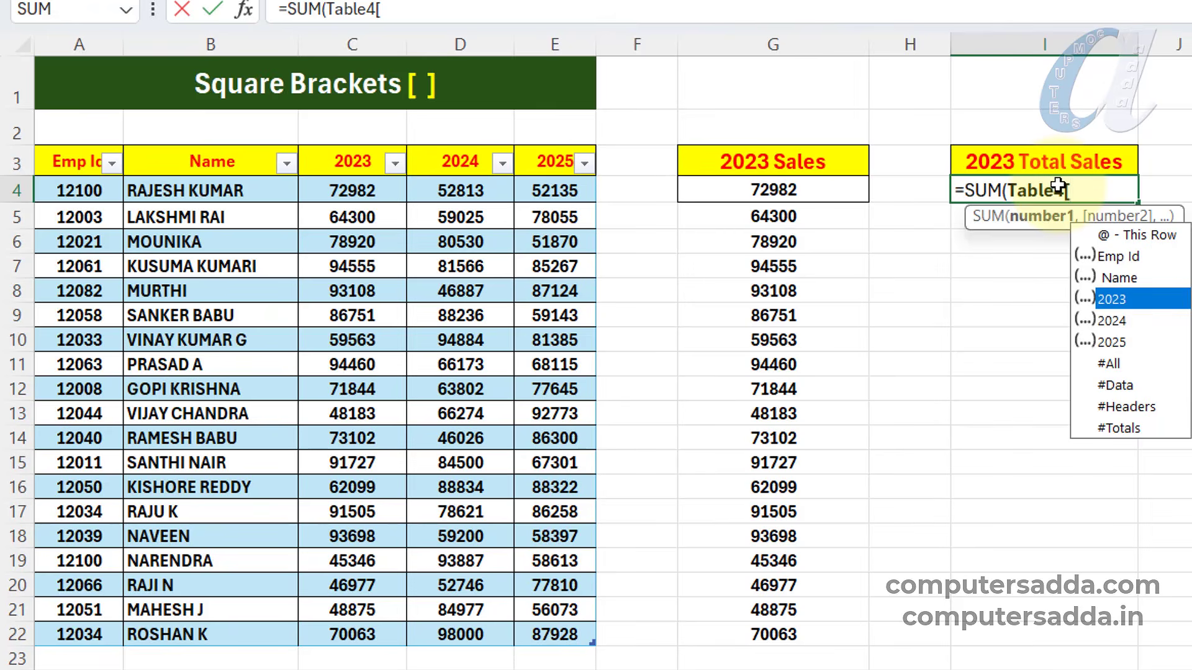
pyautogui.press('Tab')
pyautogui.write(']')
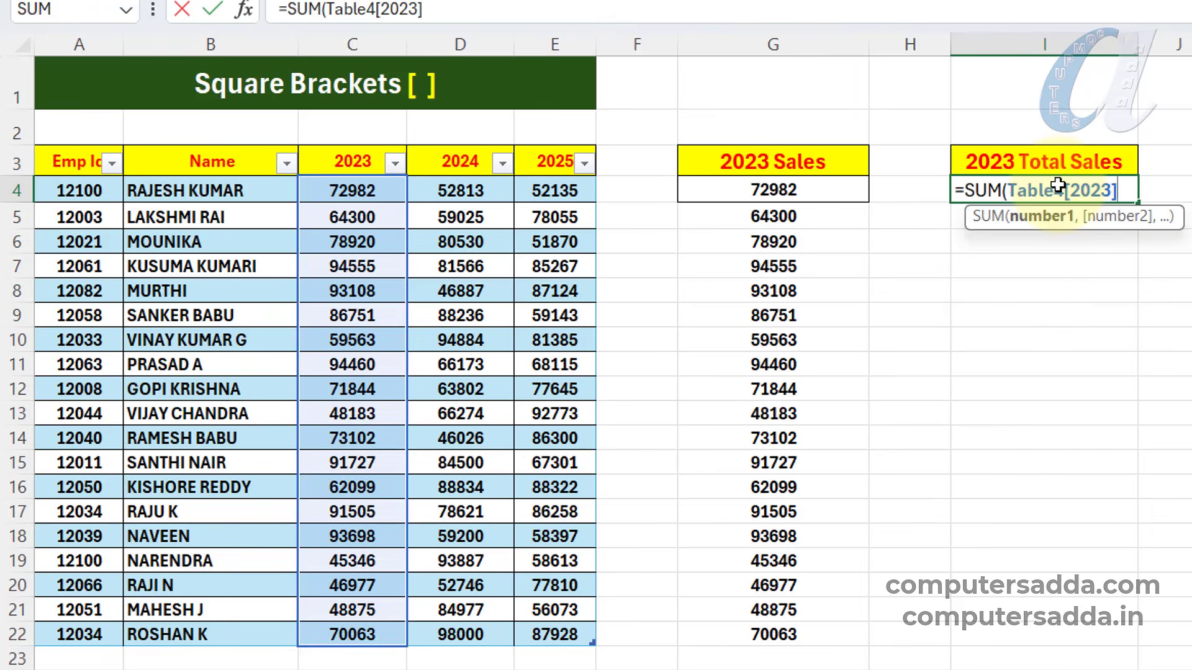
pyautogui.write(')')
pyautogui.press('Return')
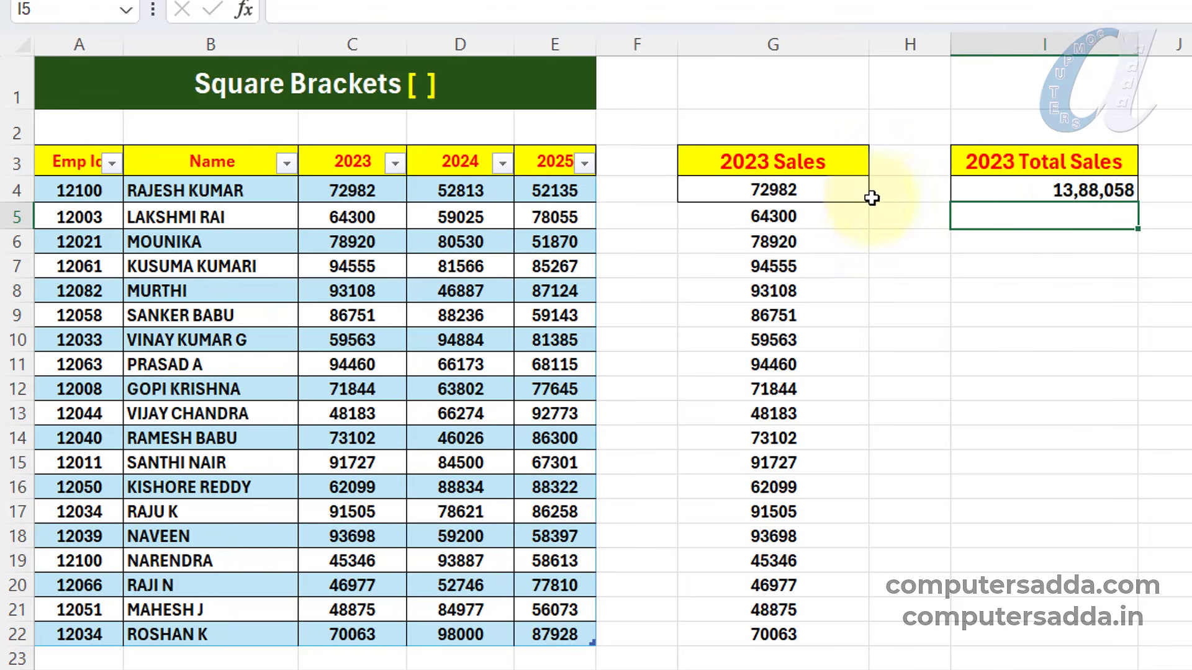
# Review the structured-reference formulas in G4 and I4 for the 2023 sales list and total
pyautogui.doubleClick(812, 187)
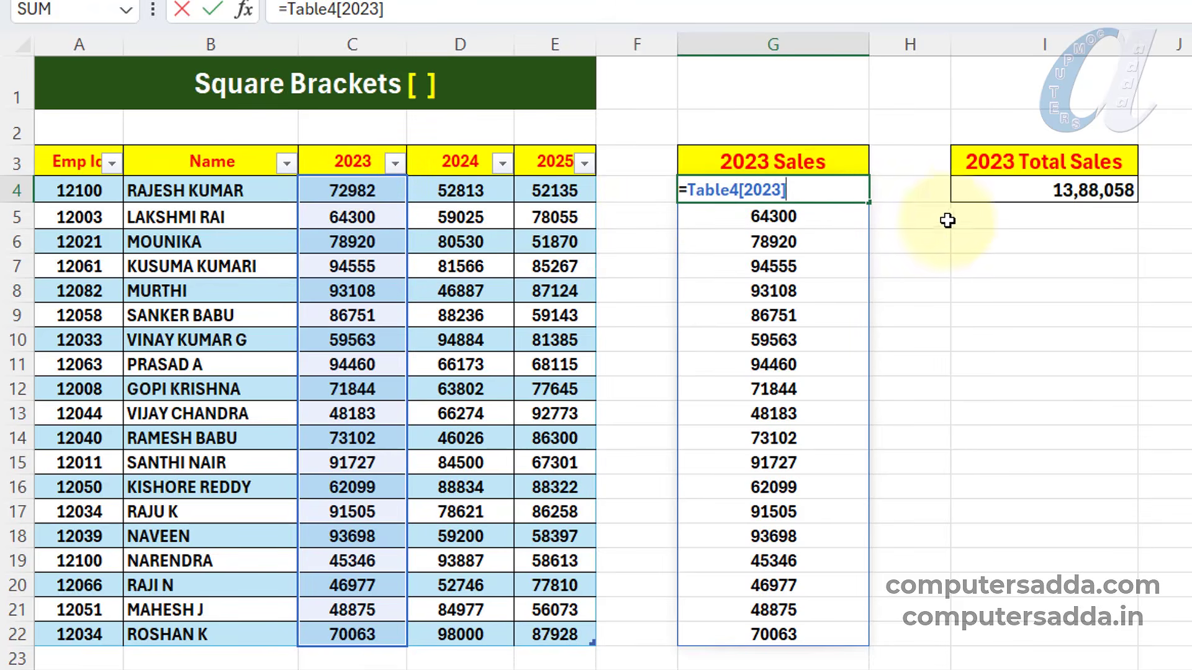
pyautogui.press('Return')
pyautogui.click(971, 193)
pyautogui.doubleClick(970, 193)
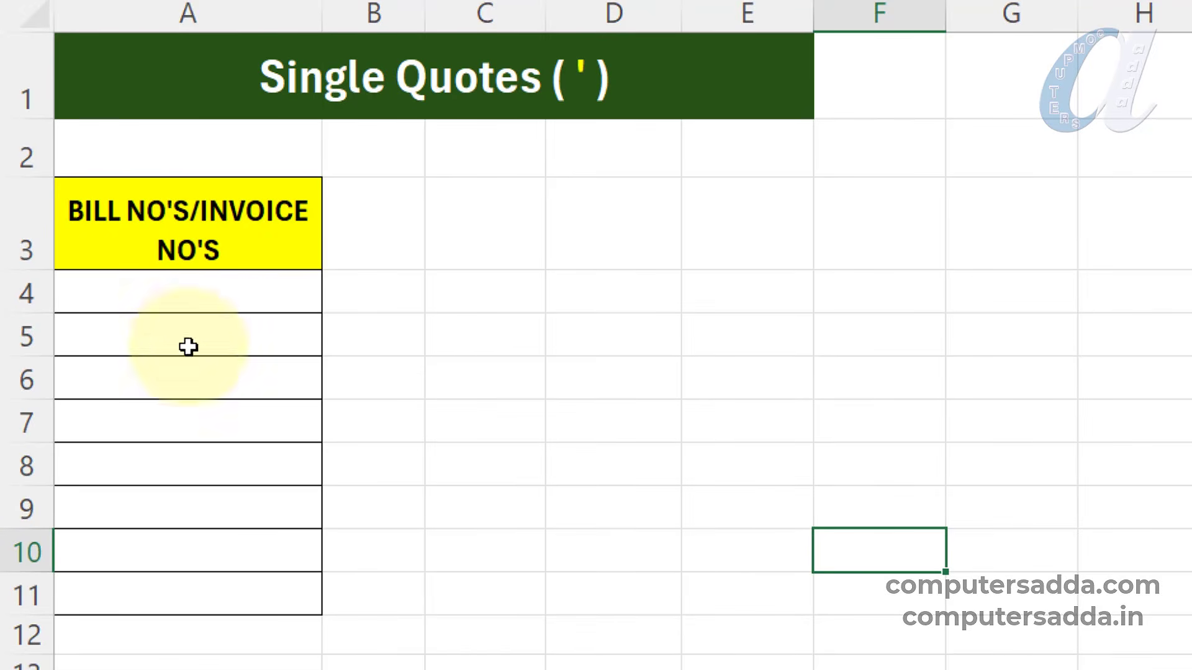
# On the Single Quotes sheet, enter the bill number 008502 in A4 without a leading apostrophe
pyautogui.click(196, 291)
pyautogui.click(196, 291)
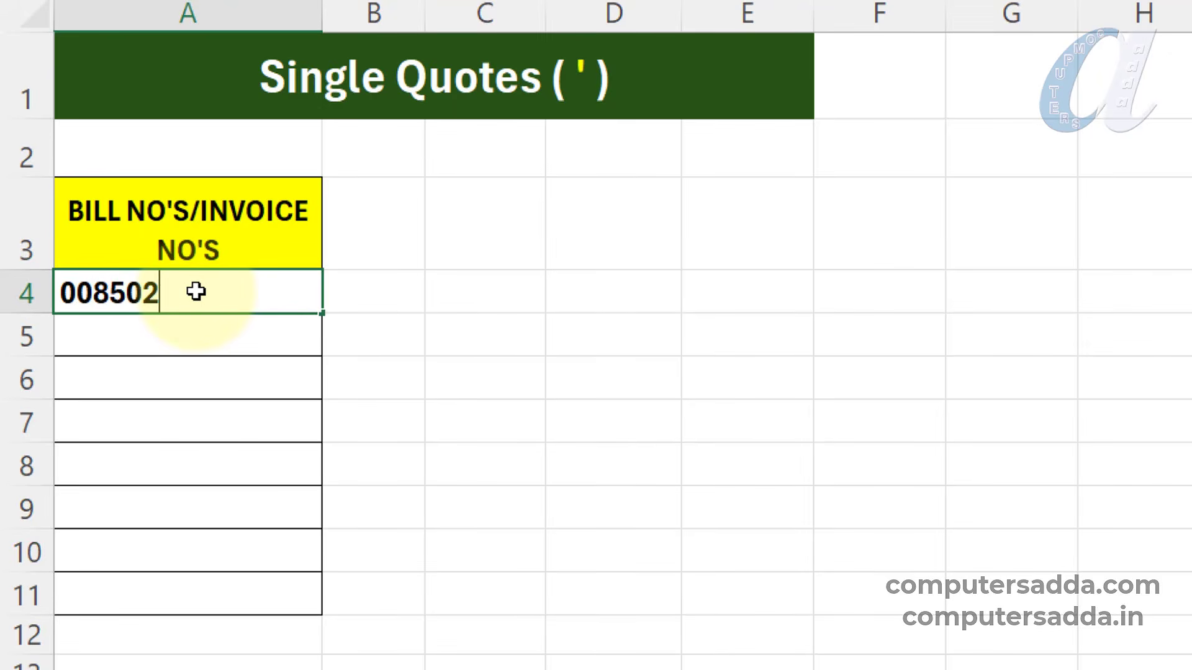
pyautogui.press('Return')
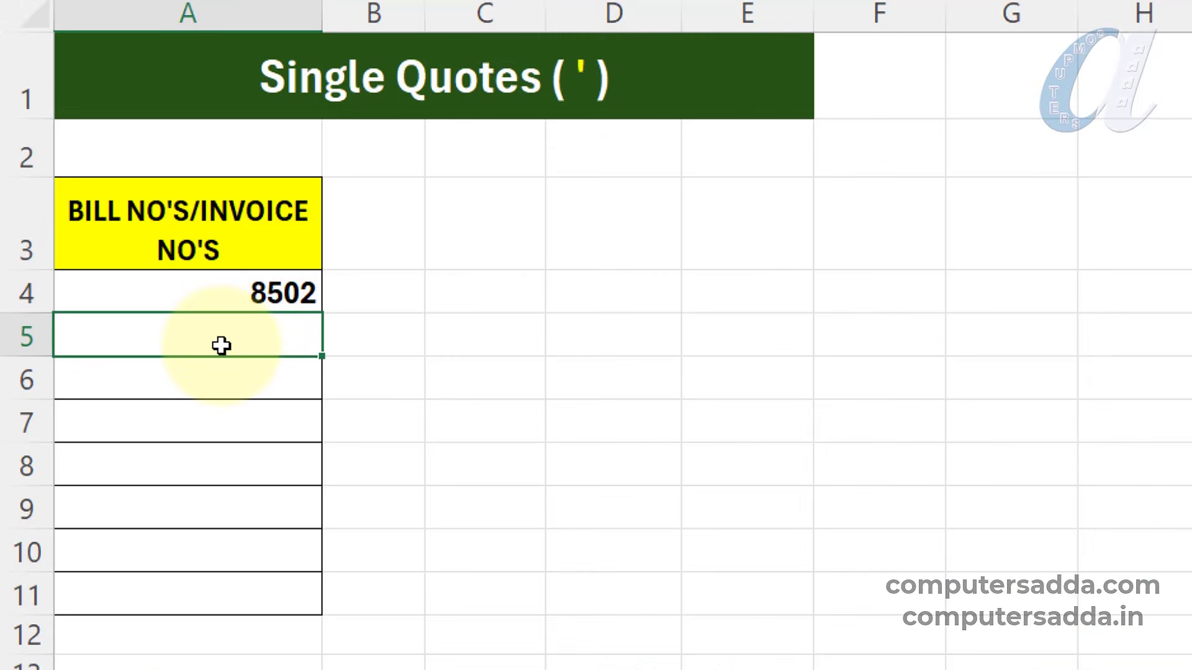
# Enter bill numbers as text with a leading apostrophe, '04520 in A5 and '0056 in A6, to preserve their leading zeros
pyautogui.write("'")
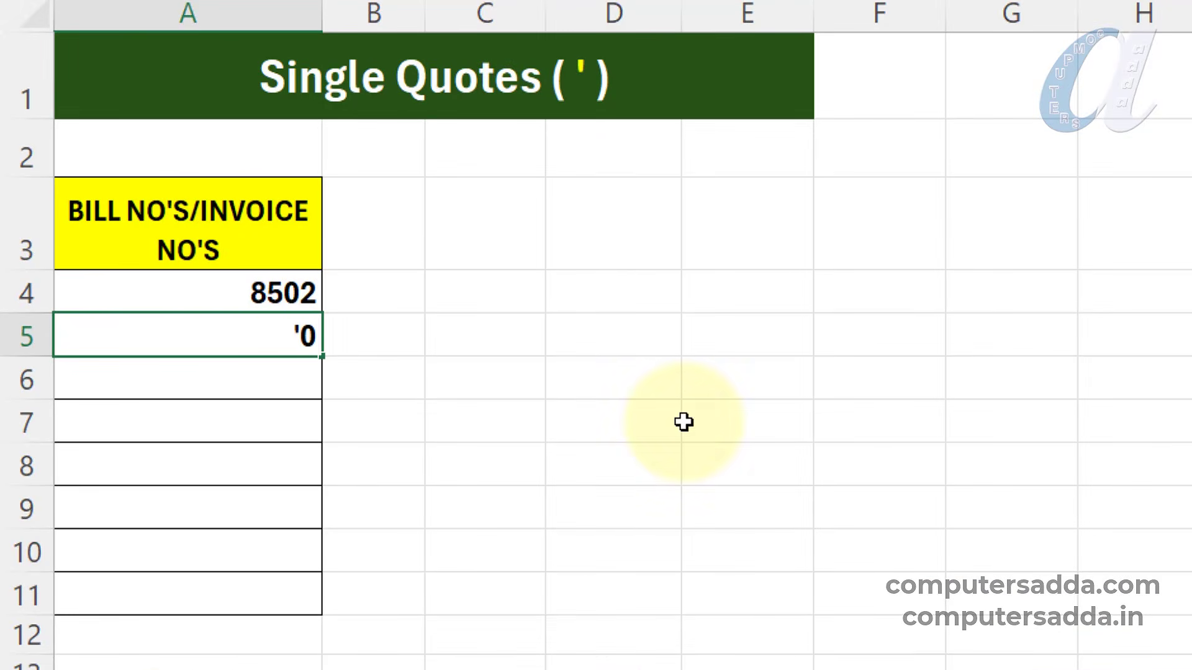
pyautogui.write('045')
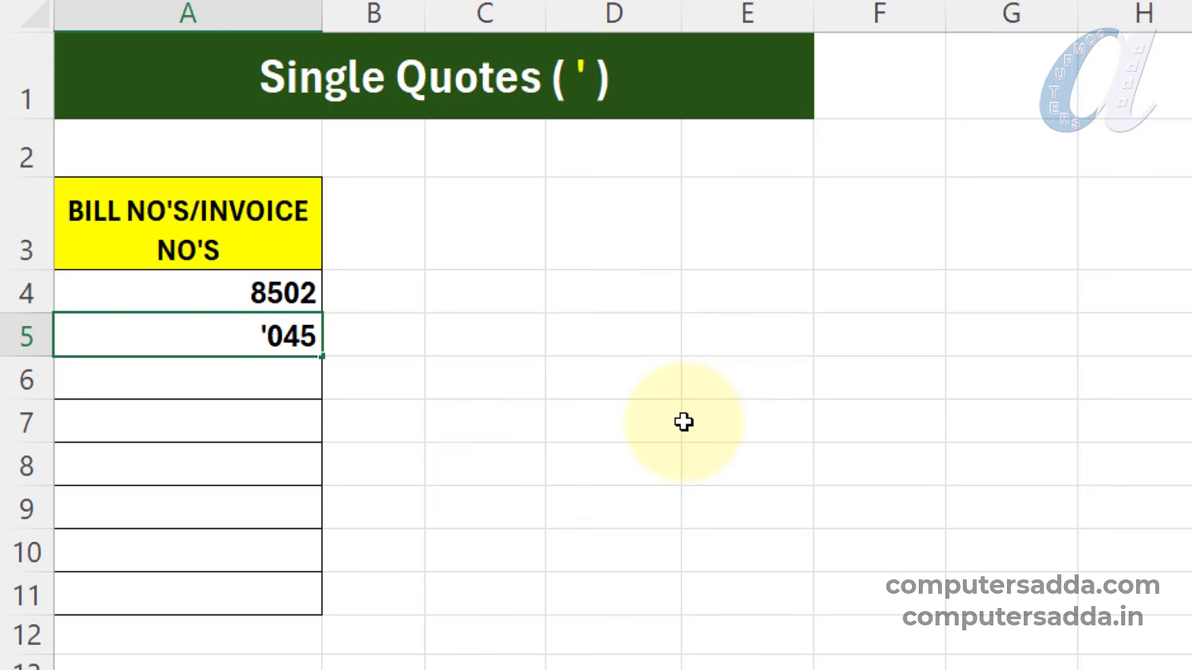
pyautogui.write('20')
pyautogui.press('Return')
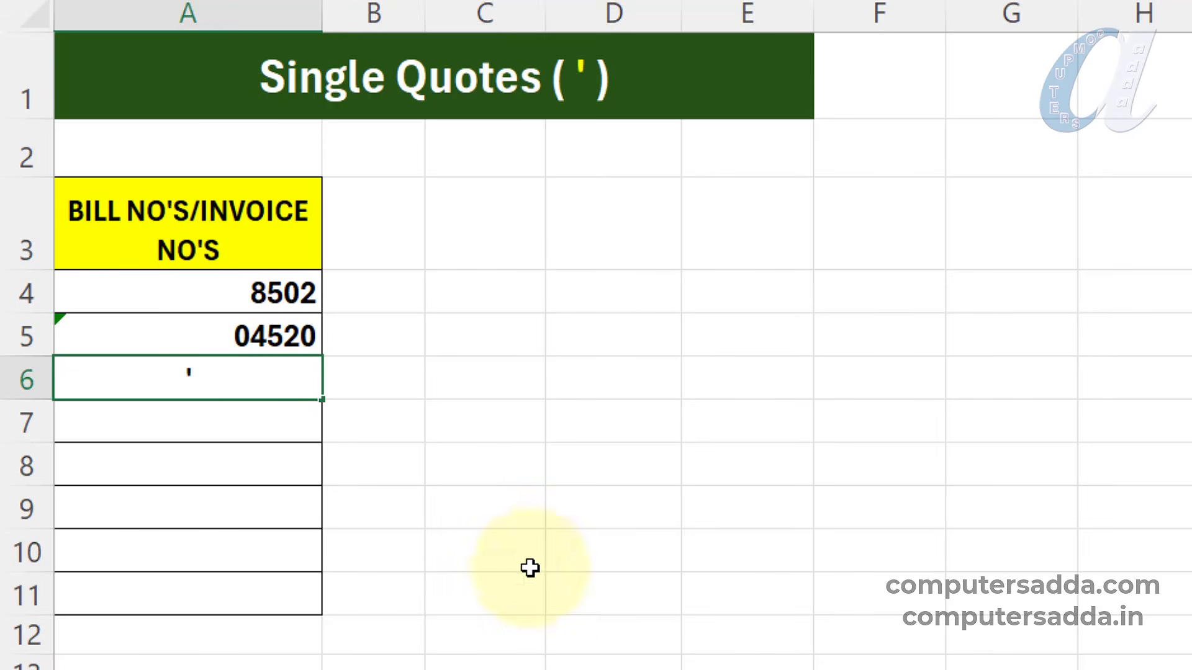
pyautogui.write('056')
pyautogui.press('Return')
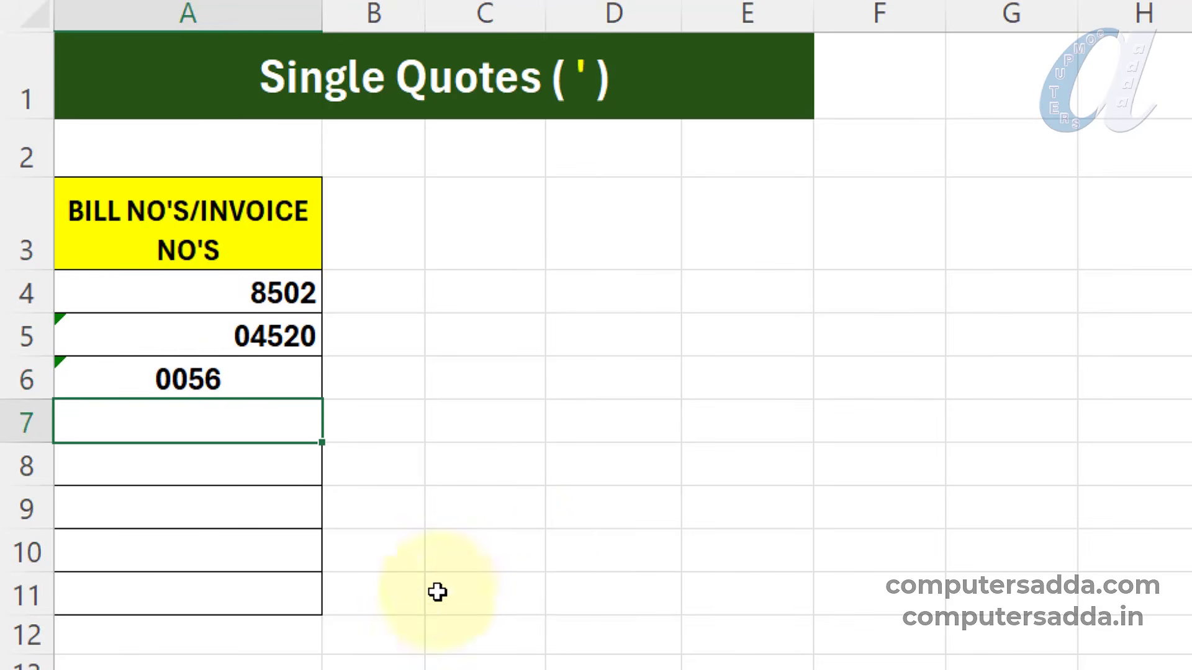